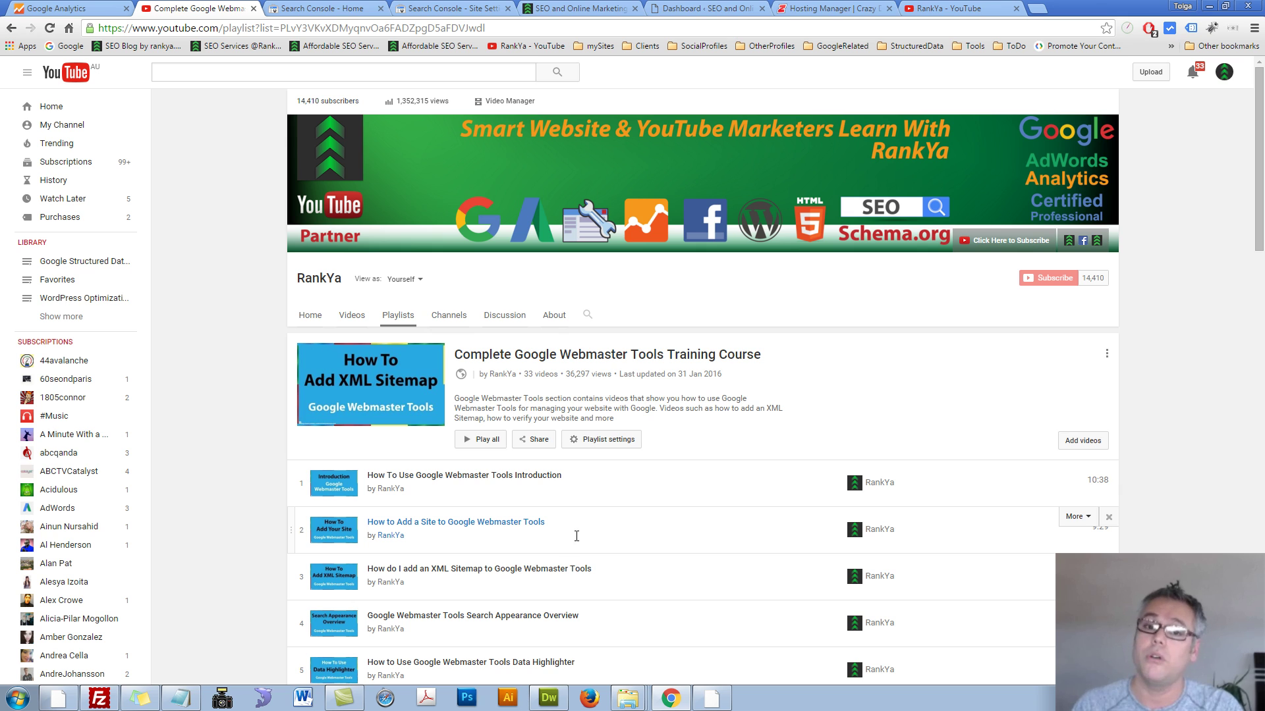
pyautogui.click(322, 9)
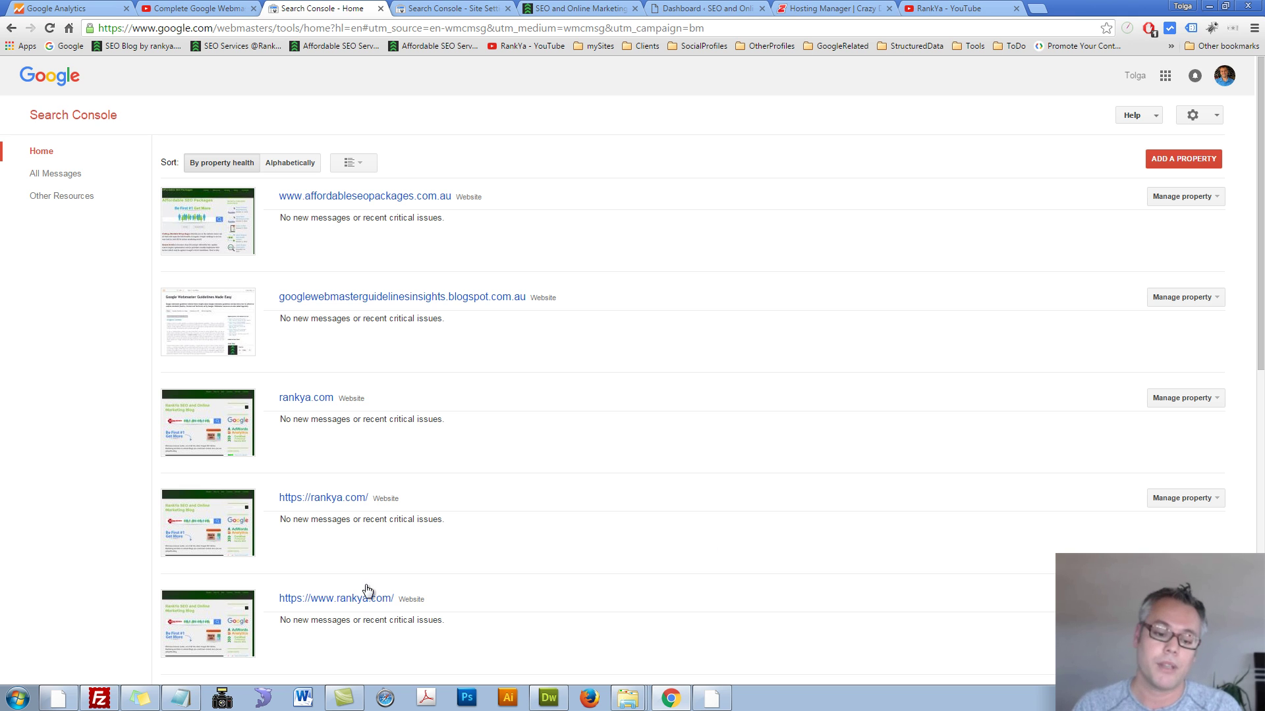
pyautogui.middleClick(335, 601)
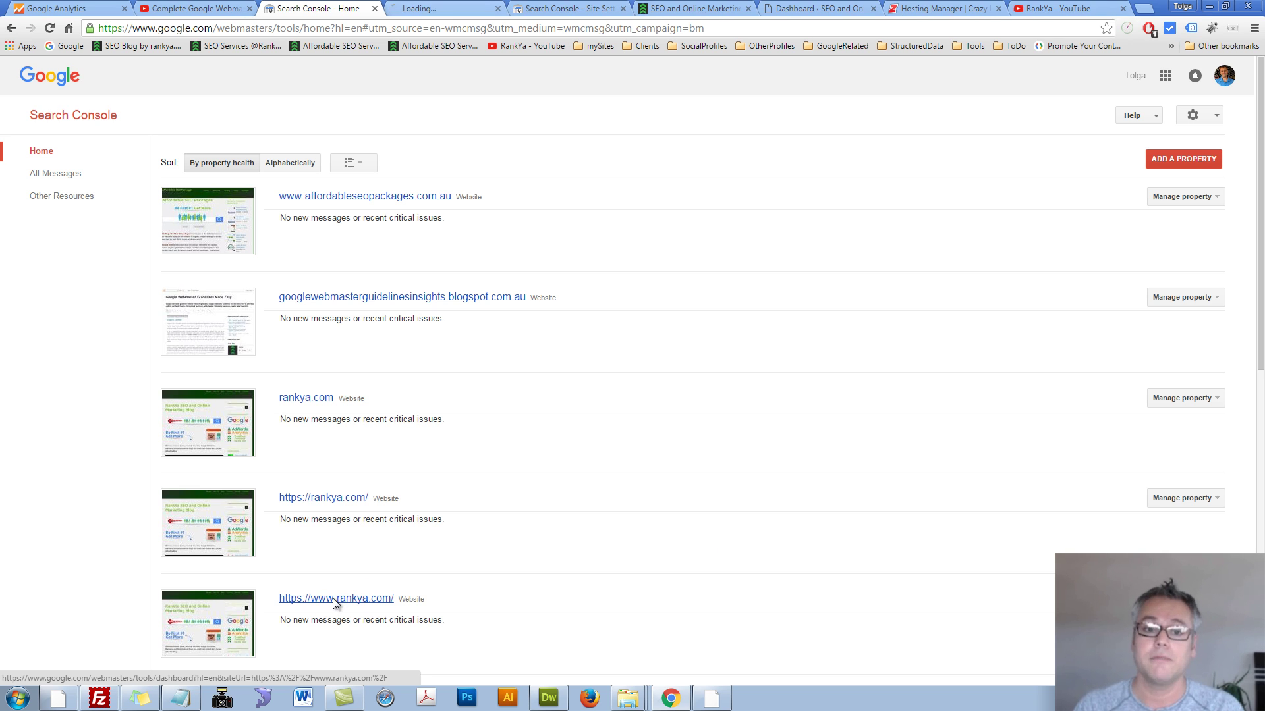
pyautogui.click(625, 10)
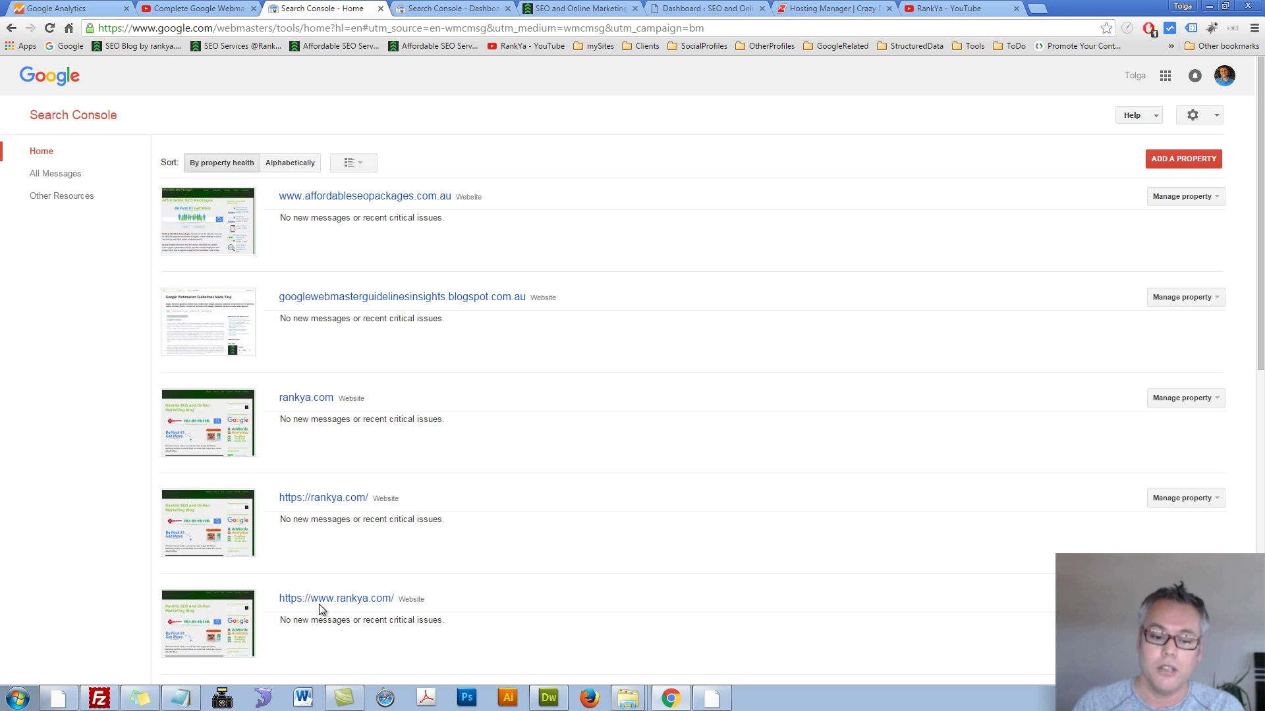
pyautogui.click(453, 8)
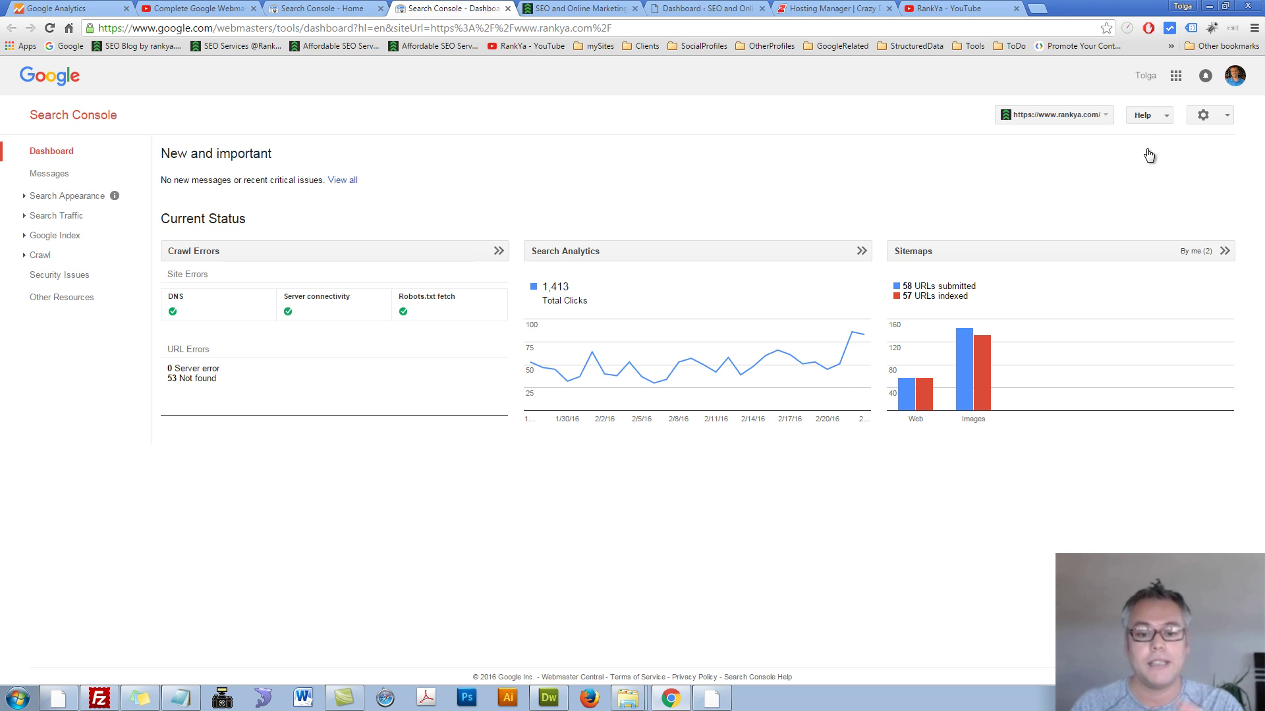
pyautogui.click(1203, 116)
pyautogui.click(1095, 156)
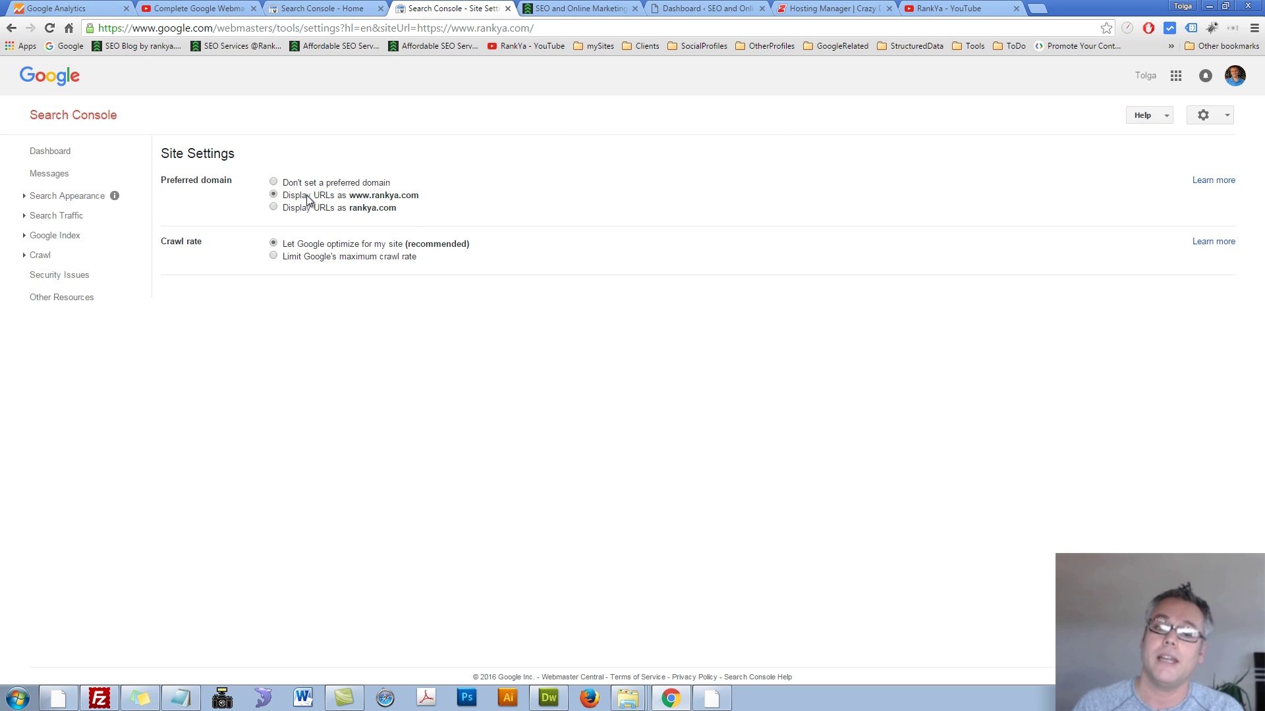
# - View the Add a property dialog on the Search Console home page and dismiss it without adding anything
pyautogui.click(336, 9)
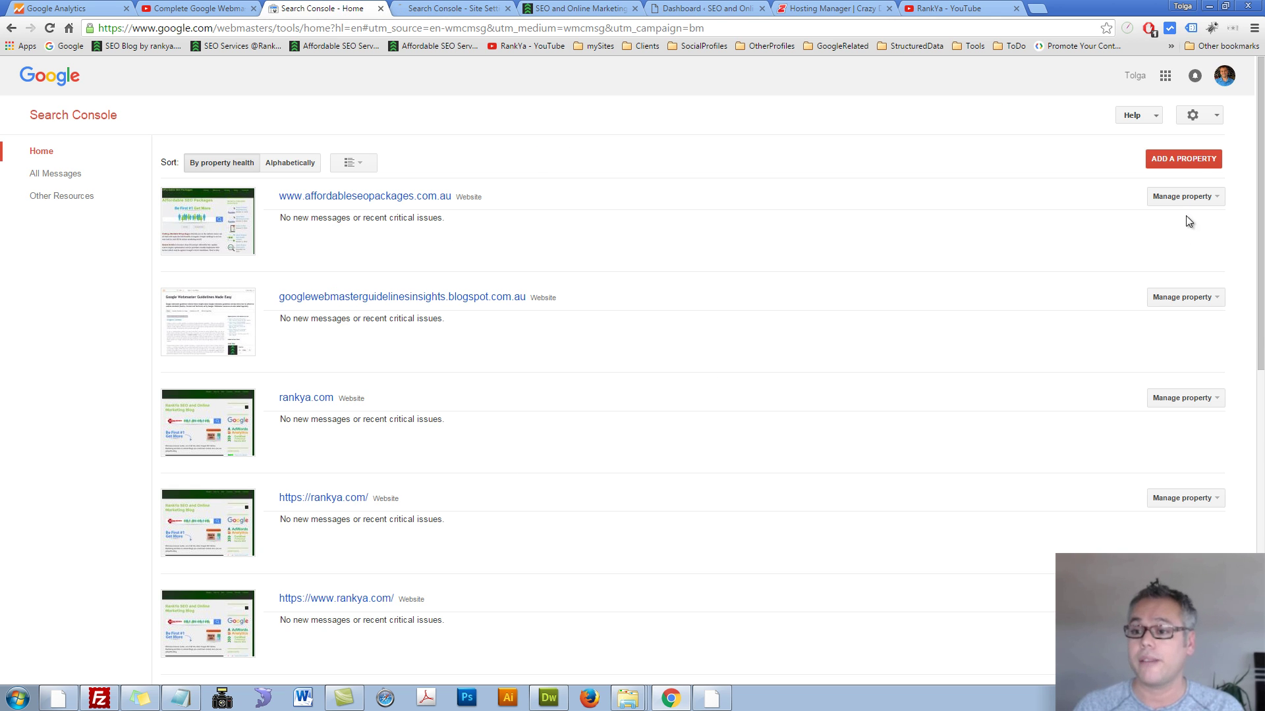
pyautogui.click(1180, 164)
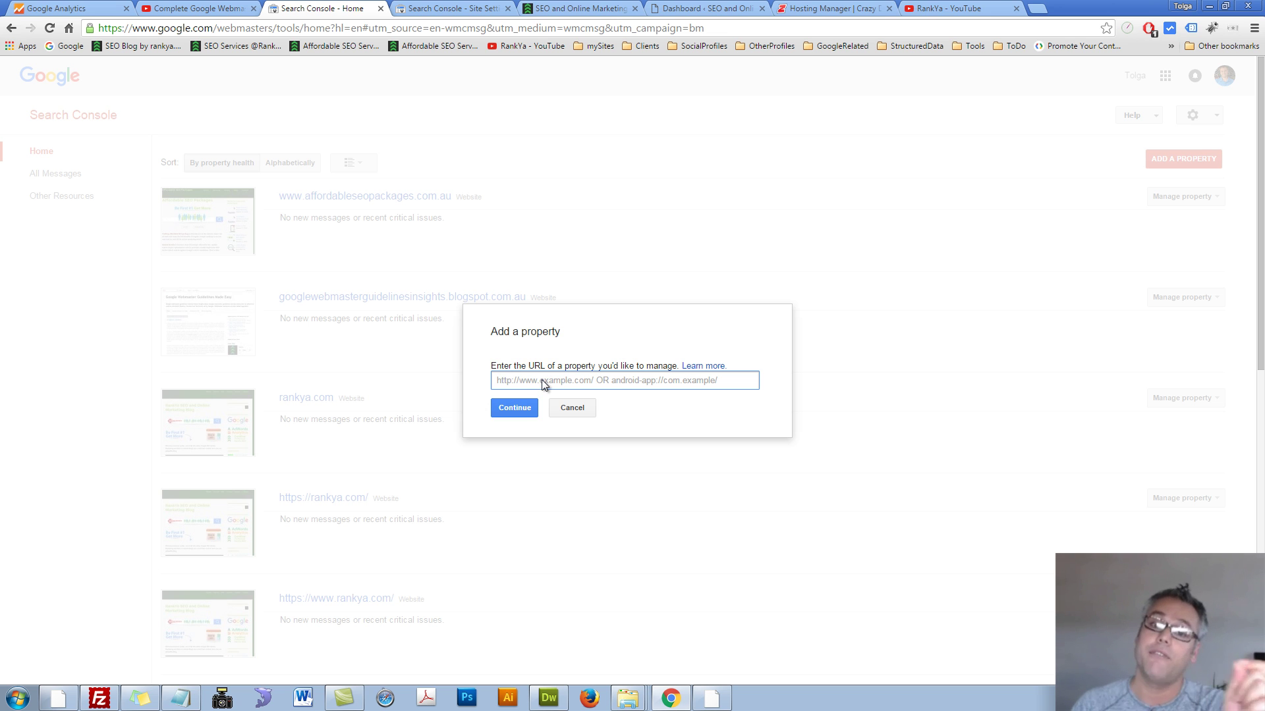
pyautogui.click(572, 408)
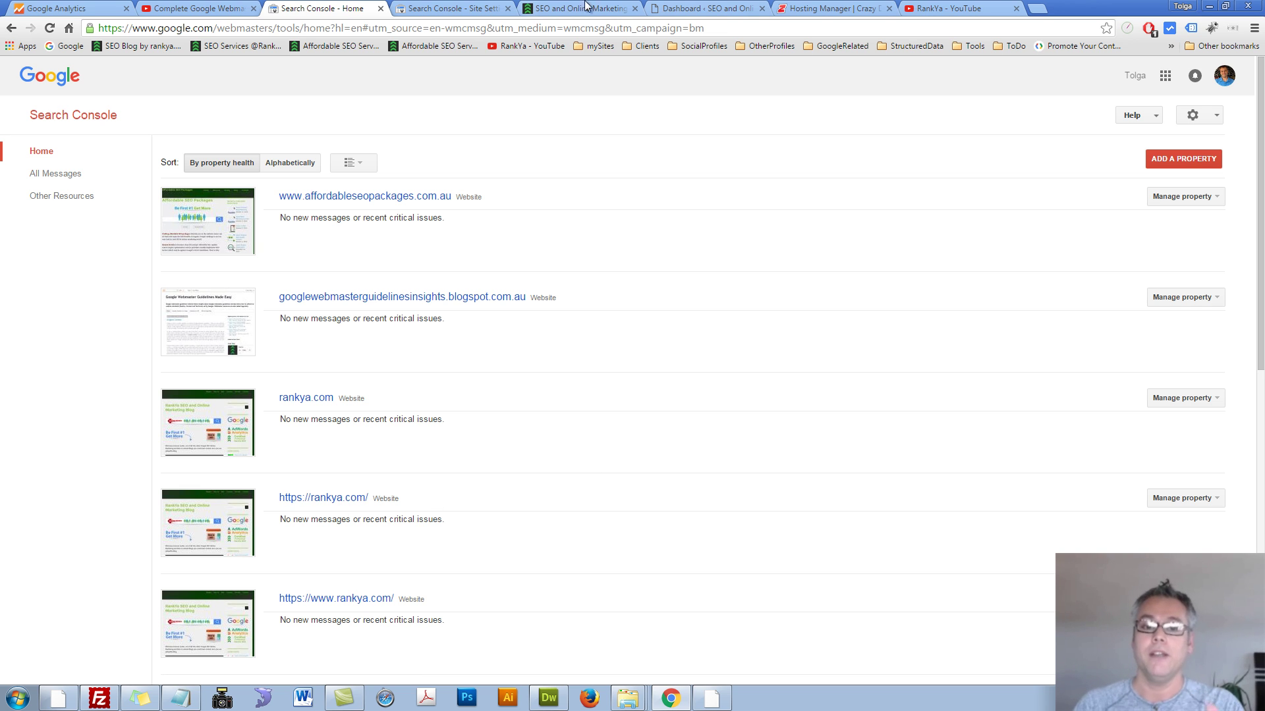
pyautogui.click(476, 8)
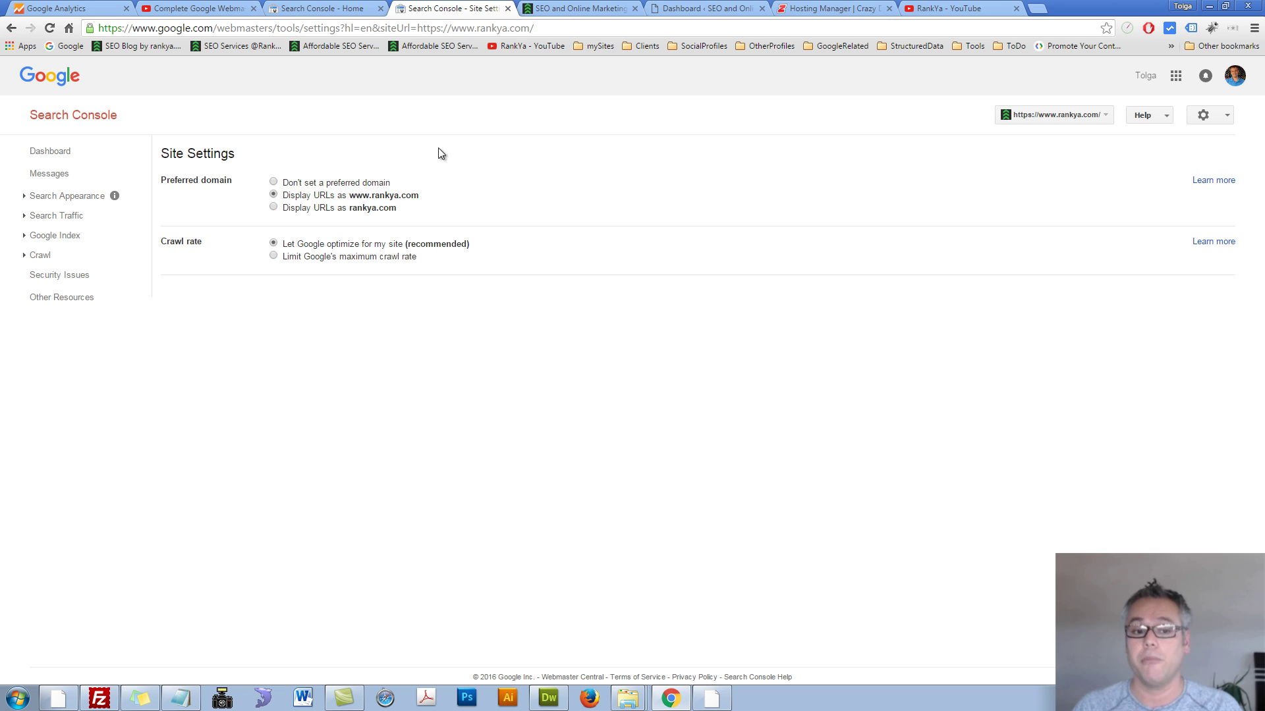
pyautogui.click(355, 7)
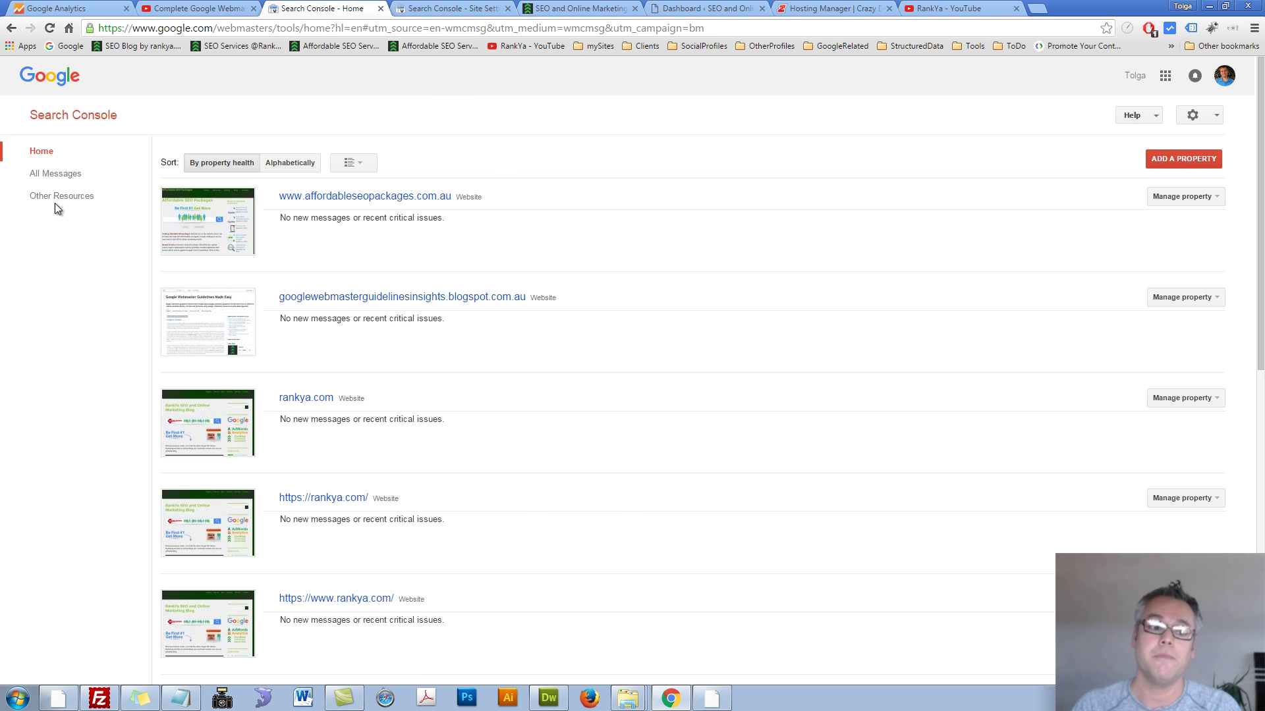
pyautogui.click(436, 9)
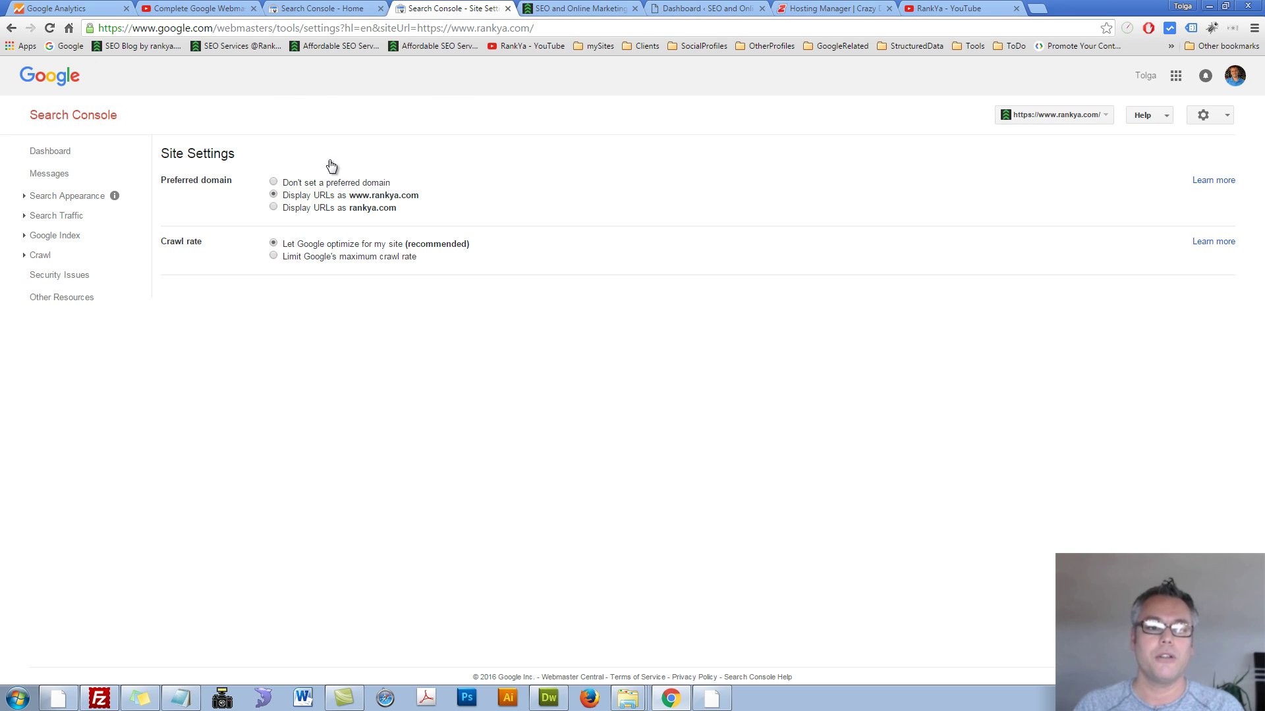
pyautogui.click(49, 173)
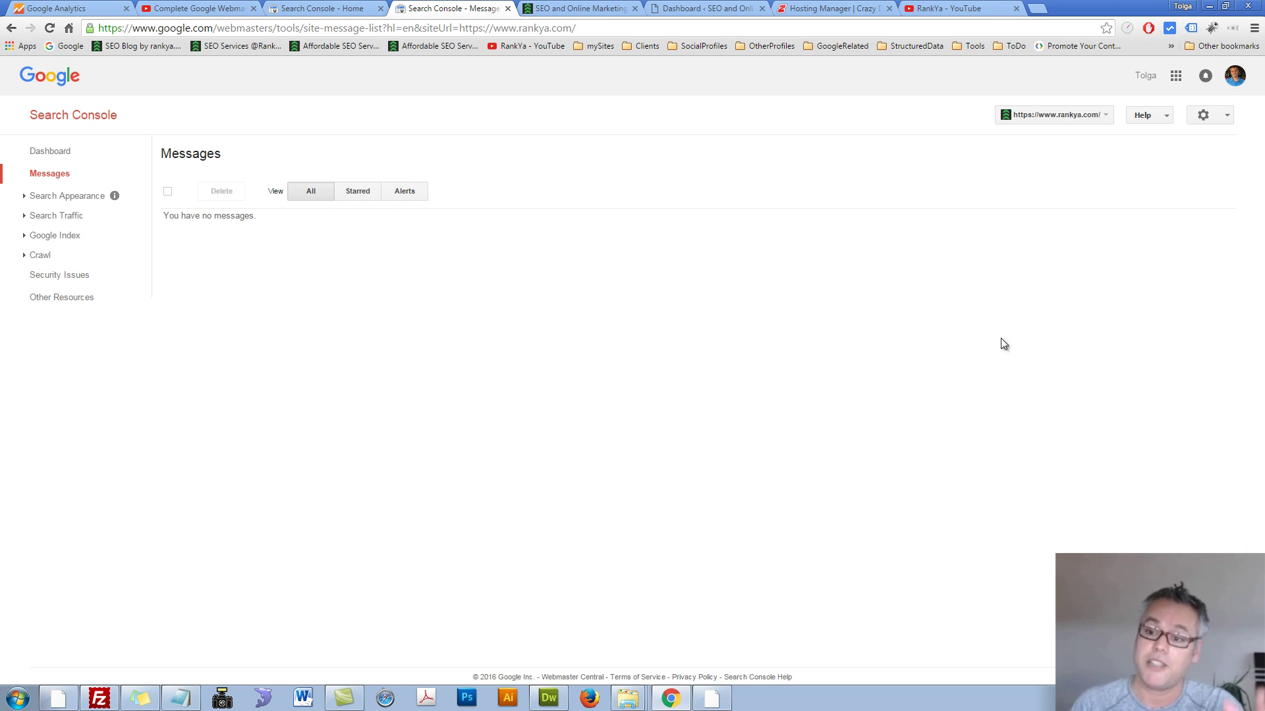
# - Open Search Console Preferences and review the email notification setting and its issue type options
pyautogui.click(1227, 119)
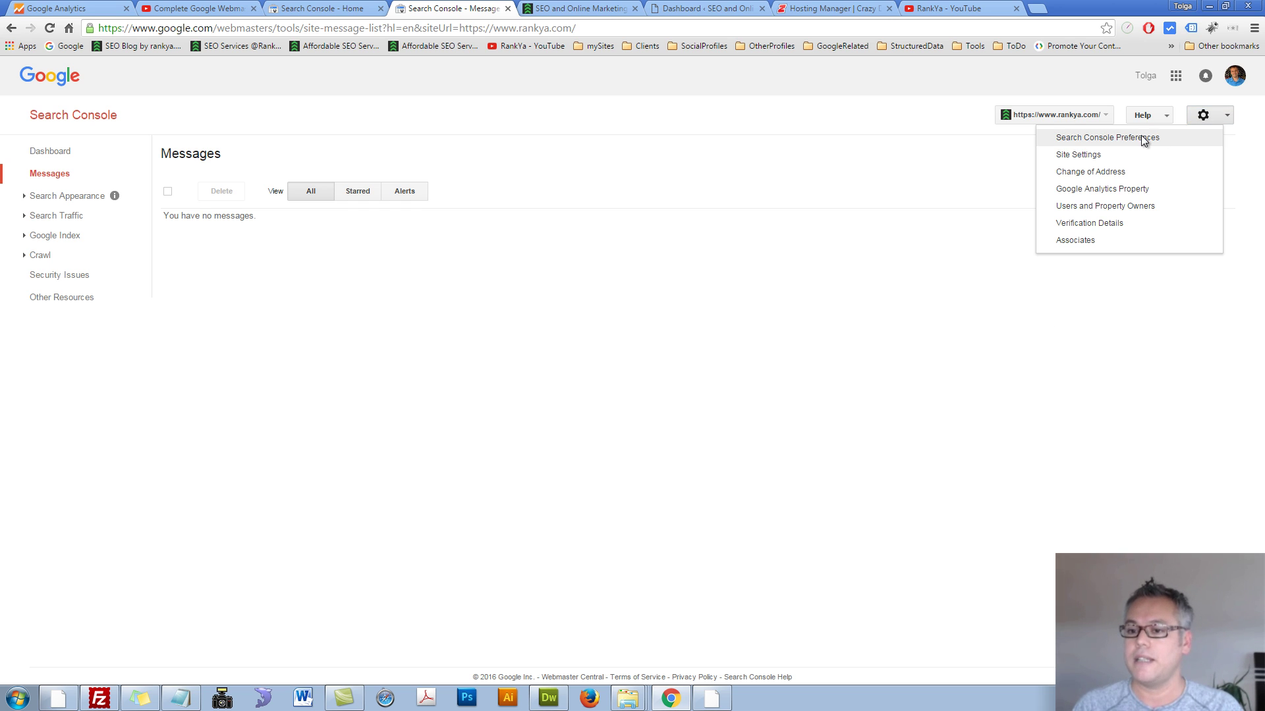
pyautogui.click(1123, 138)
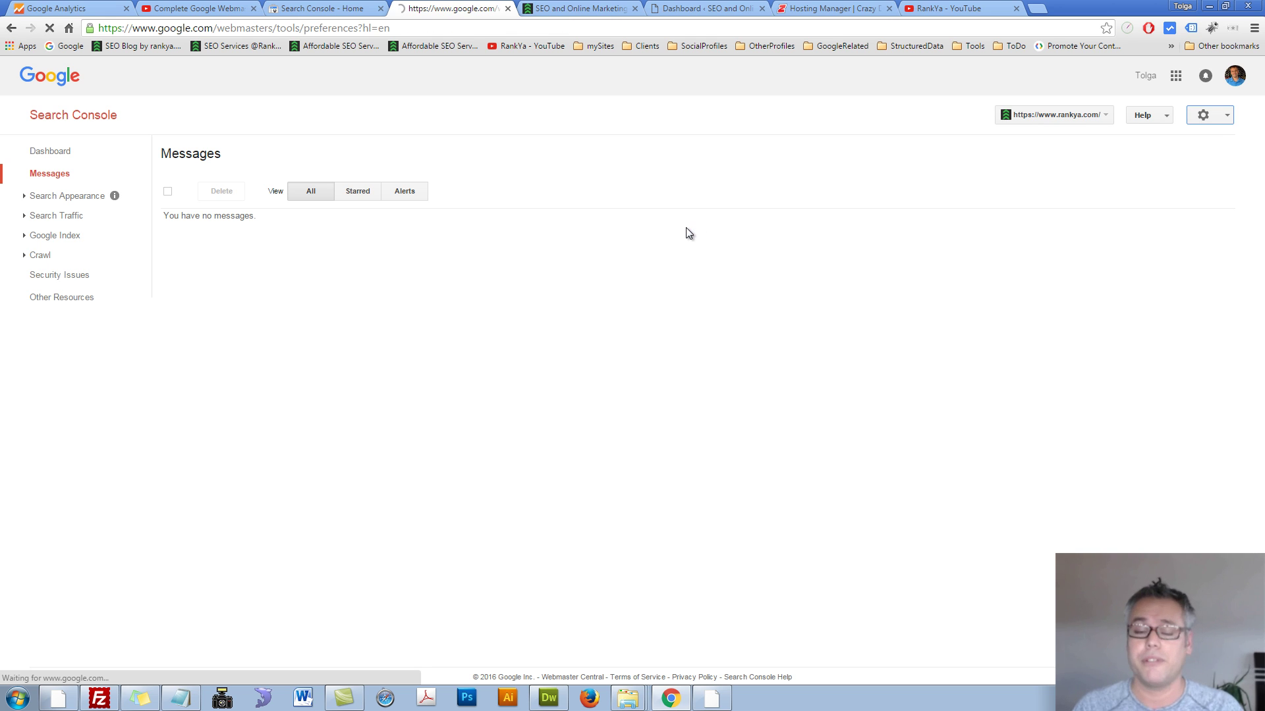
pyautogui.click(165, 249)
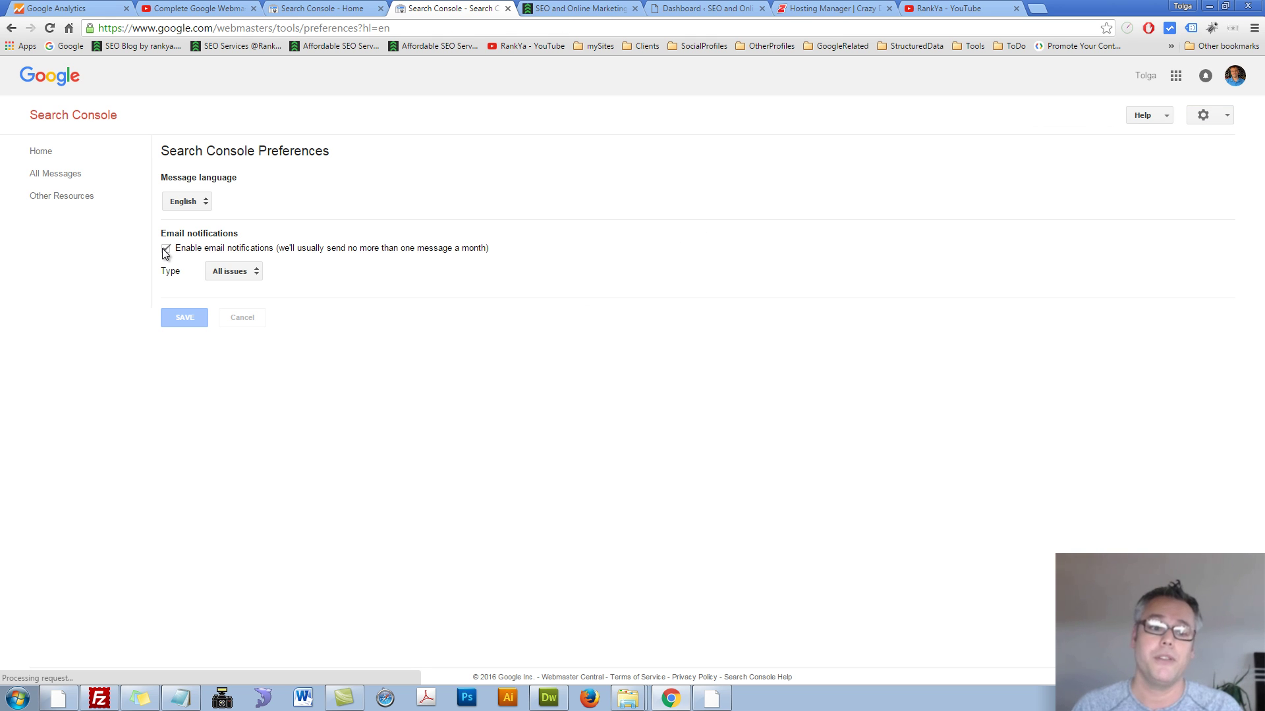
pyautogui.click(259, 277)
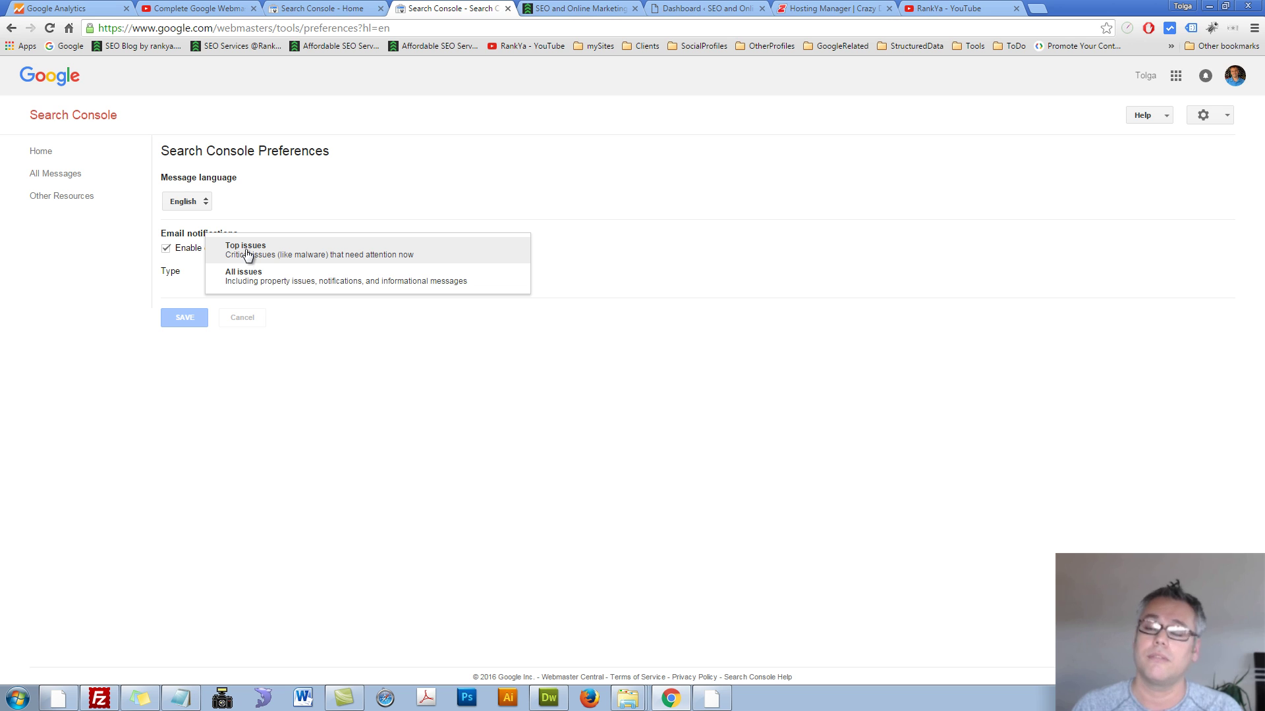
pyautogui.click(437, 368)
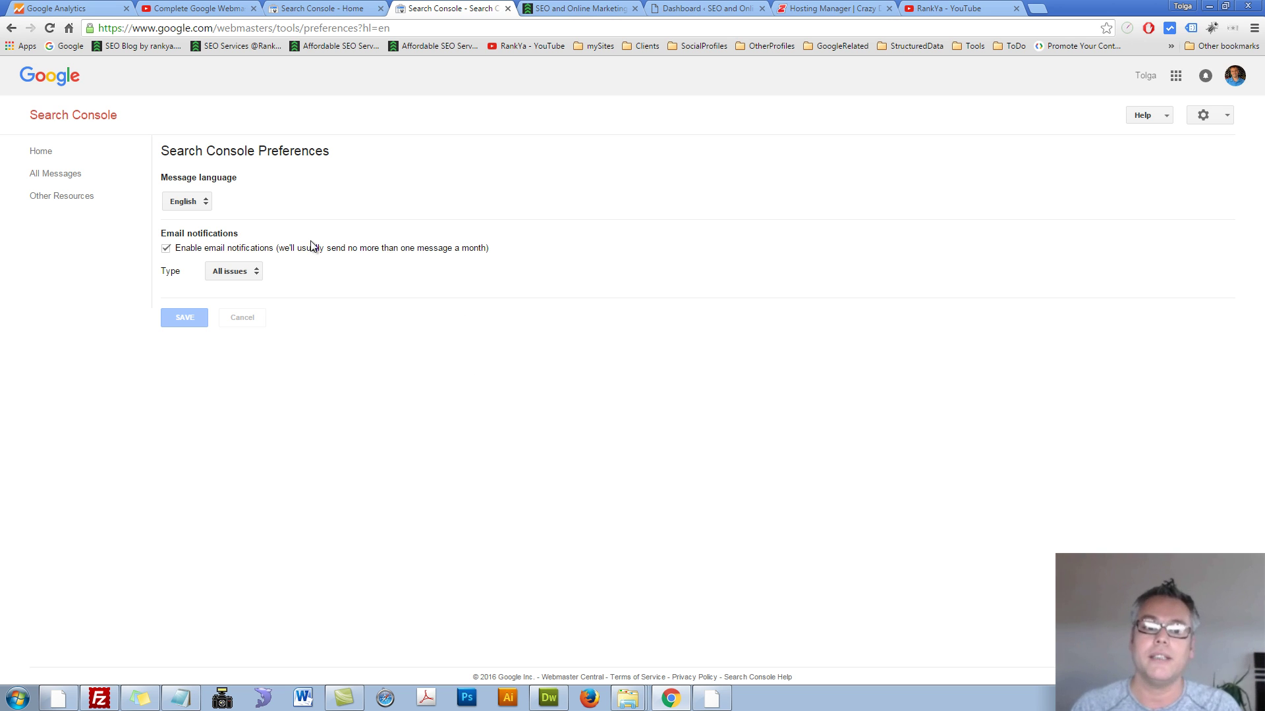
pyautogui.click(324, 5)
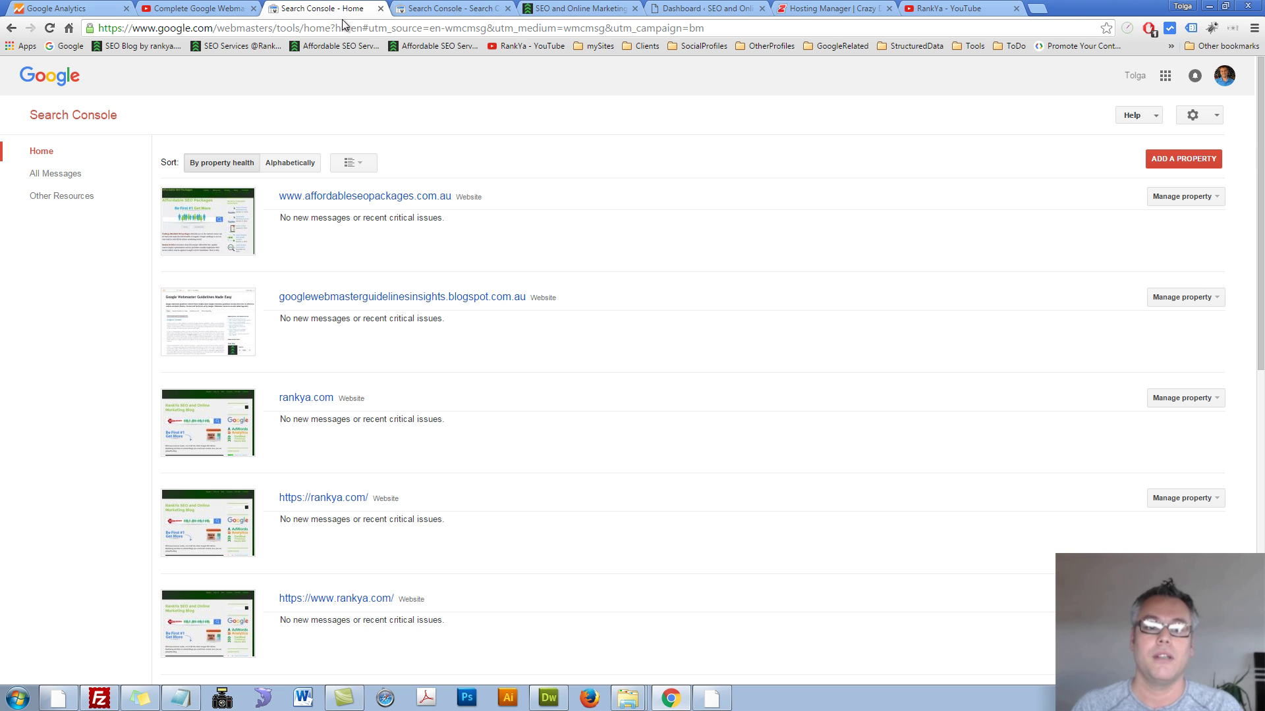
pyautogui.click(508, 8)
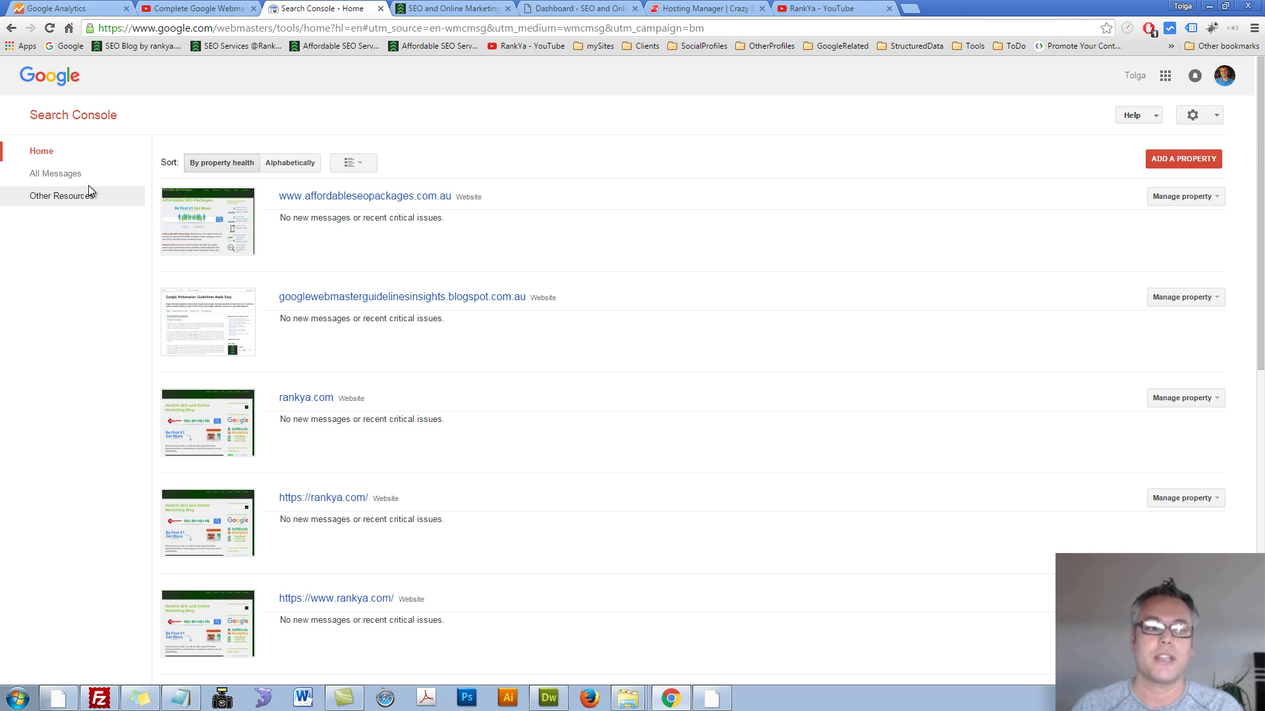
pyautogui.middleClick(346, 600)
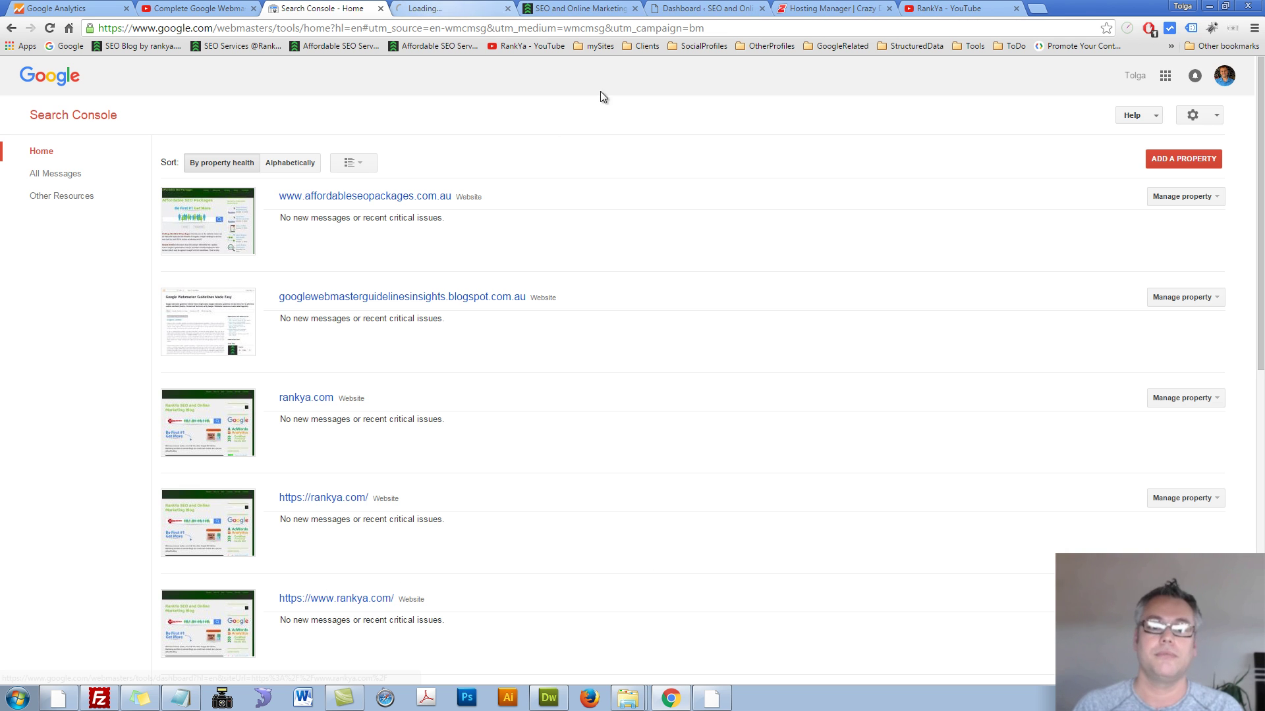
pyautogui.hotkey('ctrl', 'Tab')
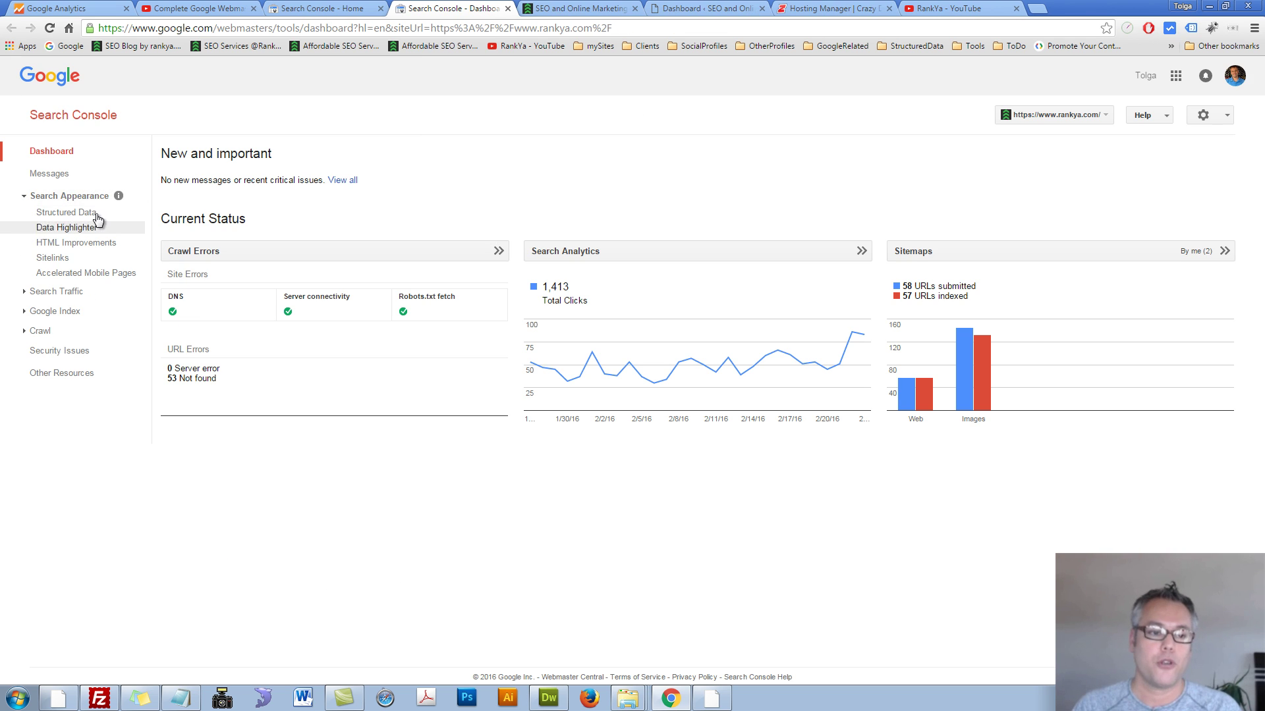
pyautogui.middleClick(68, 242)
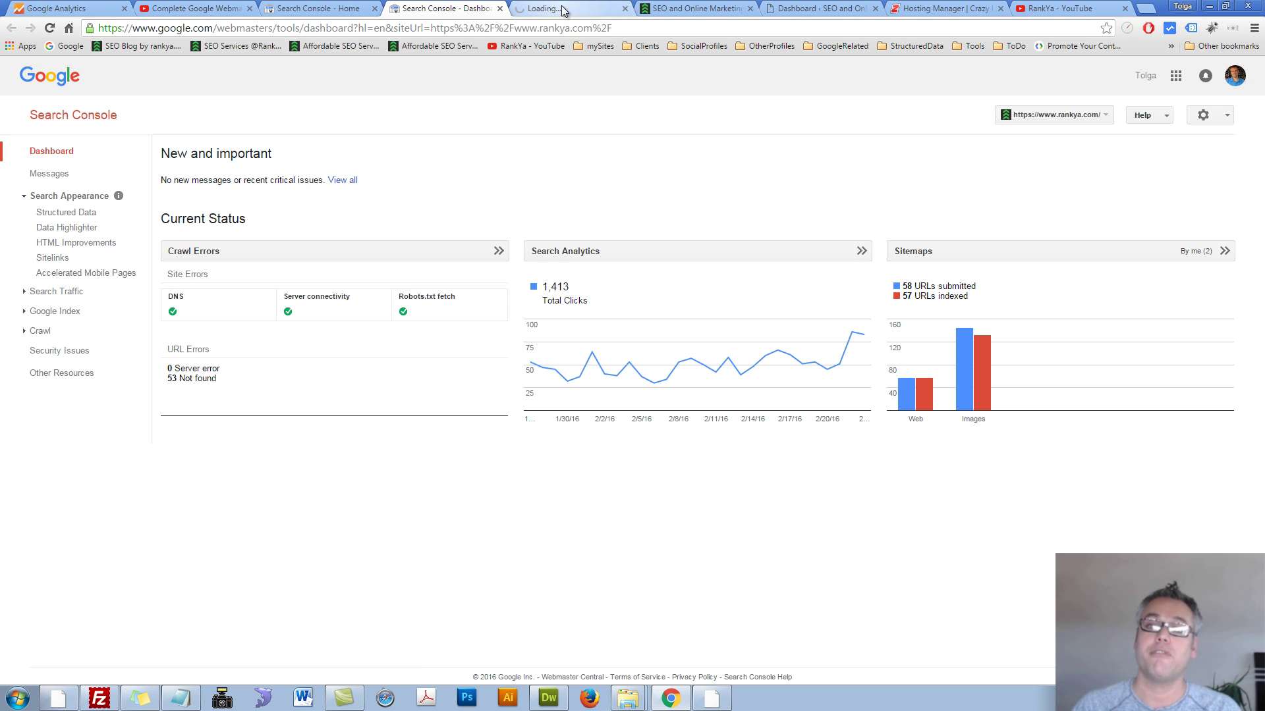
pyautogui.click(562, 11)
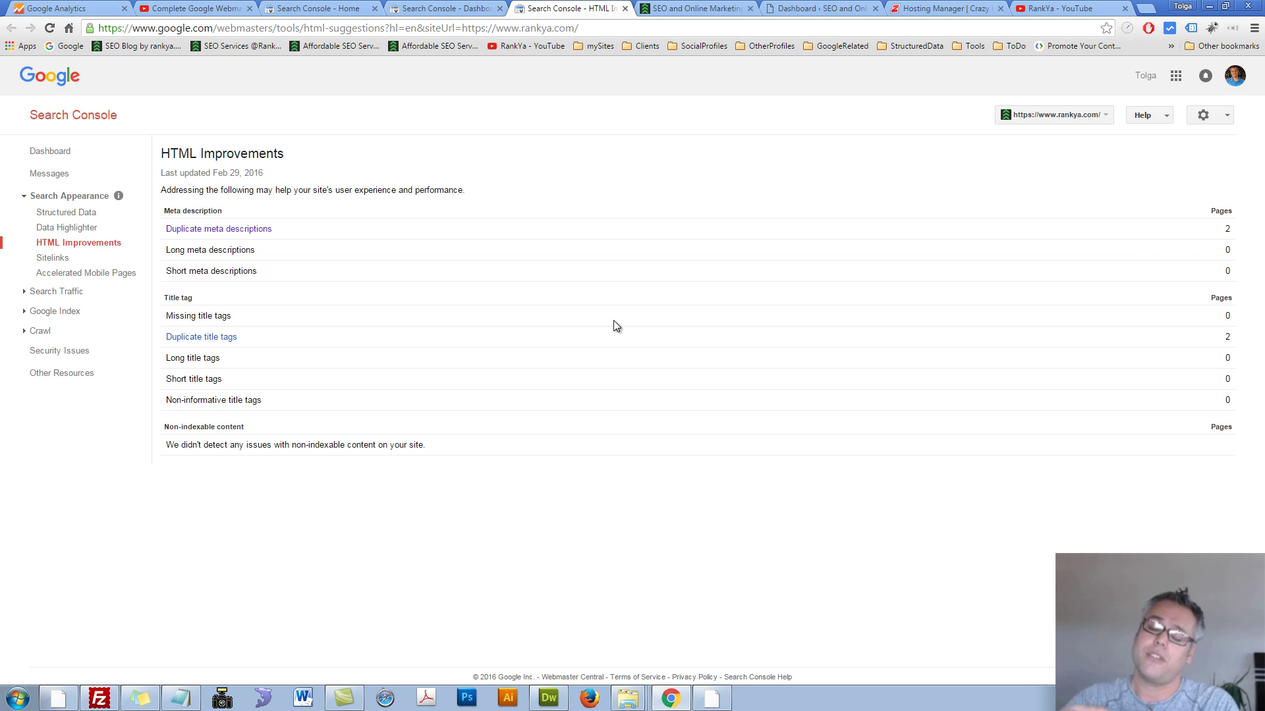
# - Open the Duplicate meta descriptions report in a new tab and expand the backlinks entry to list its pages
pyautogui.keyDown('ctrl'); pyautogui.click(221, 231); pyautogui.keyUp('ctrl')
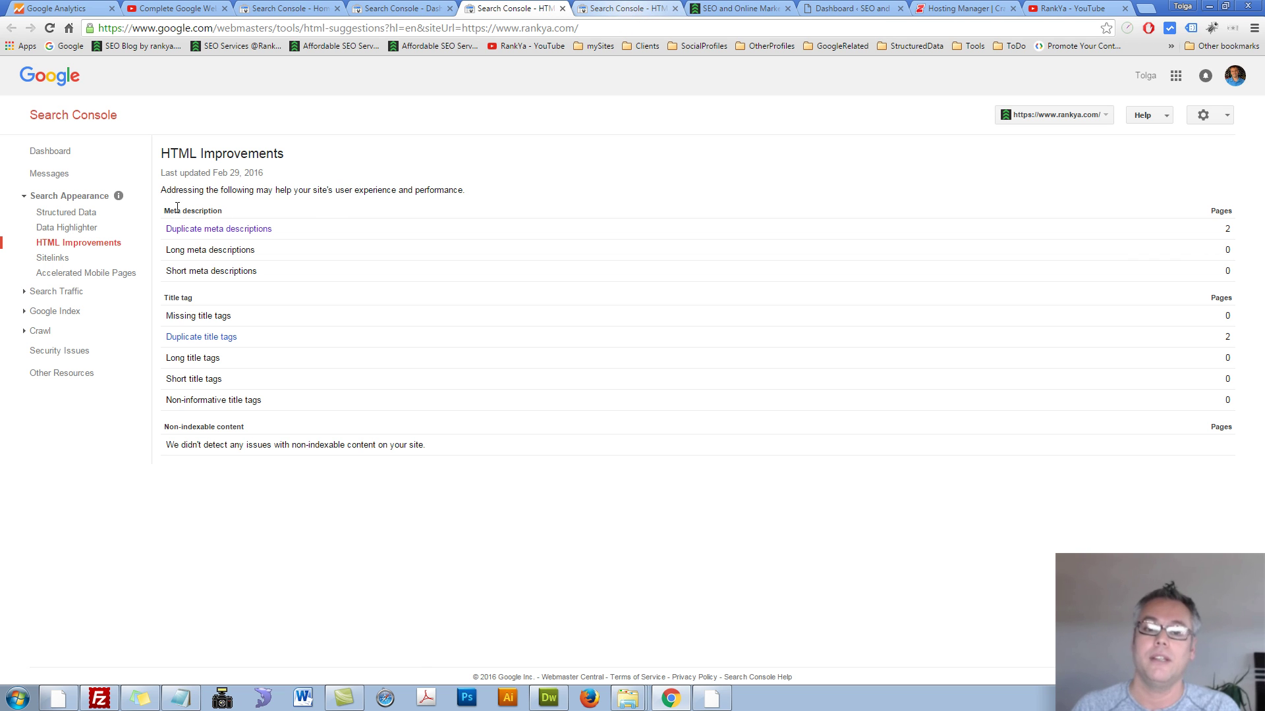
pyautogui.click(626, 7)
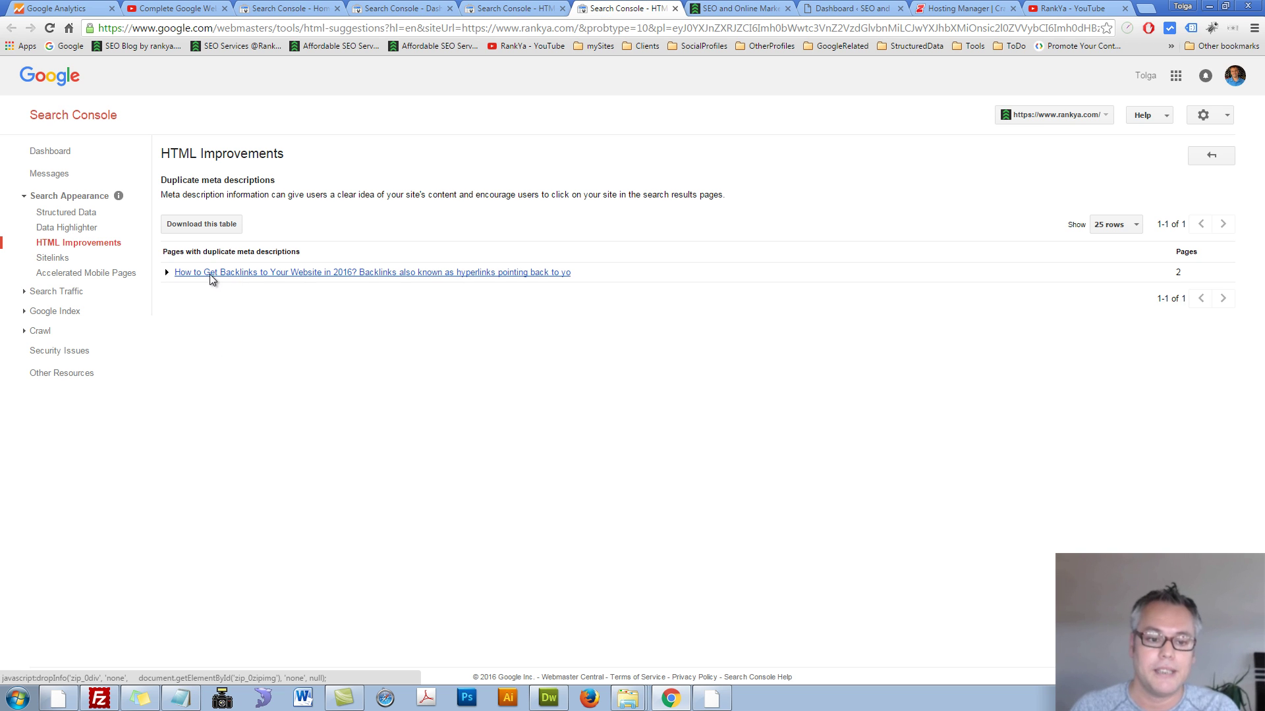
pyautogui.click(210, 272)
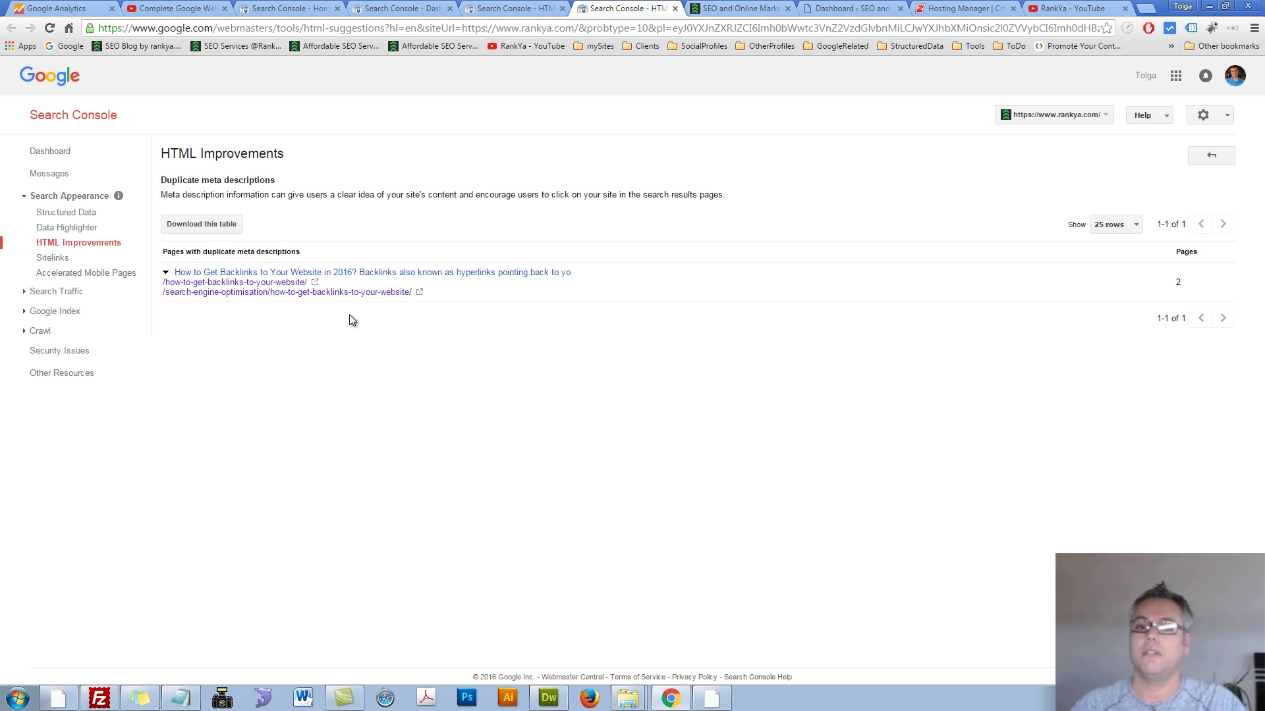
# - Open both pages listed under the duplicate meta description in new tabs and check the address each one resolves to
pyautogui.middleClick(249, 289)
pyautogui.middleClick(282, 294)
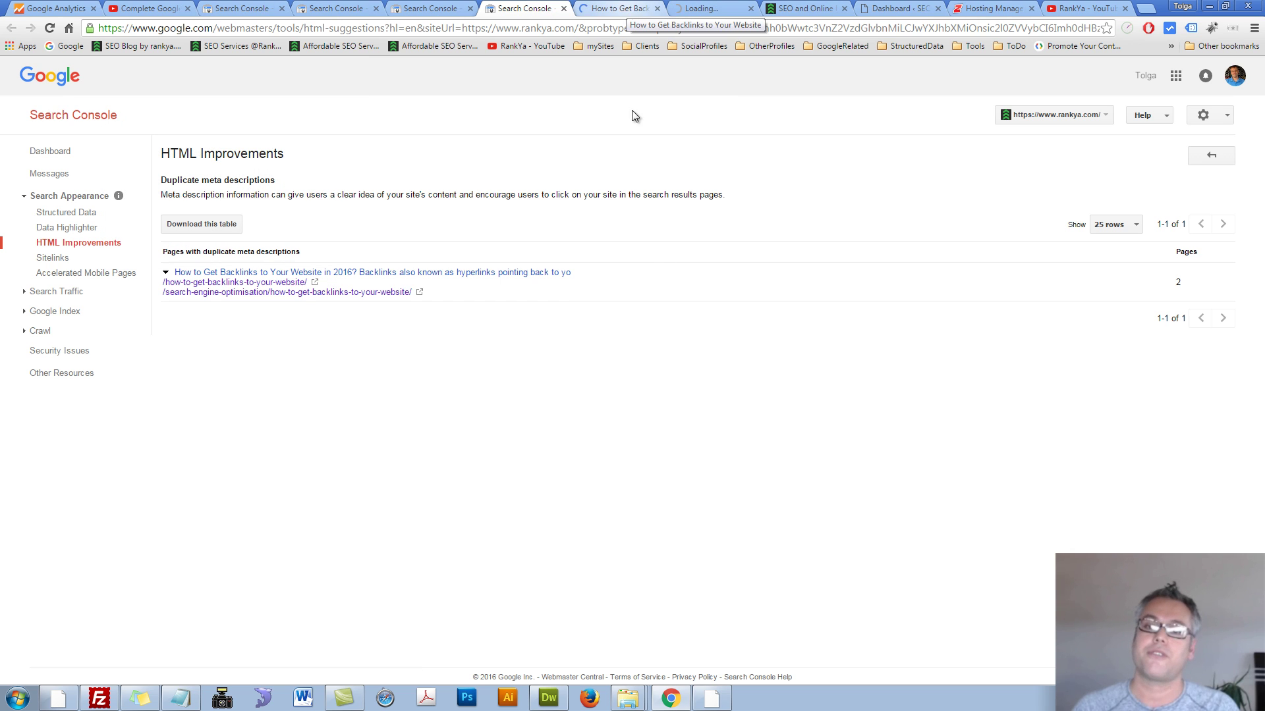
pyautogui.click(606, 10)
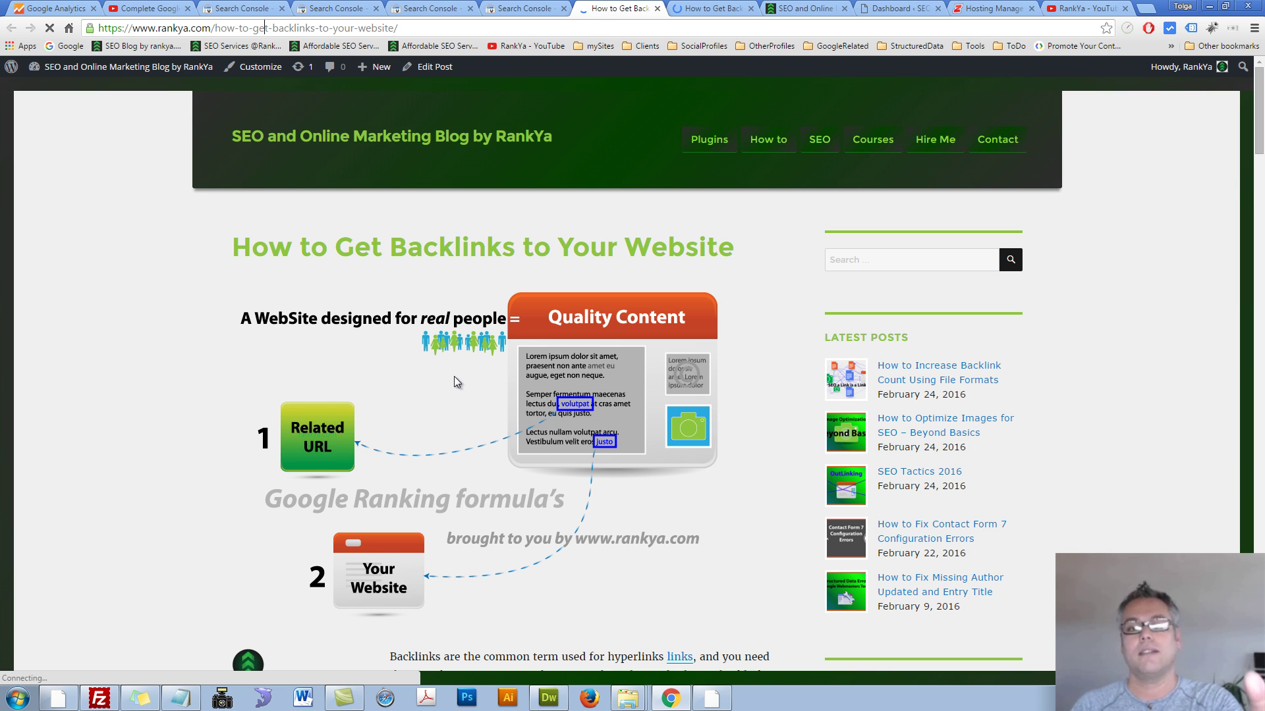
pyautogui.click(269, 28)
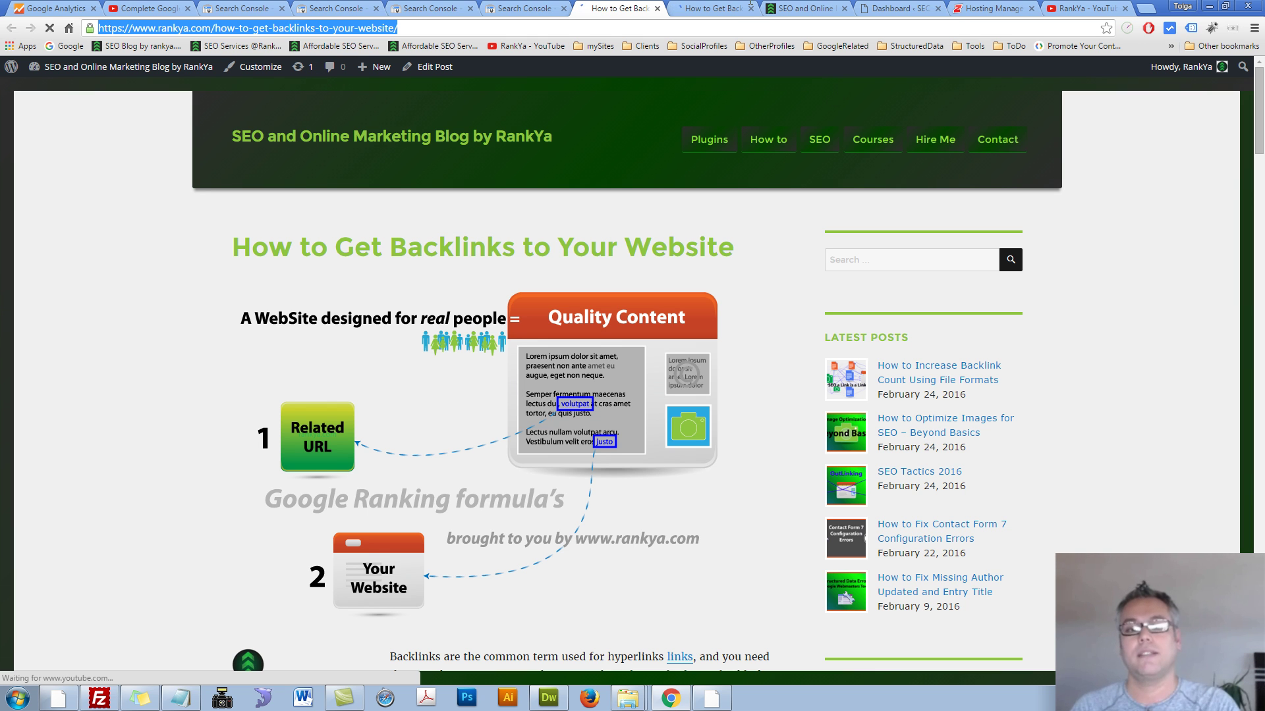
pyautogui.click(718, 9)
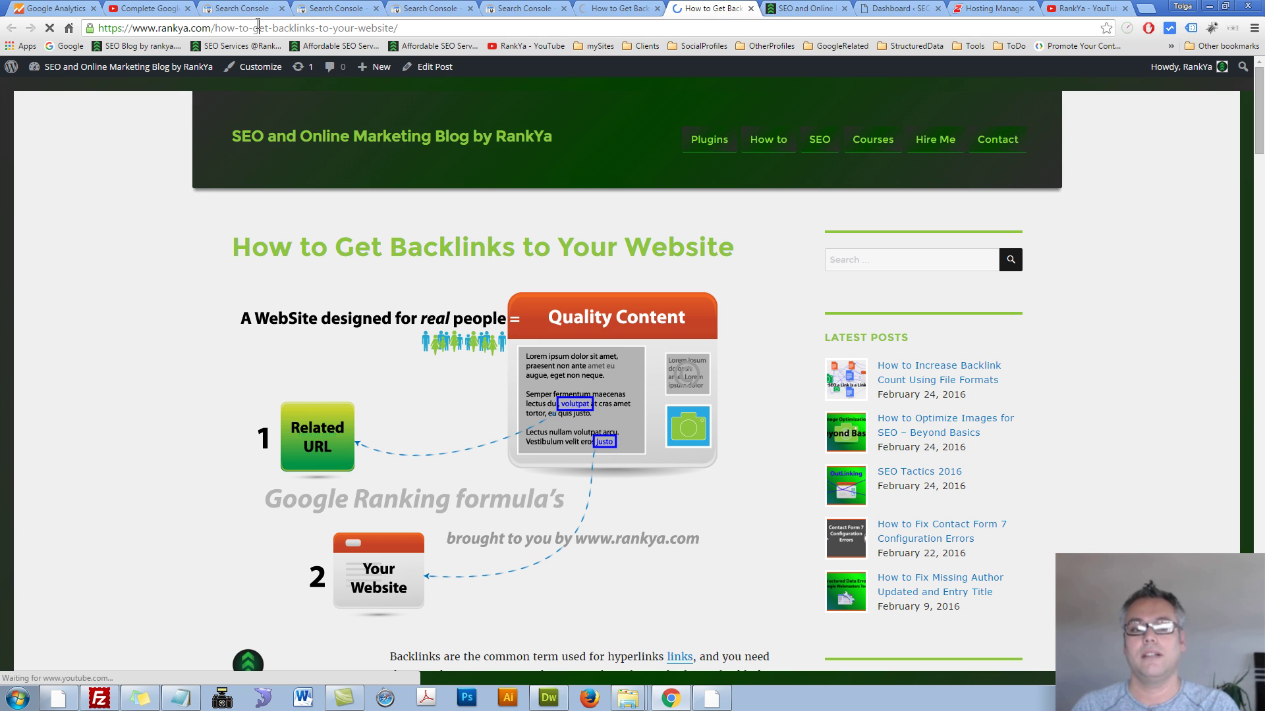
pyautogui.click(272, 33)
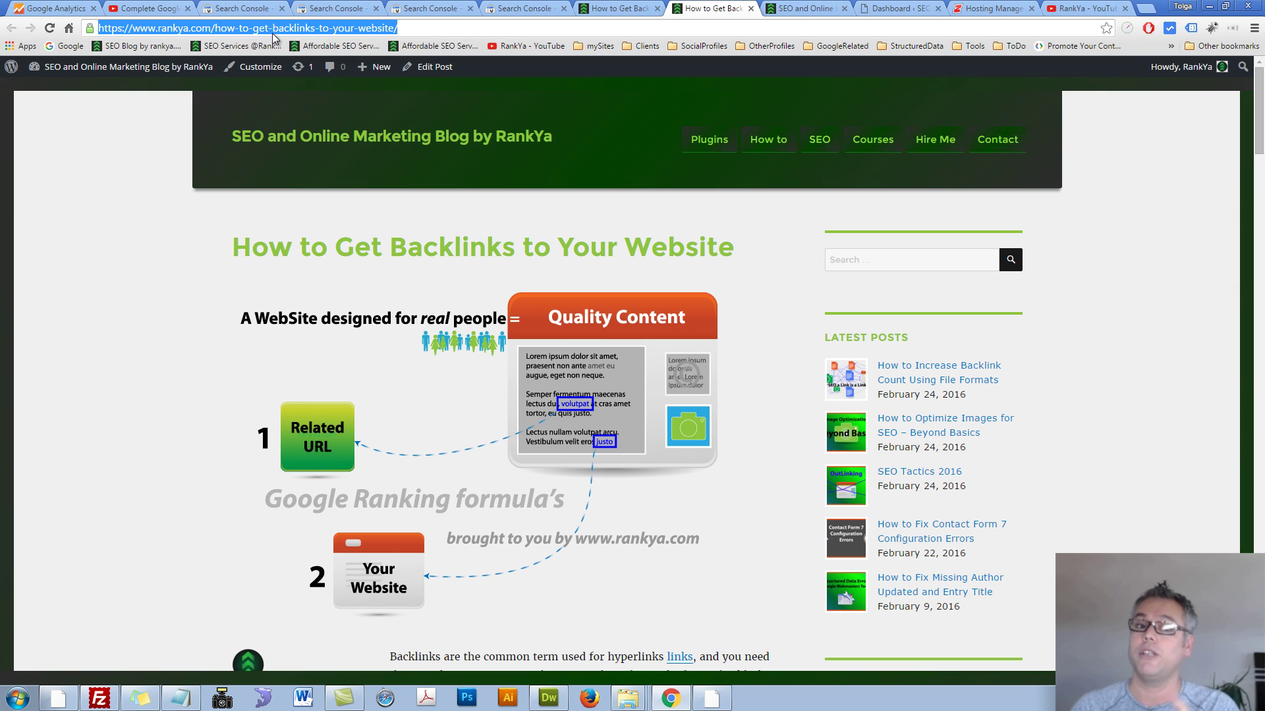
# - Compare the page paths in the duplicate descriptions report with the address of the first opened backlinks page
pyautogui.click(545, 7)
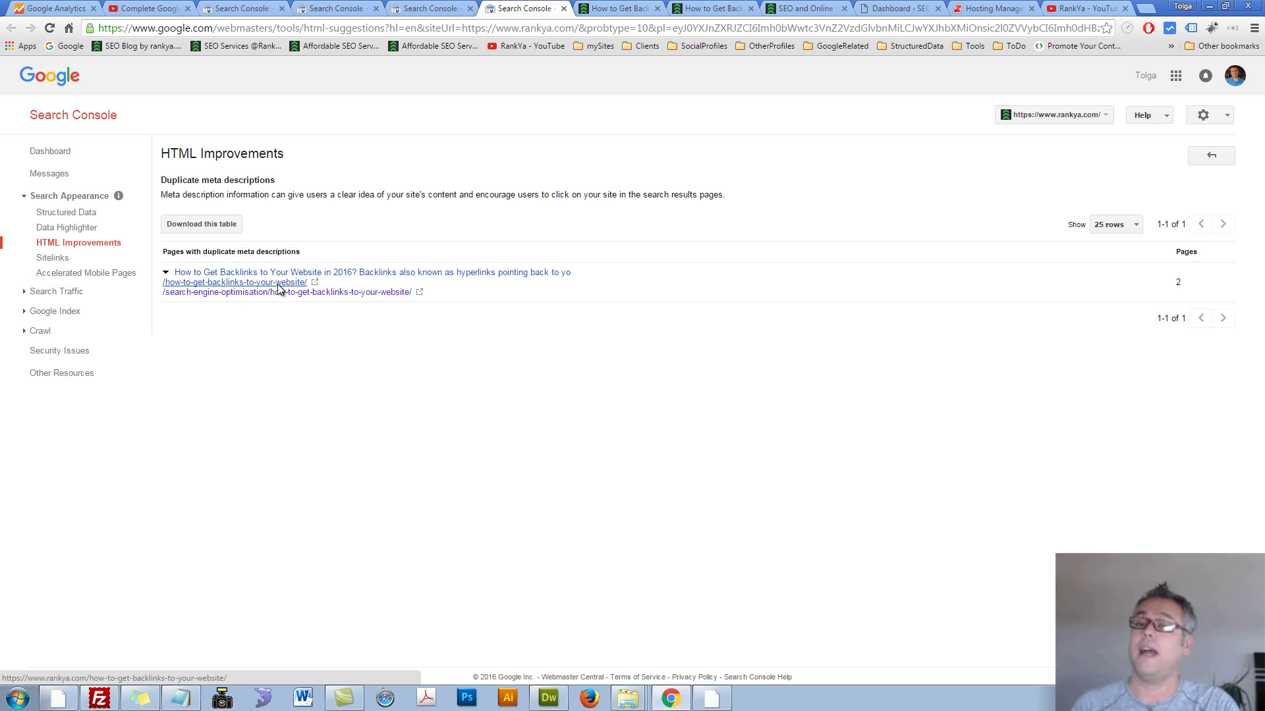
pyautogui.click(619, 7)
pyautogui.moveTo(253, 28); pyautogui.dragTo(267, 29)
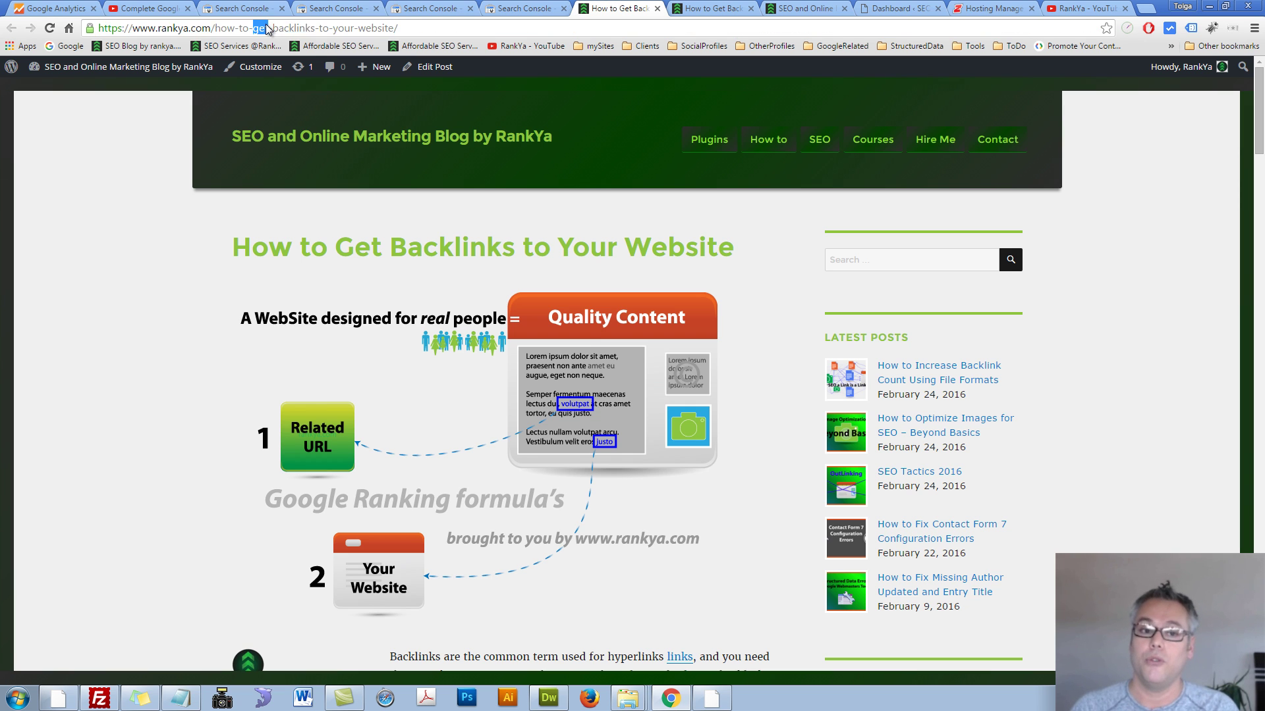
pyautogui.tripleClick(266, 28)
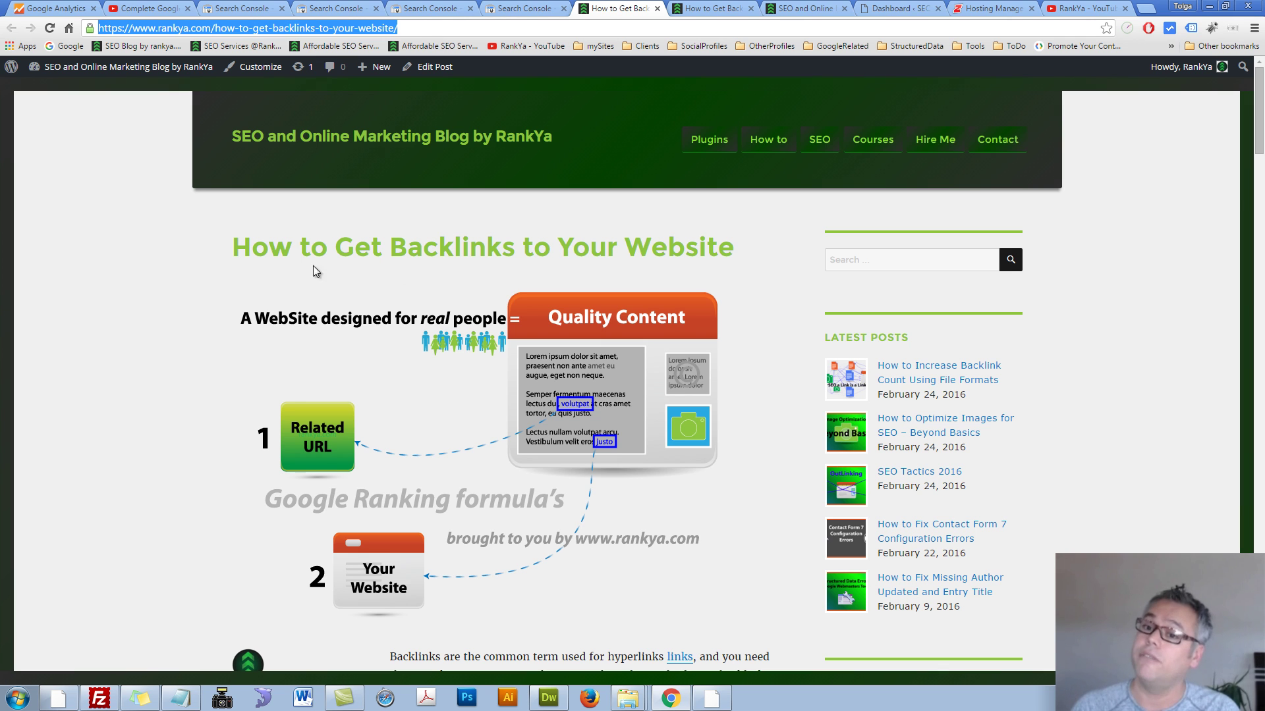
# - Switch to the Crazy Domains Hosting Manager and open the Redirects page for the domains
pyautogui.click(984, 8)
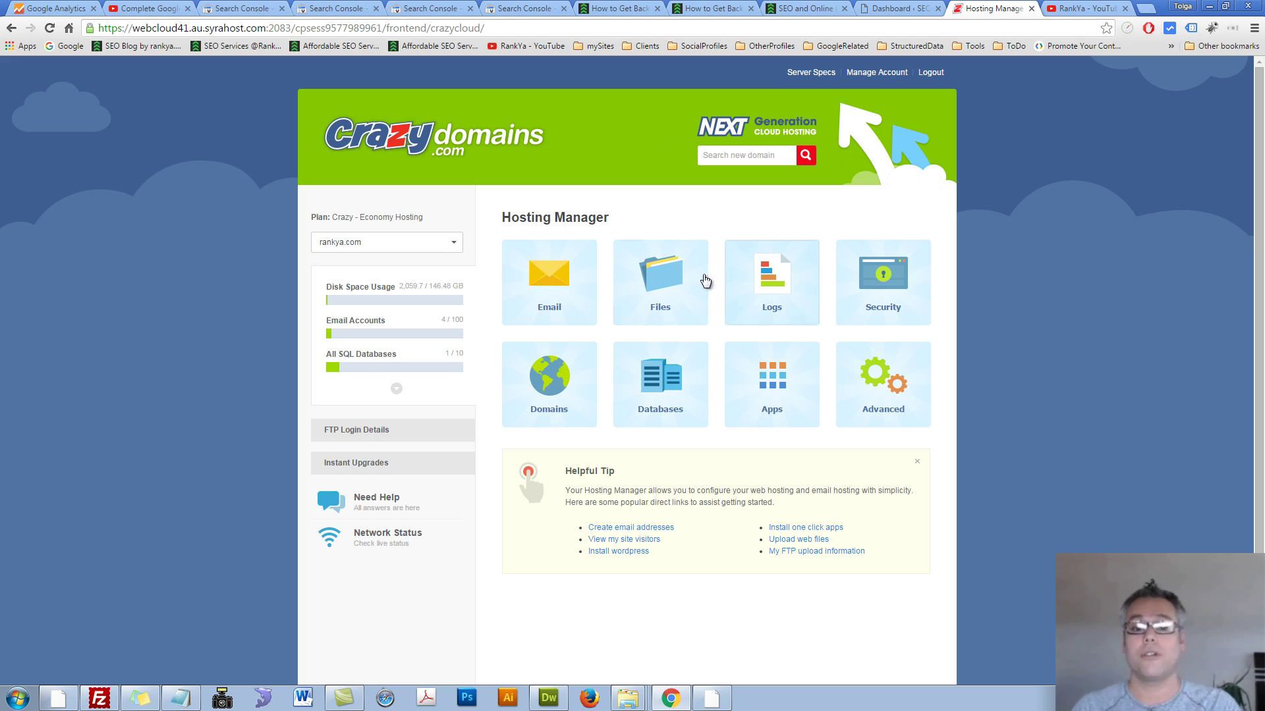
pyautogui.click(642, 287)
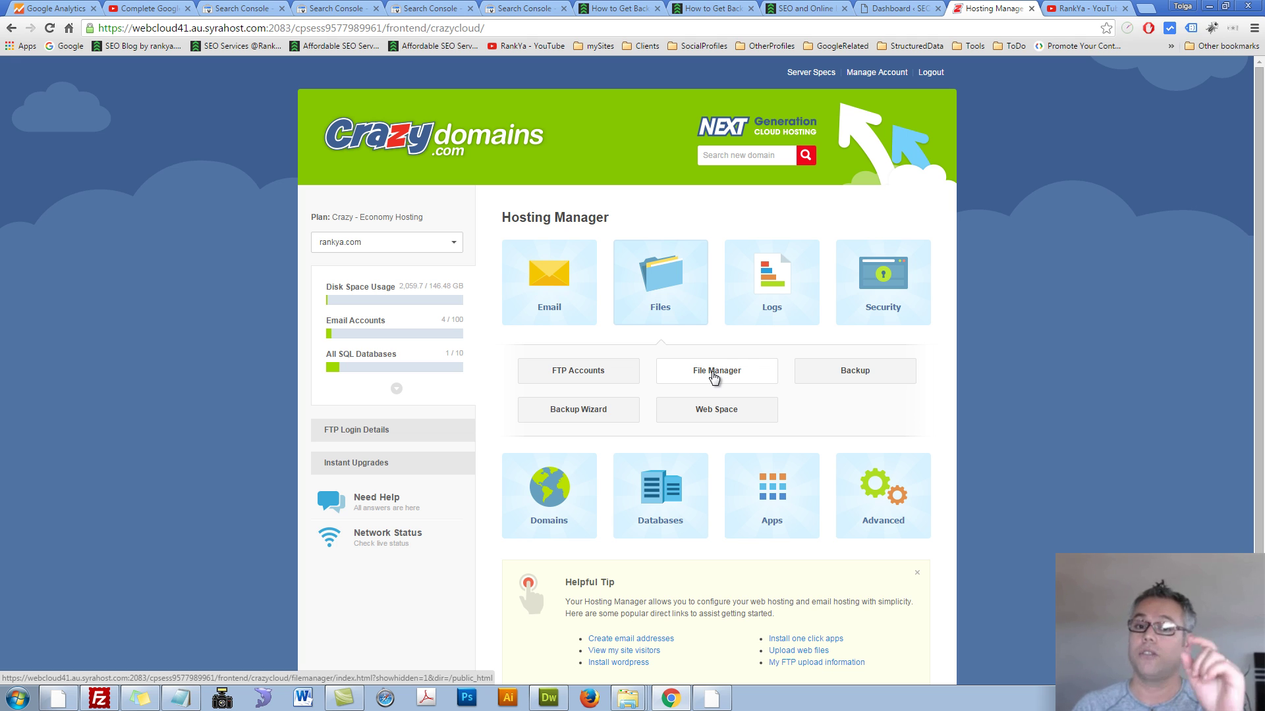
pyautogui.click(566, 509)
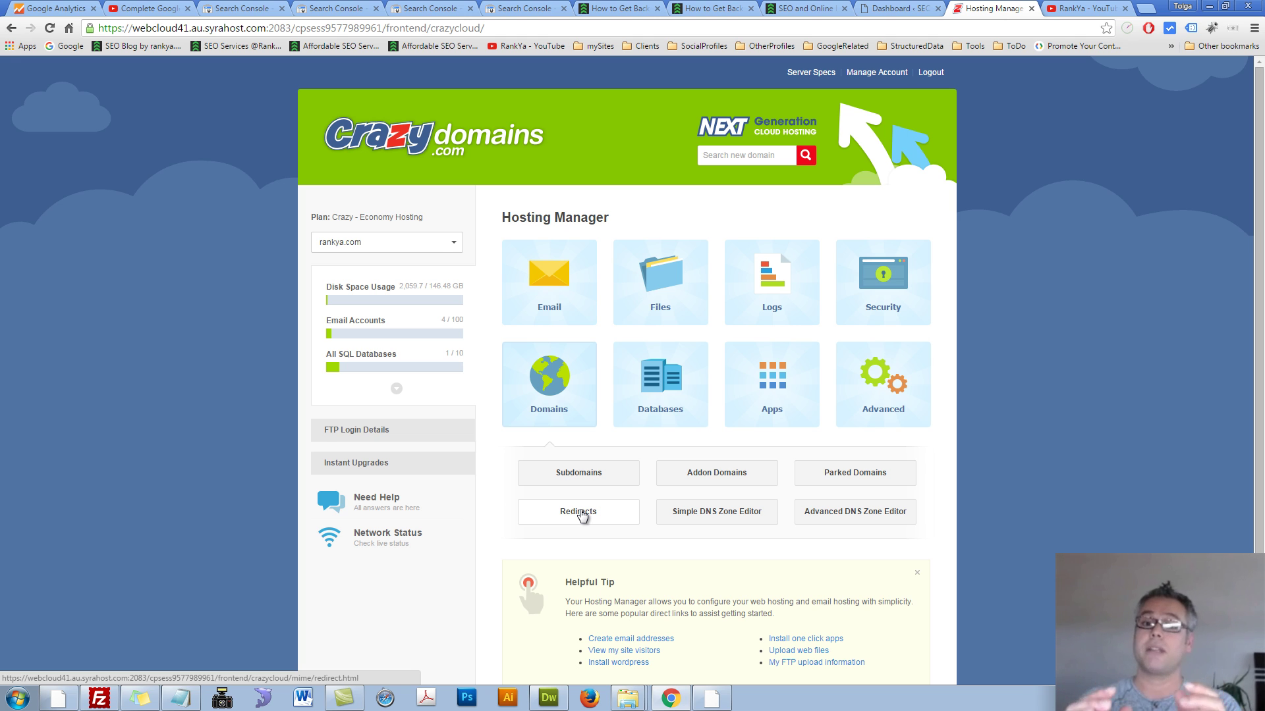
pyautogui.click(582, 515)
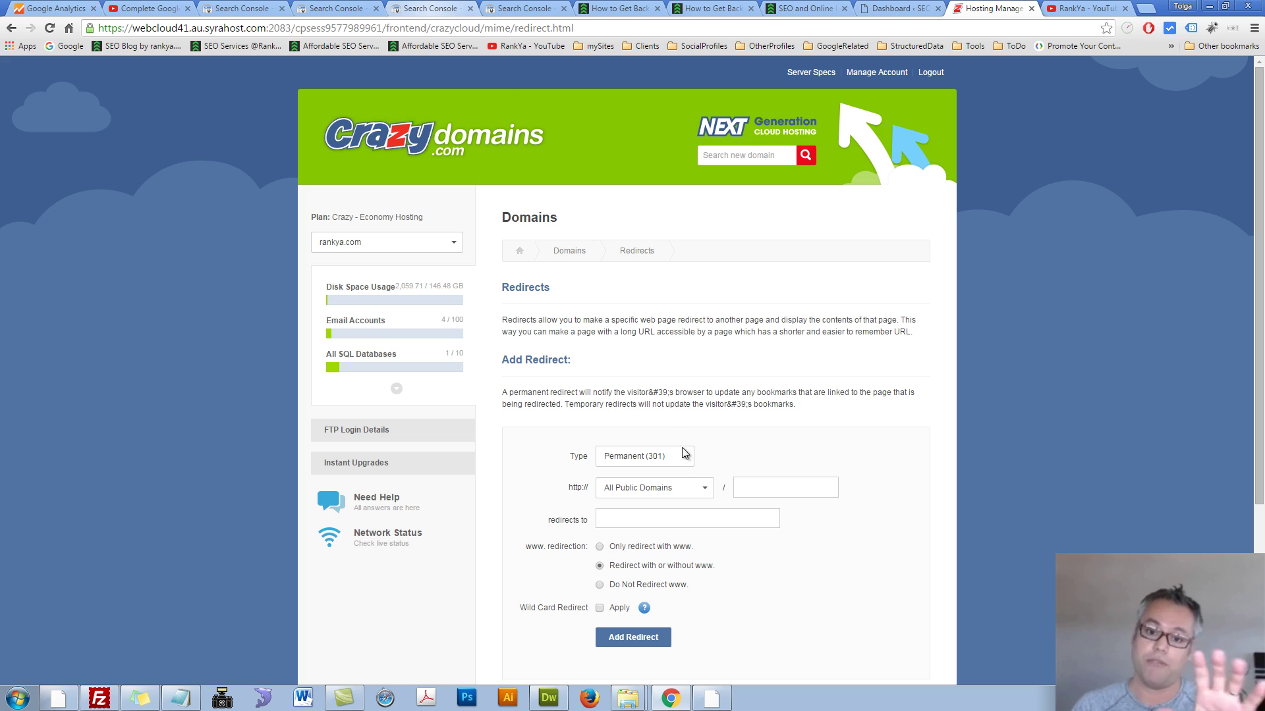
pyautogui.click(765, 489)
pyautogui.write('abc.')
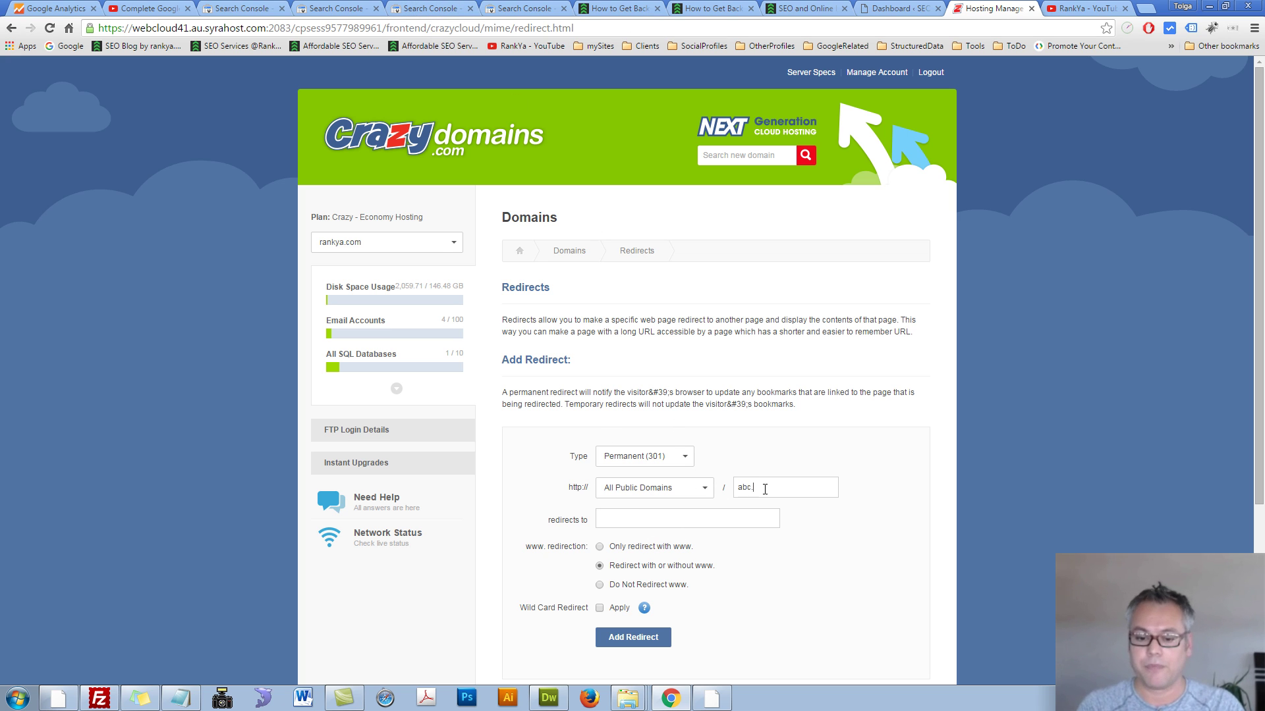
pyautogui.write('ht')
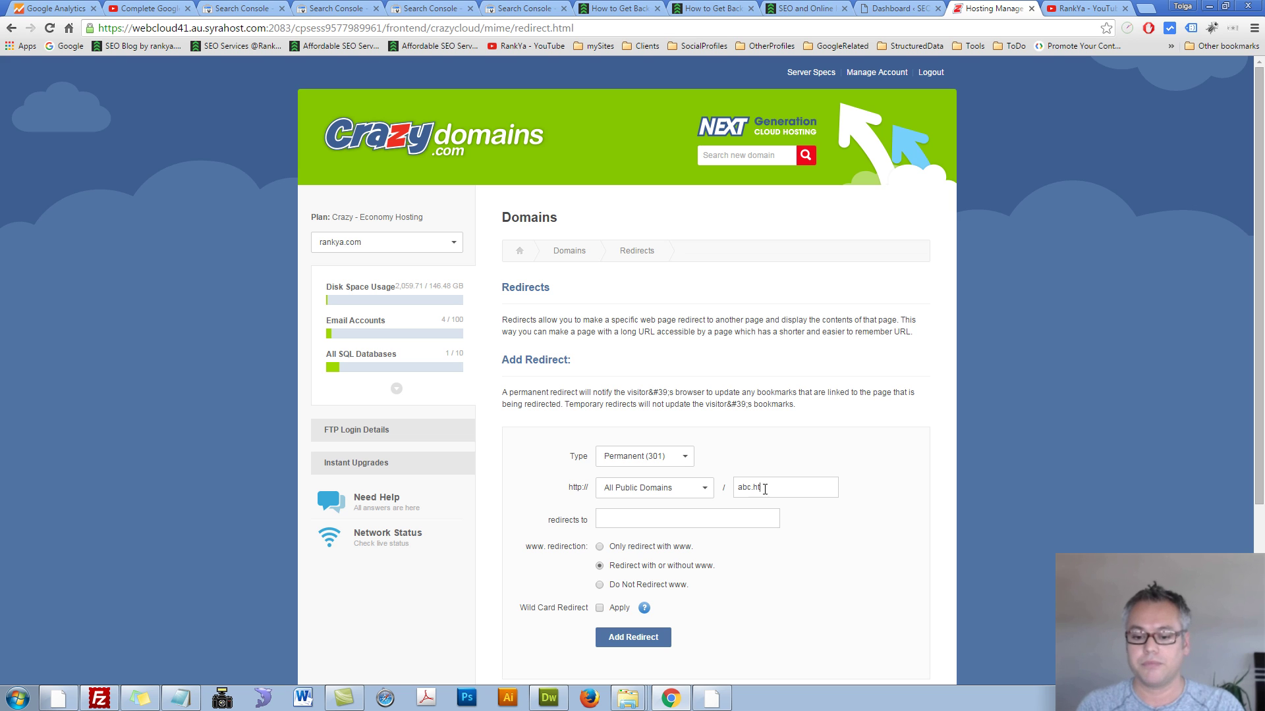
pyautogui.press('BackSpace')
pyautogui.press('BackSpace')
pyautogui.write('php')
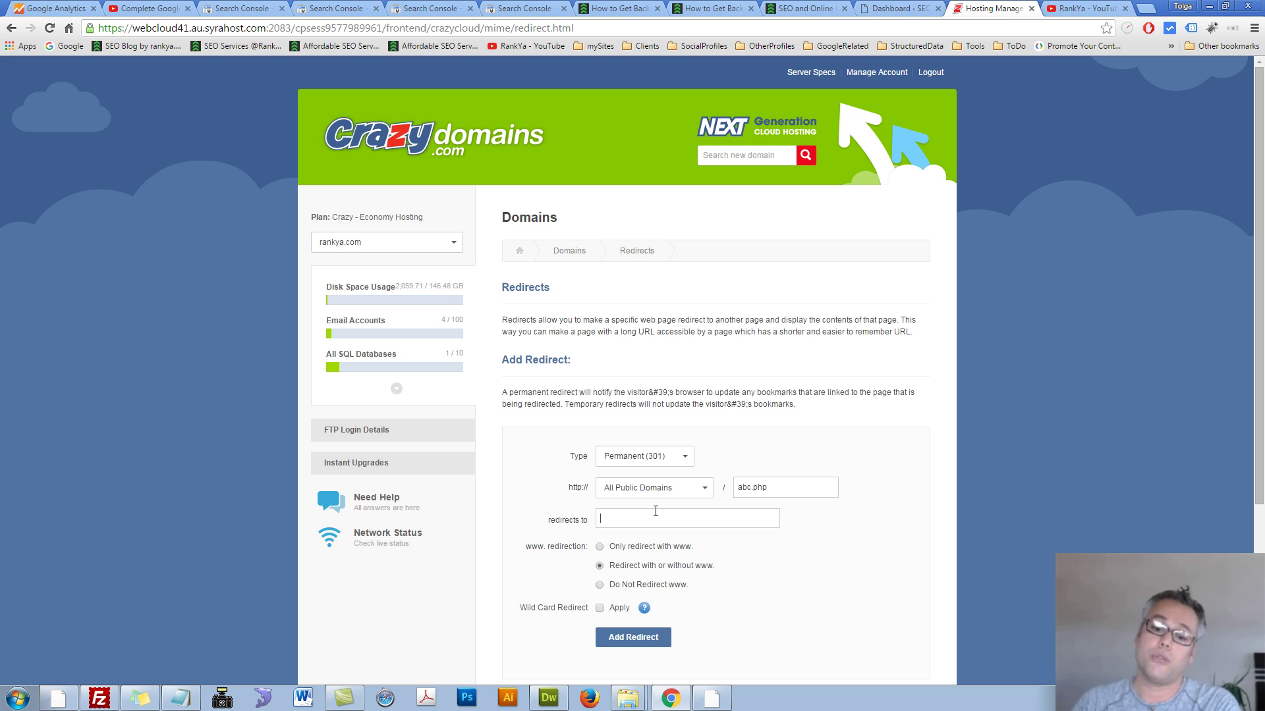
pyautogui.click(655, 513)
pyautogui.write('https://www.rankya.com')
pyautogui.write('/new.')
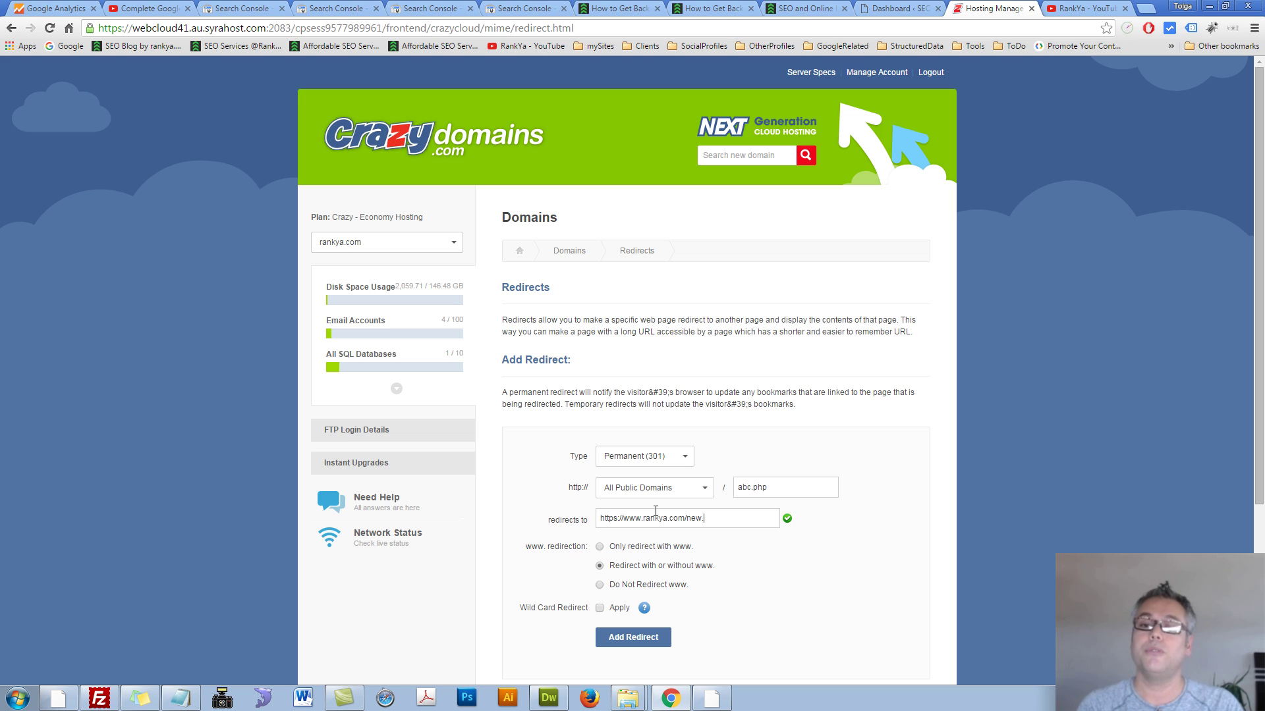
pyautogui.write('ph')
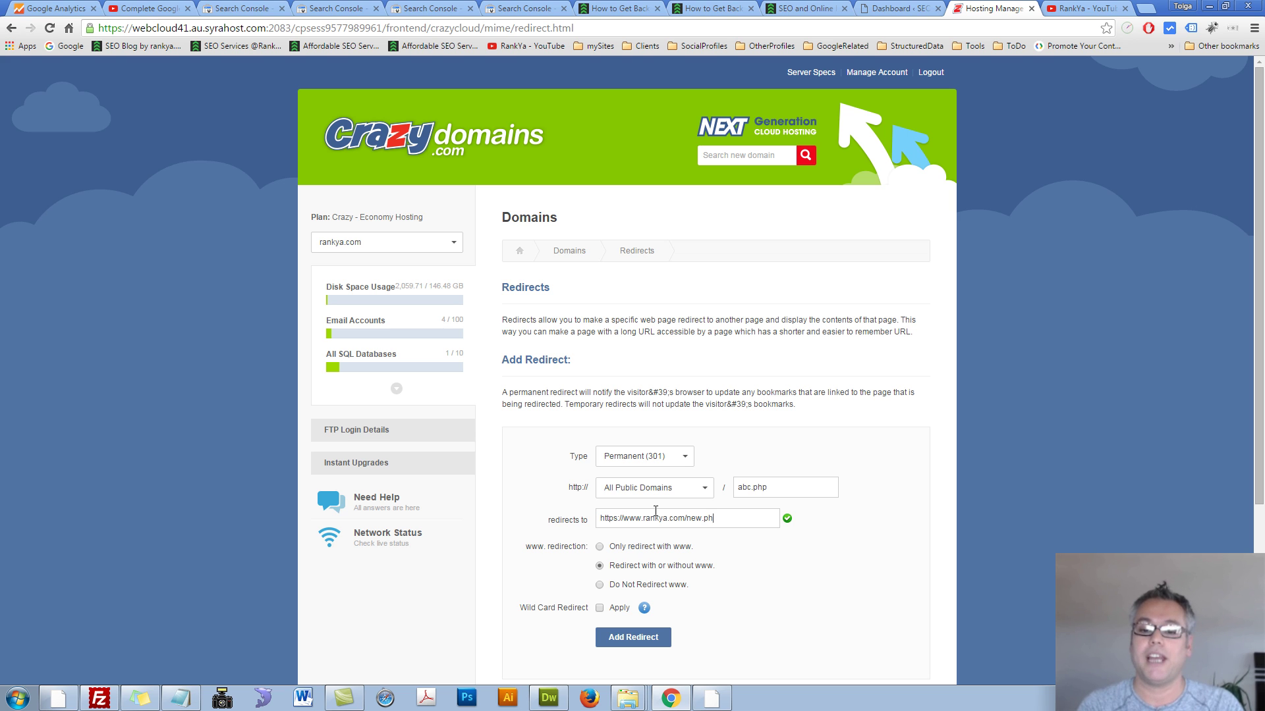
pyautogui.write('p')
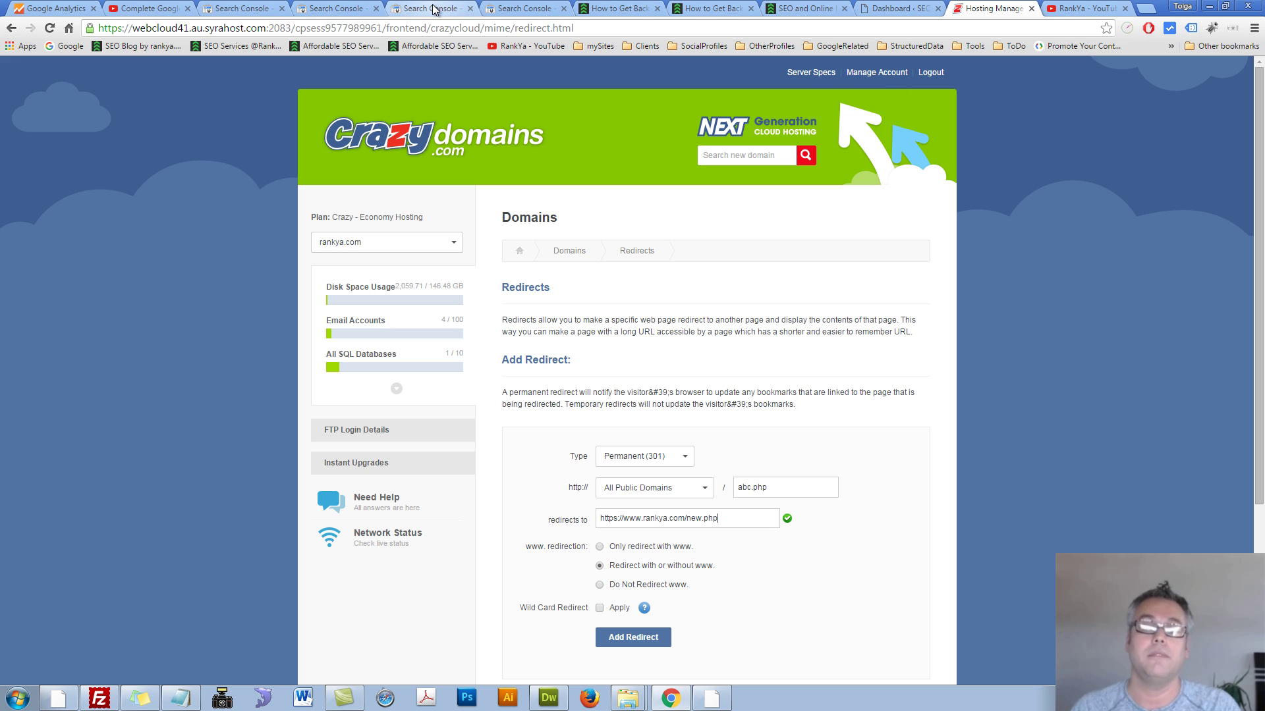
pyautogui.click(522, 9)
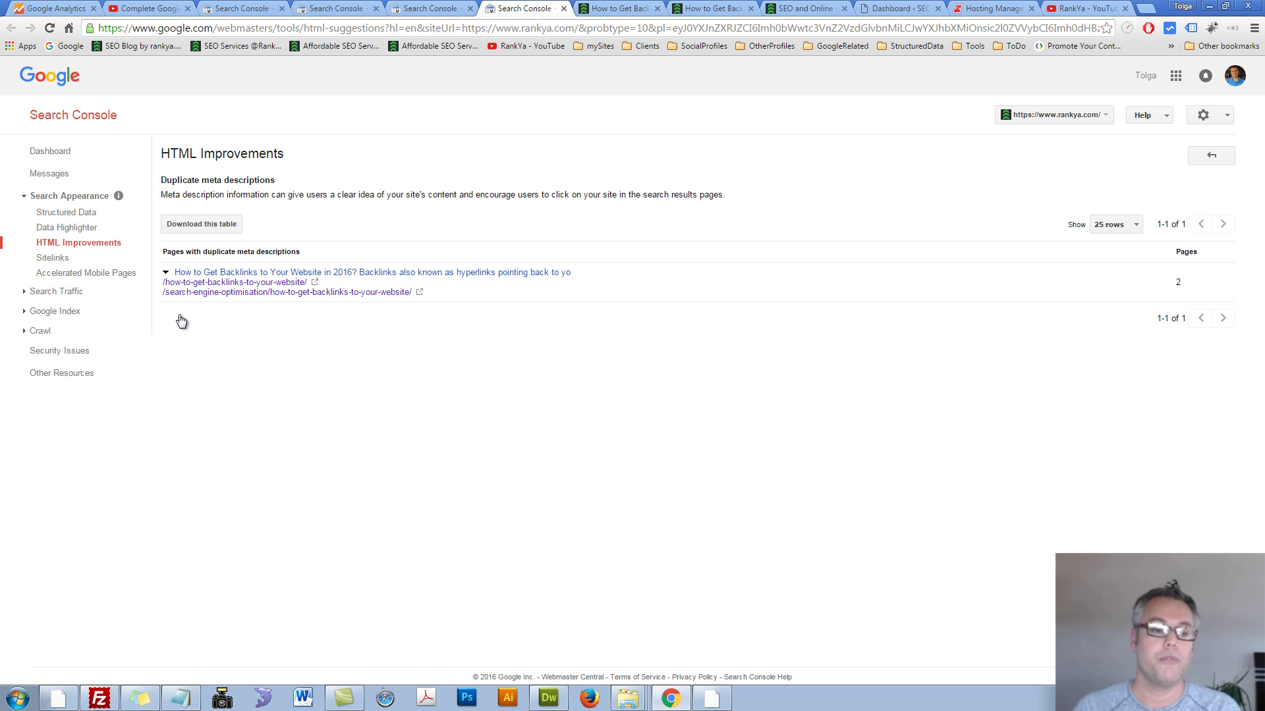
pyautogui.click(40, 259)
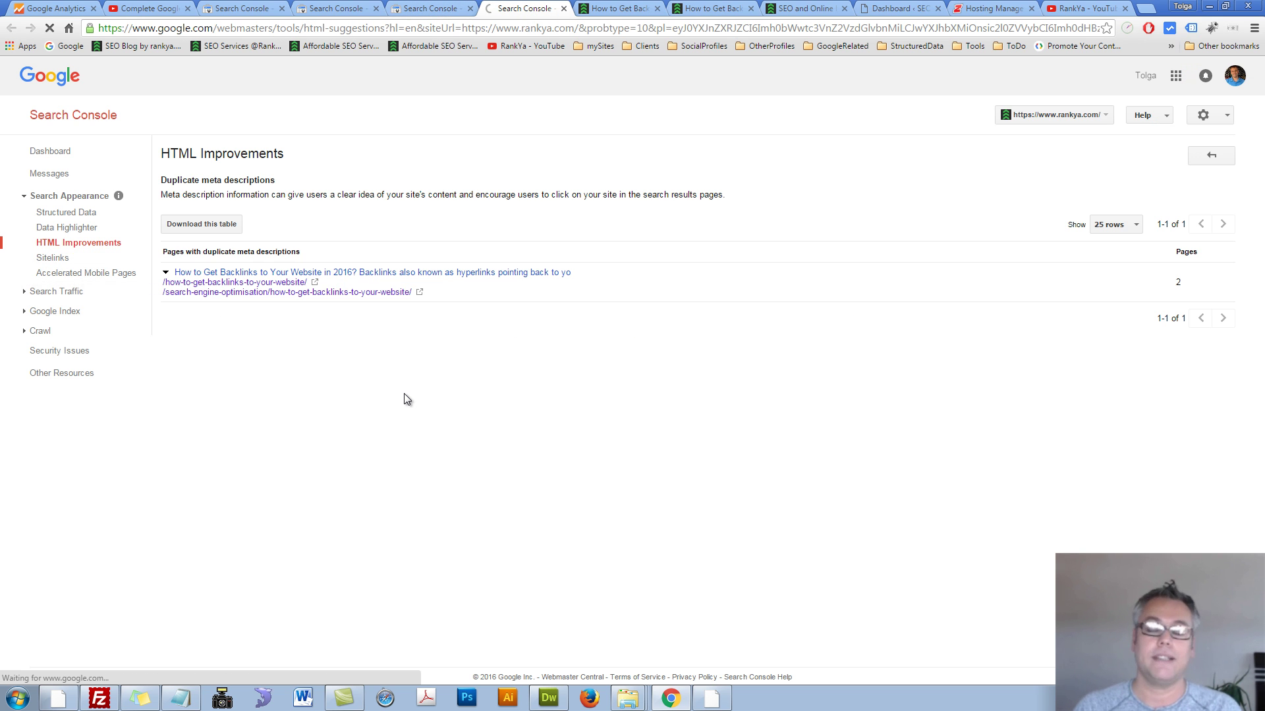
# - Search Google in a new tab for "www rankya.com" to view the site's sitelinks
pyautogui.click(1153, 12)
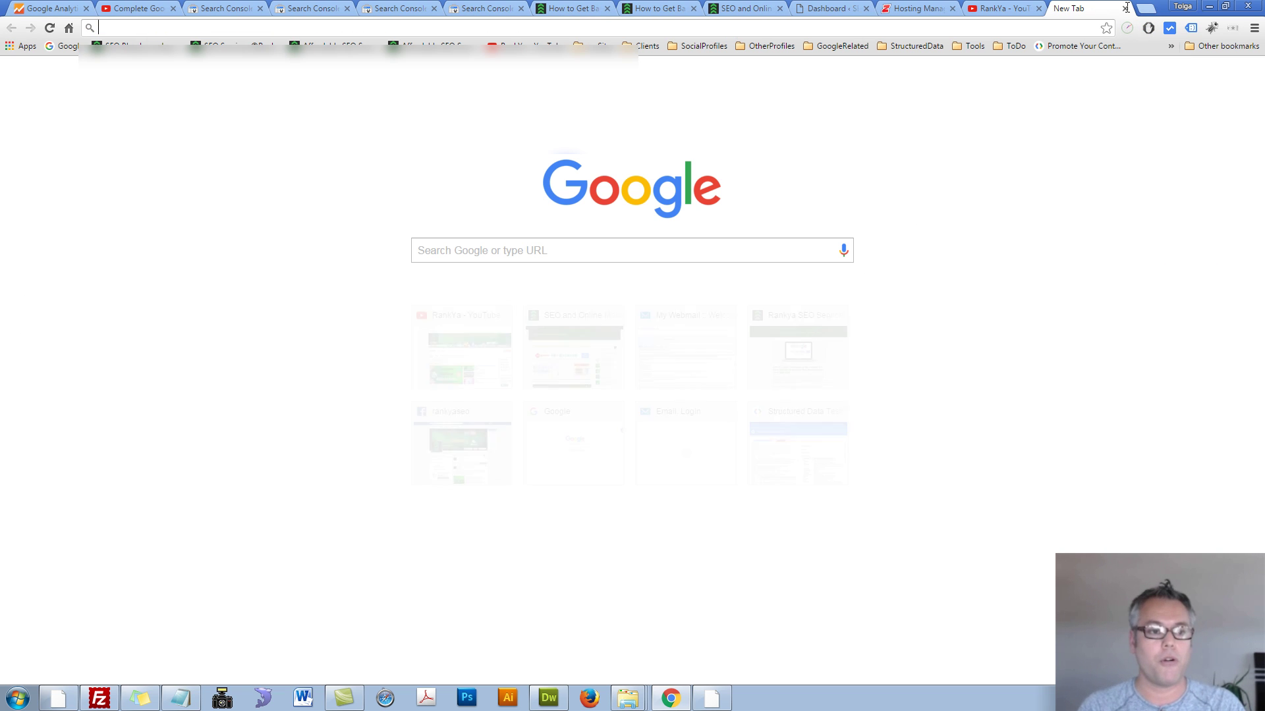
pyautogui.click(480, 254)
pyautogui.write('www.r')
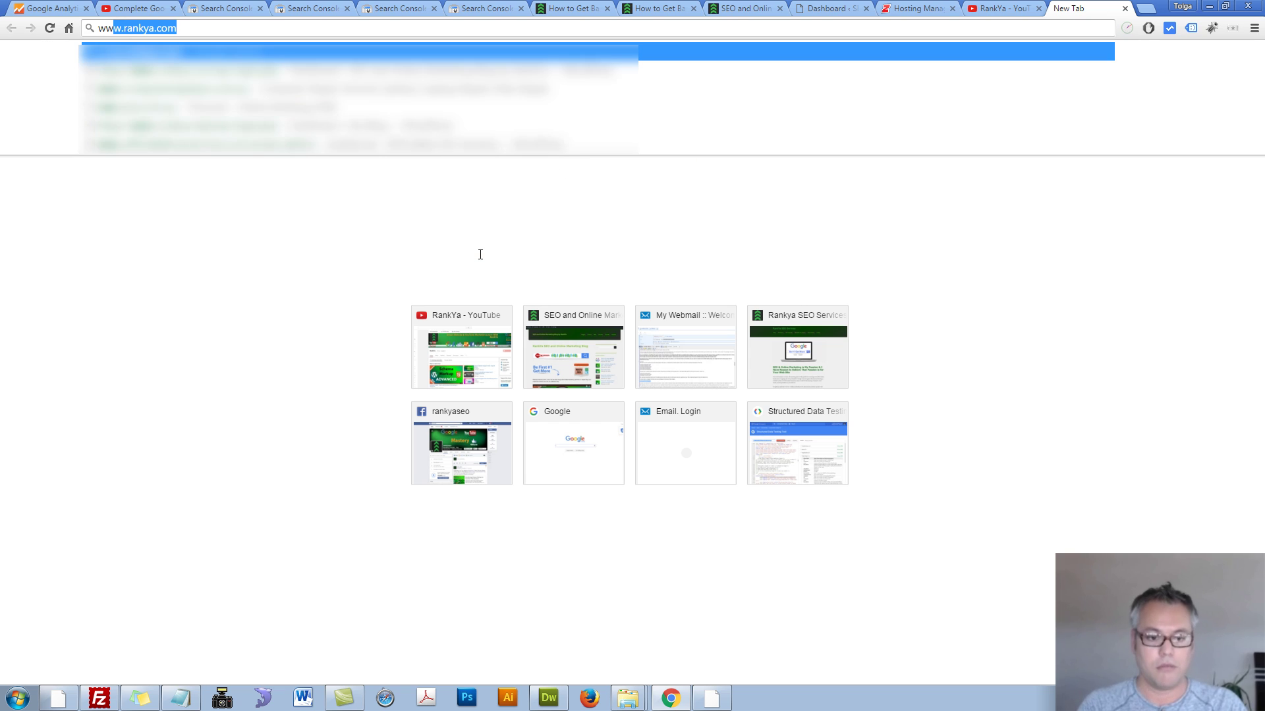
pyautogui.press('BackSpace')
pyautogui.press('BackSpace')
pyautogui.press('BackSpace')
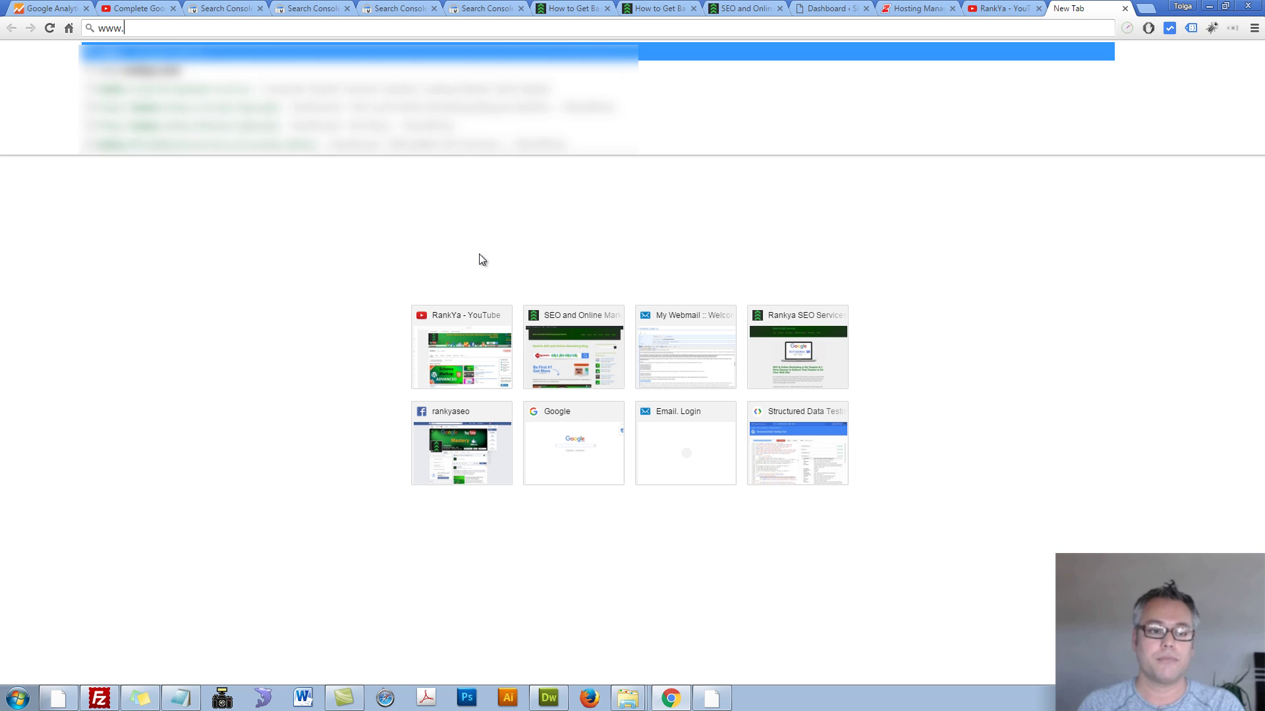
pyautogui.press('Return')
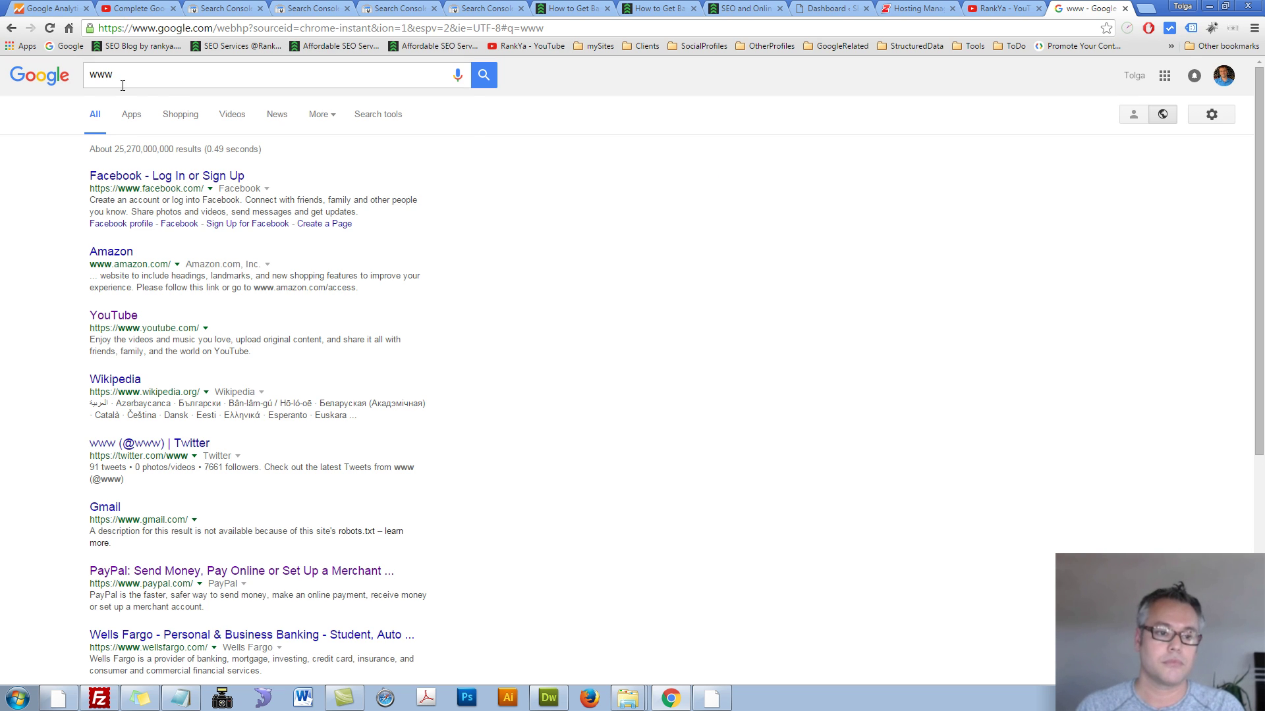
pyautogui.click(122, 75)
pyautogui.write('ranik')
pyautogui.press('BackSpace')
pyautogui.press('BackSpace')
pyautogui.write('kya.com')
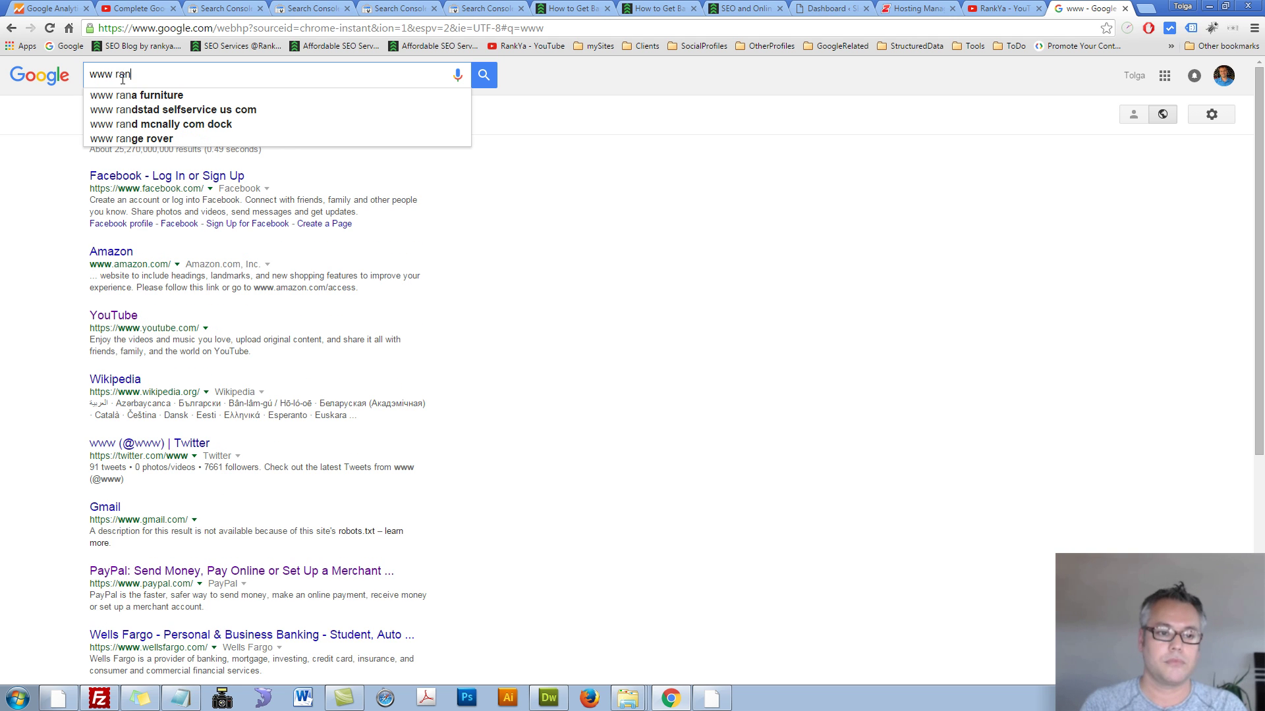
pyautogui.press('Return')
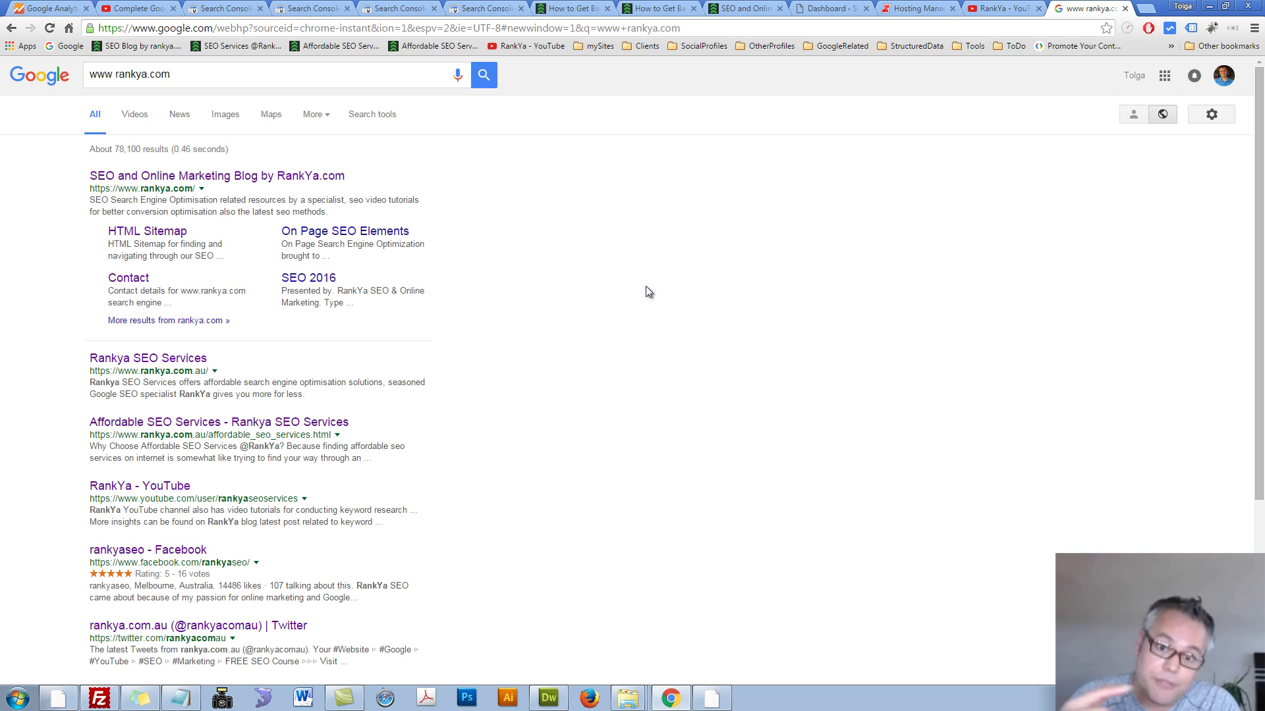
# - Open the Accelerated Mobile Pages report in Search Console and view it alongside the RankYa blog's home page
pyautogui.click(488, 9)
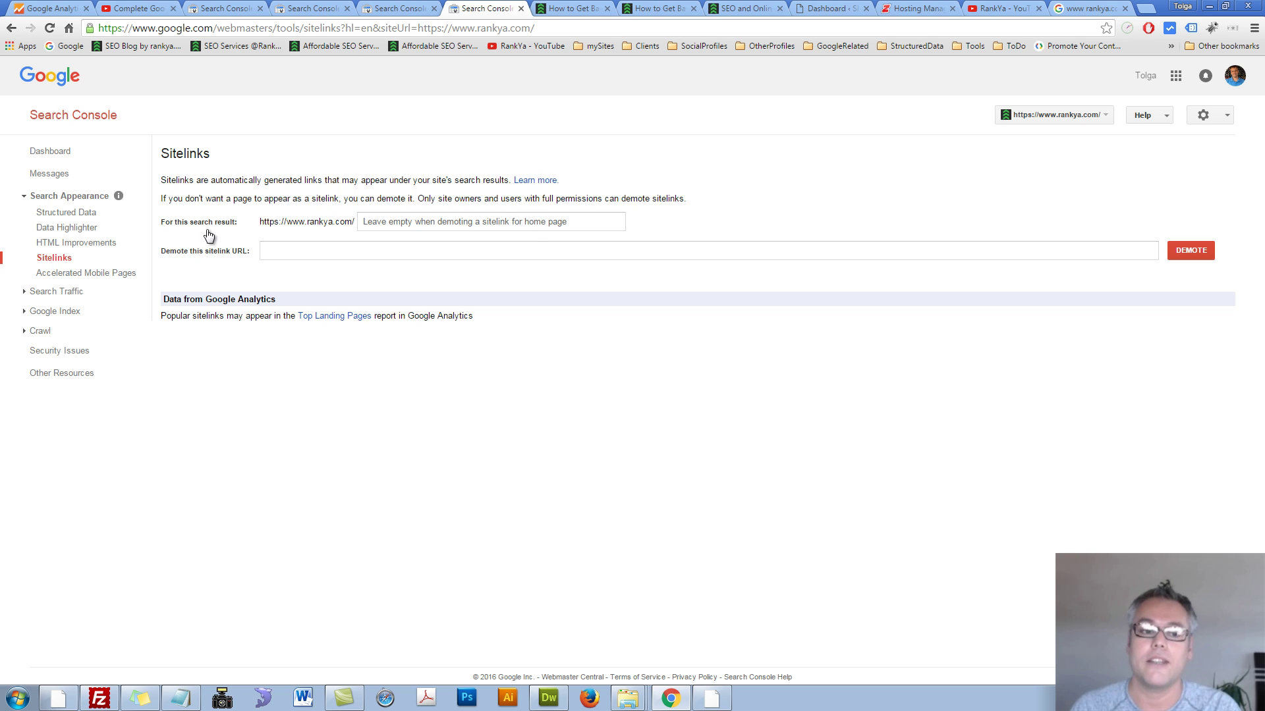
pyautogui.click(79, 272)
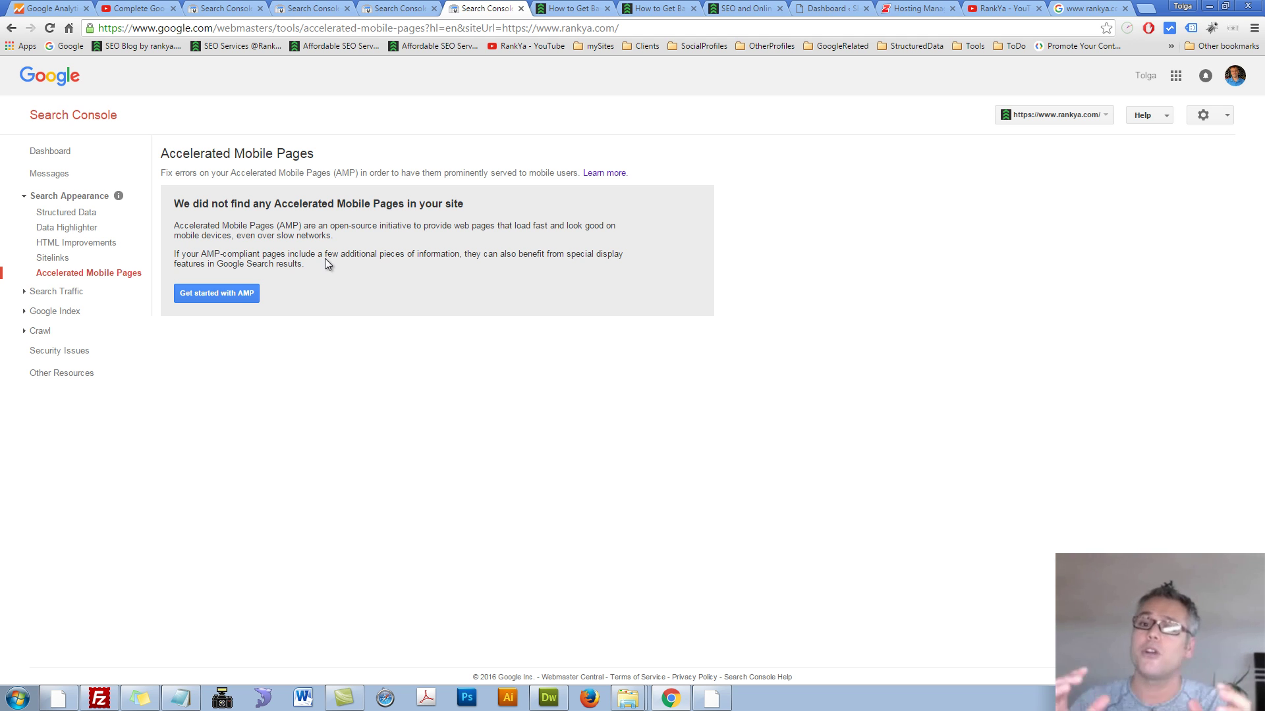
pyautogui.click(567, 8)
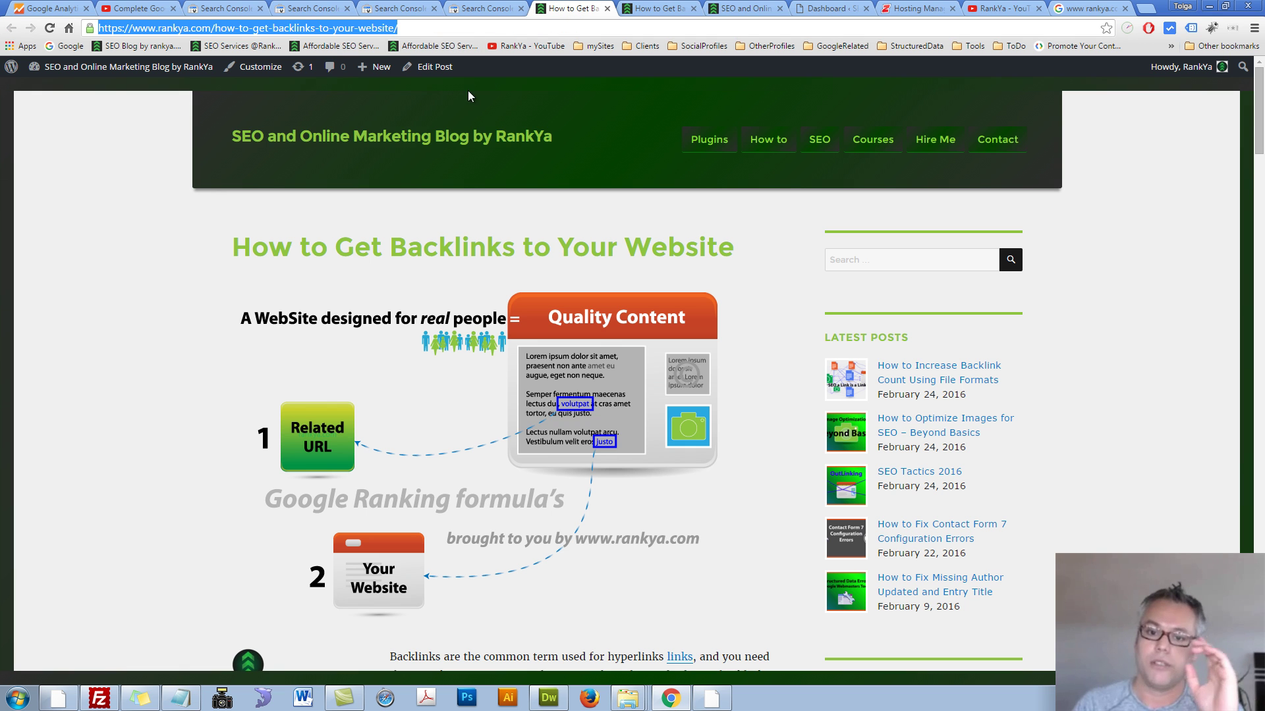
pyautogui.click(358, 135)
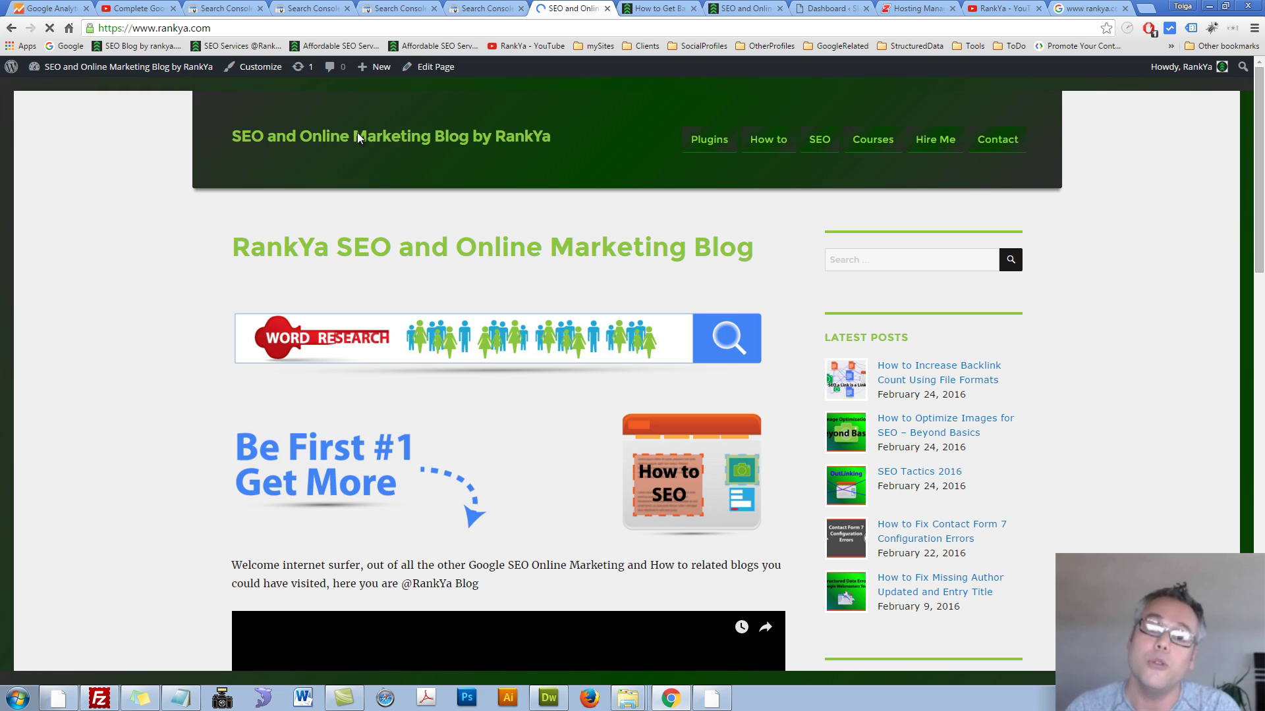
pyautogui.click(484, 8)
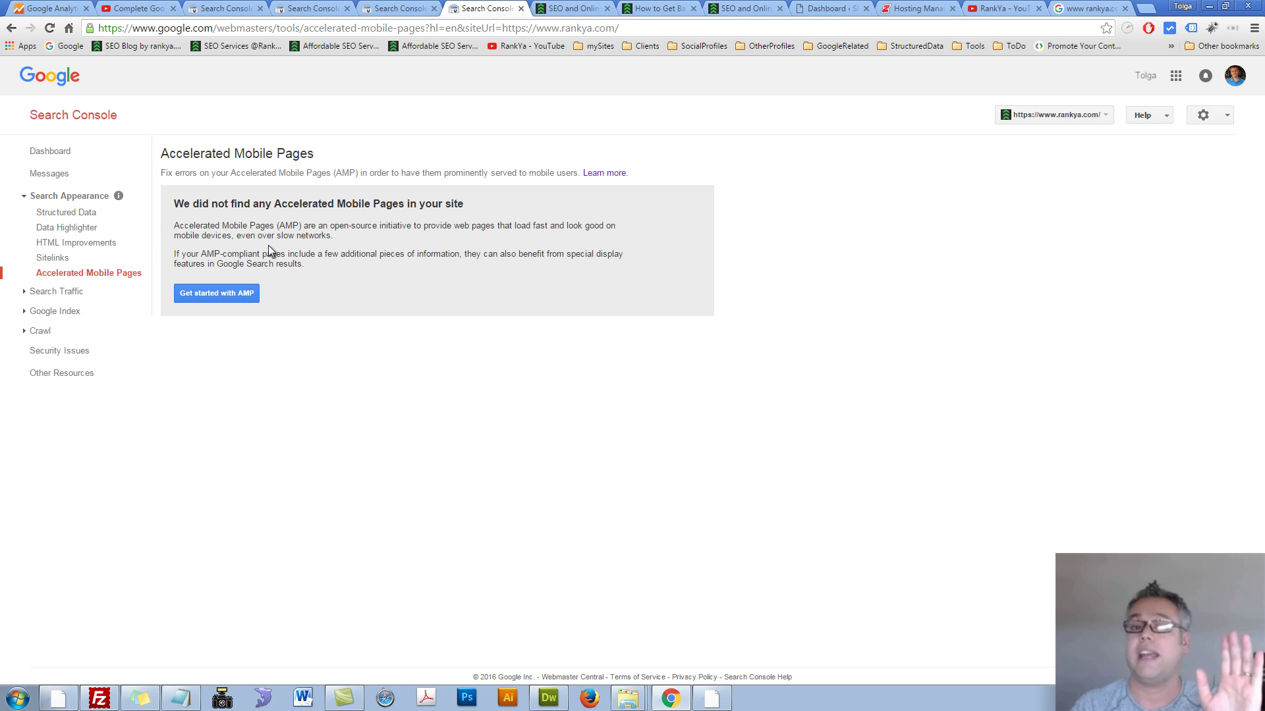
pyautogui.click(585, 8)
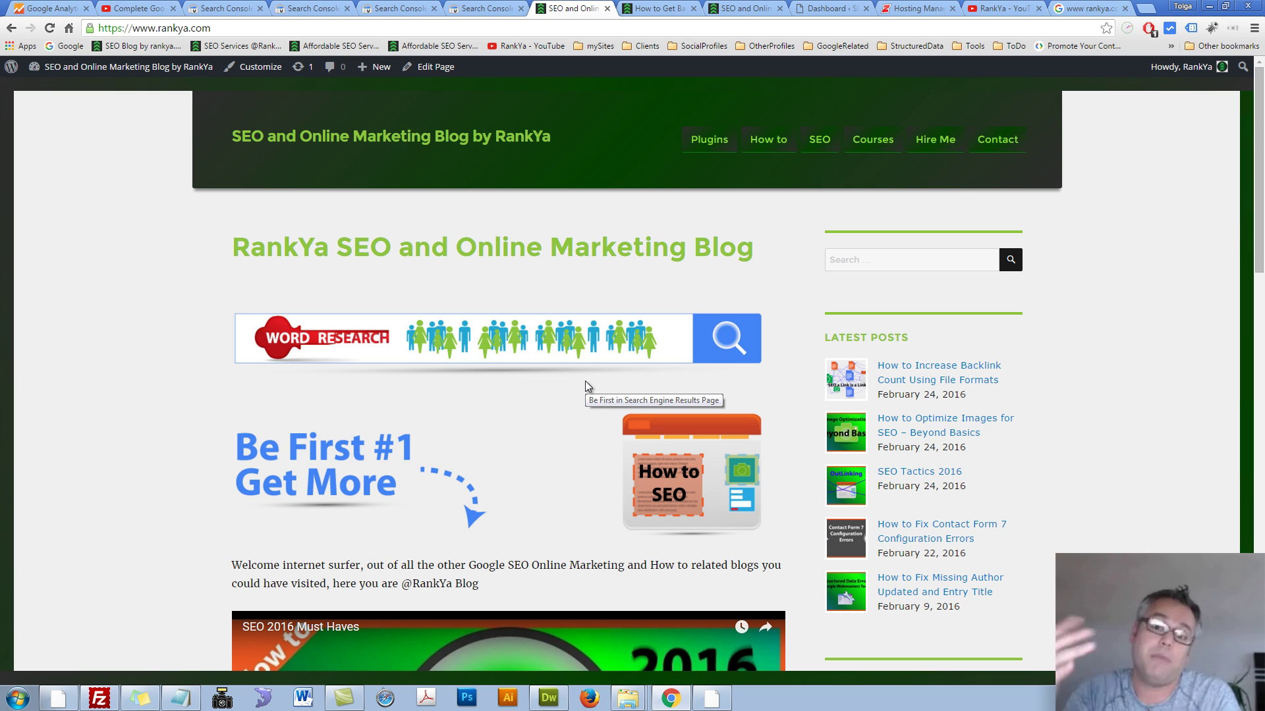
pyautogui.click(474, 8)
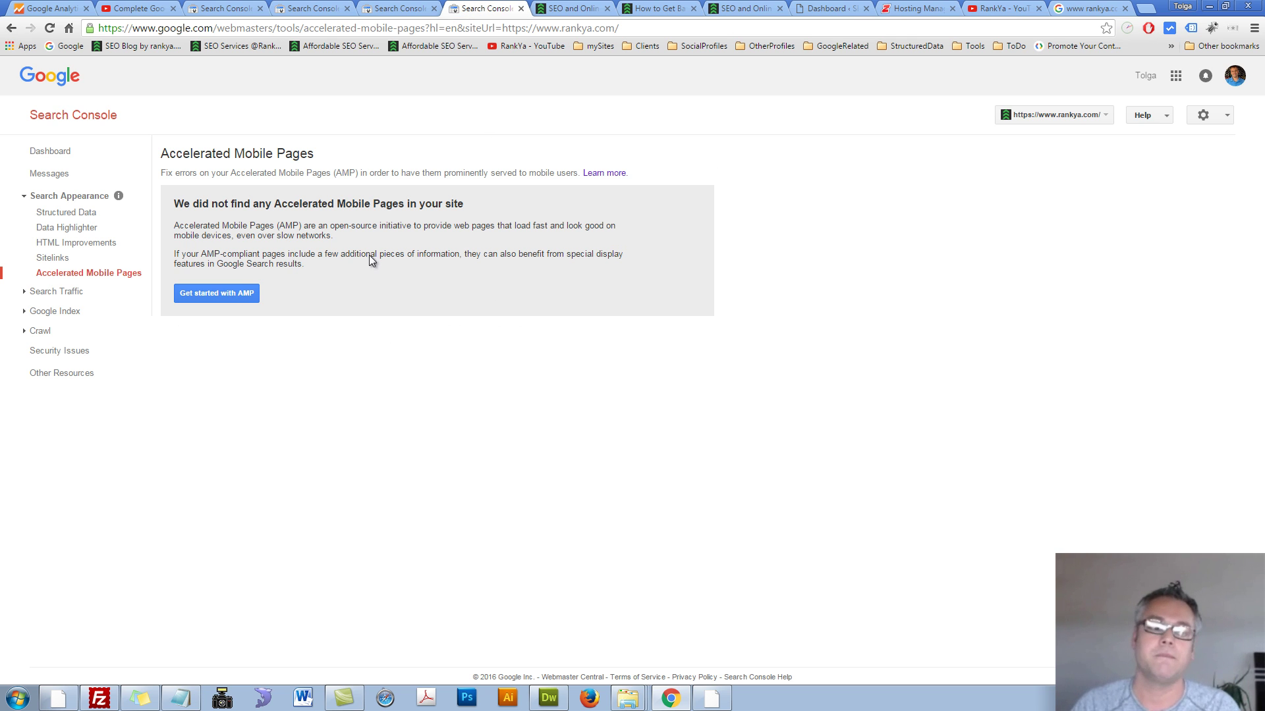
# - Open the Structured Data report and consult Google Developers' Structured Data overview in a new tab before returning to the report
pyautogui.click(71, 215)
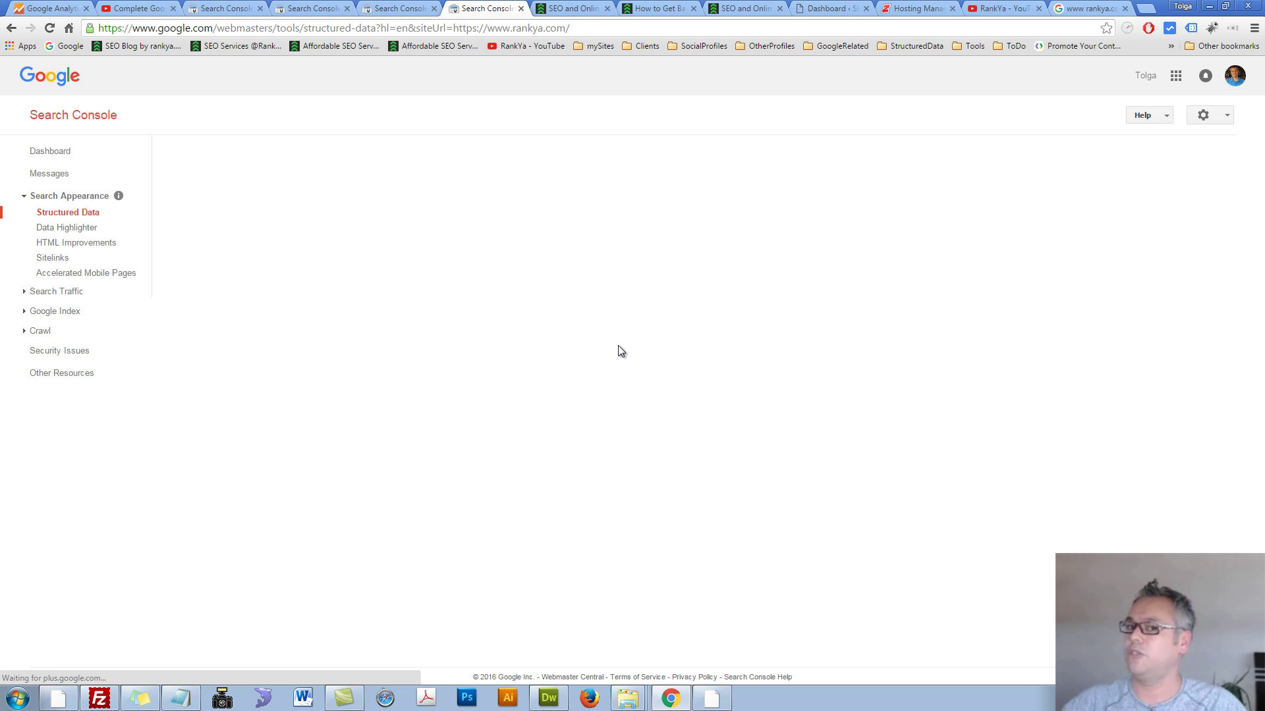
pyautogui.click(1150, 14)
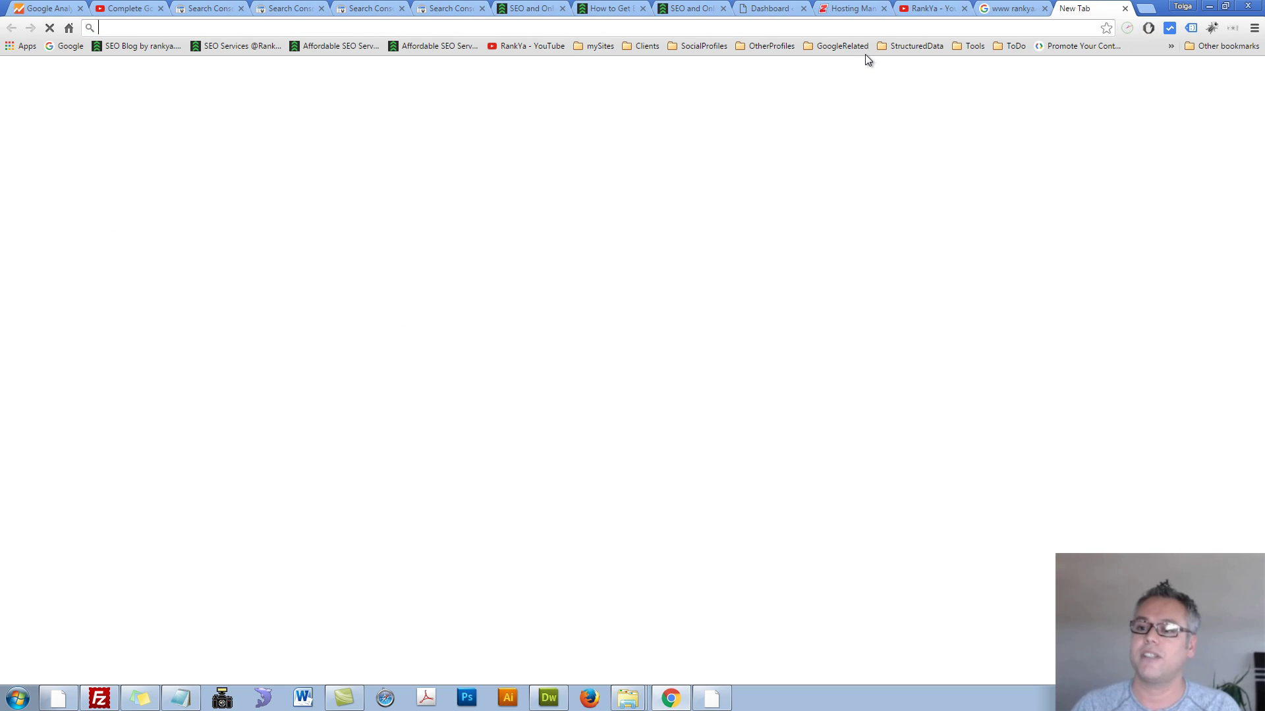
pyautogui.click(884, 47)
pyautogui.click(899, 64)
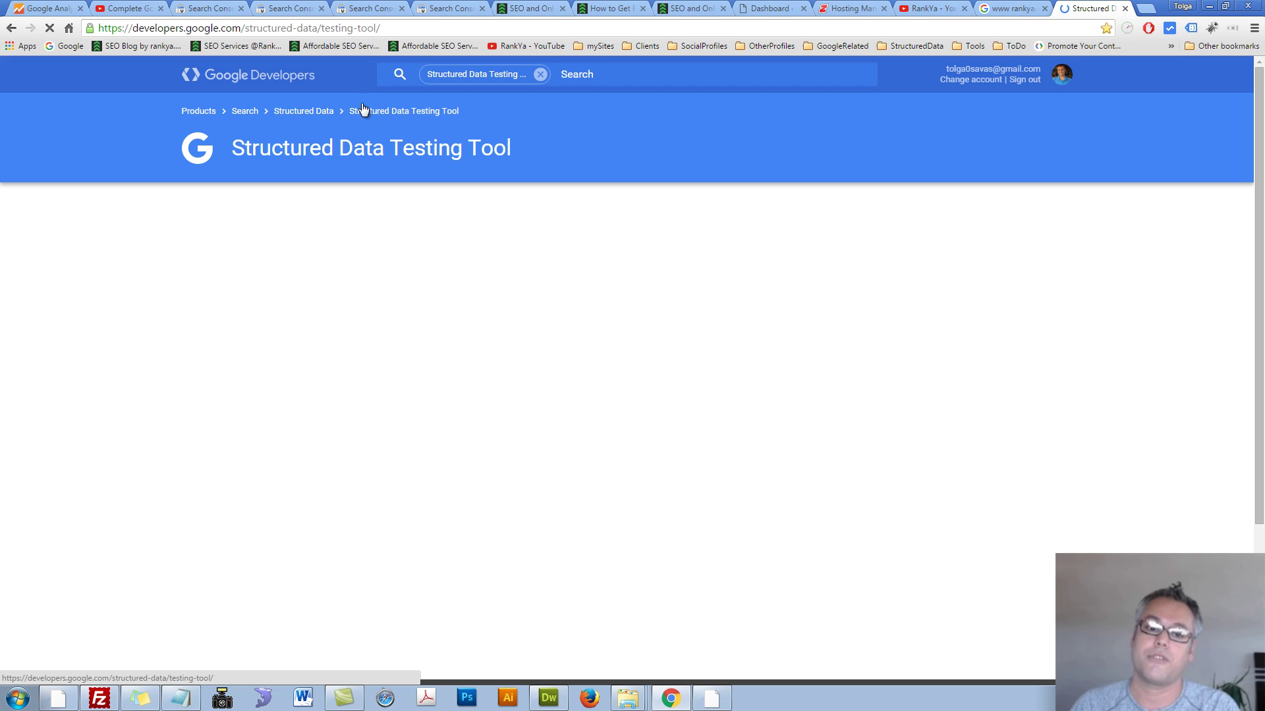
pyautogui.click(297, 111)
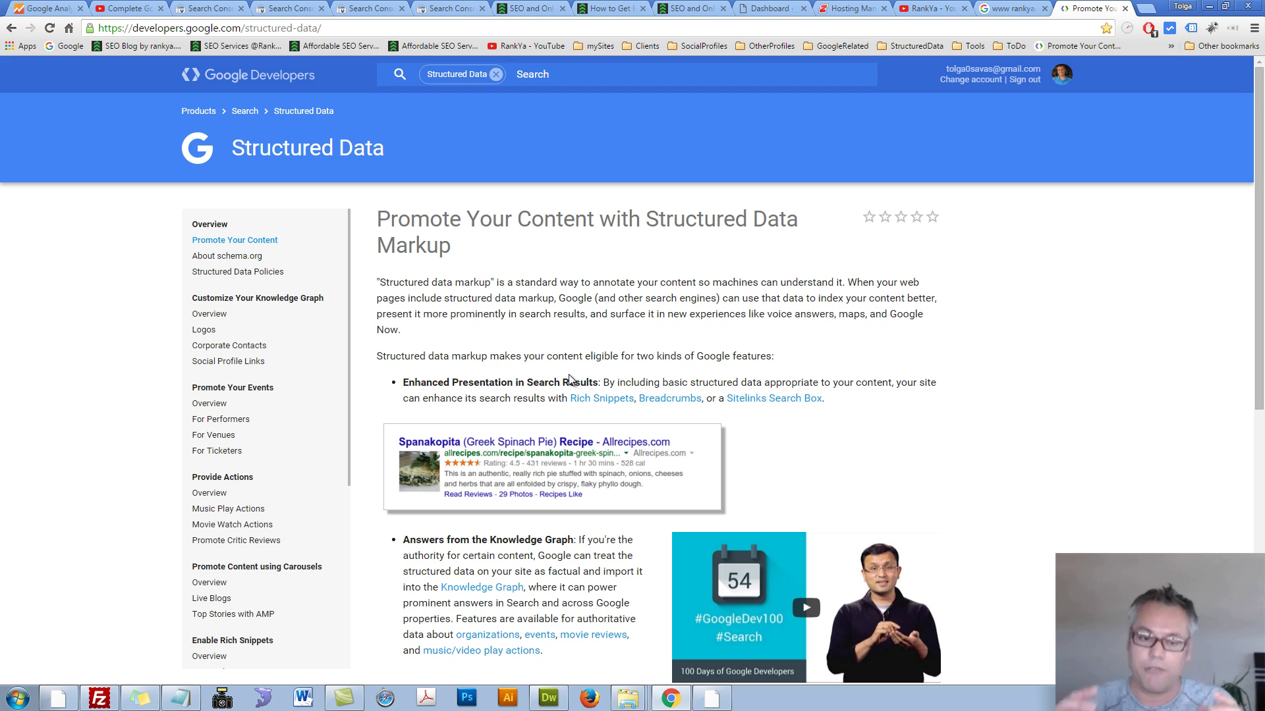
pyautogui.click(452, 9)
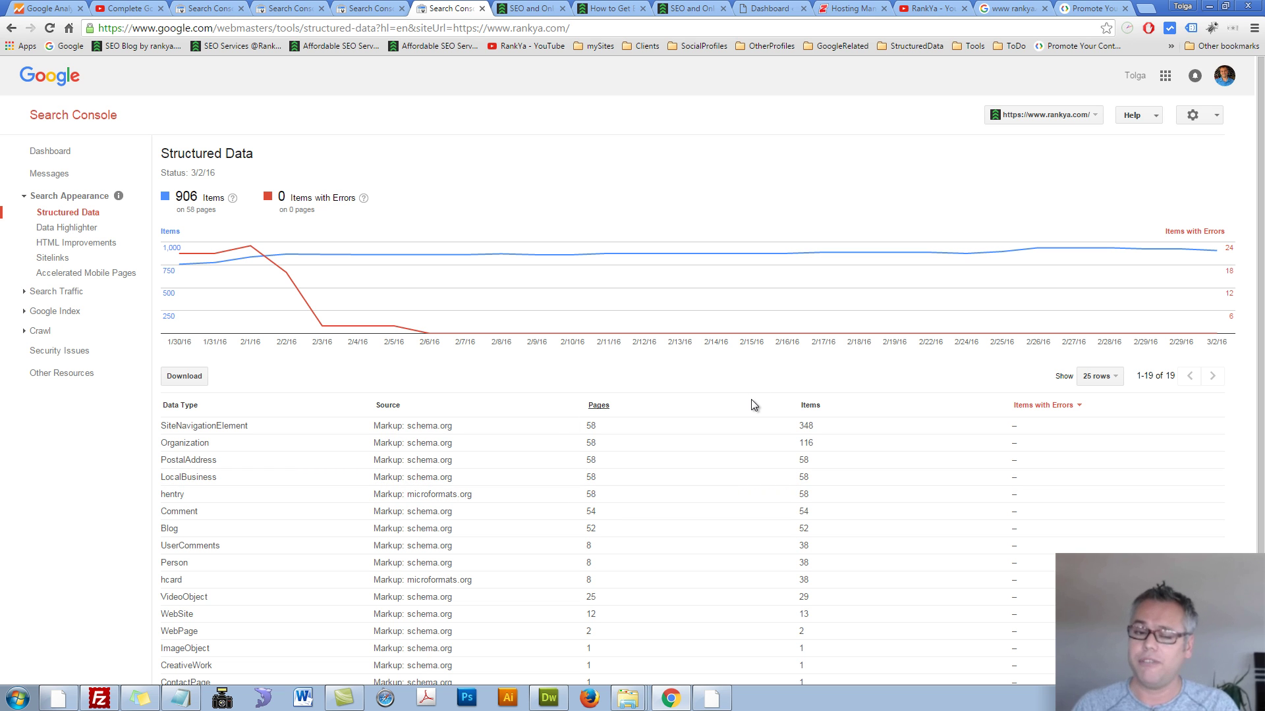
# - View the Webmaster Tools training playlist and the blog's Themes and Plugins page in a new tab, and return to the Structured Data report
pyautogui.click(128, 8)
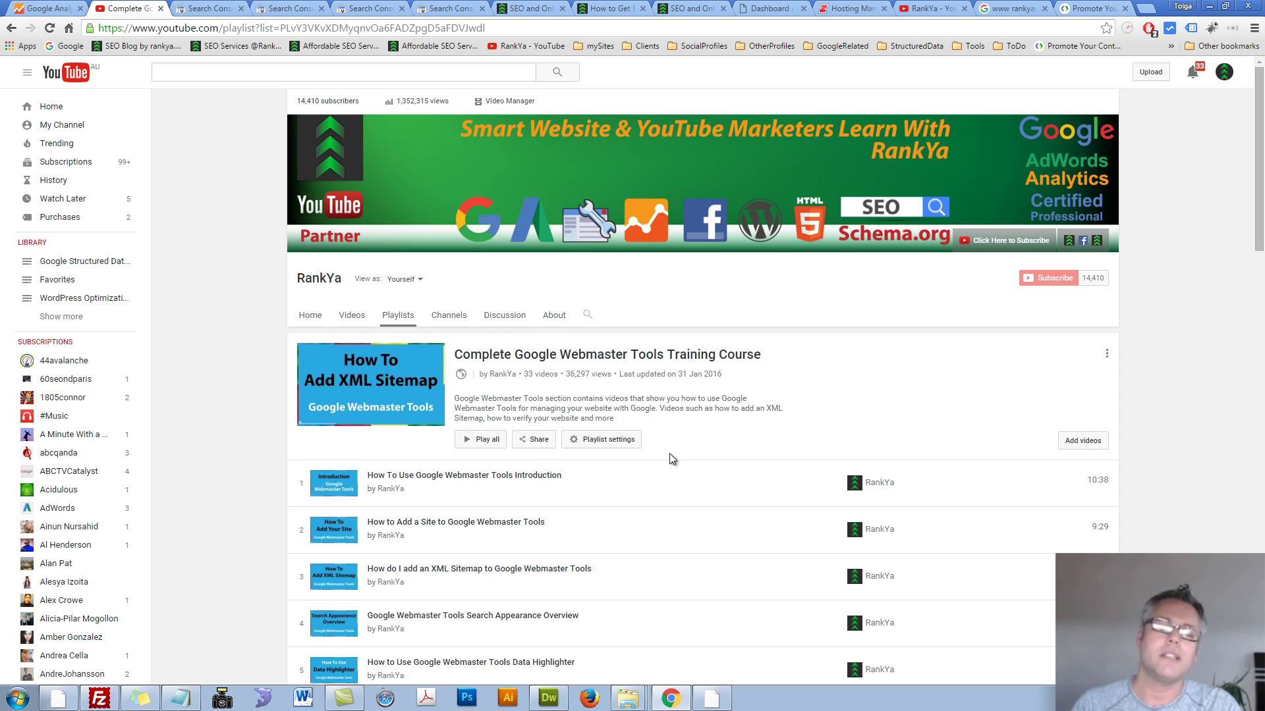
pyautogui.click(530, 8)
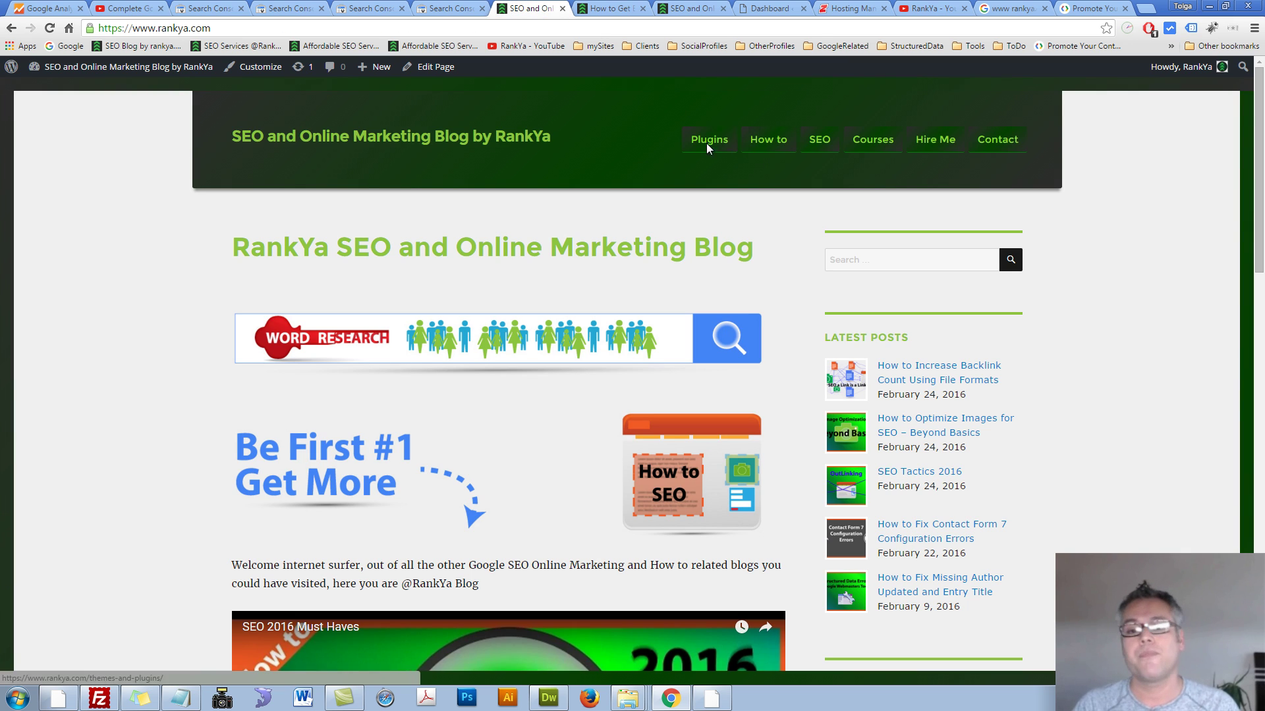
pyautogui.click(706, 143)
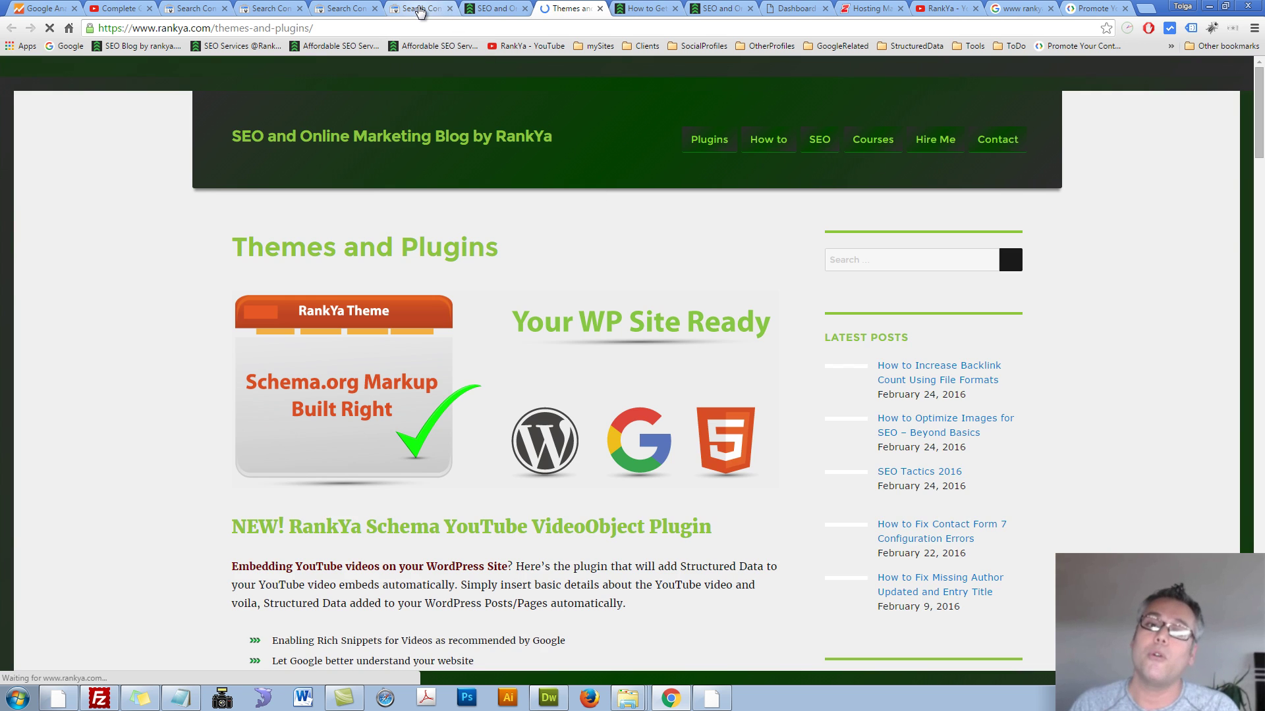
pyautogui.click(415, 8)
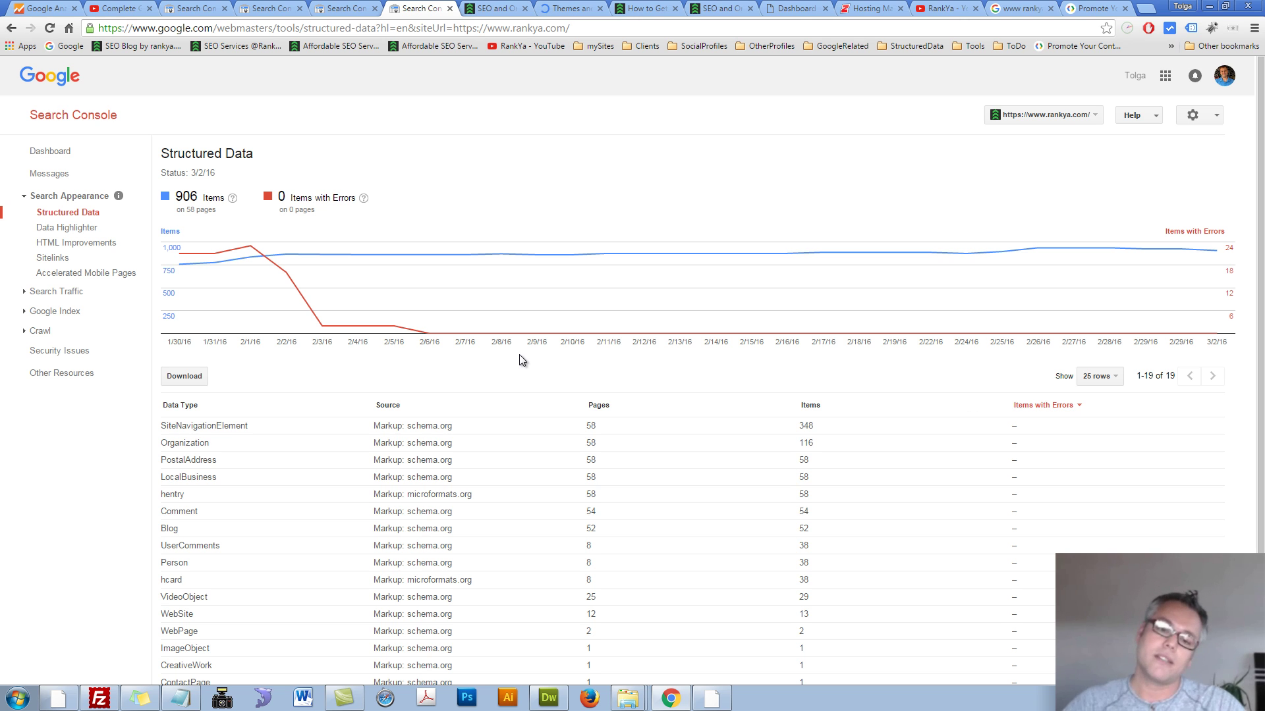
pyautogui.moveTo(537, 296)
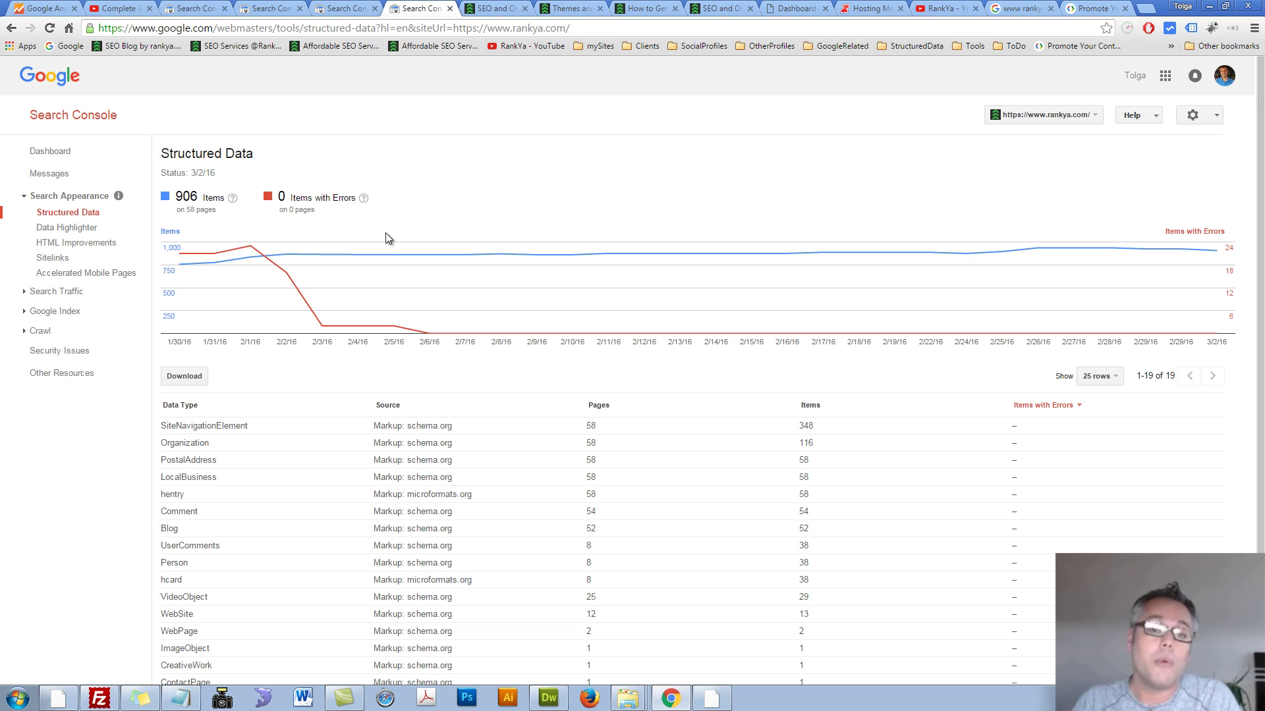
# - Open the International Targeting report under Search Traffic and view its country targeting setting
pyautogui.click(40, 297)
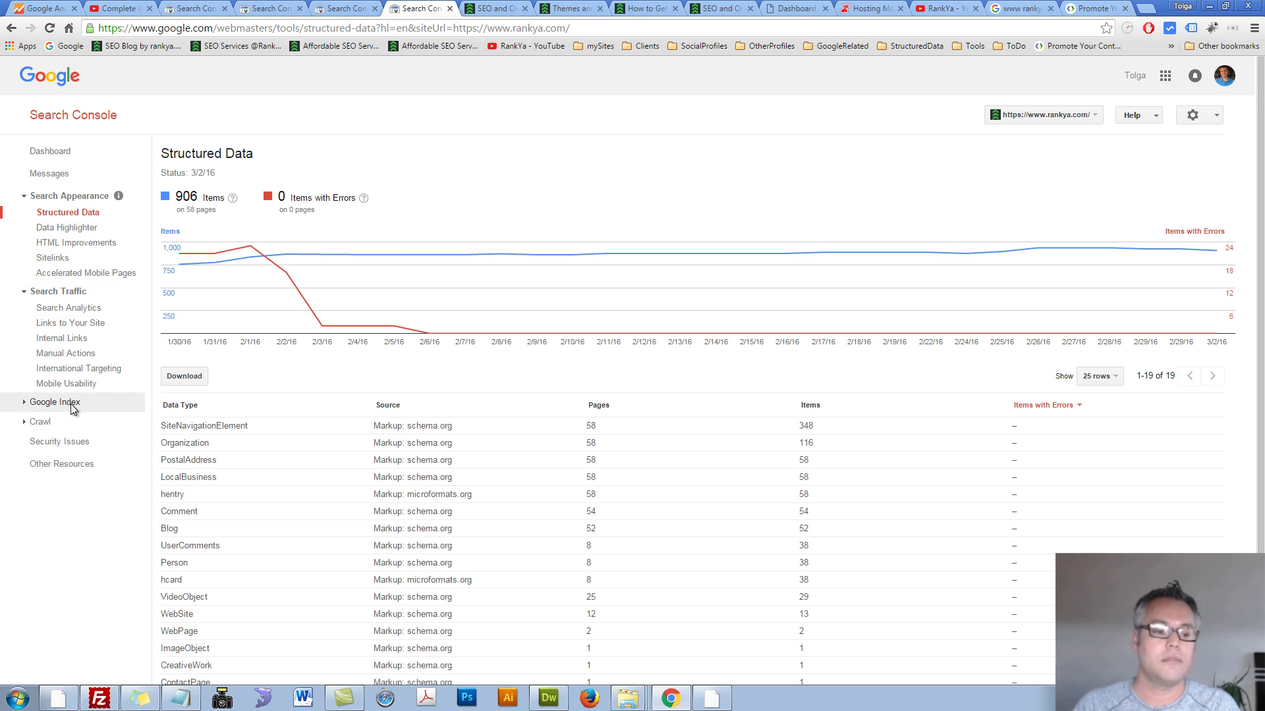
pyautogui.click(76, 370)
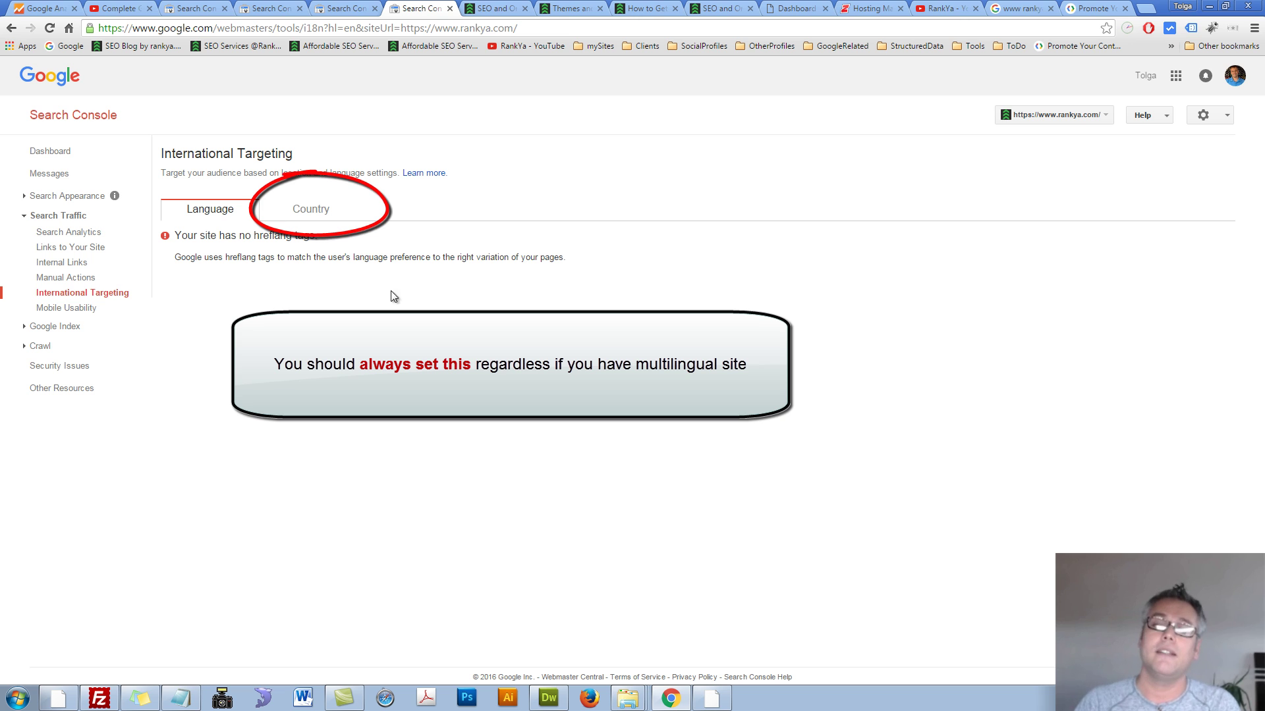
pyautogui.click(309, 213)
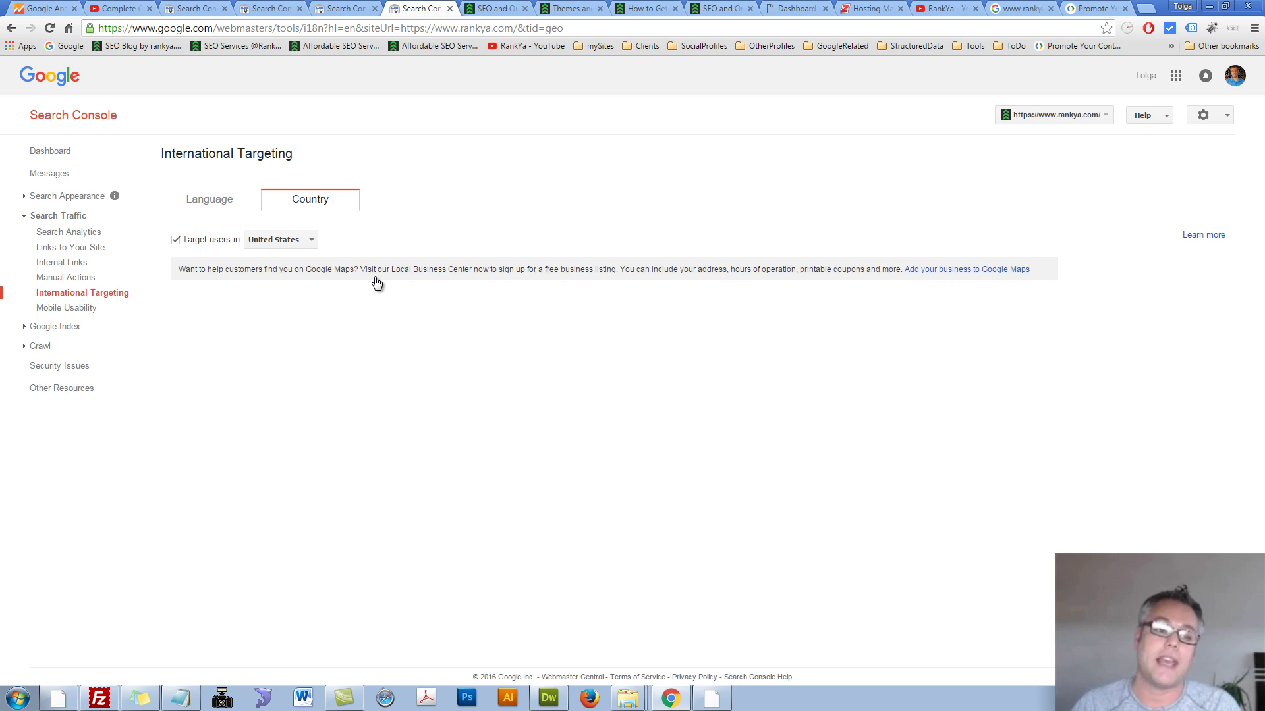
# - Open the Mobile Usability report and view the pages affected by the "Touch elements too close" issue
pyautogui.click(80, 307)
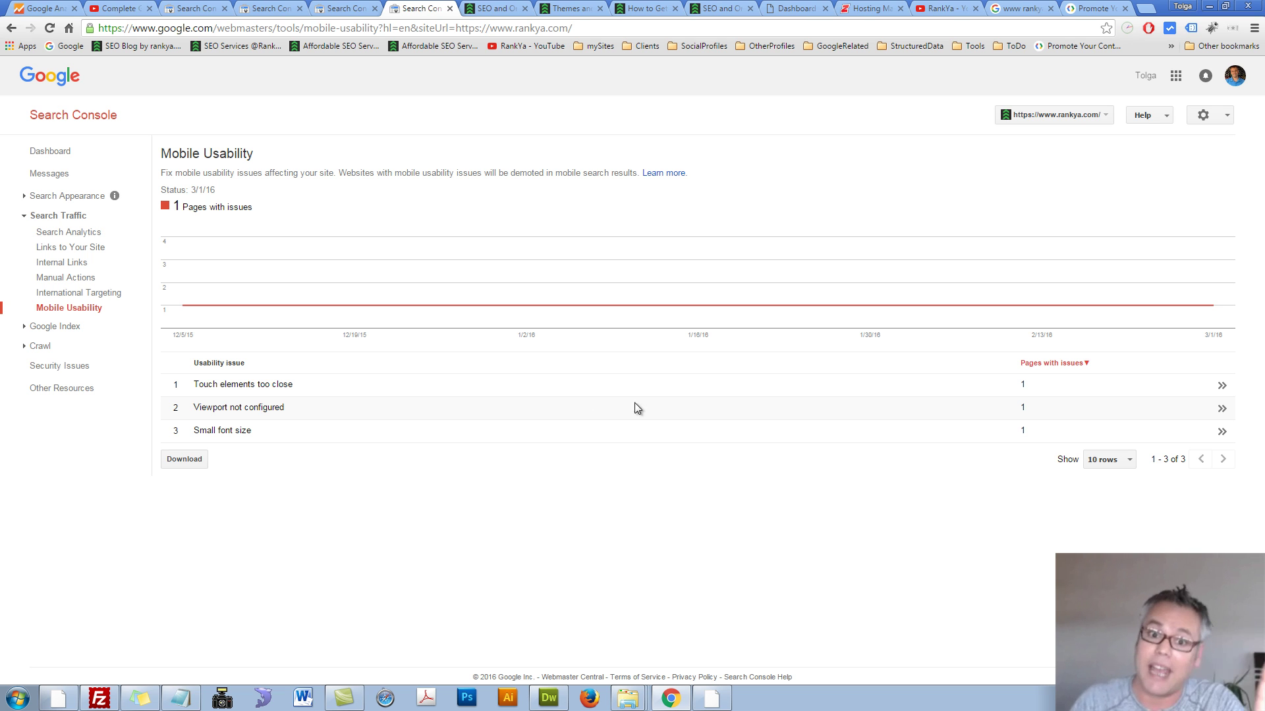
pyautogui.click(243, 385)
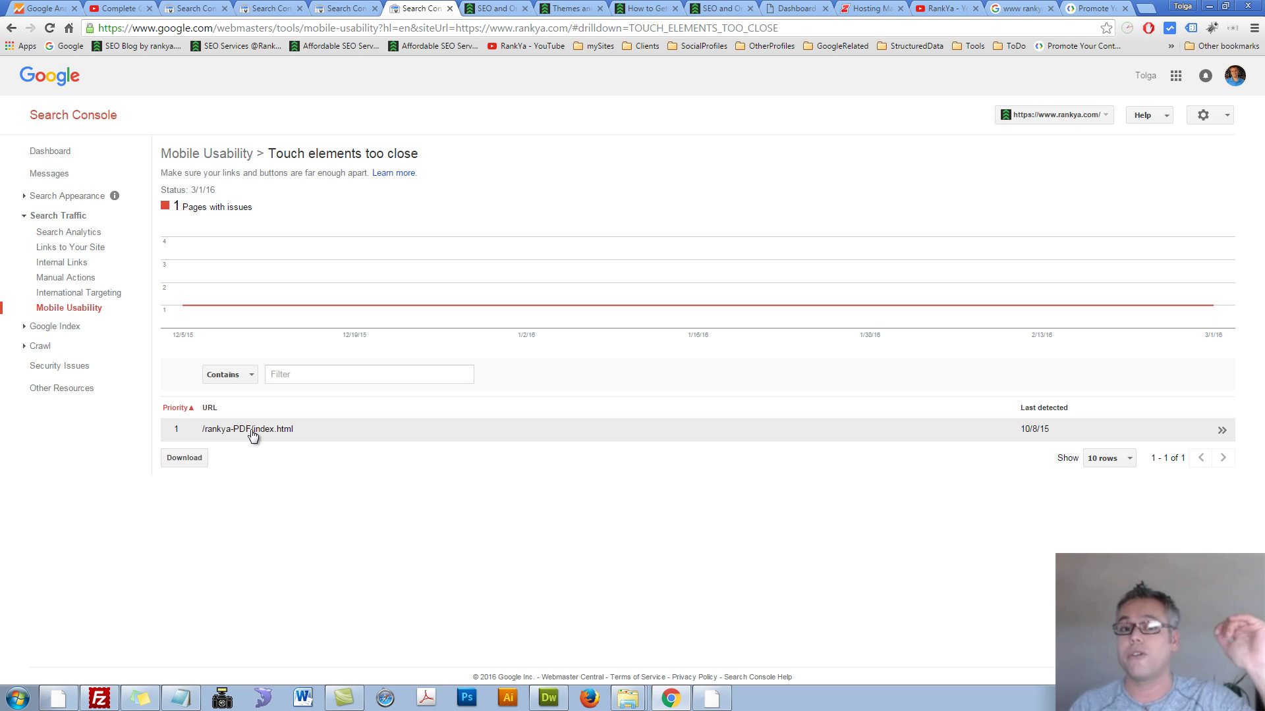
pyautogui.moveTo(397, 257)
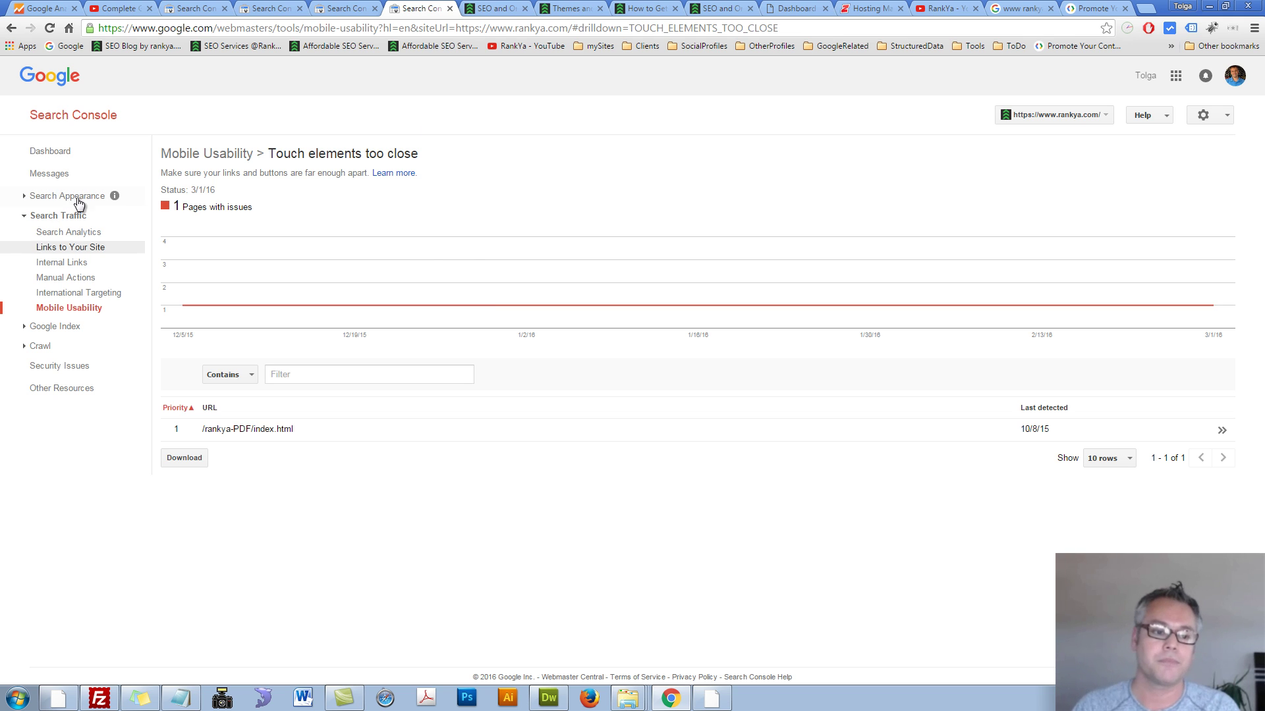
# - Open the Links to Your Site report and examine the "How your data is linked" section
pyautogui.click(59, 247)
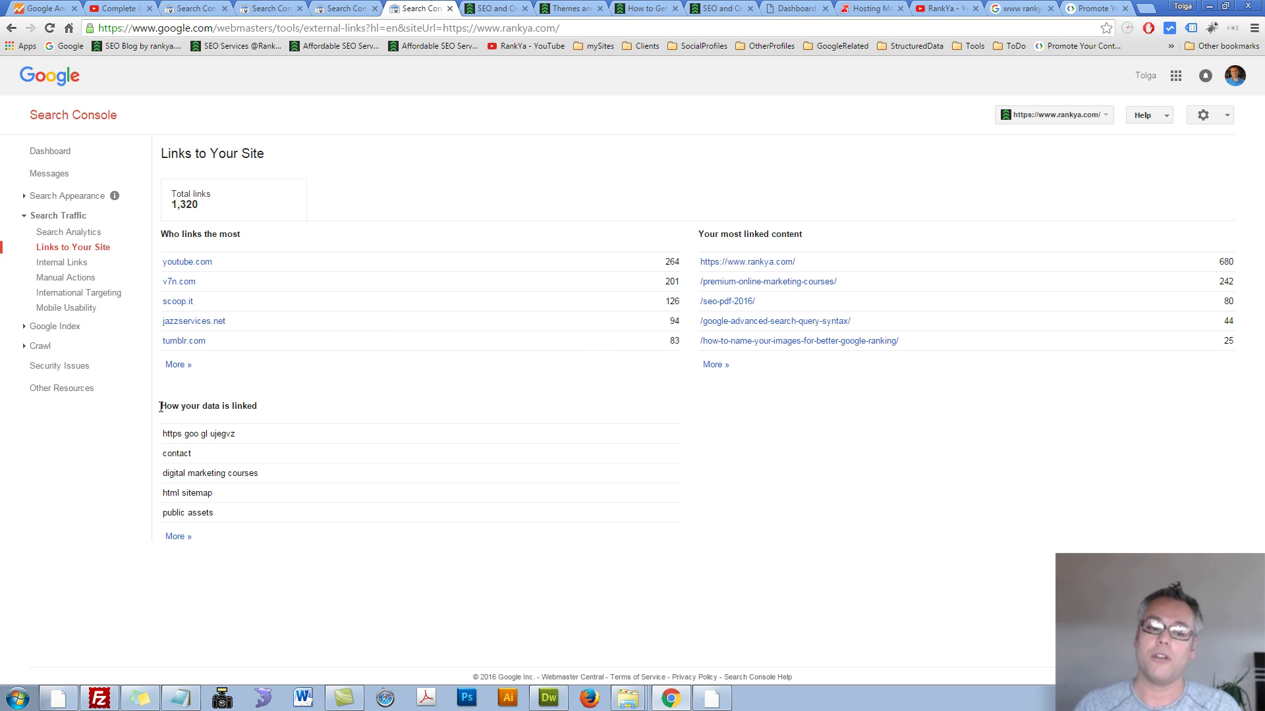
pyautogui.keyDown('shift'); pyautogui.click(258, 404); pyautogui.keyUp('shift')
pyautogui.click(212, 414)
pyautogui.moveTo(204, 412); pyautogui.dragTo(275, 412)
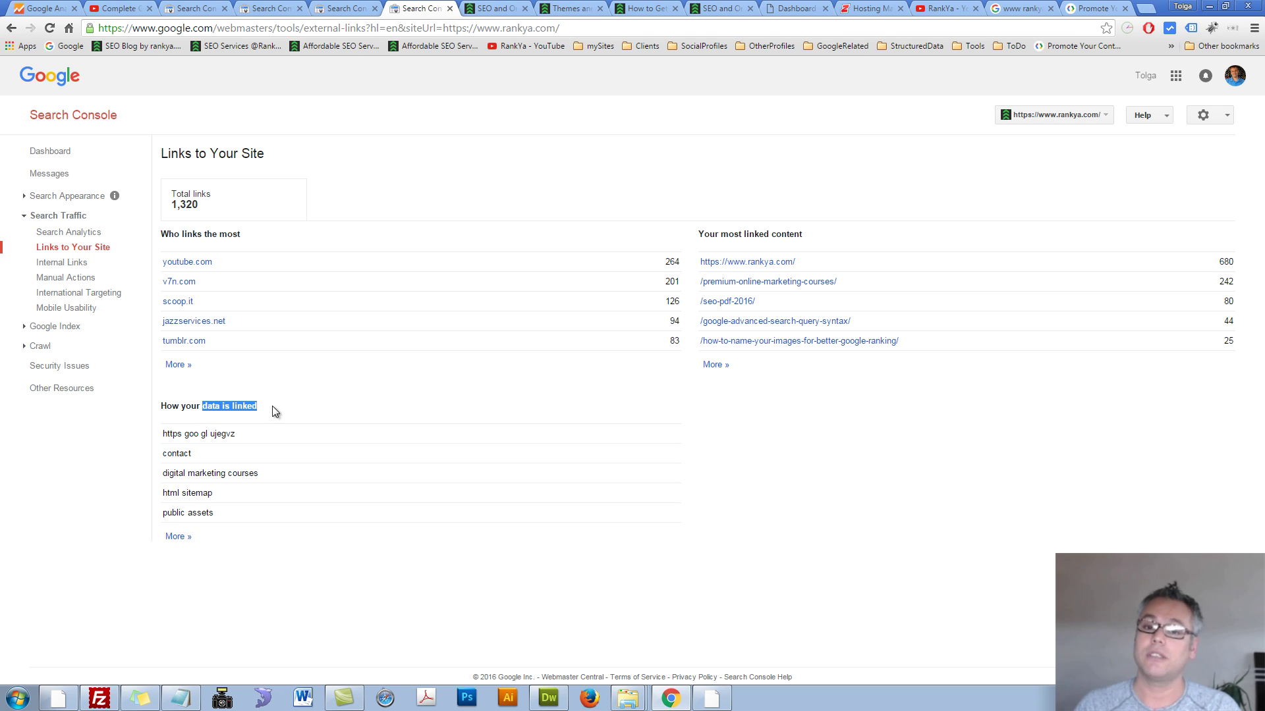
pyautogui.click(296, 413)
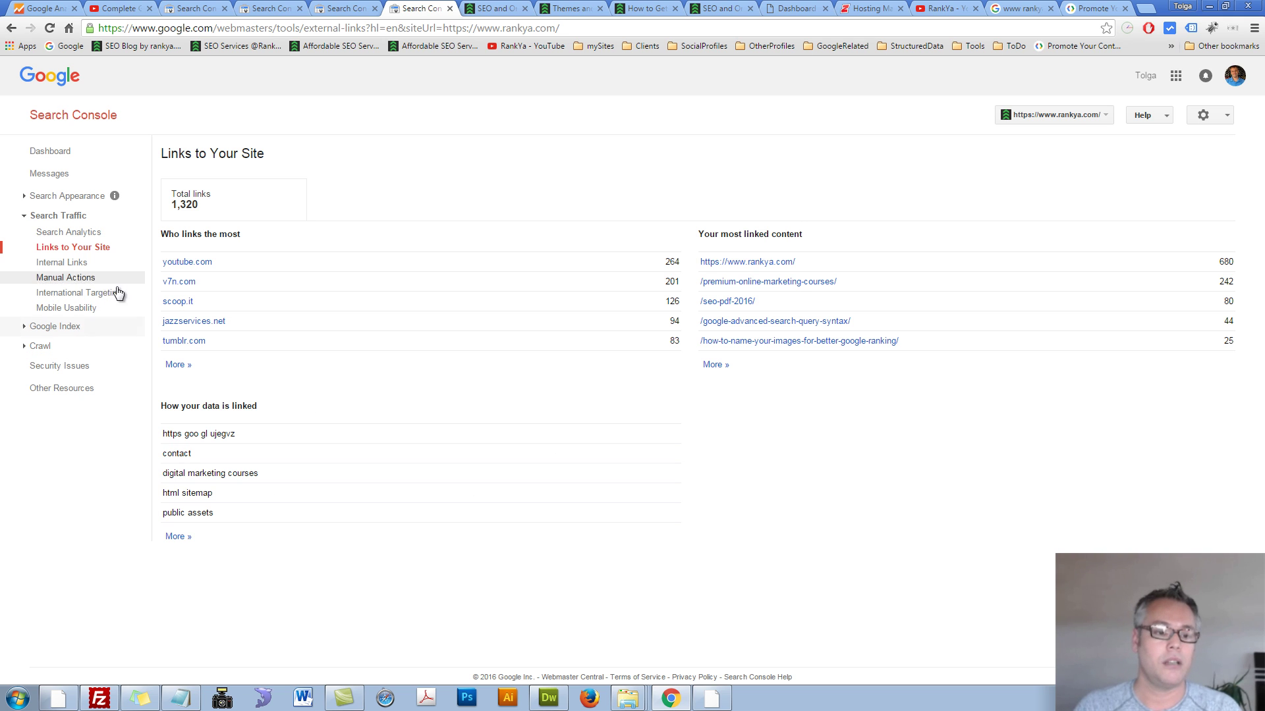
# - Open the Internal Links report, compare it with the links on the RankYa blog's home page, and return to the report
pyautogui.click(62, 264)
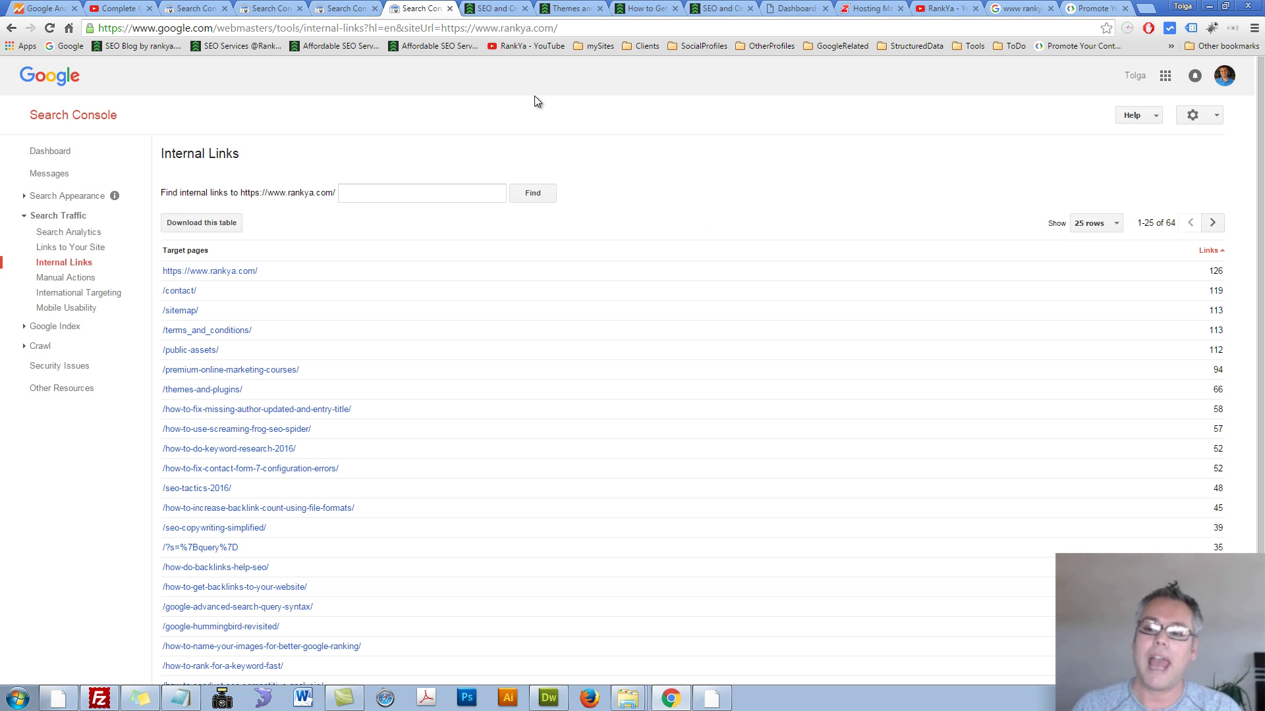
pyautogui.hotkey('ctrl', 'Tab')
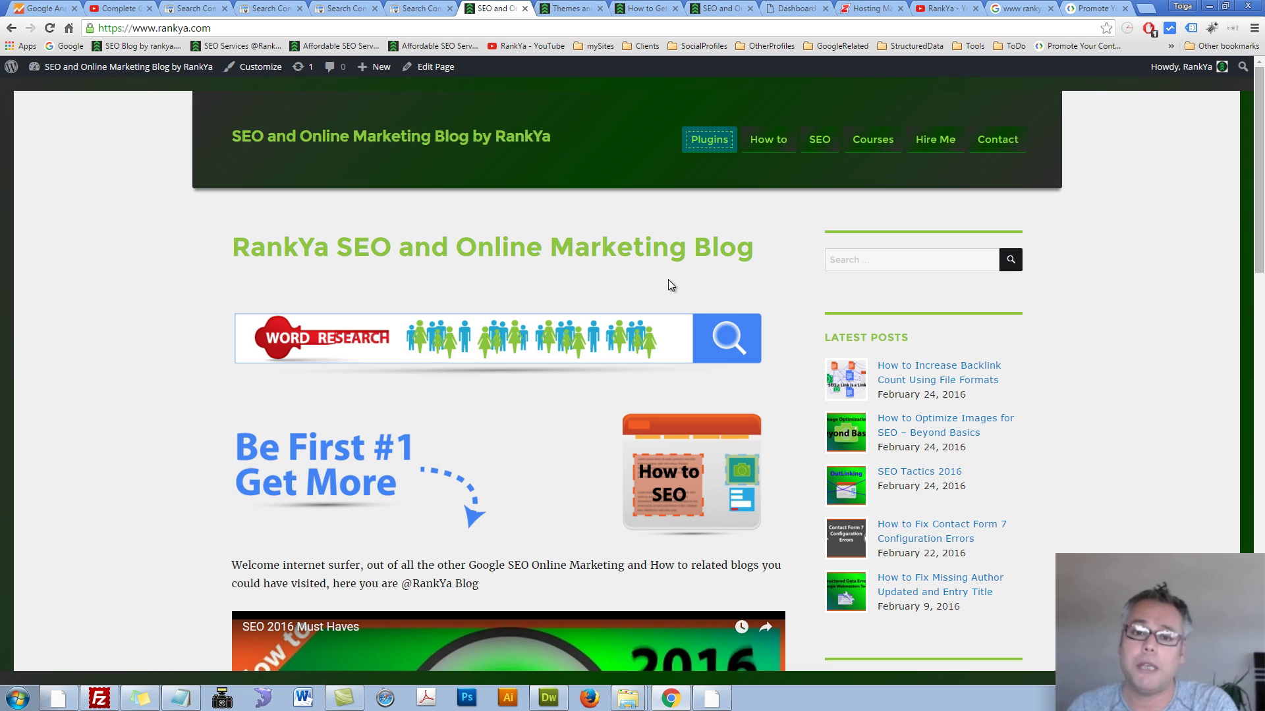
pyautogui.scroll(-7, 478, 372)
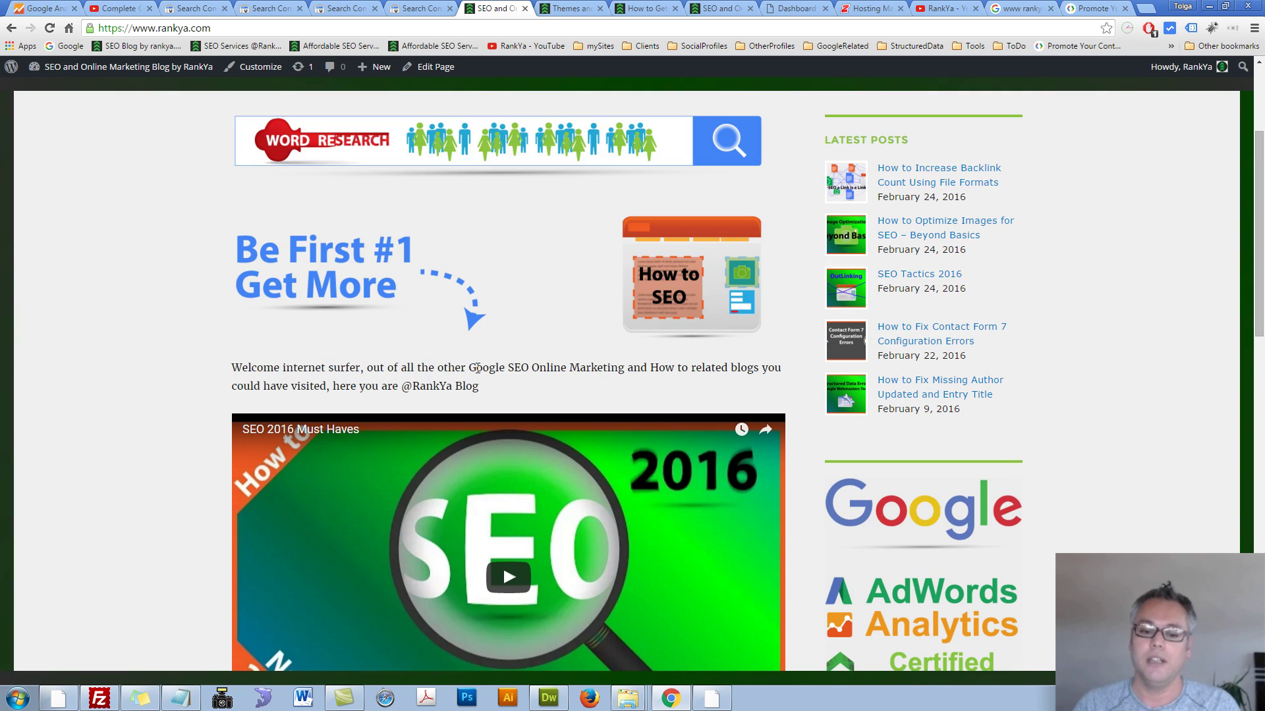
pyautogui.scroll(-3, 476, 367)
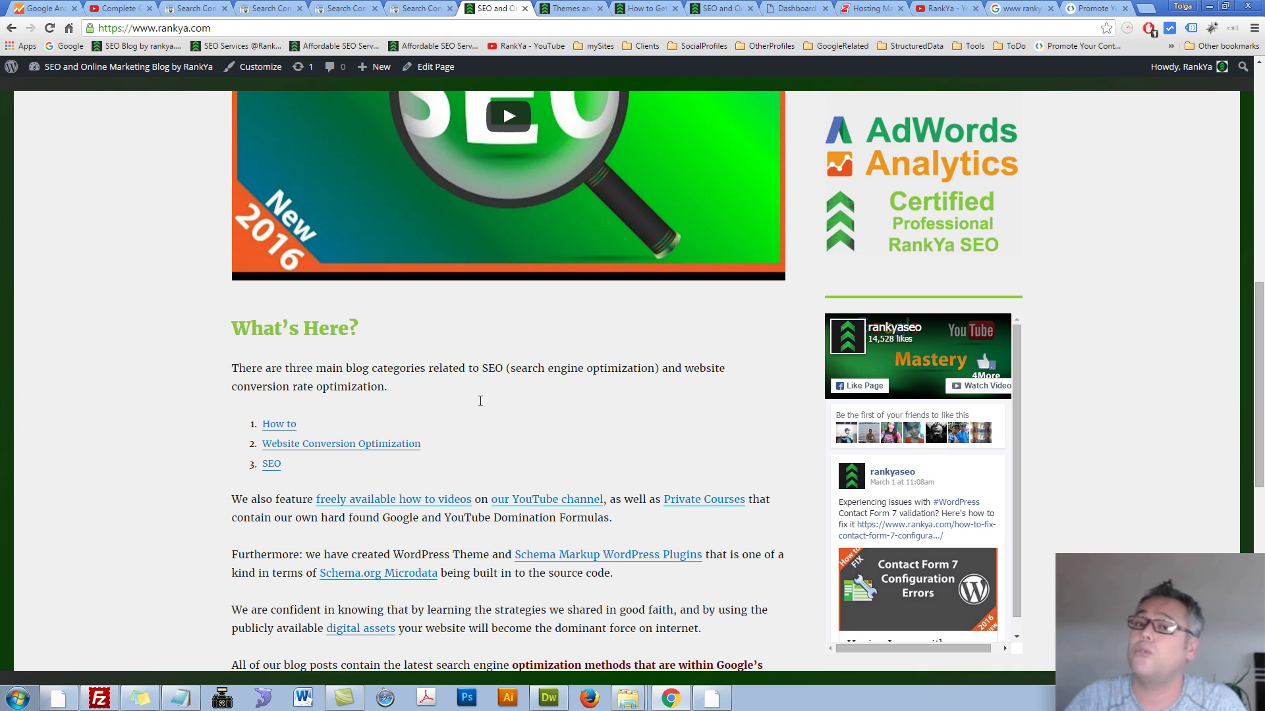
pyautogui.click(418, 8)
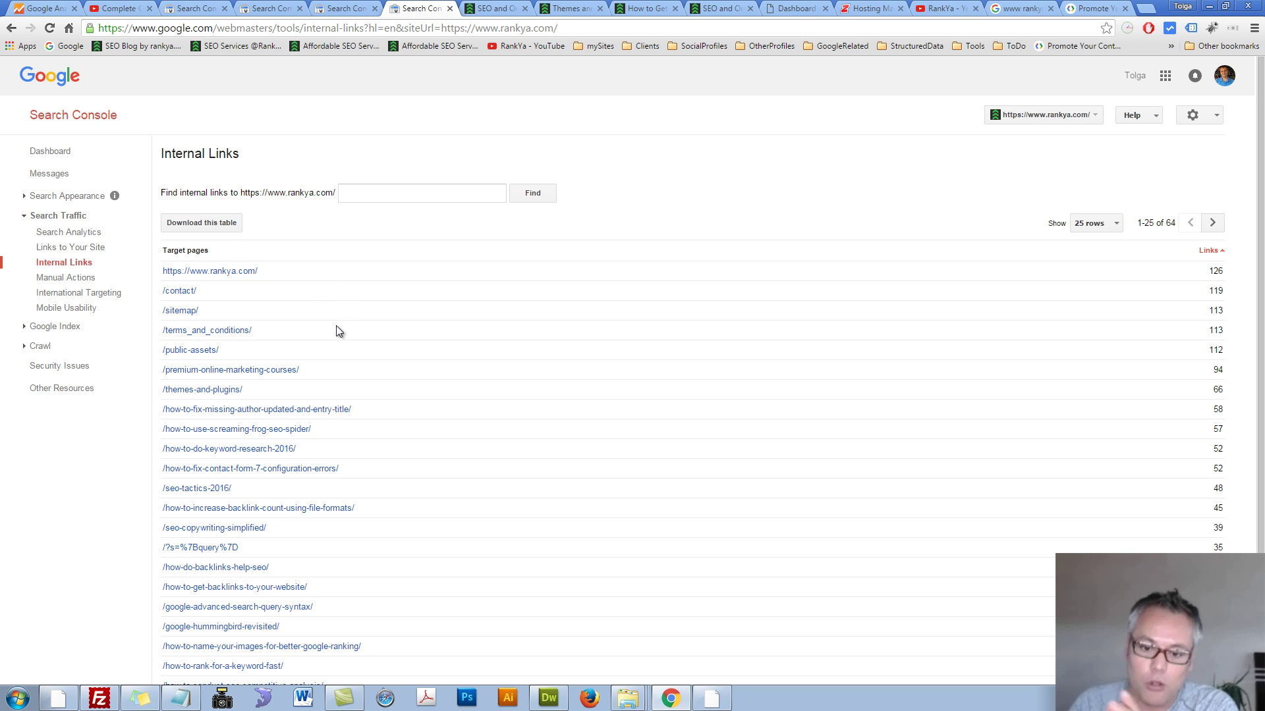
# - Open the Search Analytics report and add Impressions, CTR and Position to the displayed metrics
pyautogui.click(75, 234)
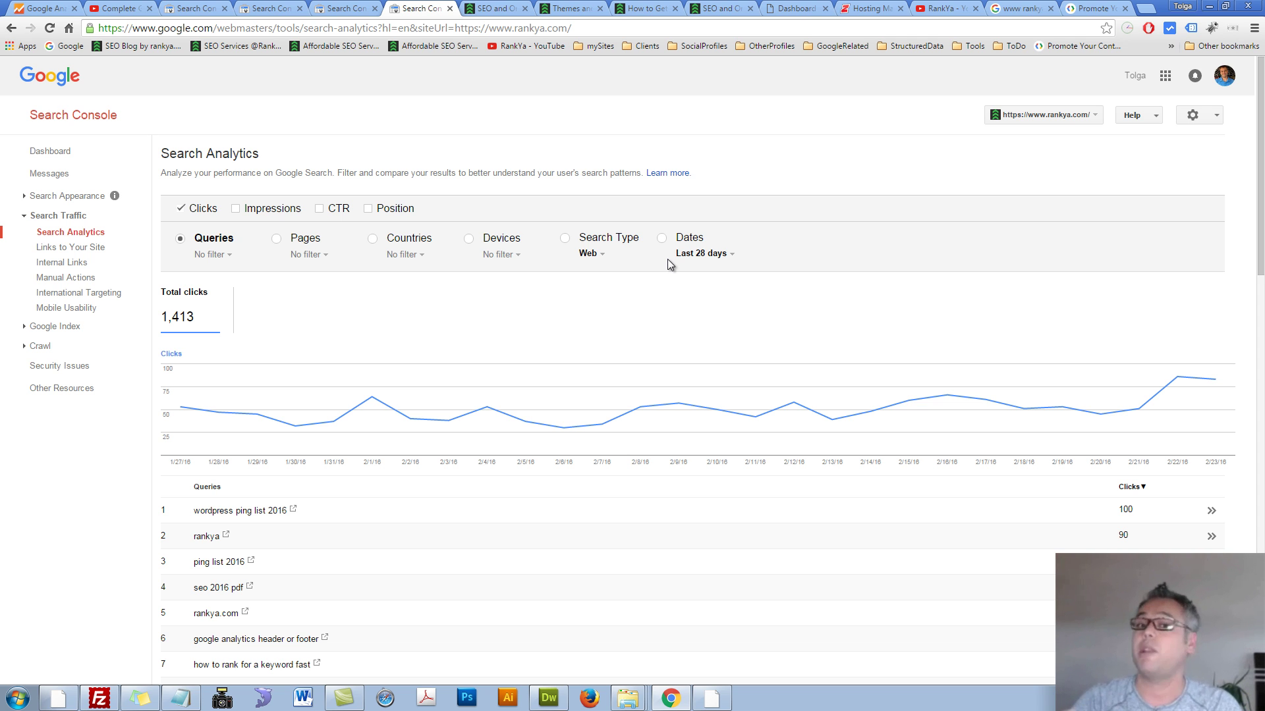
pyautogui.click(237, 208)
pyautogui.click(328, 212)
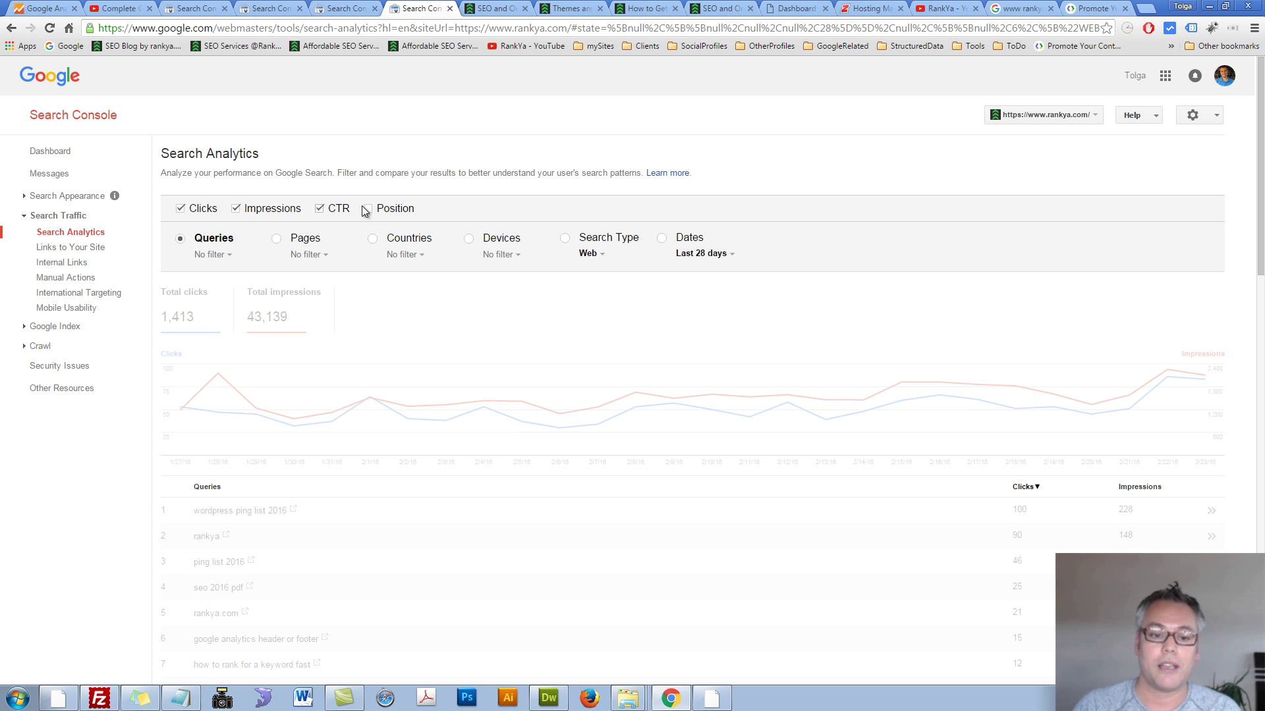
pyautogui.click(367, 209)
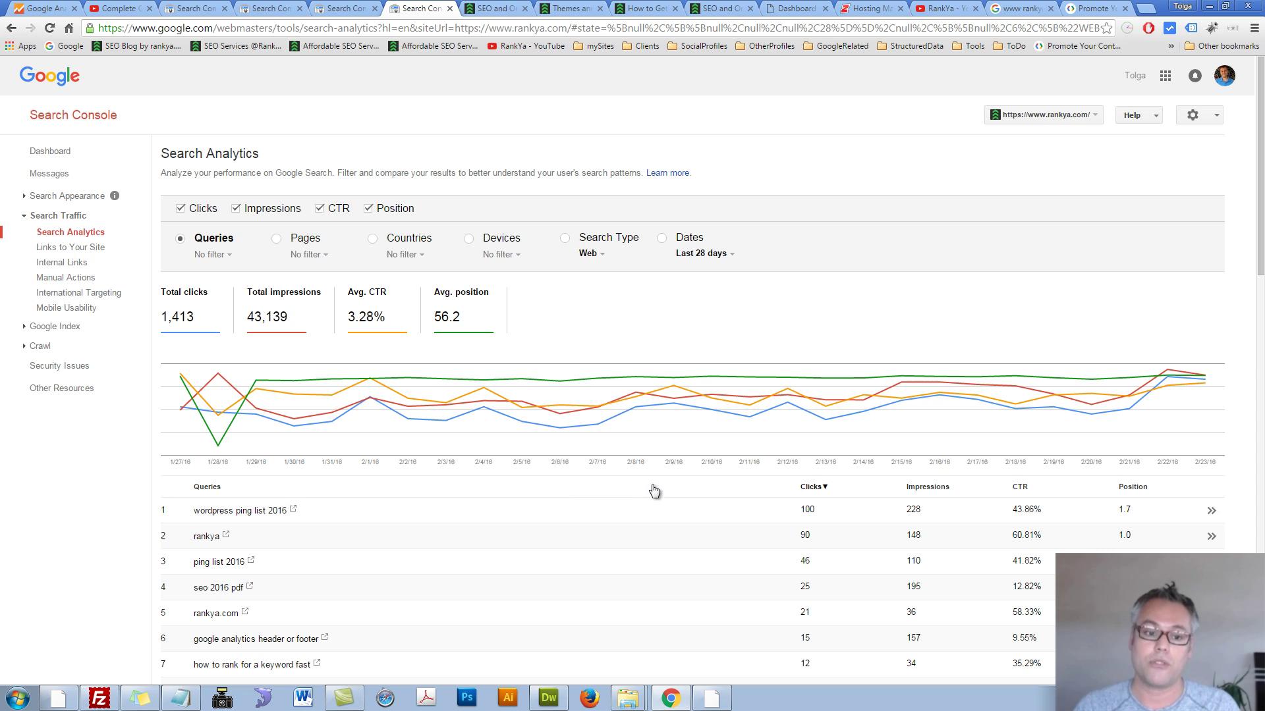
pyautogui.scroll(-1, 497, 557)
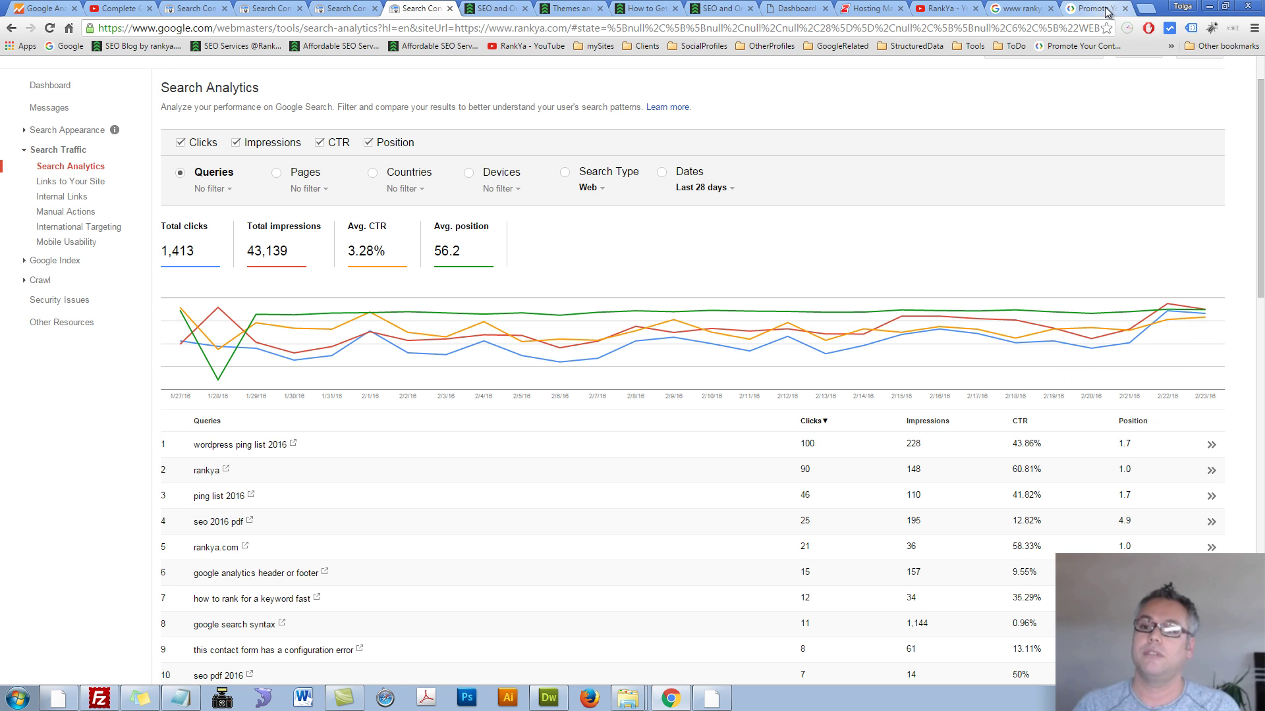
# - Consult the Google results for "www rankya.com", then return to Search Analytics and examine the query table
pyautogui.click(1021, 7)
pyautogui.moveTo(189, 75); pyautogui.dragTo(44, 83)
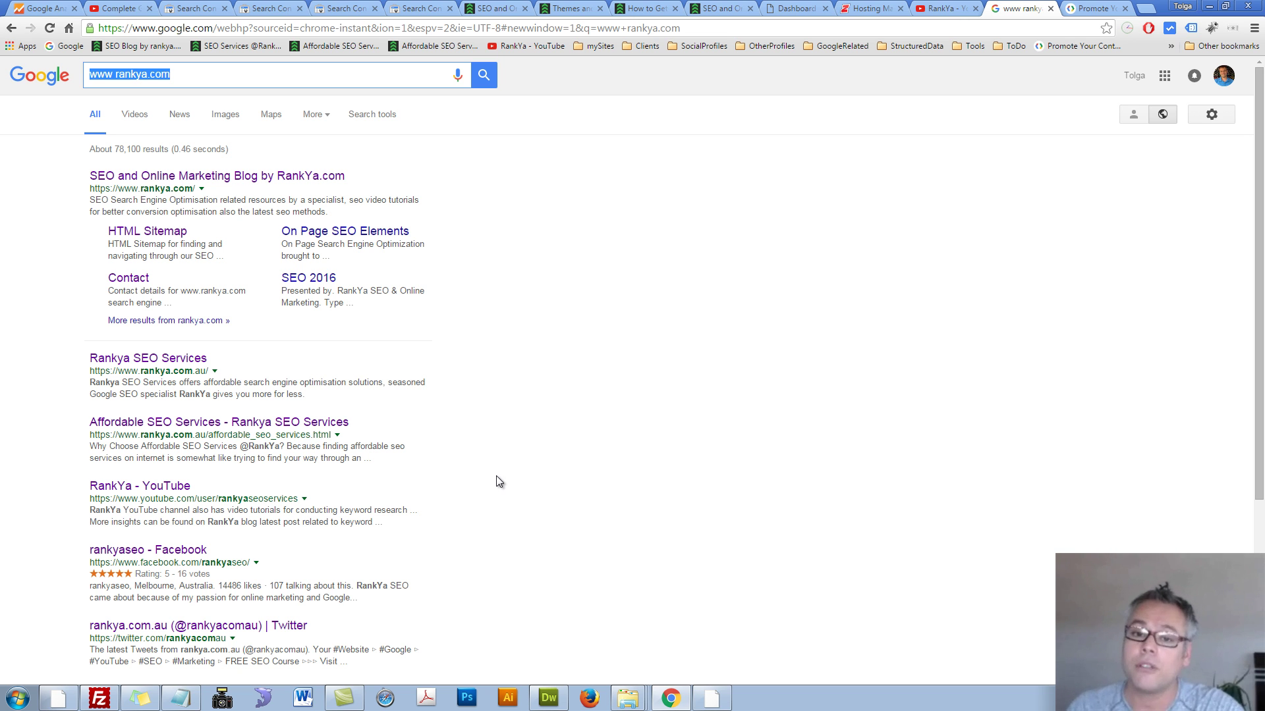
pyautogui.click(403, 8)
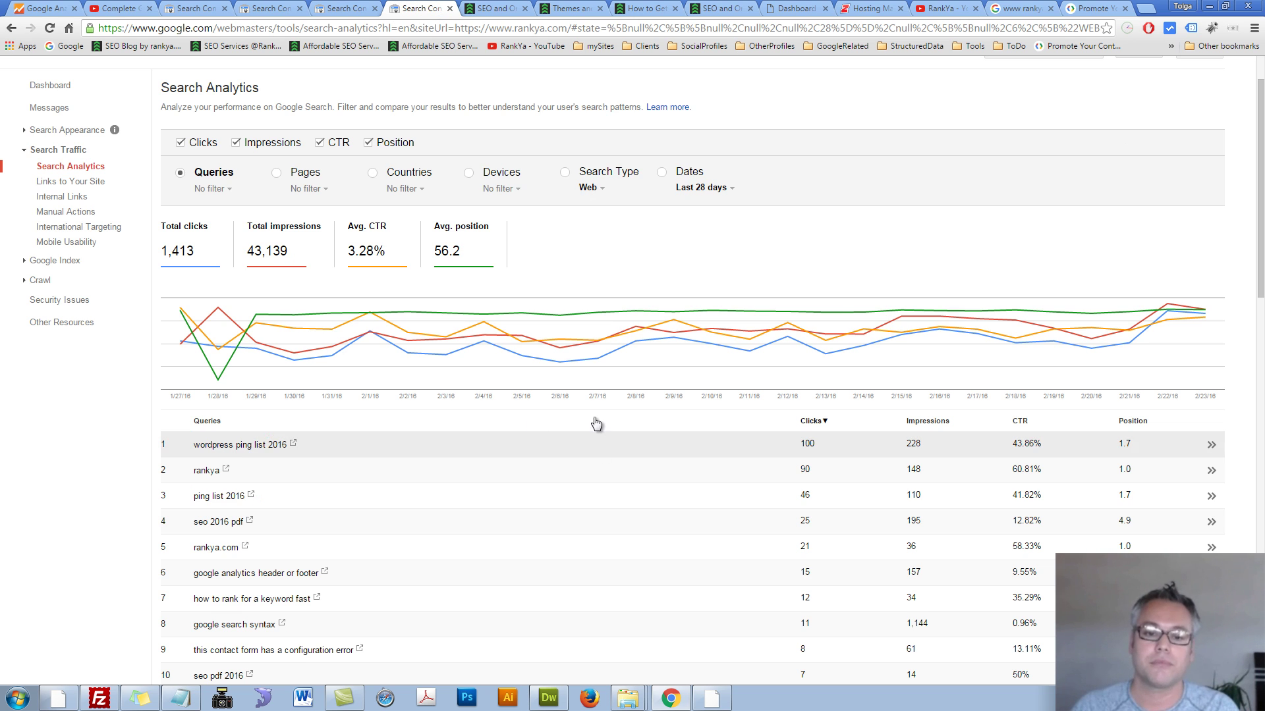
pyautogui.scroll(-2, 596, 423)
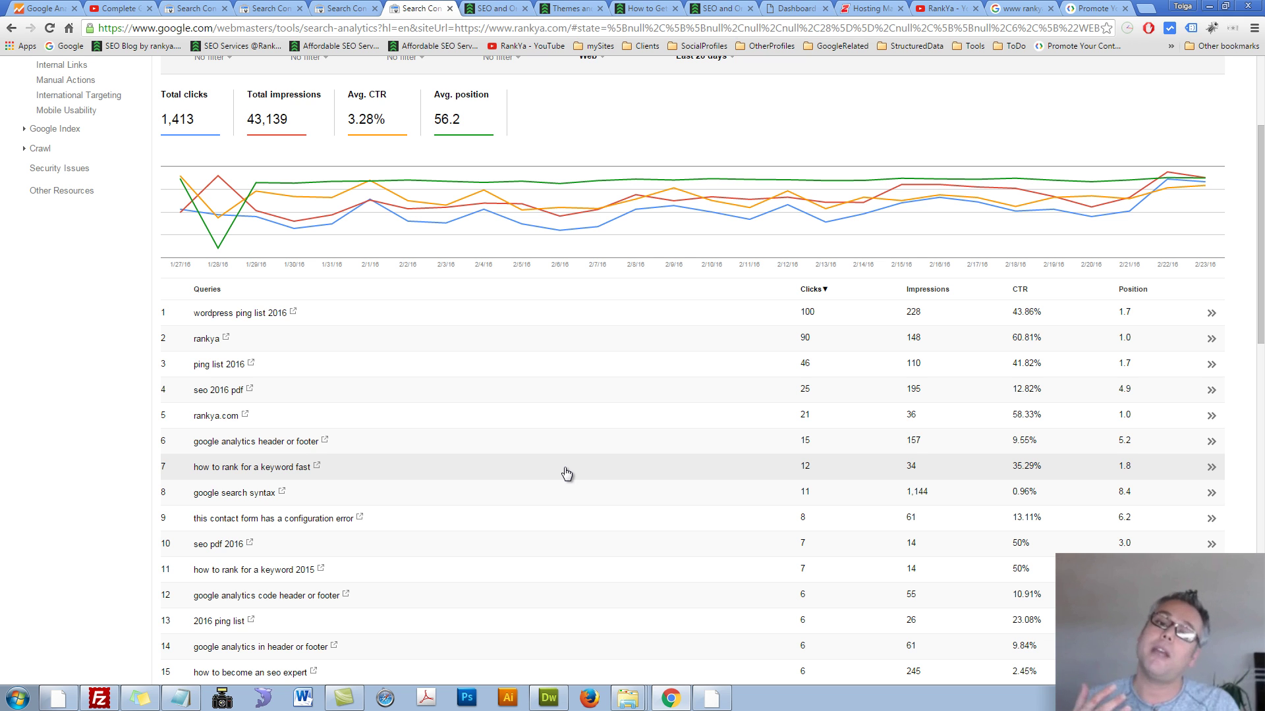
pyautogui.scroll(1, 593, 460)
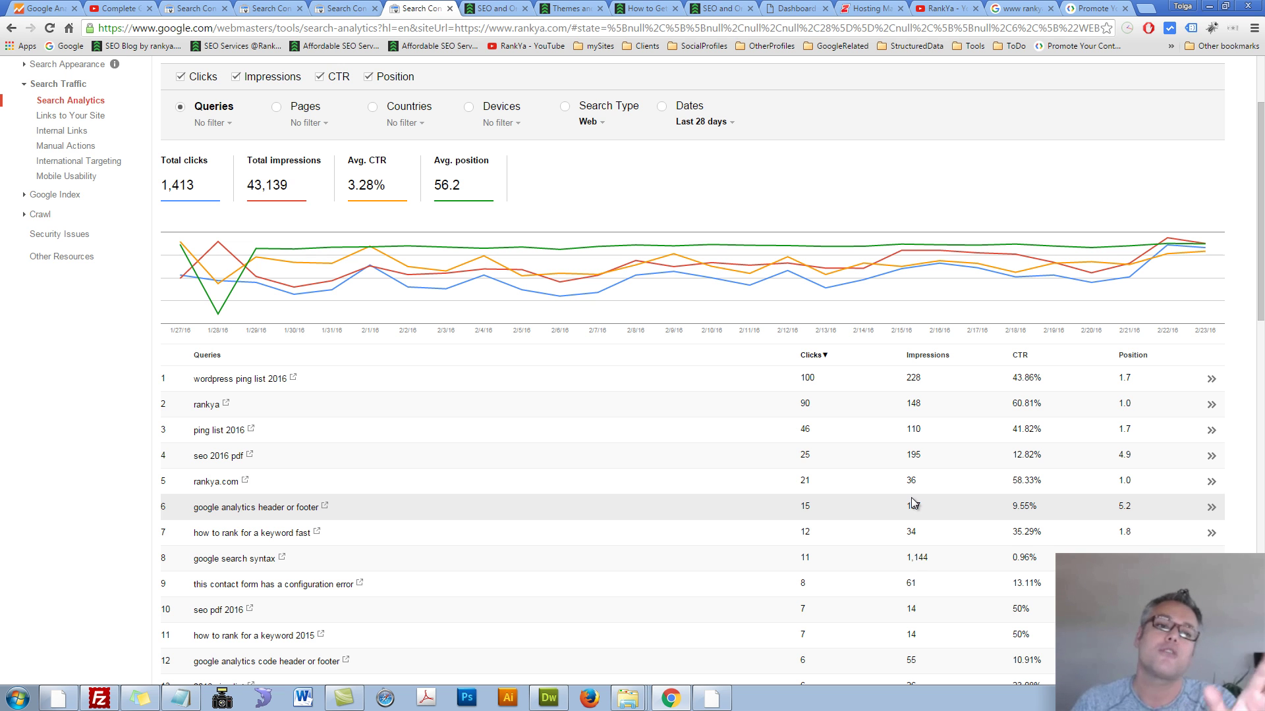
# - Open the RankYa YouTube channel's home page from the training playlist and return to the Search Analytics report
pyautogui.click(110, 9)
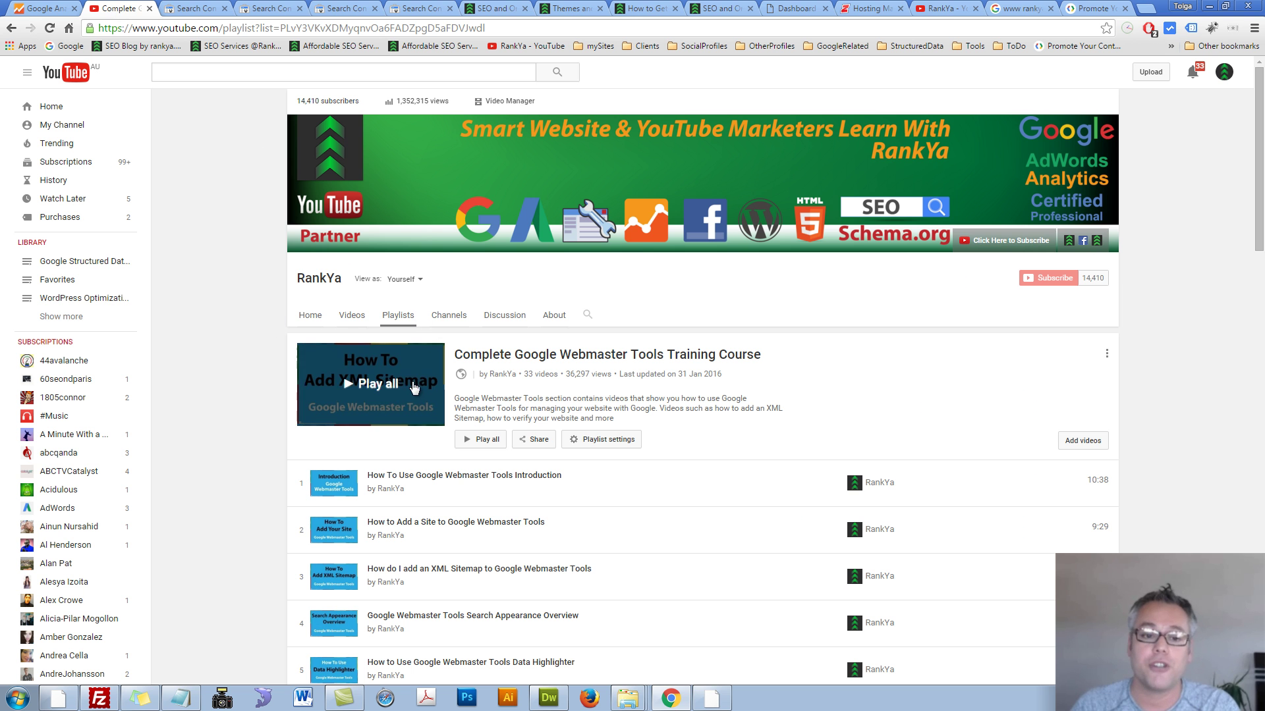
pyautogui.click(311, 316)
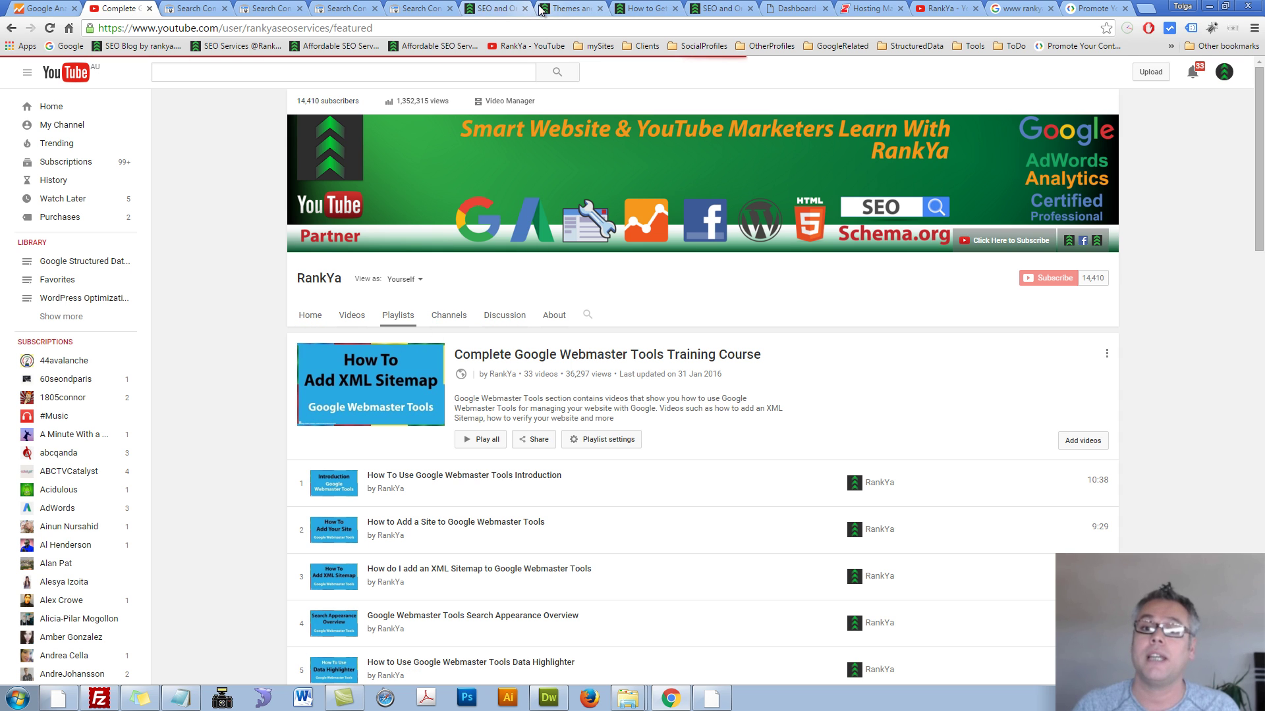
pyautogui.click(403, 9)
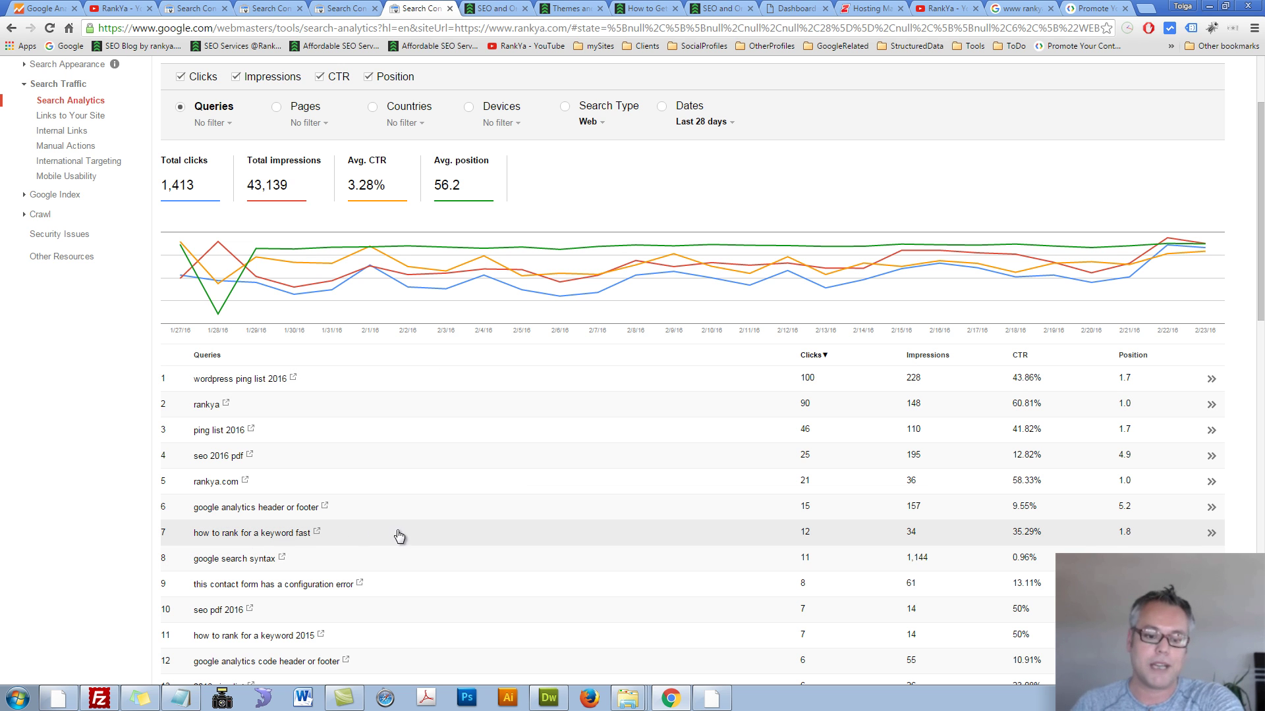
# - Examine the filter and comparison options available for queries, pages and countries in Search Analytics
pyautogui.scroll(2, 530, 436)
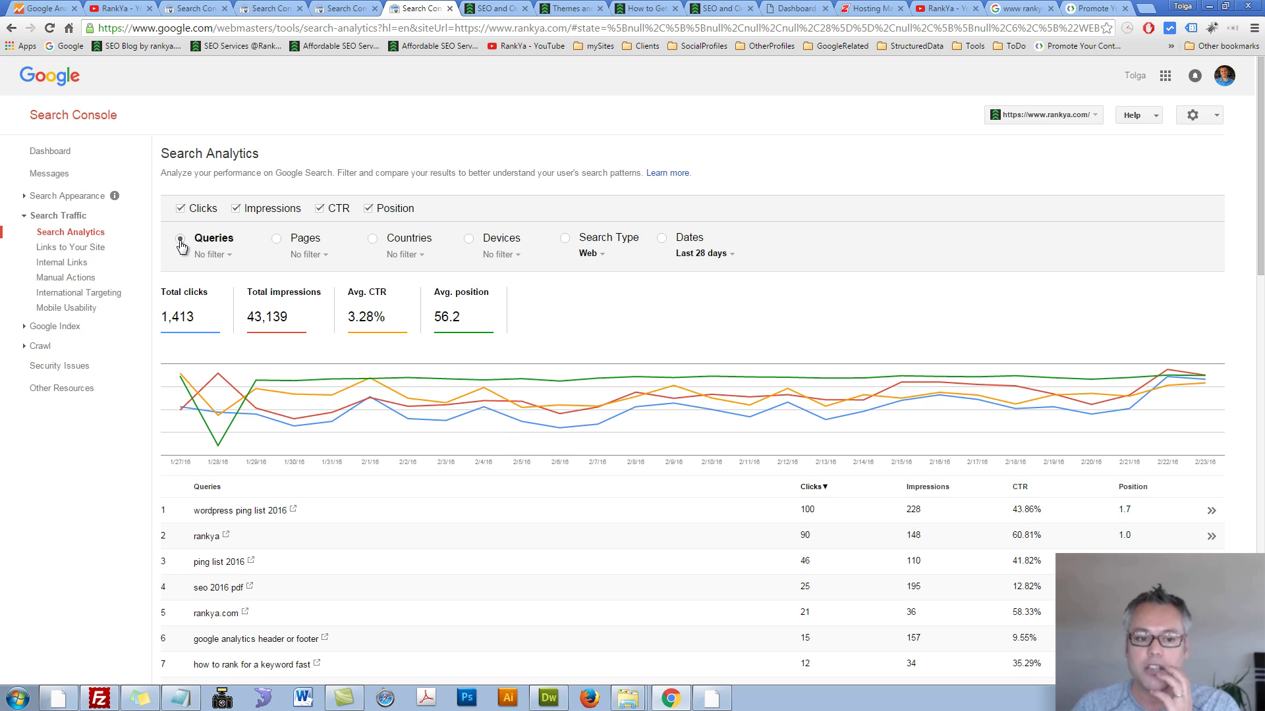
pyautogui.click(231, 256)
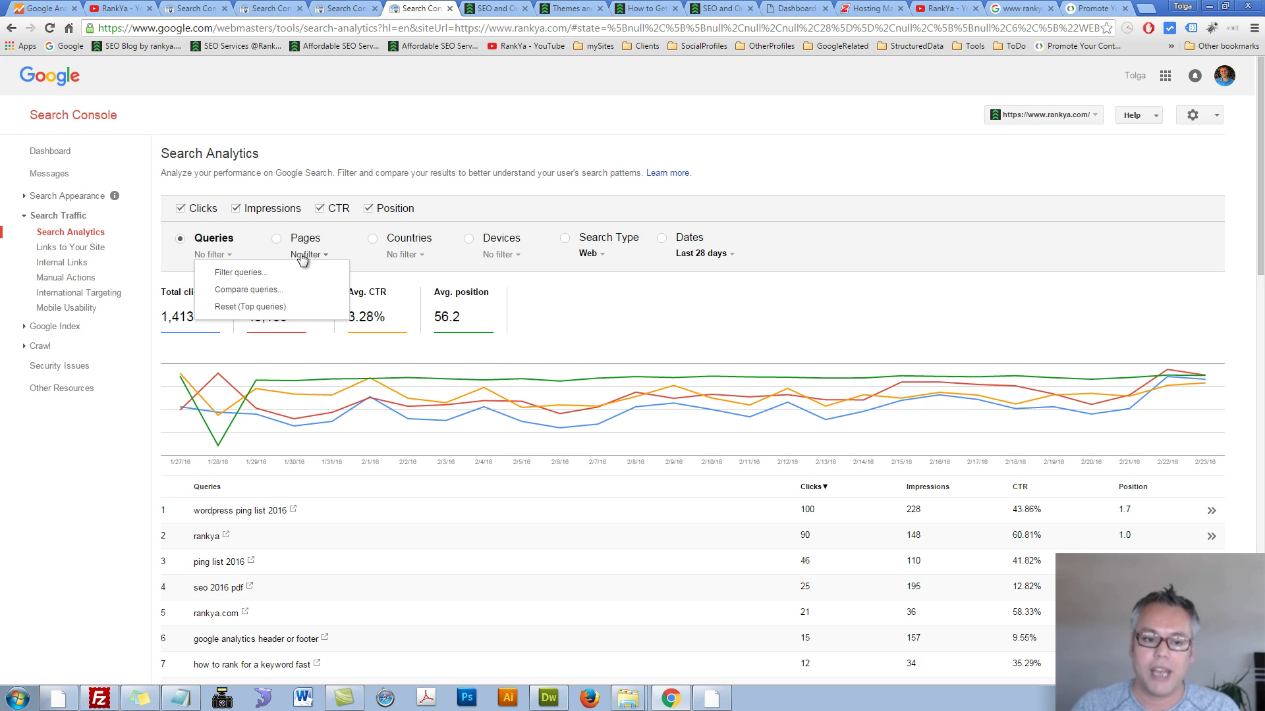
pyautogui.click(326, 256)
pyautogui.click(422, 256)
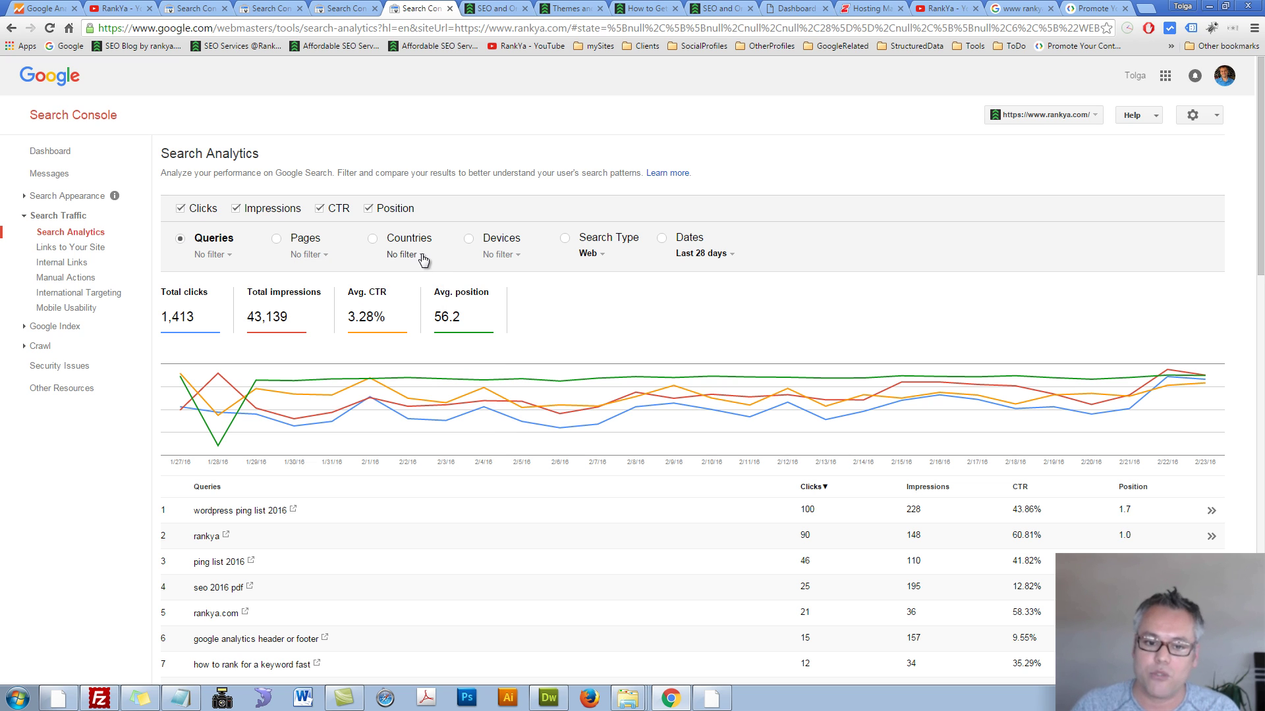
pyautogui.click(421, 256)
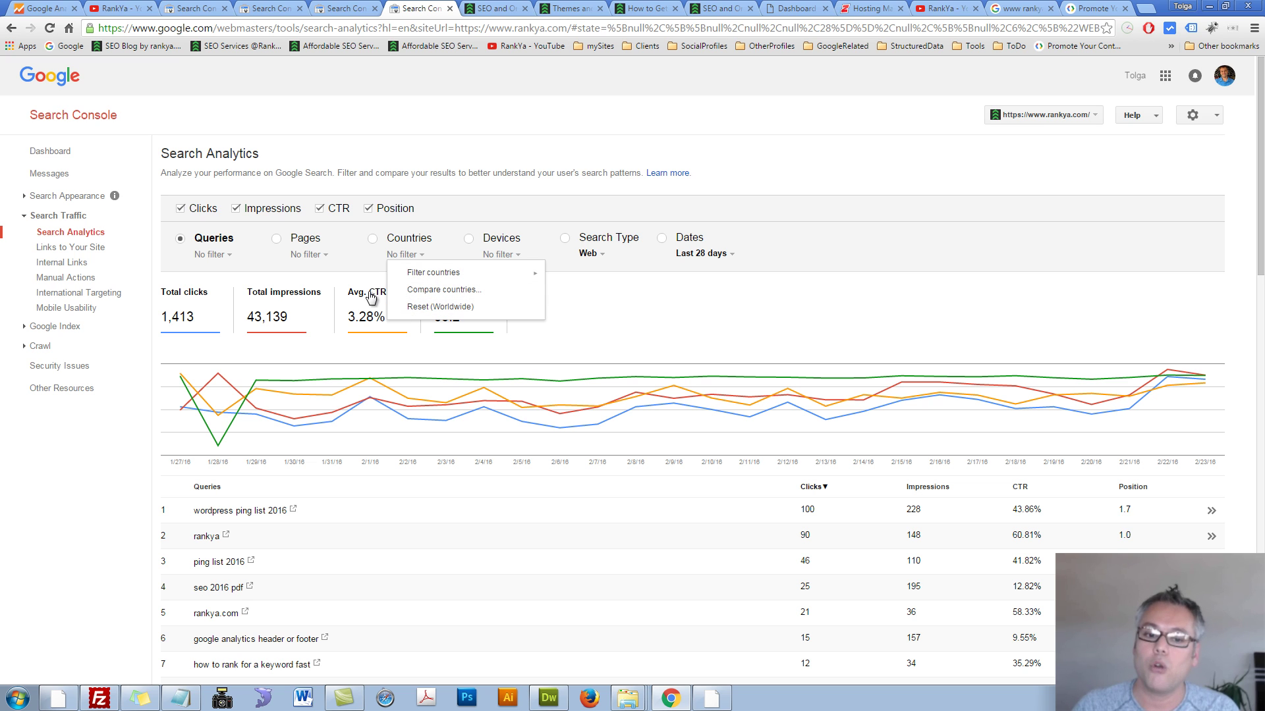
pyautogui.click(325, 259)
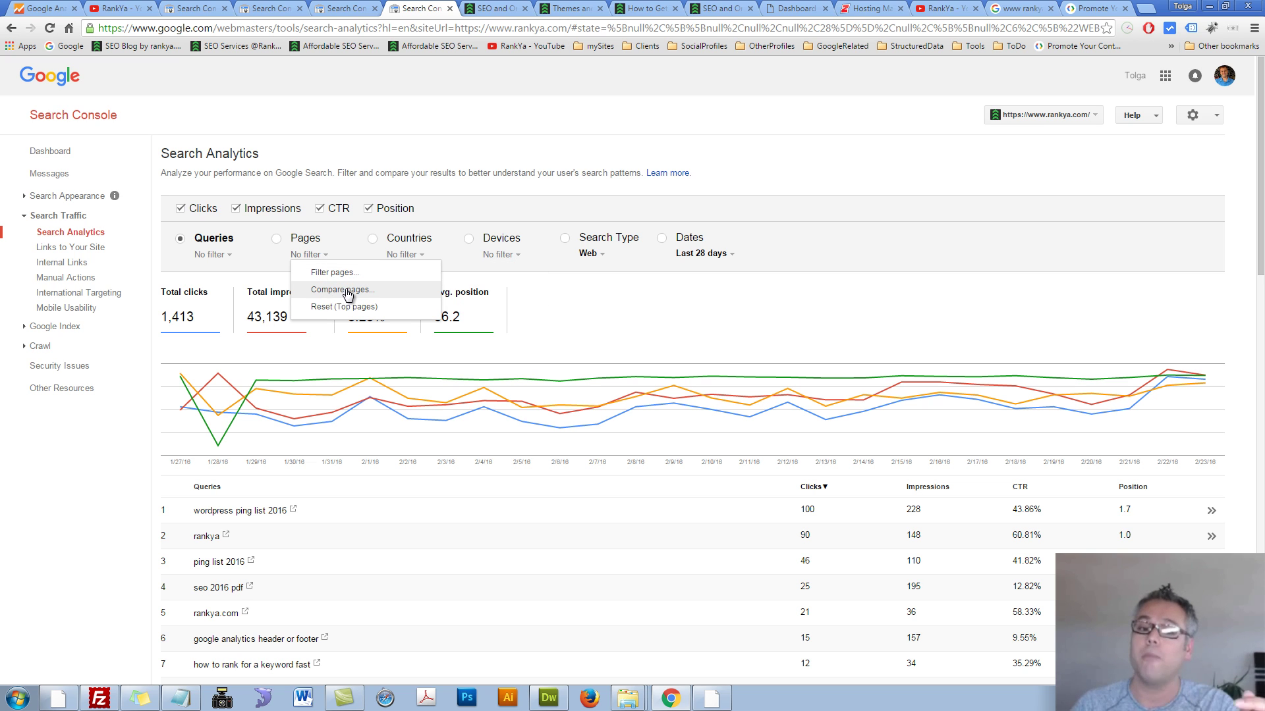
# - Open the Compare Queries dialog to view its two keyword fields, and cancel it without making a comparison
pyautogui.click(224, 258)
pyautogui.click(245, 289)
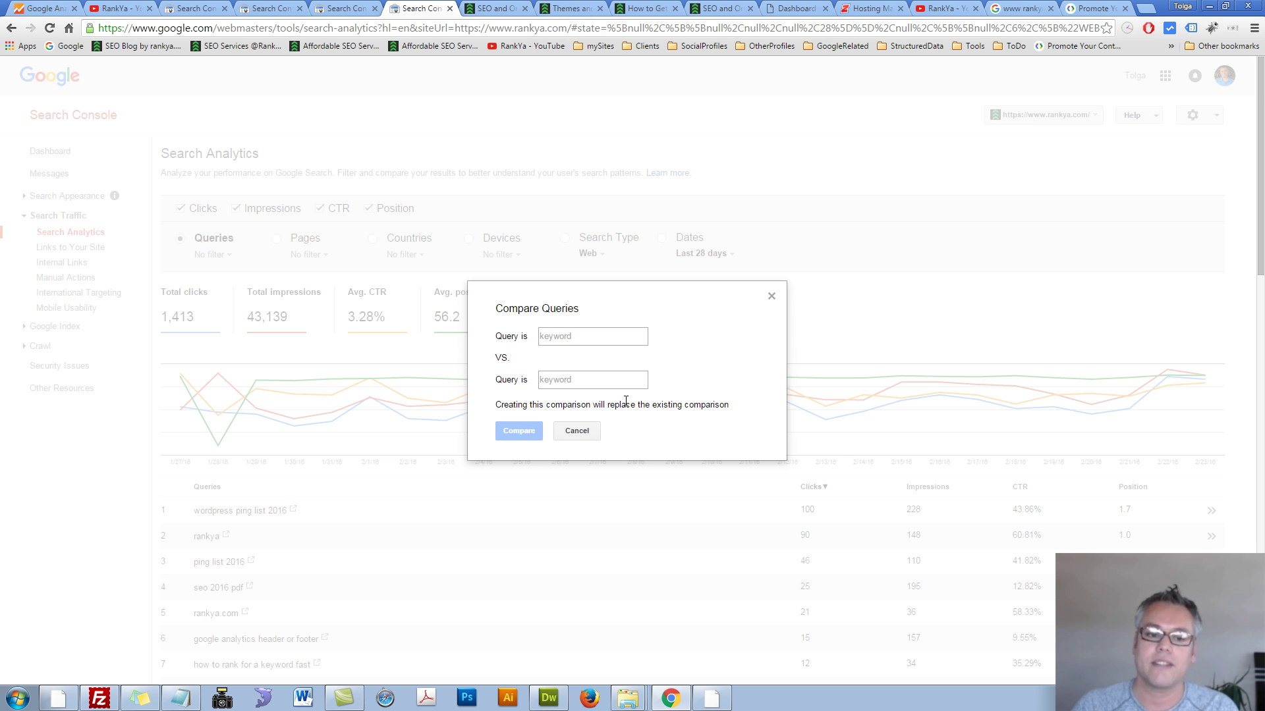
pyautogui.click(574, 339)
pyautogui.click(550, 377)
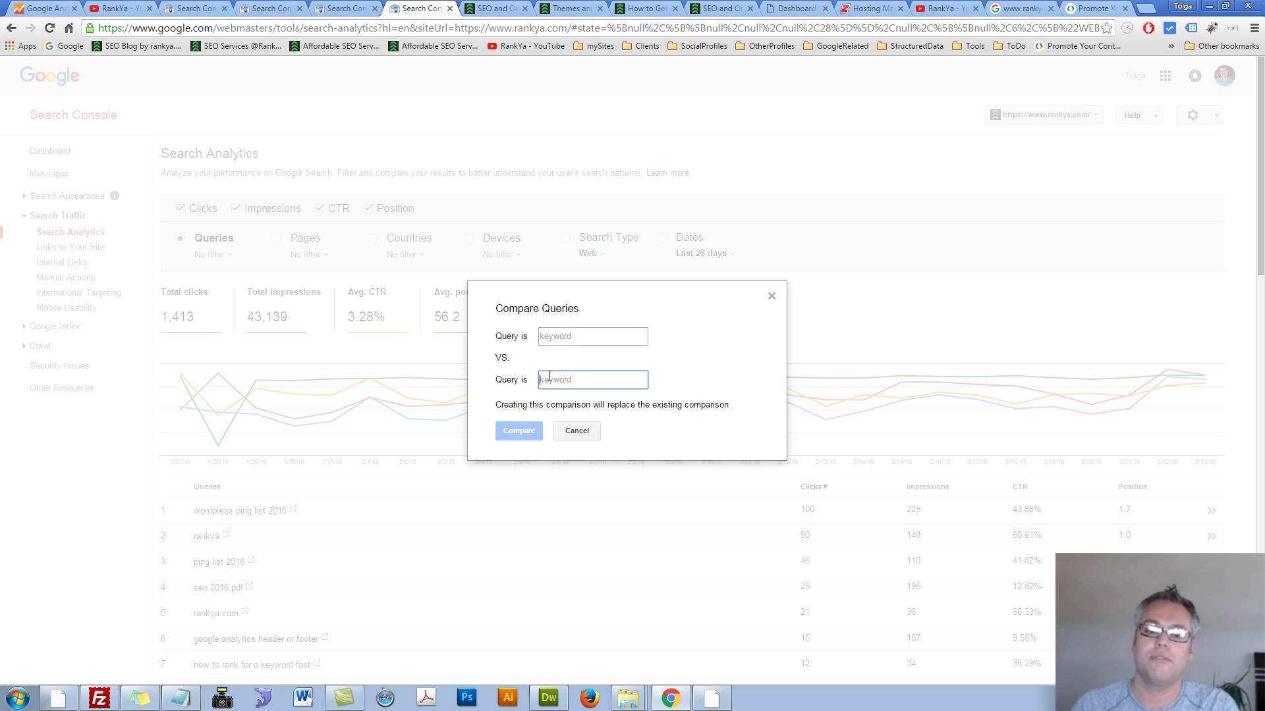
pyautogui.click(576, 432)
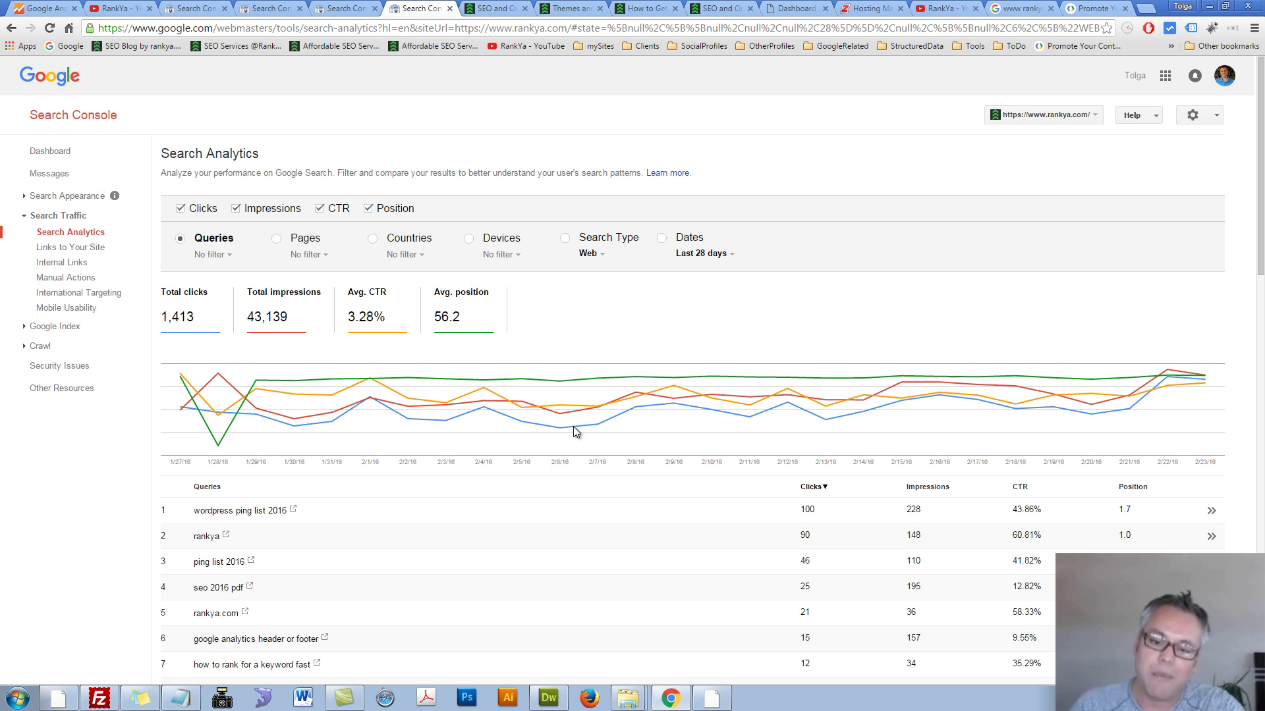
# - Filter the Search Analytics report to the query "how to rank for a keyword fast"
pyautogui.scroll(-1, 524, 458)
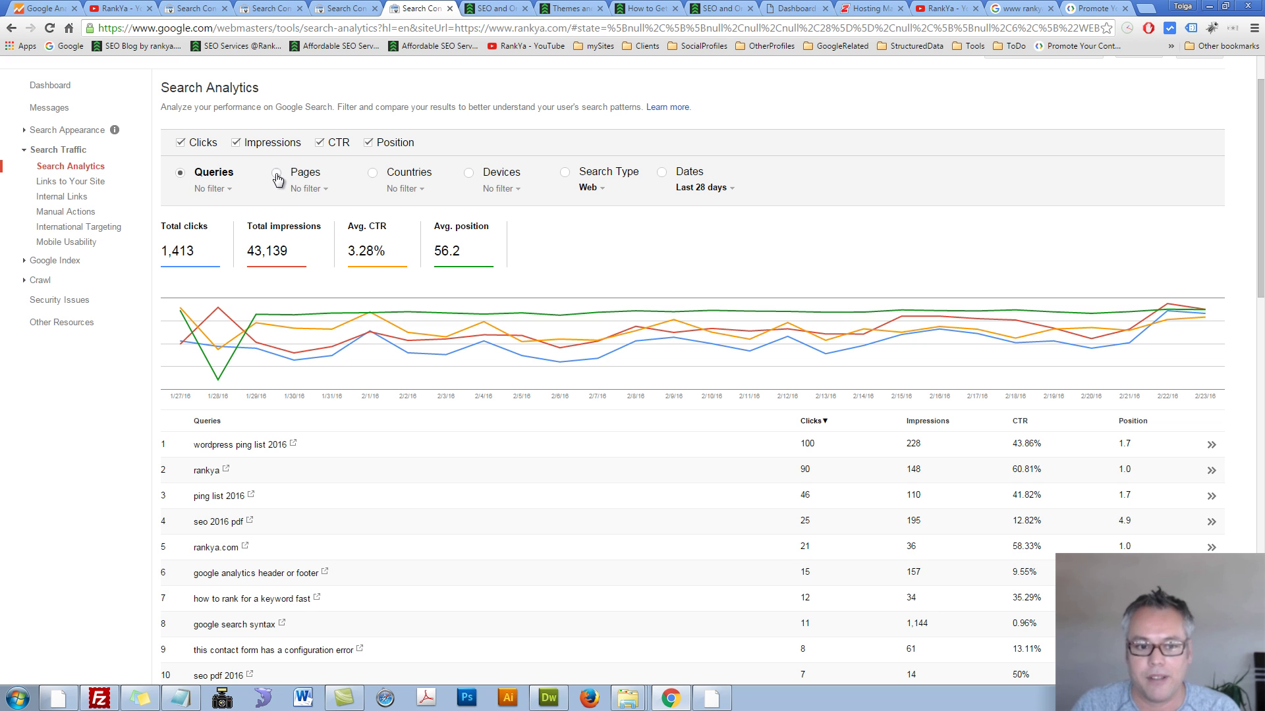
pyautogui.click(374, 597)
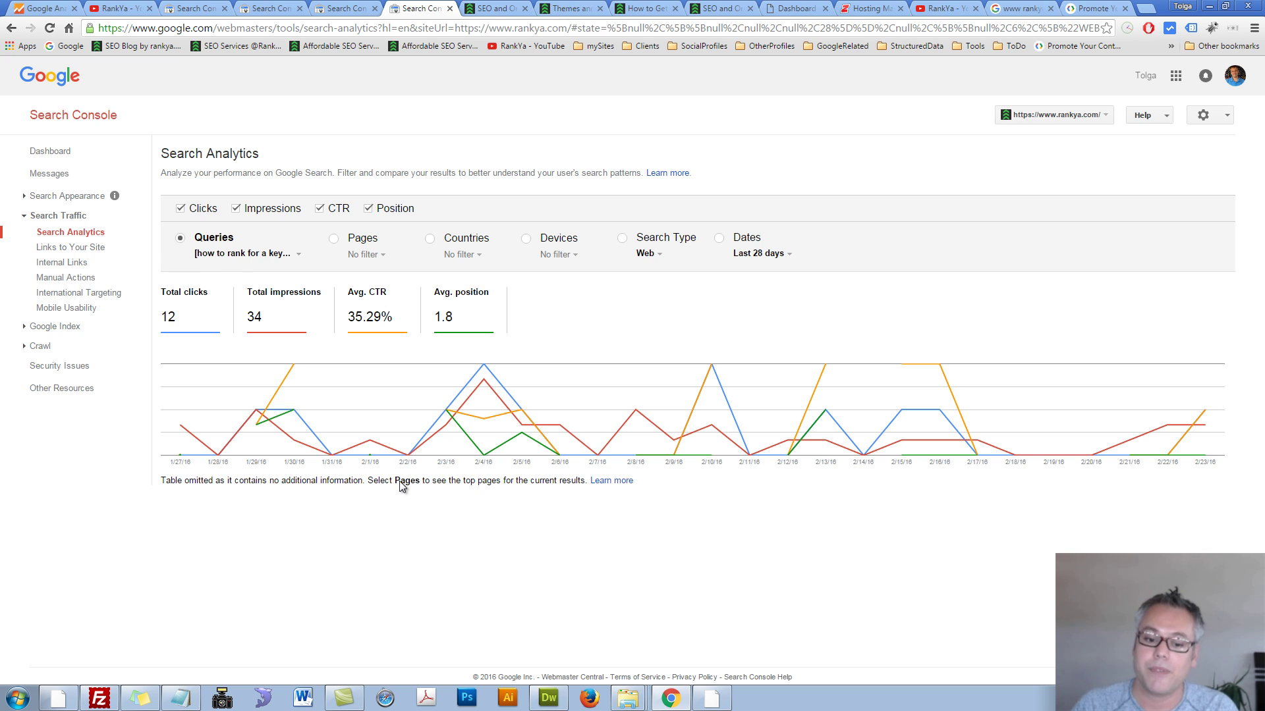
# - List the pages found for the filtered query, and reset the query and page filters to show all queries
pyautogui.click(334, 240)
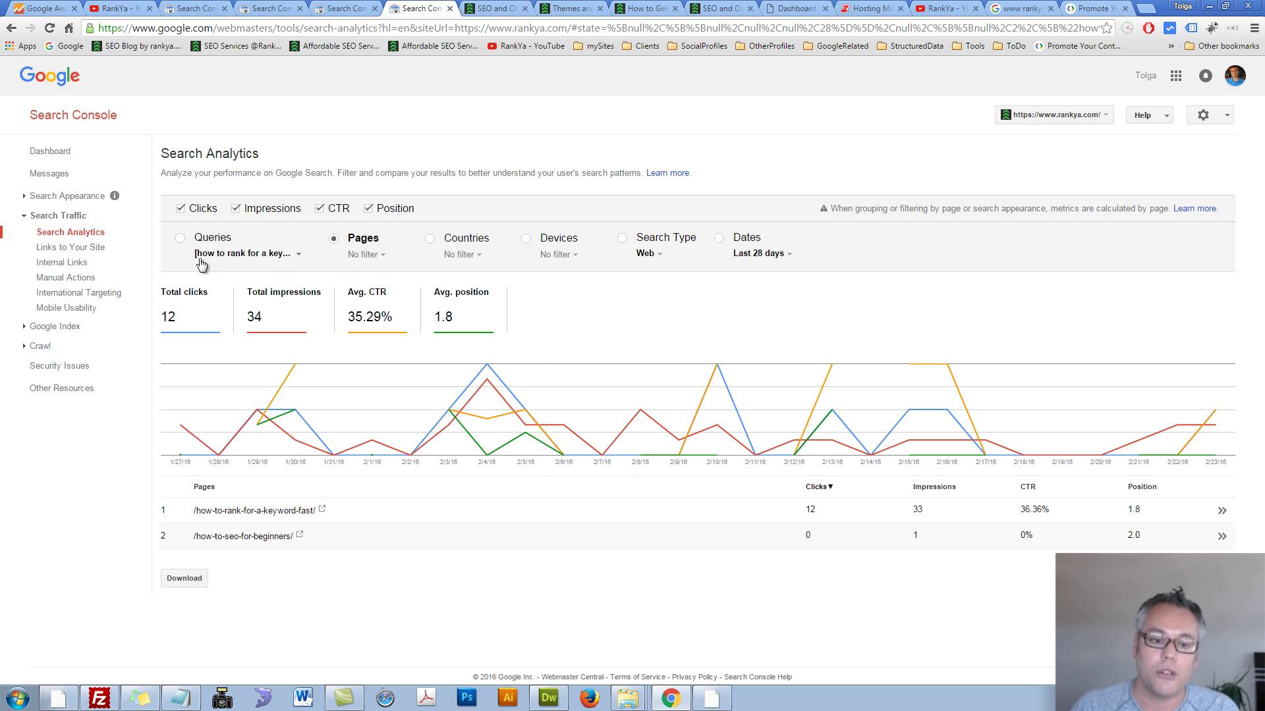
pyautogui.click(283, 255)
pyautogui.click(256, 308)
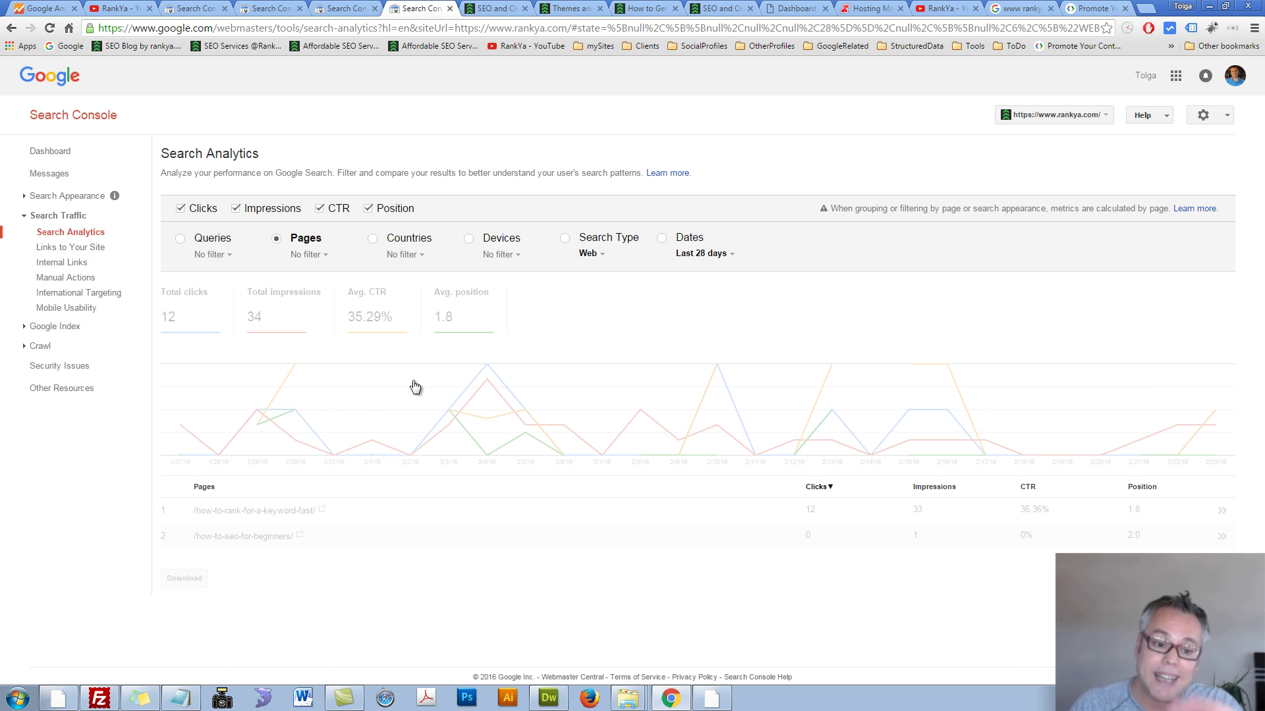
pyautogui.click(321, 254)
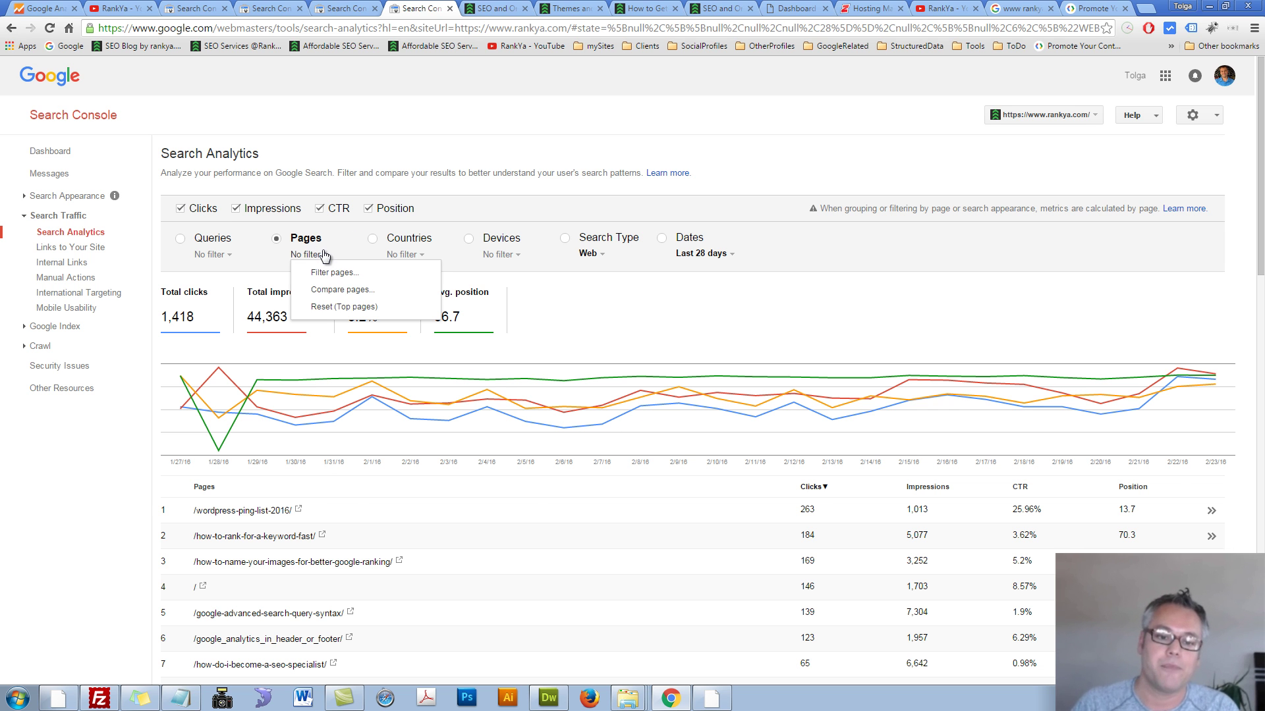
pyautogui.click(327, 307)
pyautogui.click(182, 239)
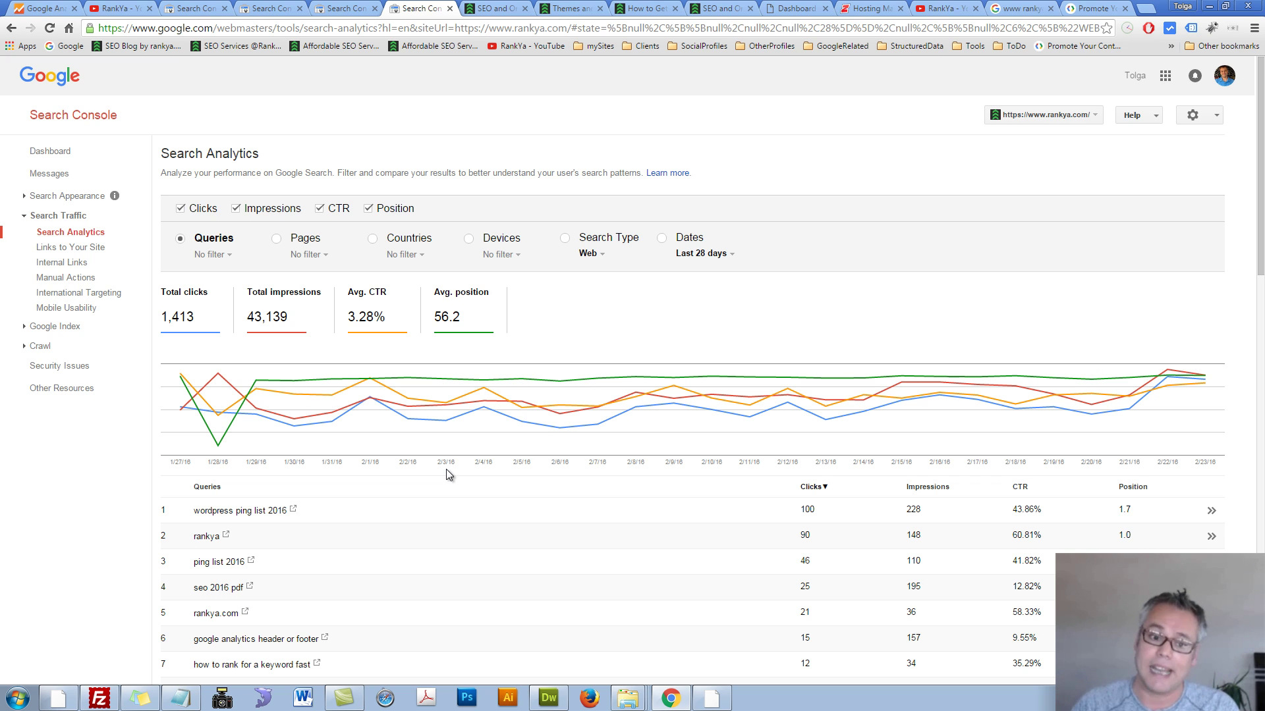
# - Filter Search Analytics to the page /google_analytics_in_header_or_footer/ and review the queries that lead to it
pyautogui.click(276, 239)
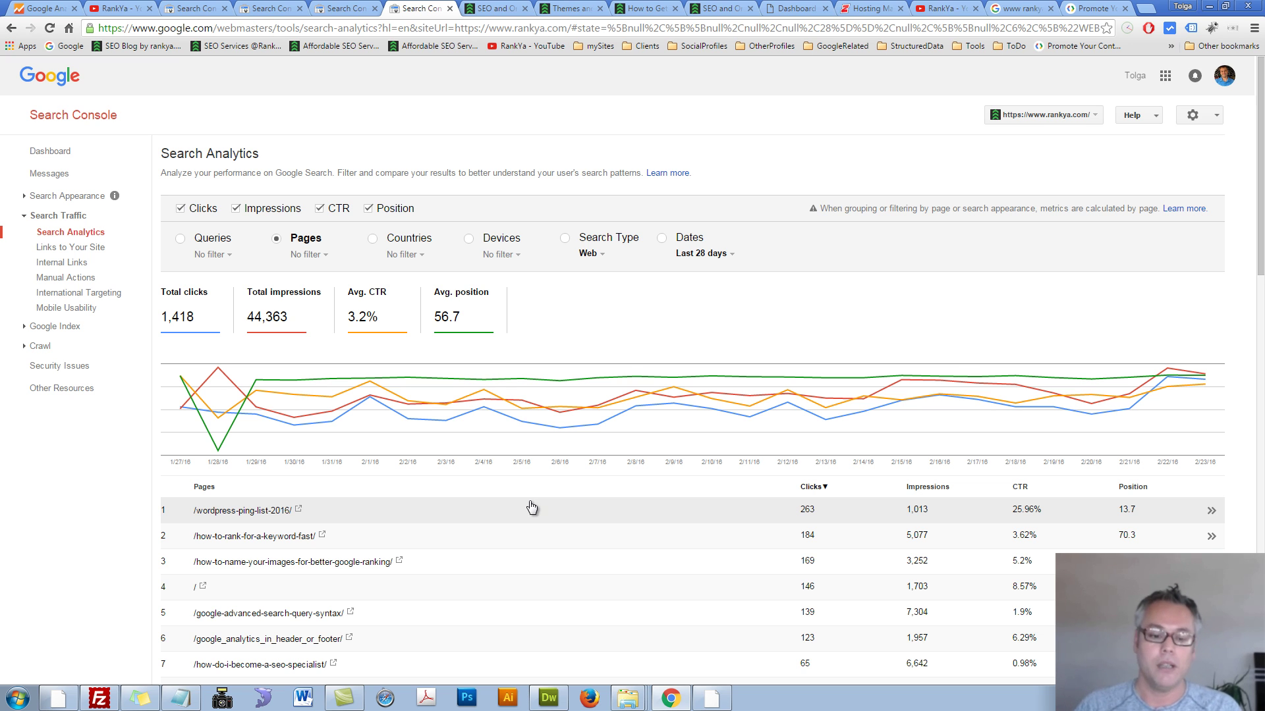
pyautogui.scroll(-2, 875, 566)
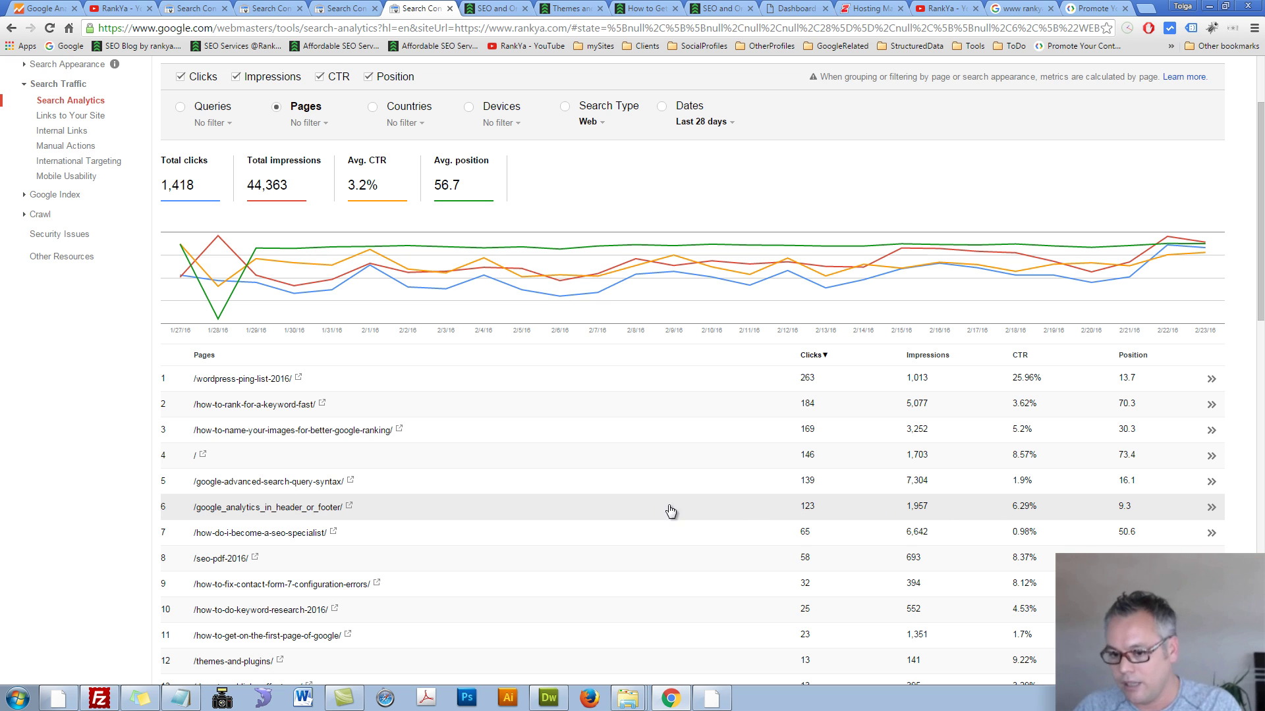
pyautogui.click(405, 506)
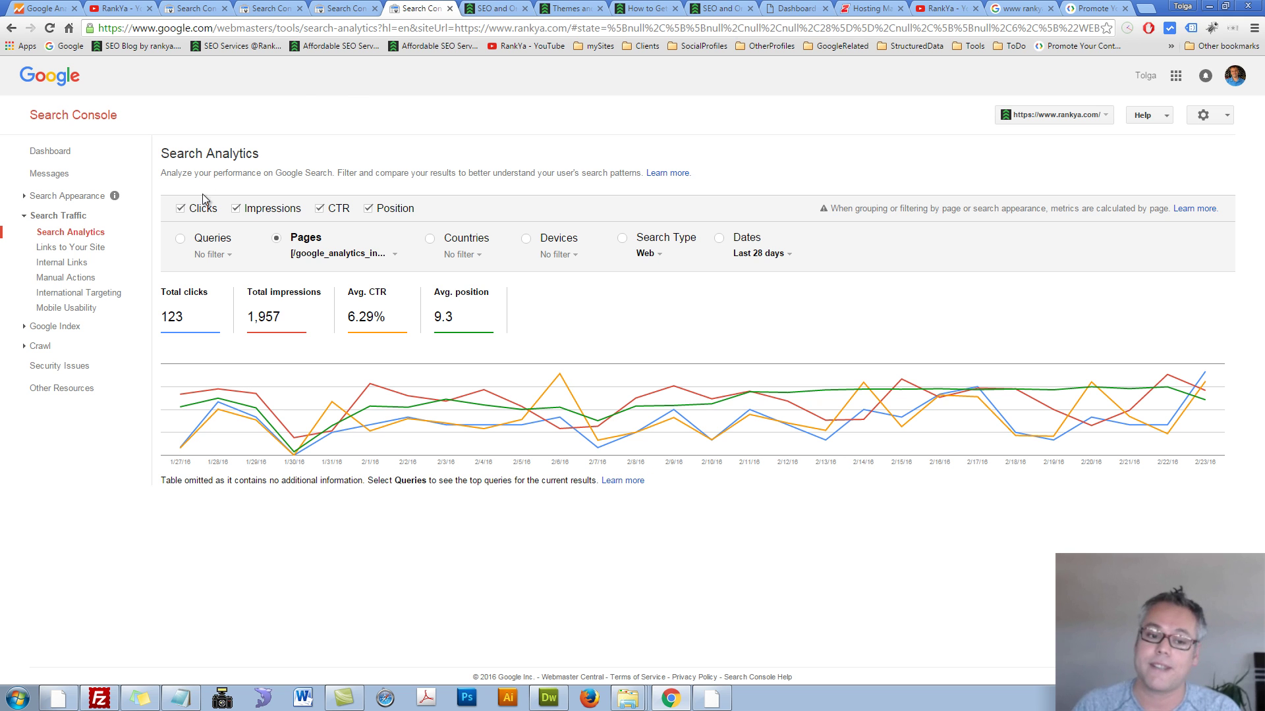
pyautogui.click(181, 238)
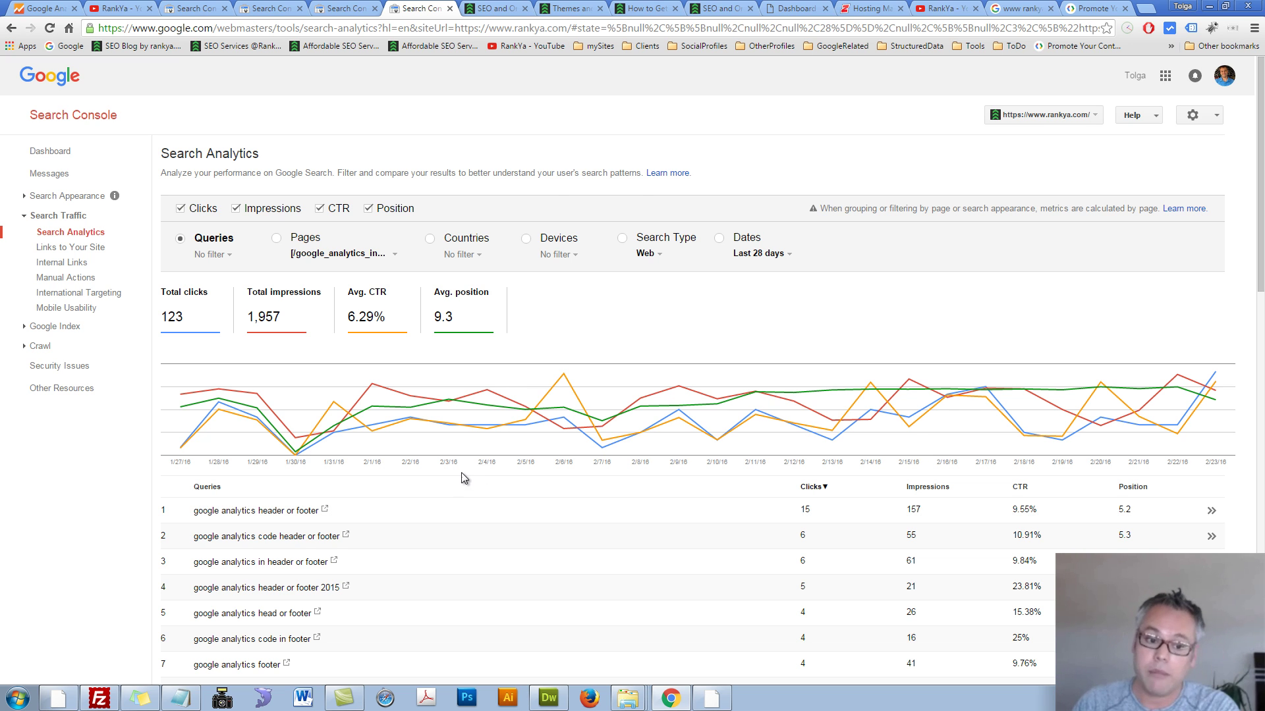
pyautogui.scroll(-1, 460, 475)
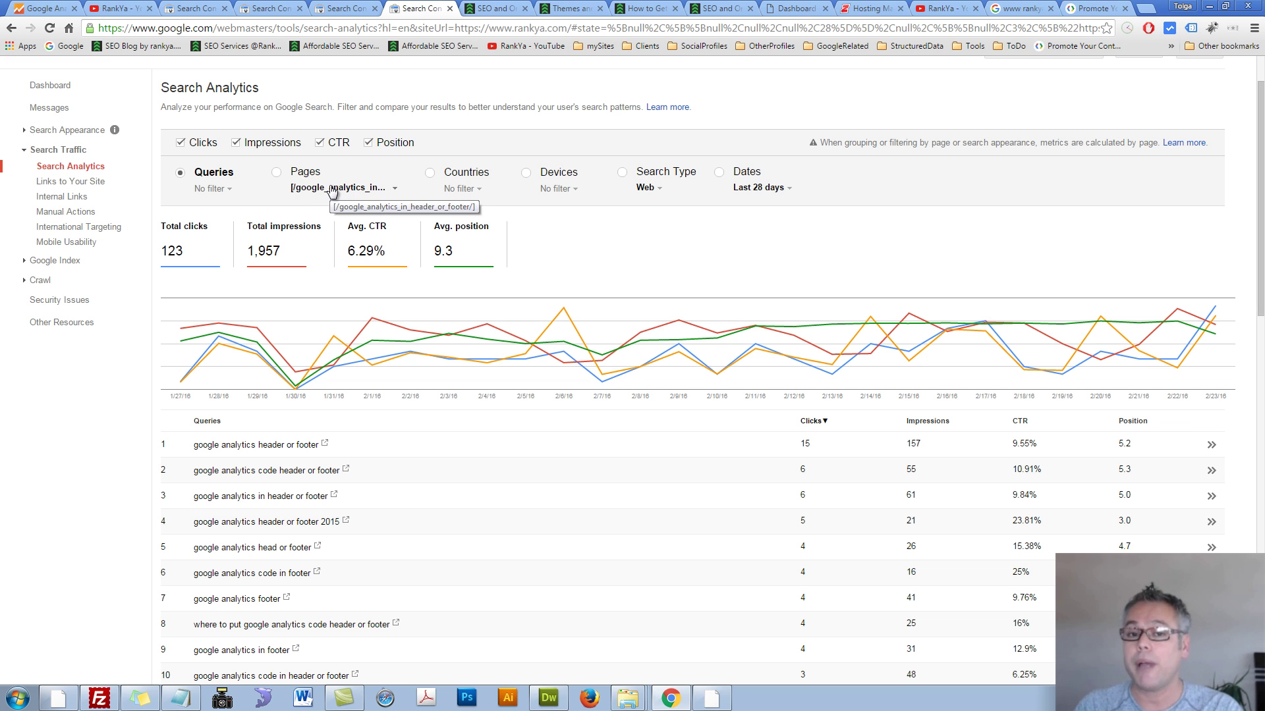
pyautogui.scroll(-1, 298, 535)
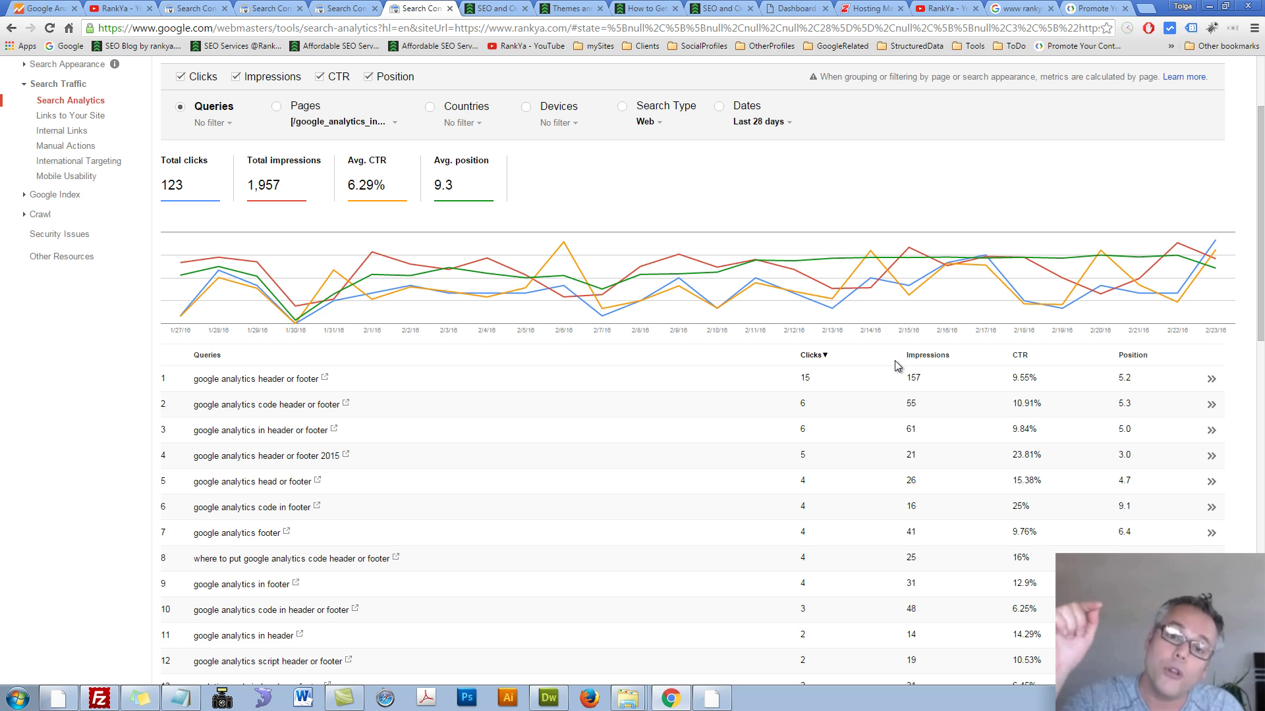
pyautogui.scroll(2, 665, 333)
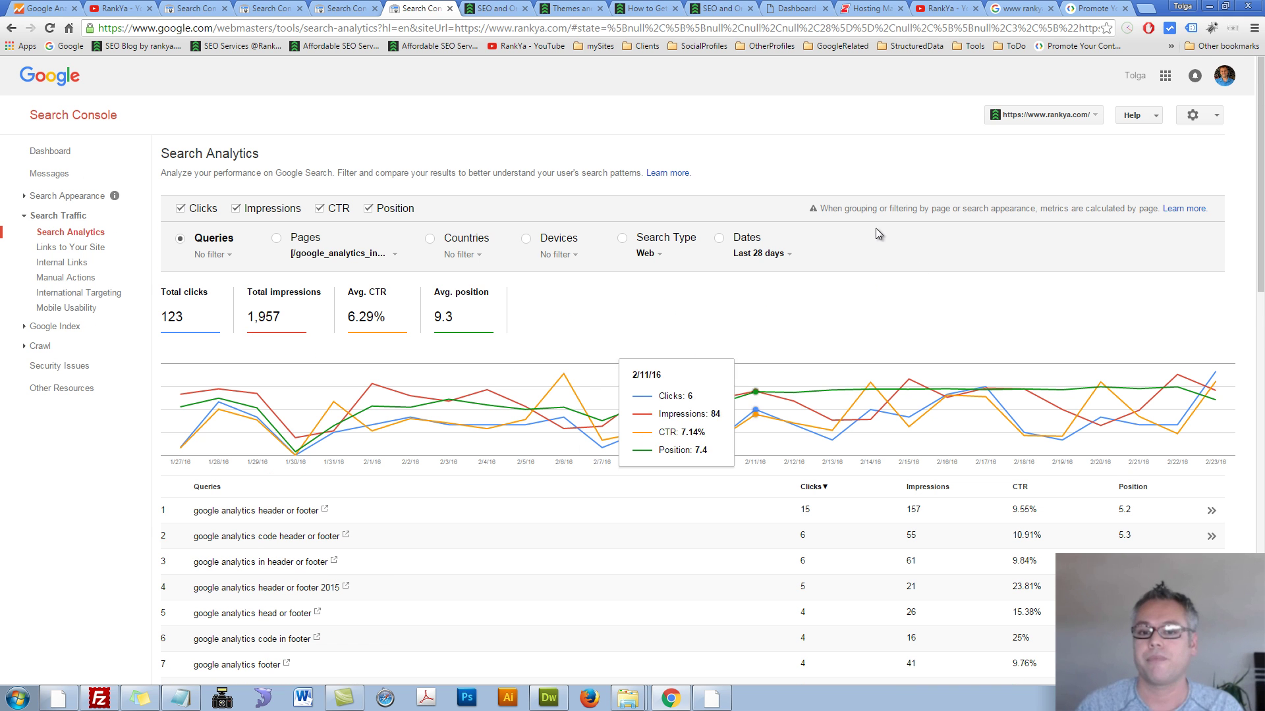
# - Group the Search Analytics report by dates and reset the page filter
pyautogui.click(719, 239)
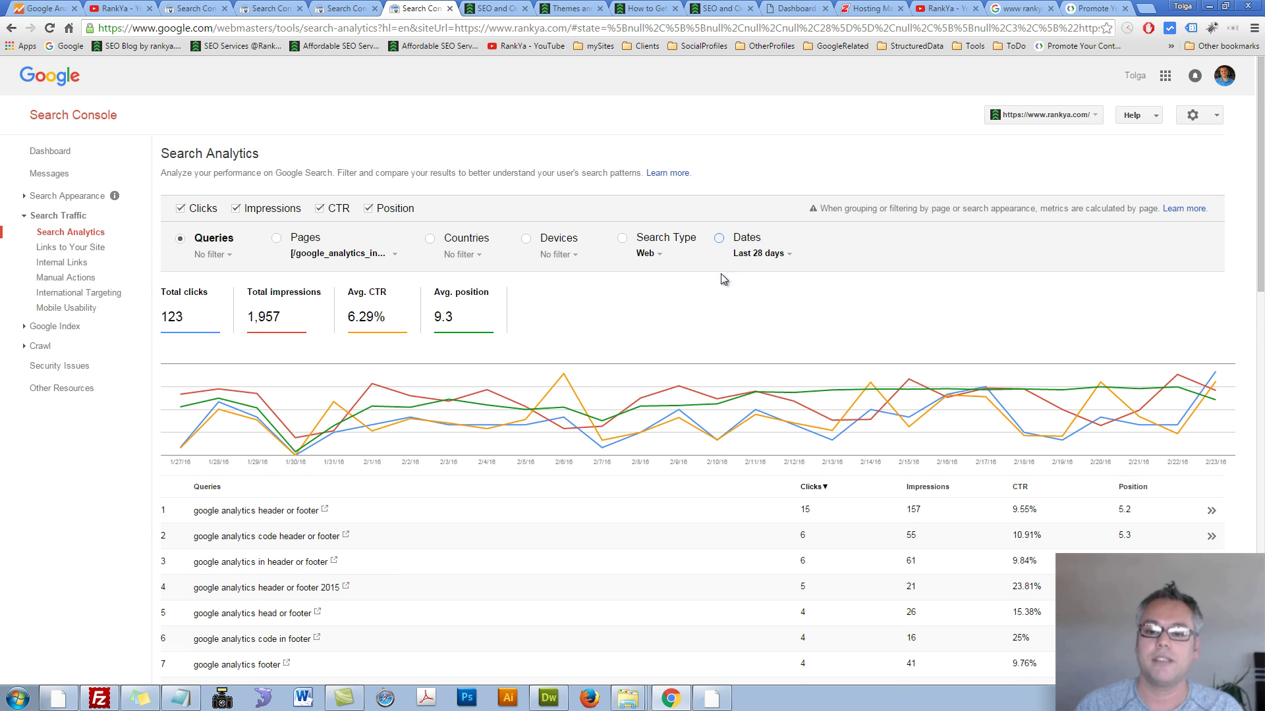
pyautogui.click(397, 257)
pyautogui.click(378, 306)
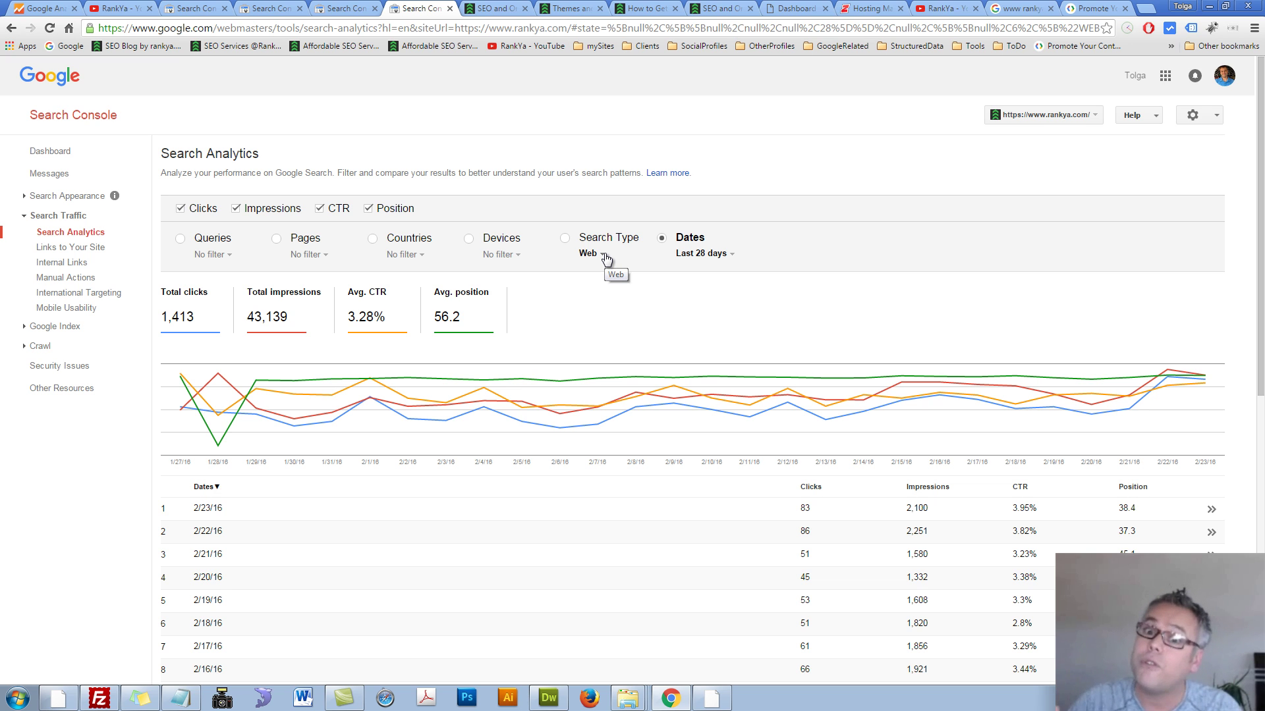
# - Limit the dates report to the Position metric by turning off CTR, Impressions and Clicks
pyautogui.click(731, 252)
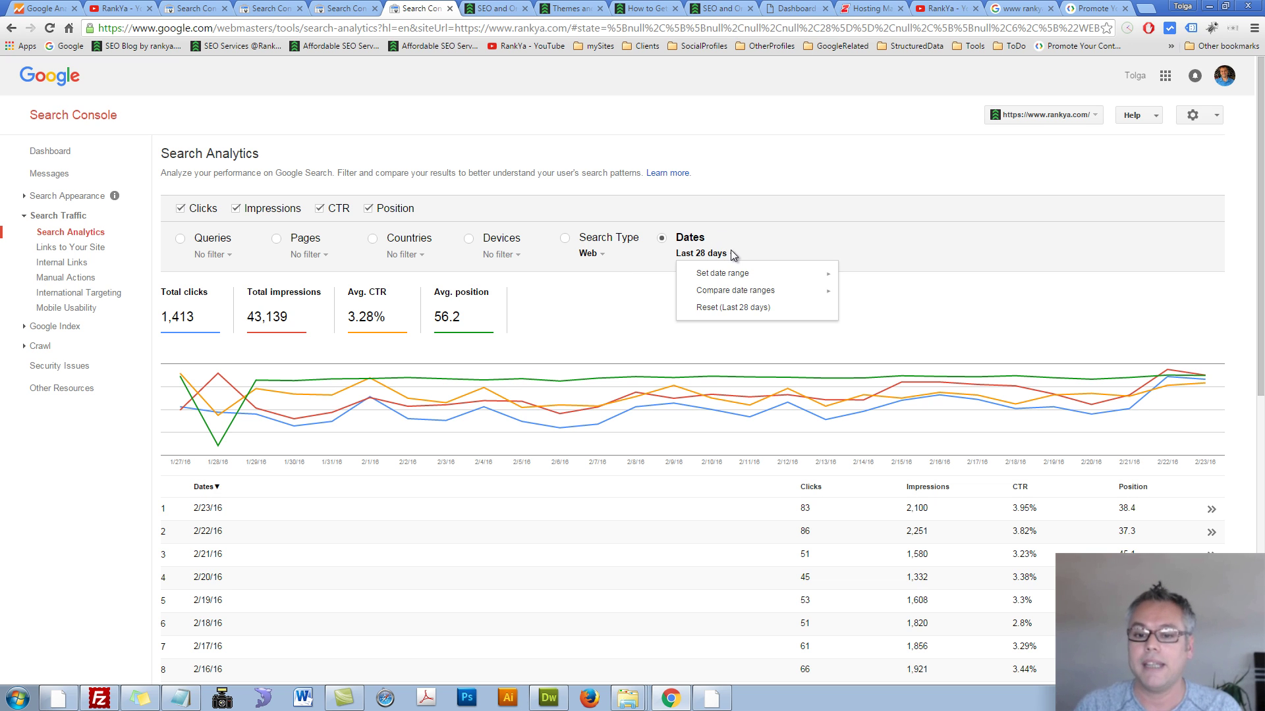
pyautogui.click(320, 208)
pyautogui.click(236, 209)
pyautogui.click(180, 208)
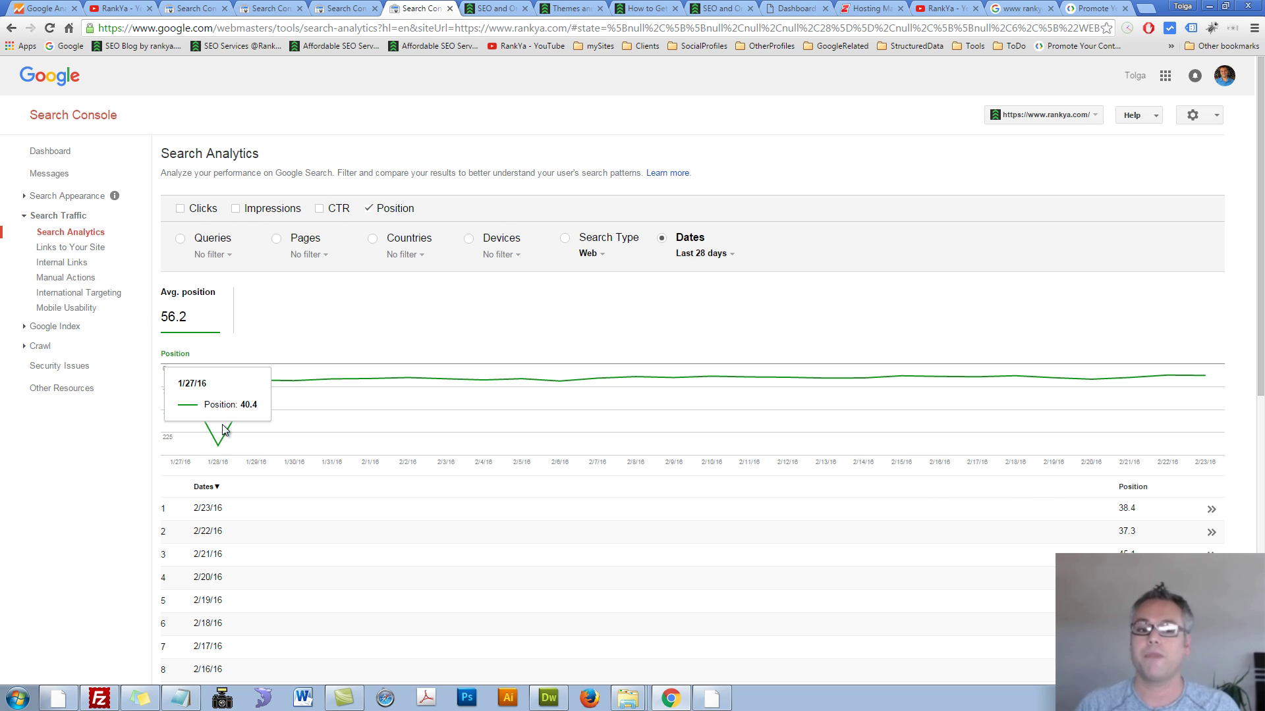
pyautogui.moveTo(216, 449)
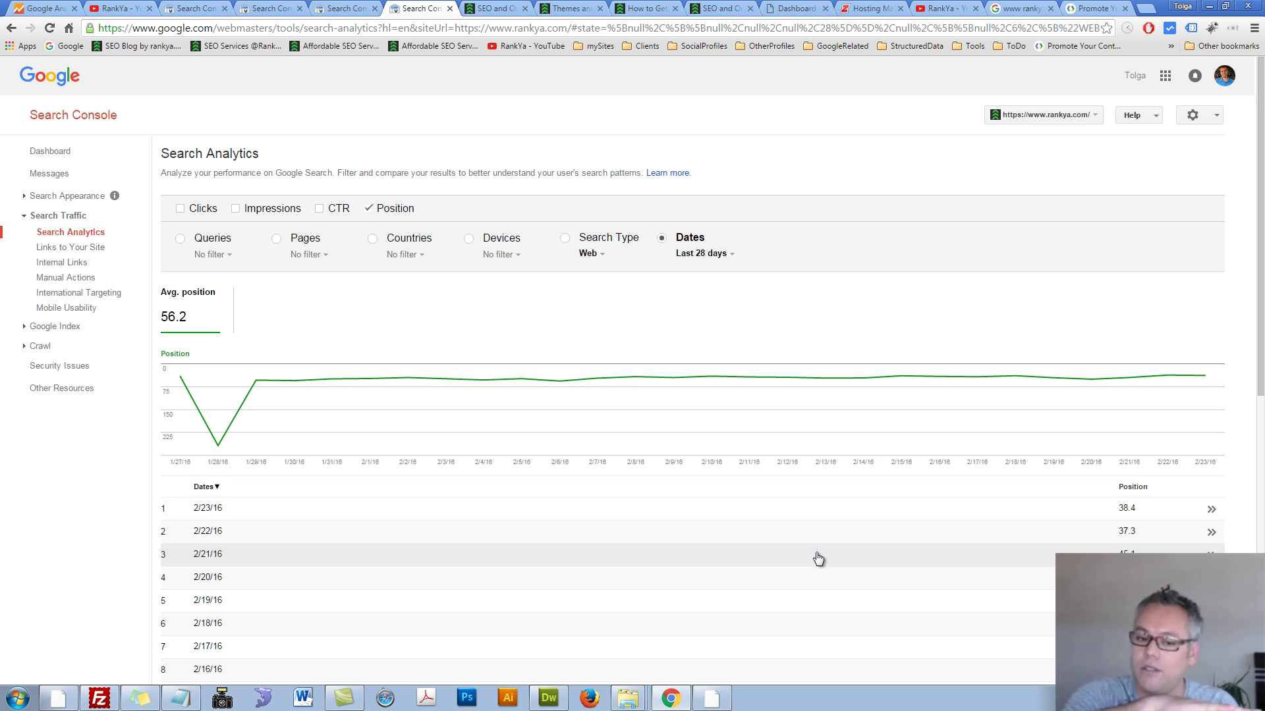
# - Set the report's date range to the last 90 days and examine the dip and the Update marker in the position chart
pyautogui.click(733, 262)
pyautogui.moveTo(771, 277)
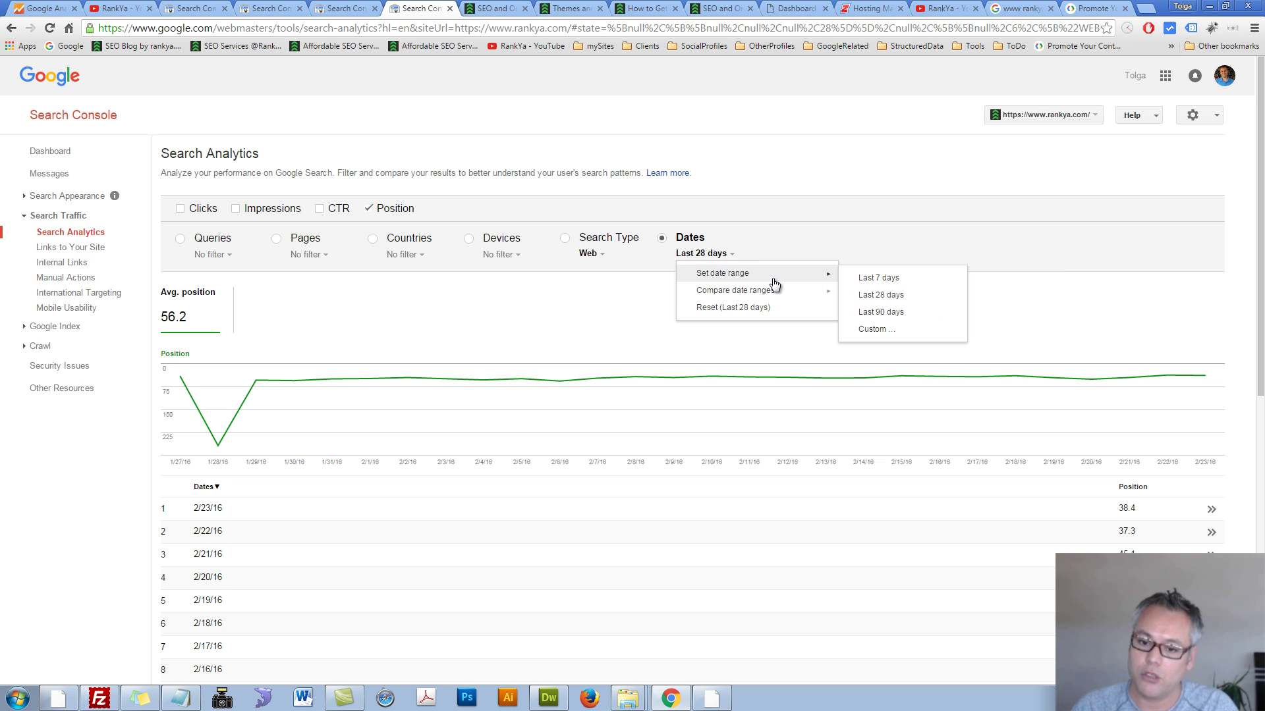
pyautogui.click(881, 312)
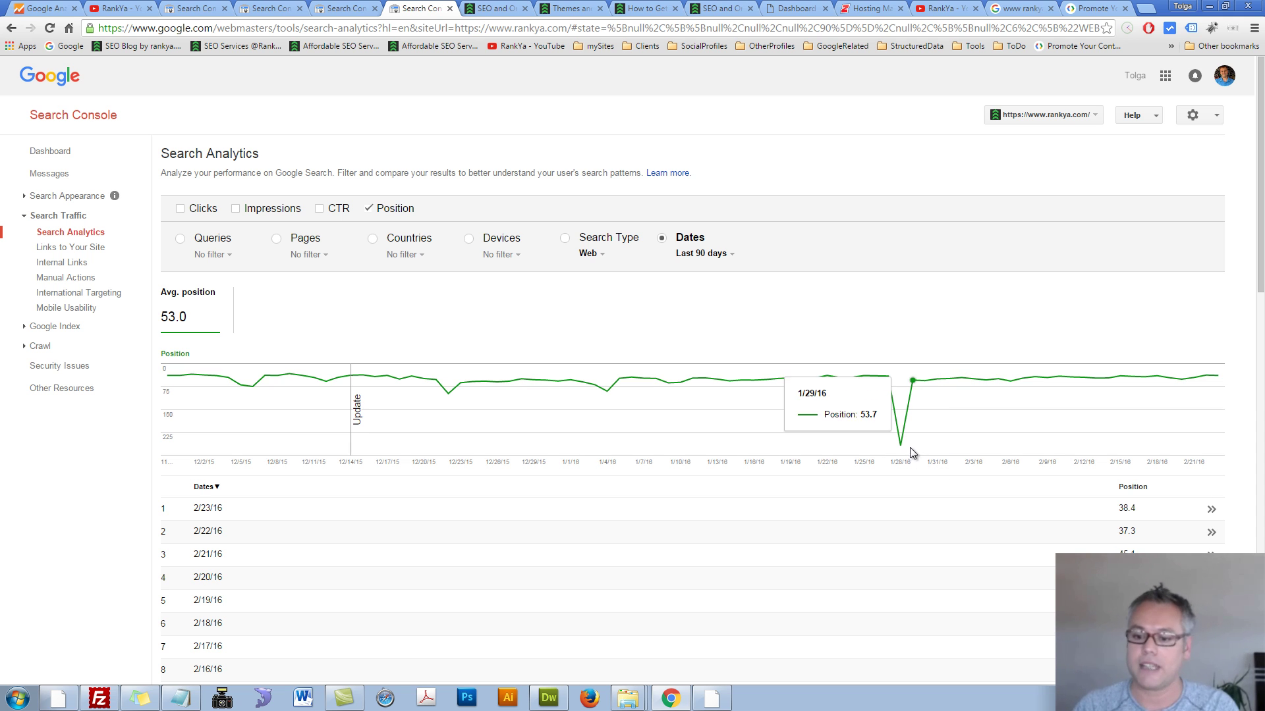
pyautogui.moveTo(901, 447)
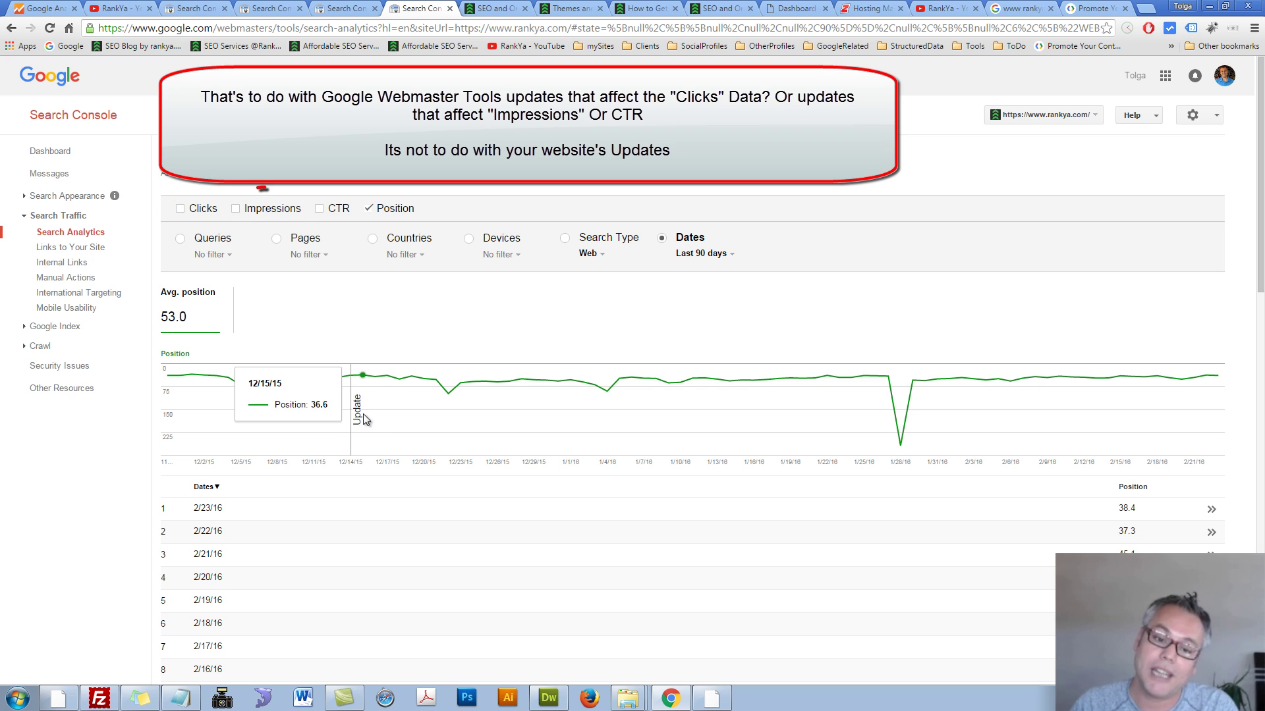
pyautogui.moveTo(360, 381)
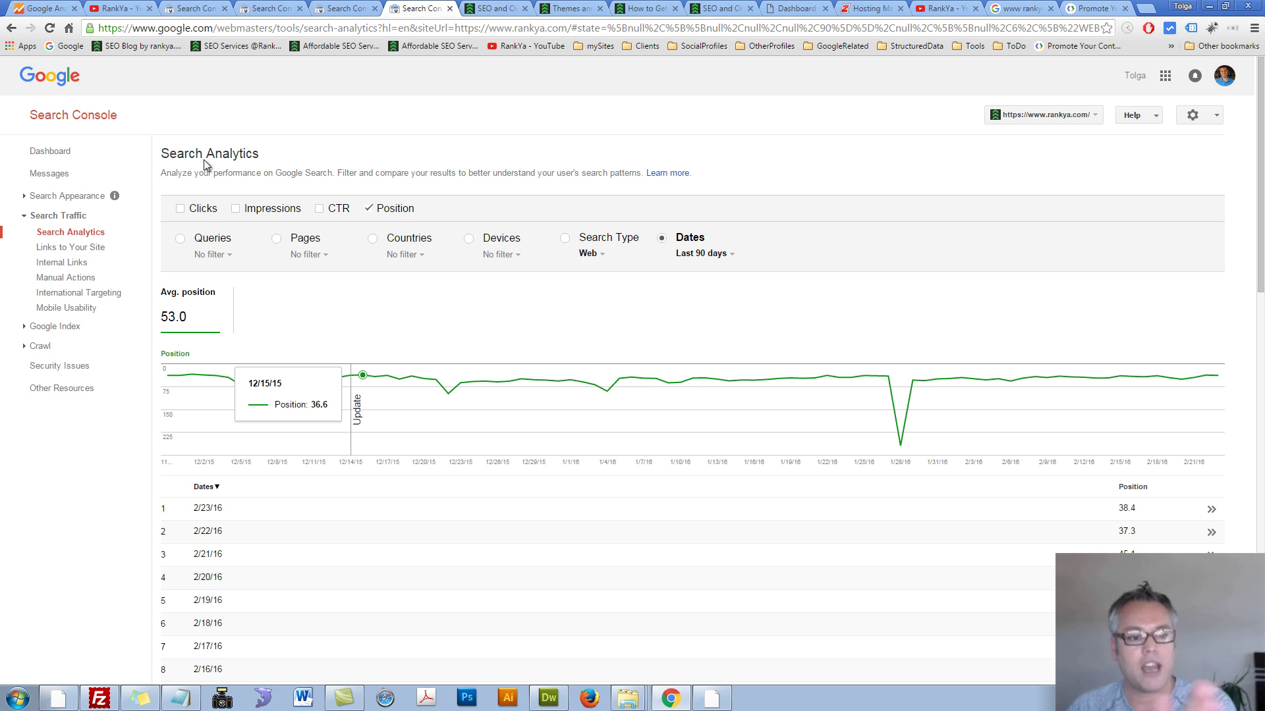
# - View the RankYa YouTube channel, and open the Remove URLs list for the rankya.com property in Search Console
pyautogui.click(118, 9)
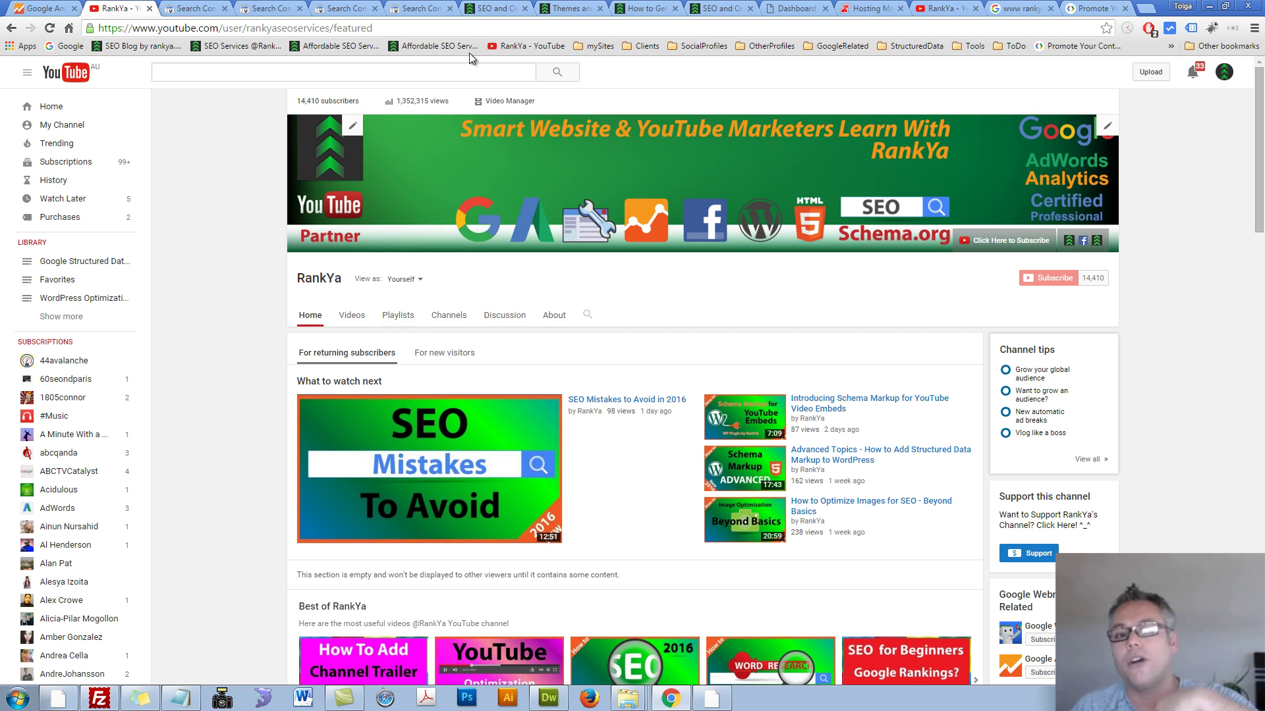
pyautogui.click(421, 8)
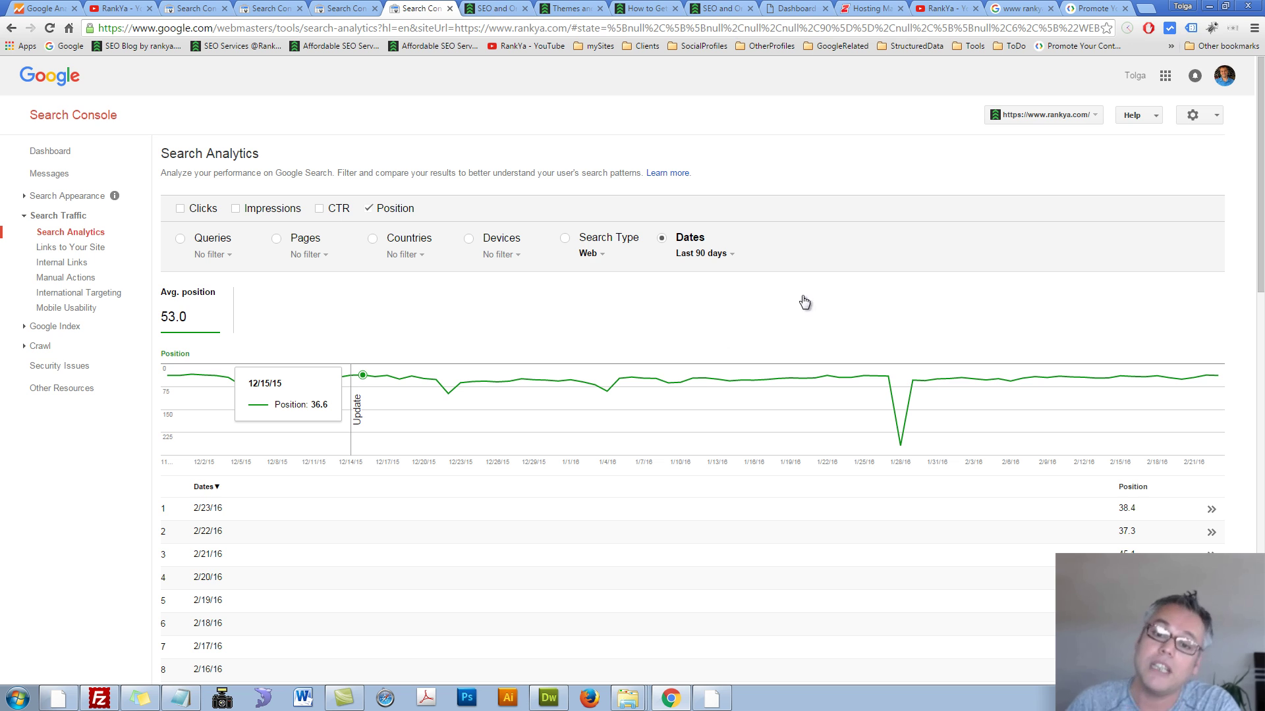
pyautogui.click(55, 326)
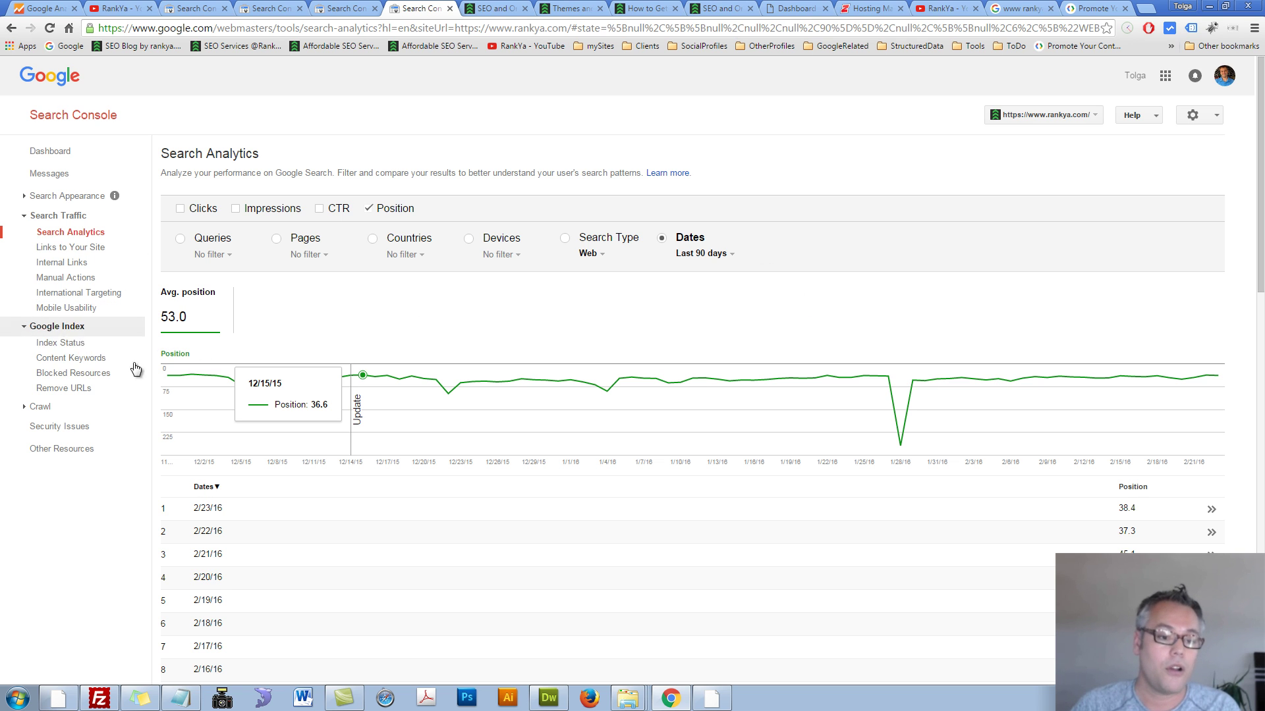
pyautogui.click(66, 390)
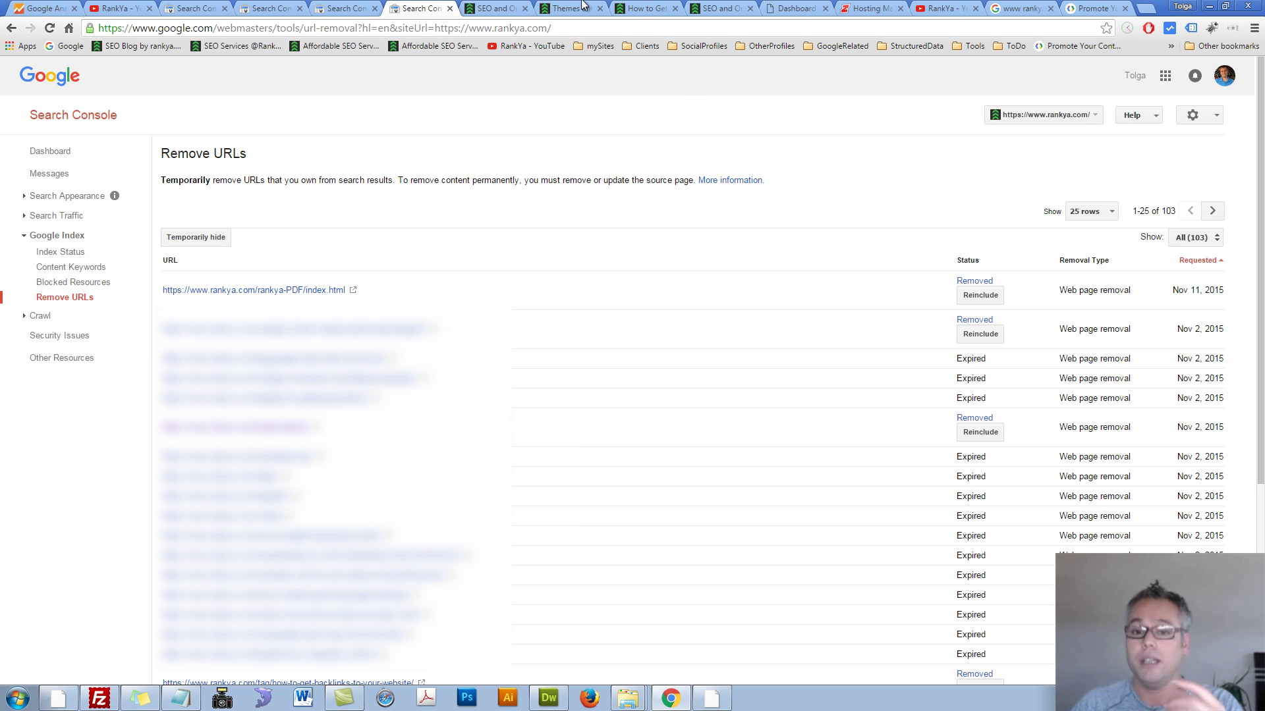
# - View the rankya.com home page and the Google results for "www rankya.com", and return to the Remove URLs list
pyautogui.click(494, 8)
pyautogui.scroll(5, 649, 306)
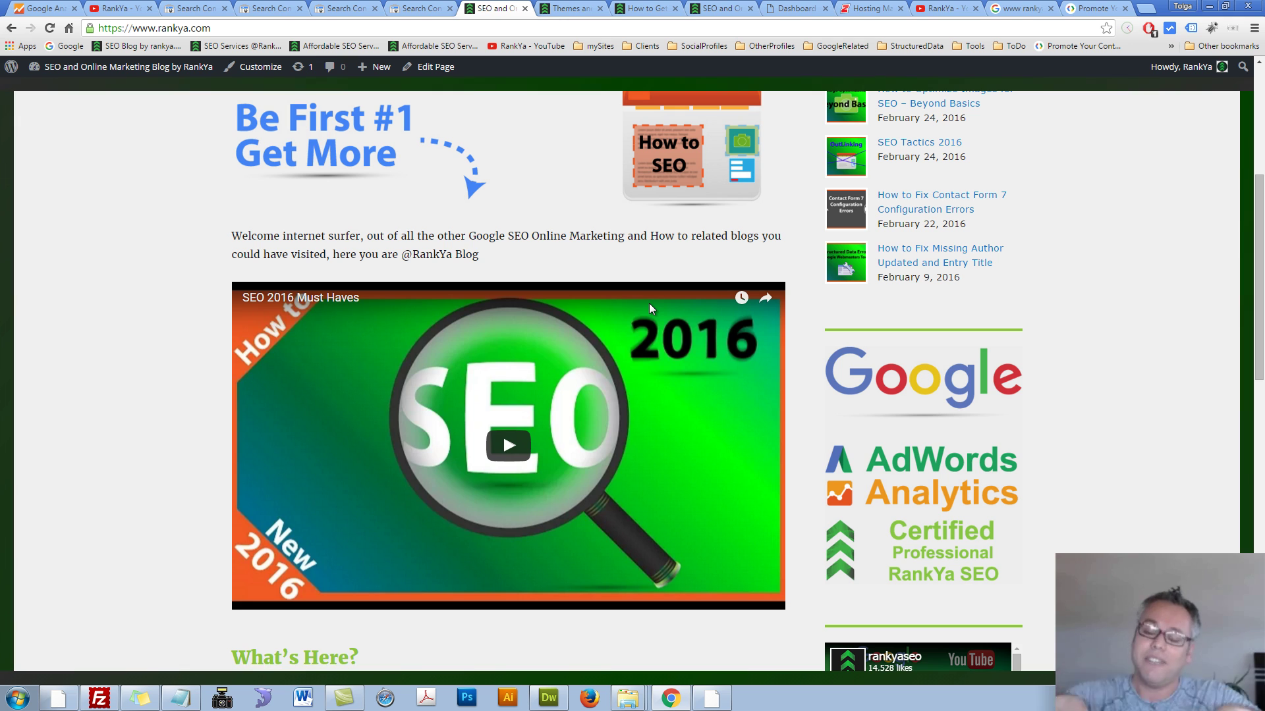
pyautogui.click(434, 9)
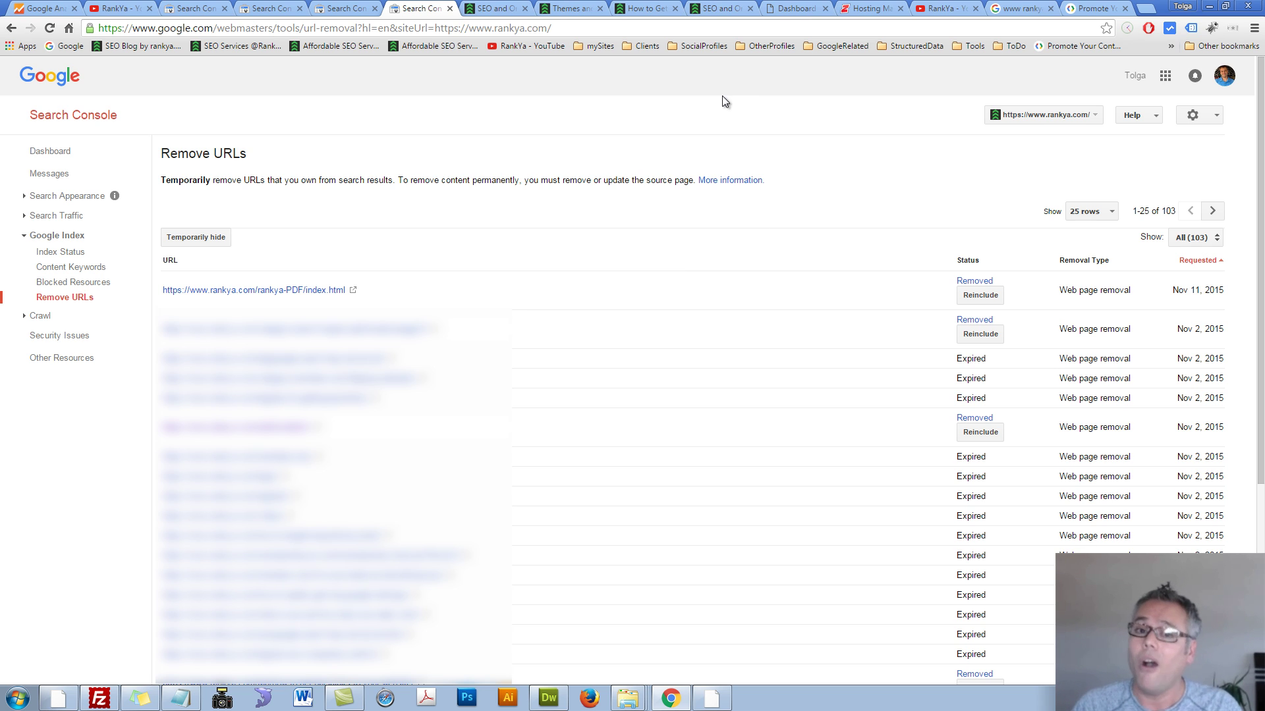
pyautogui.click(1021, 8)
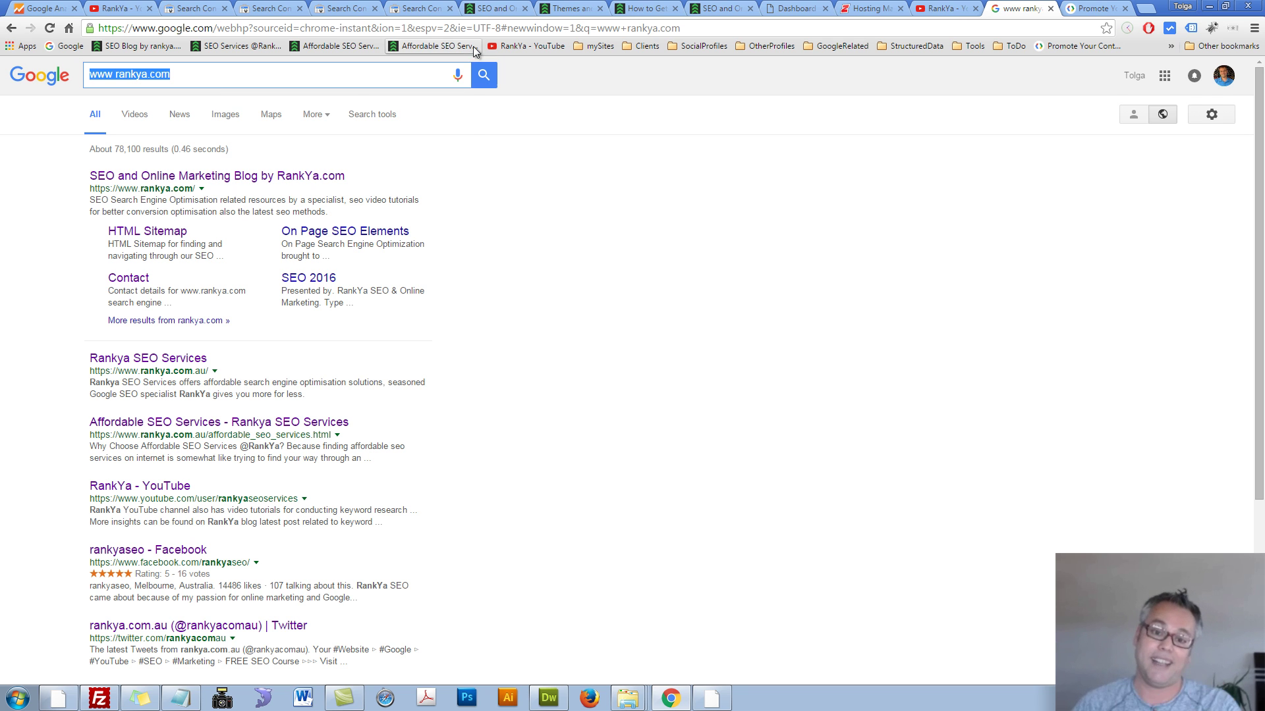
pyautogui.click(416, 7)
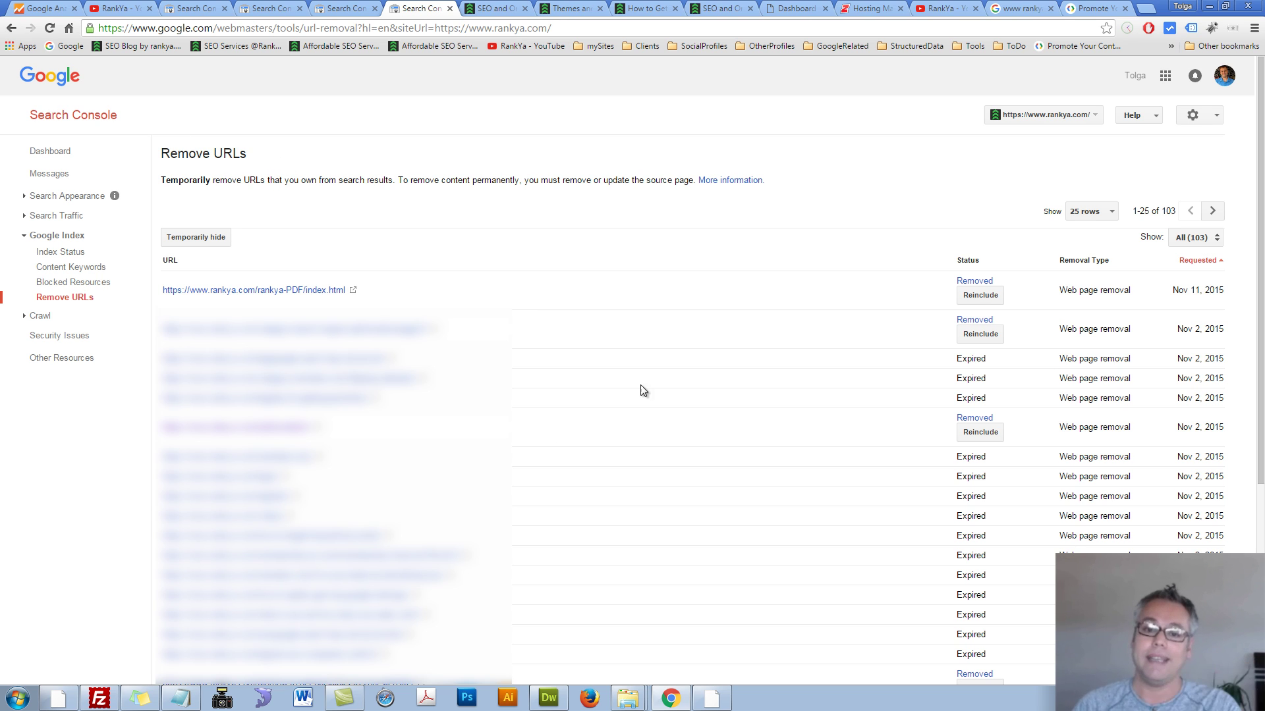
# - Switch to Dreamweaver to view the contents of the local site's wp-content folder, and return to the browser
pyautogui.click(545, 700)
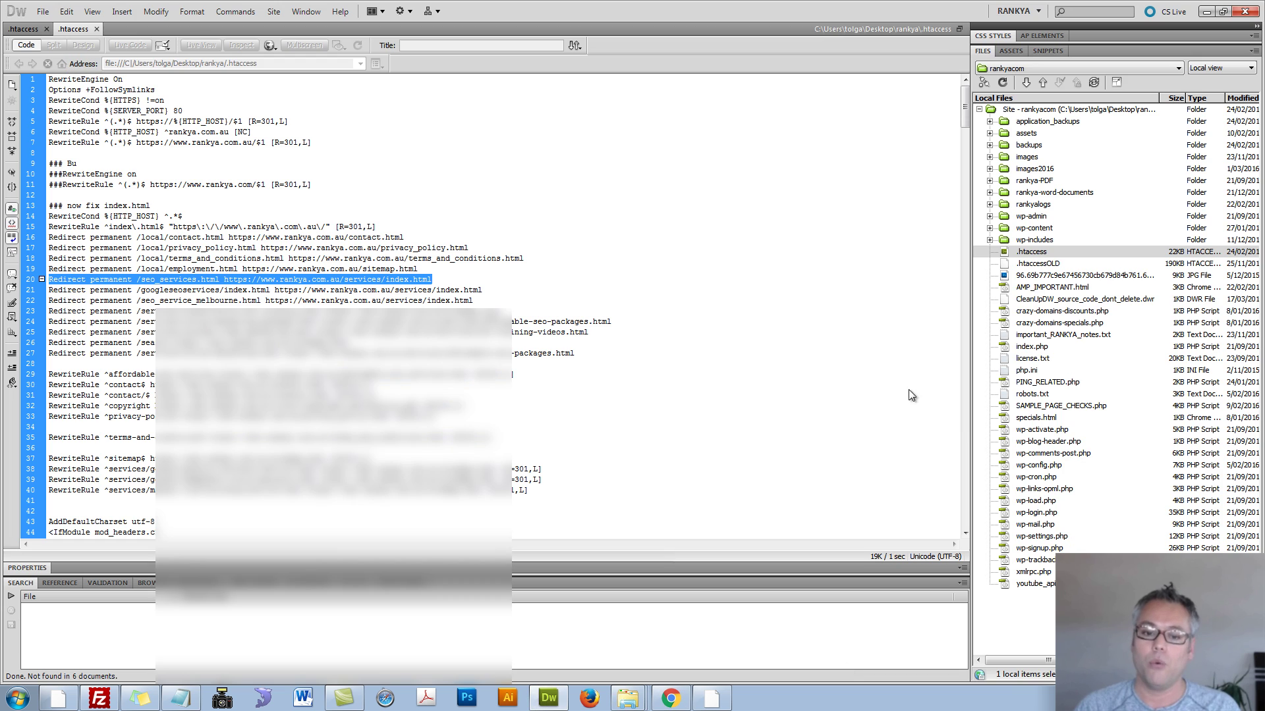
pyautogui.click(990, 228)
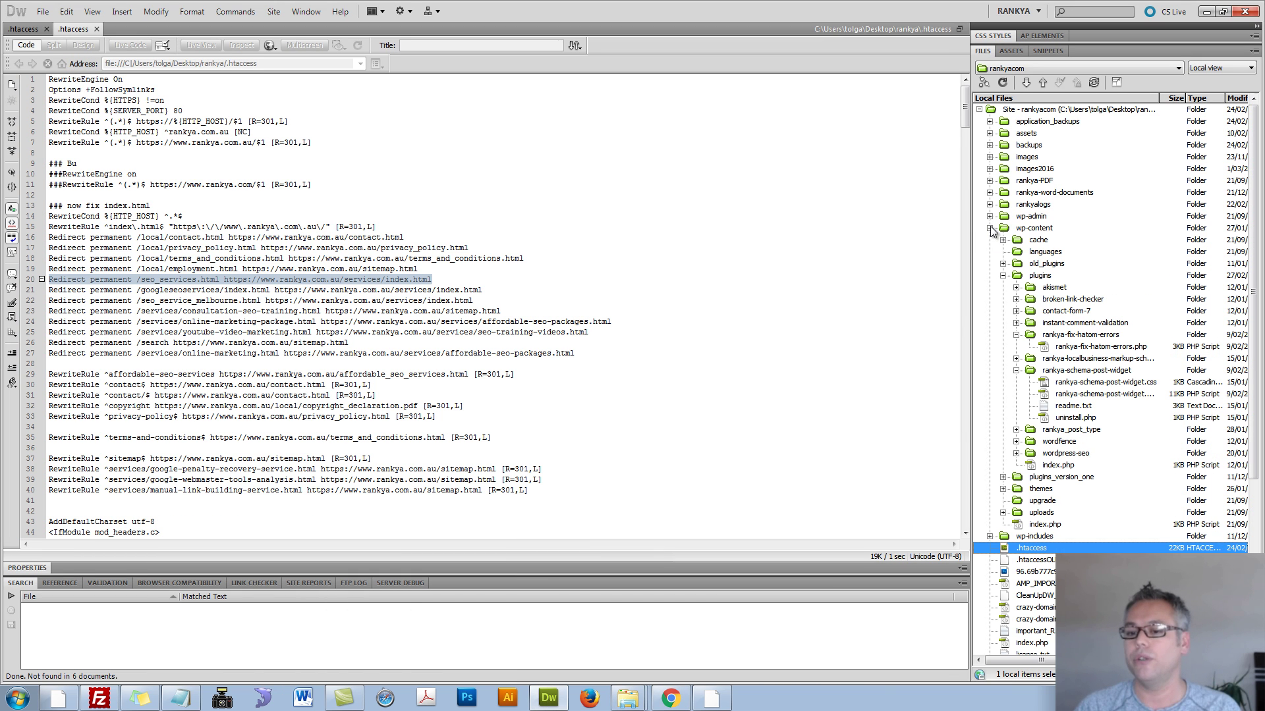
pyautogui.click(670, 698)
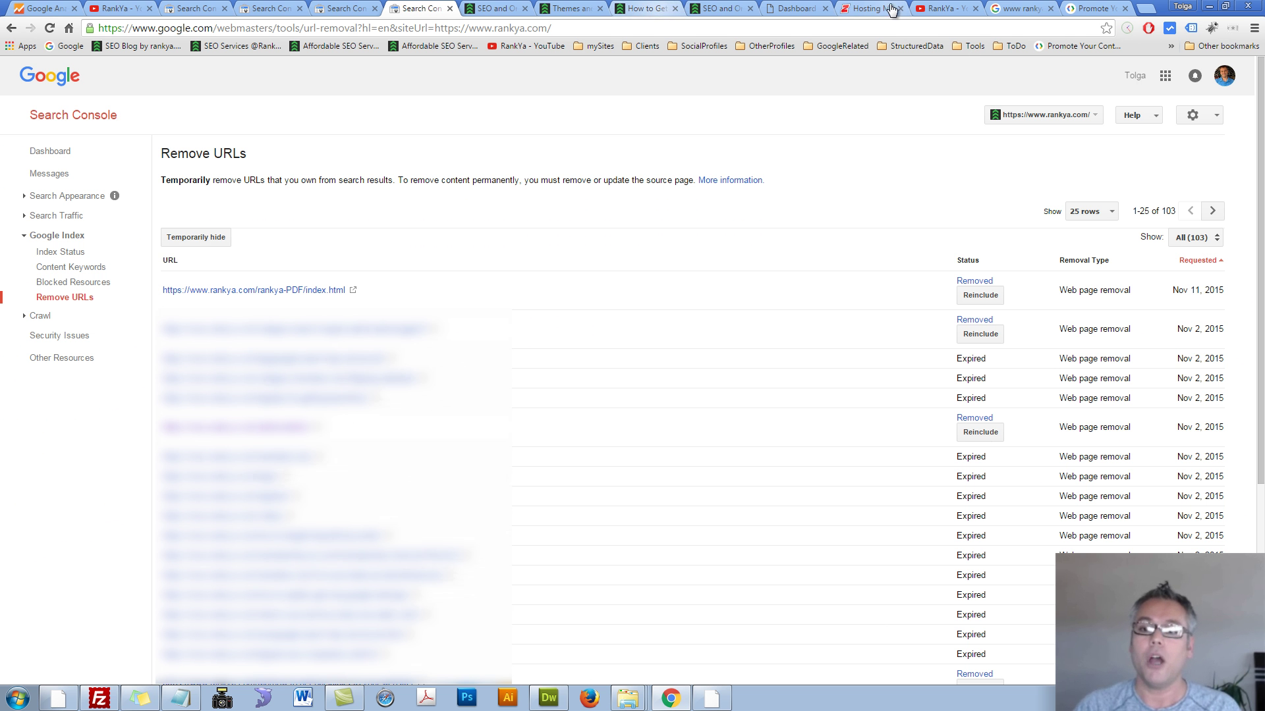
# - Open the File Manager of the rankya.com hosting account and browse to public_html/wp-content/themes
pyautogui.click(868, 8)
pyautogui.press('F5')
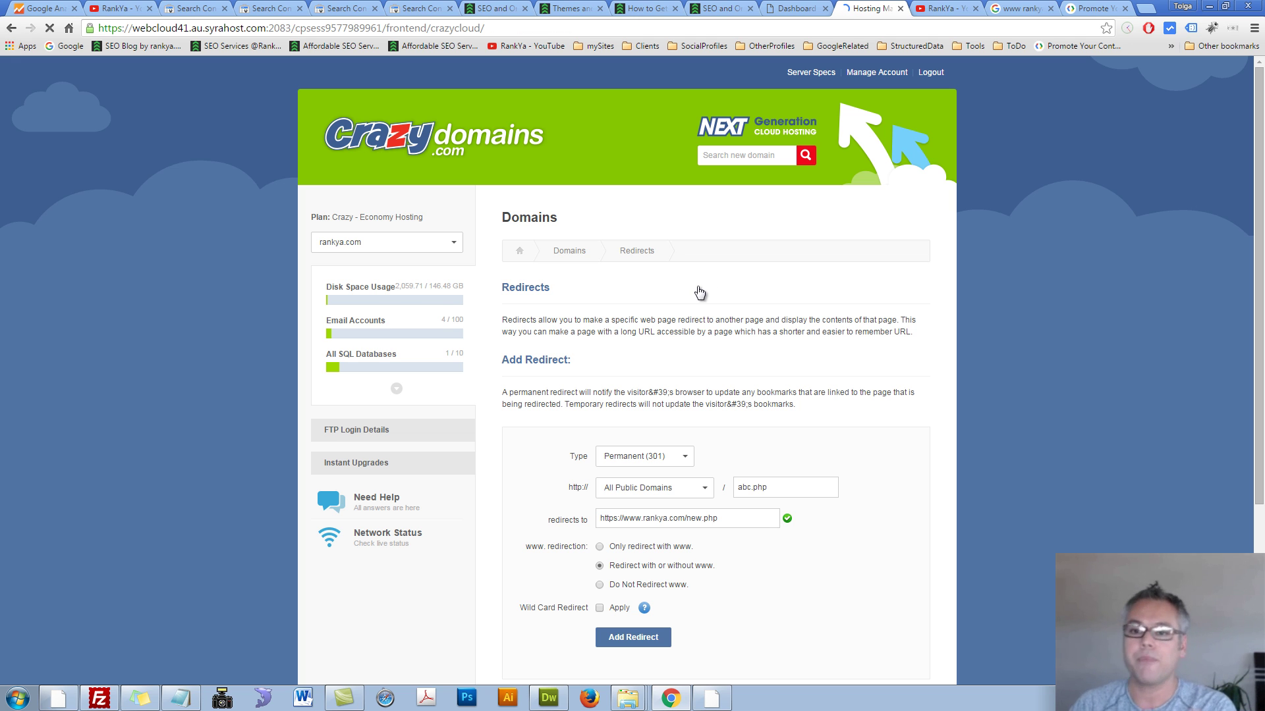
pyautogui.click(669, 302)
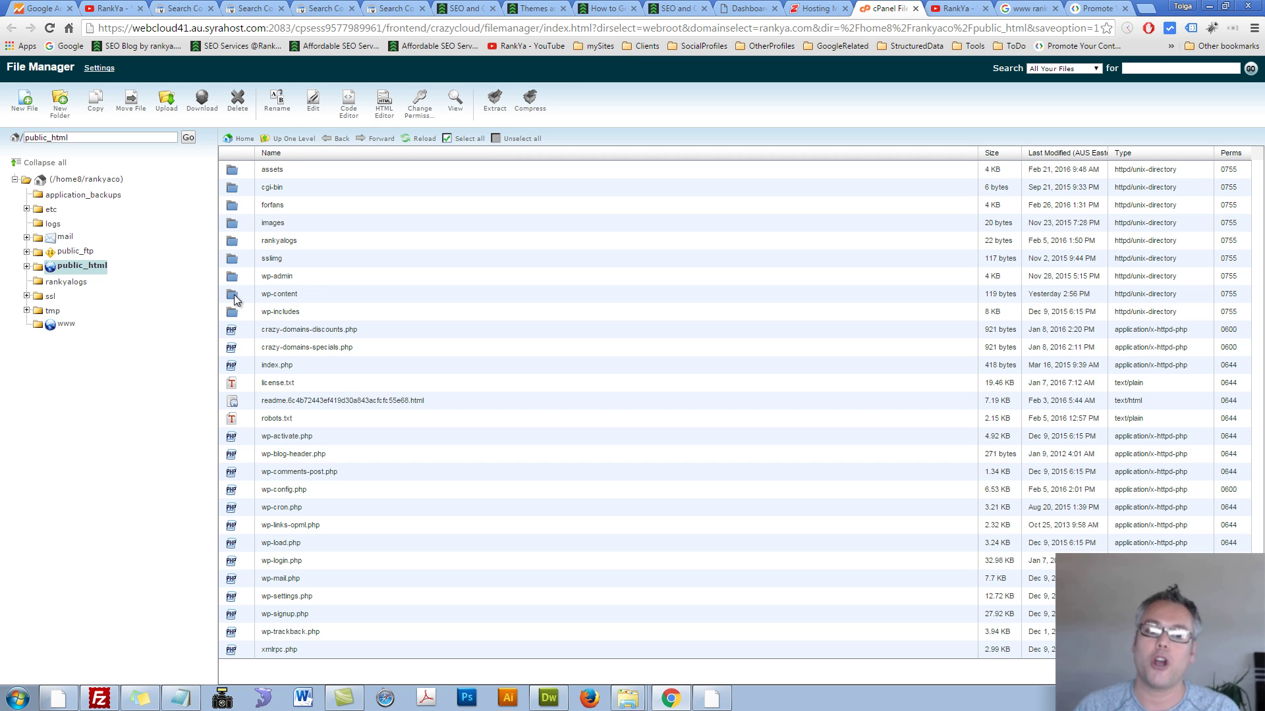
pyautogui.doubleClick(236, 296)
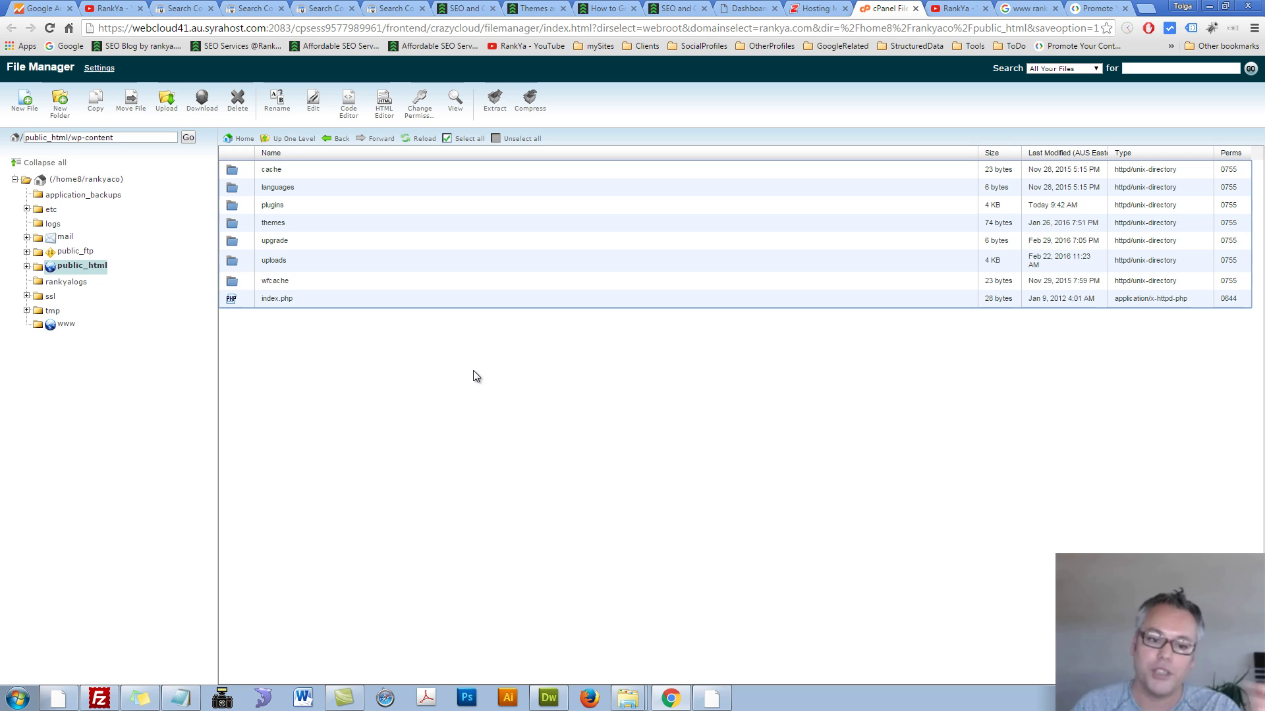
pyautogui.doubleClick(235, 225)
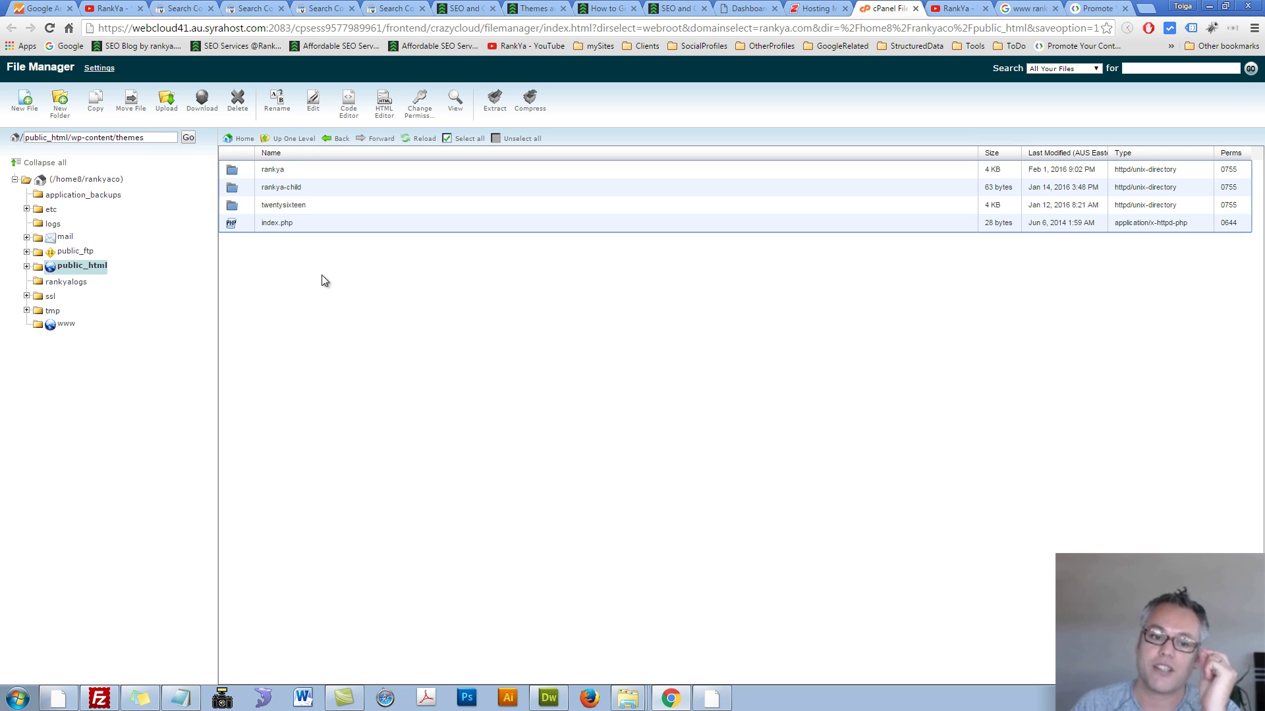
# - Open header.php from the rankya theme folder for editing in the File Manager
pyautogui.doubleClick(235, 171)
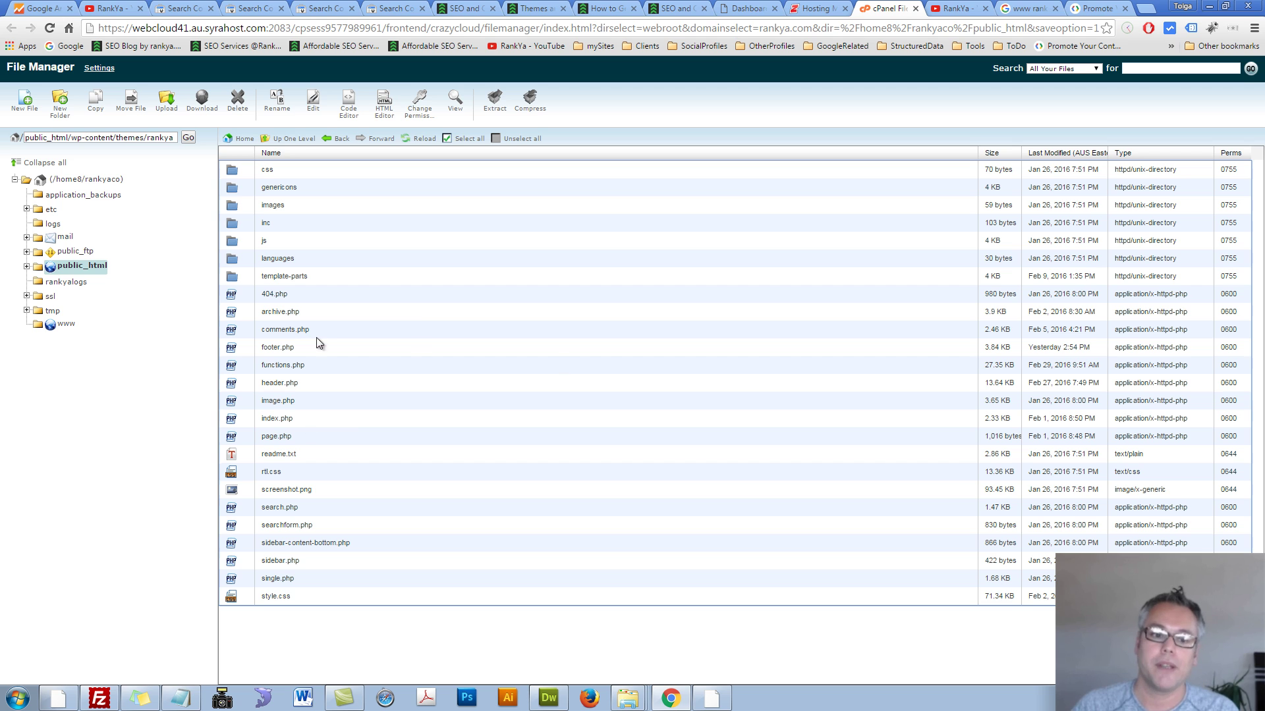
pyautogui.rightClick(230, 387)
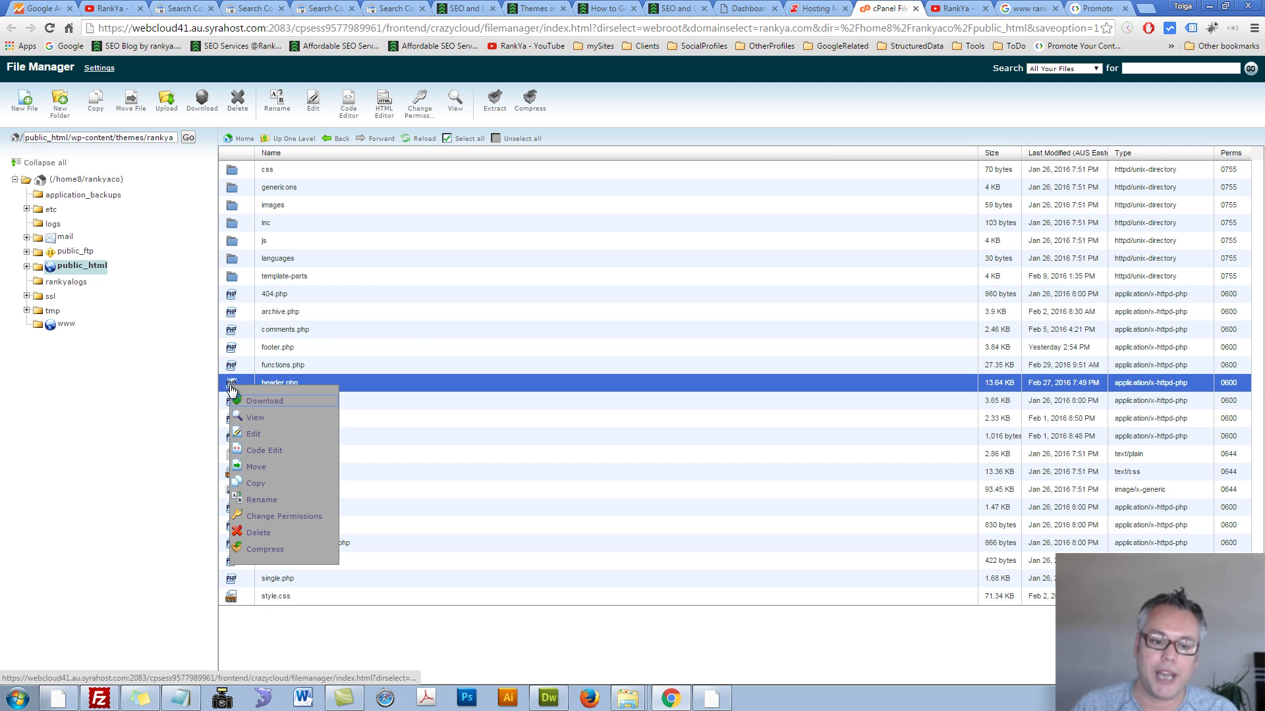
pyautogui.click(255, 436)
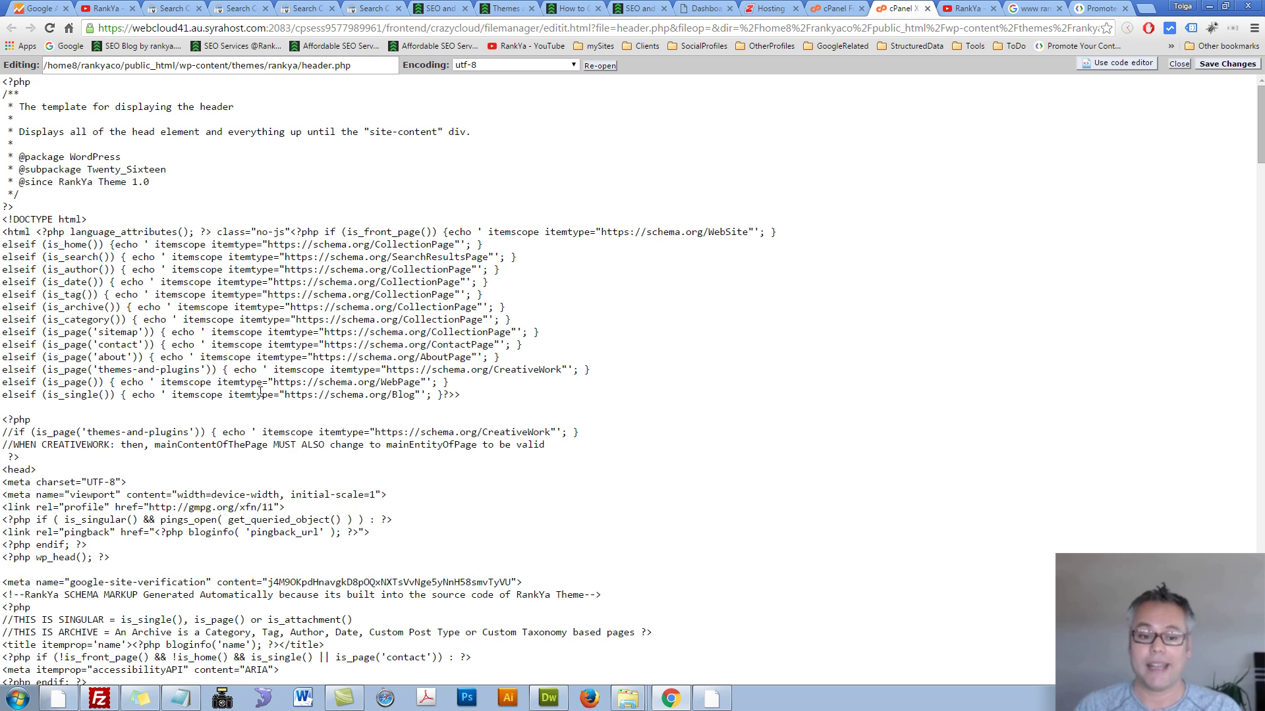
# - Copy the is_home() && !is_front_page() robots meta block and paste it below the front-page JSON-LD closing script tag, separated by blank lines
pyautogui.scroll(-16, 387, 419)
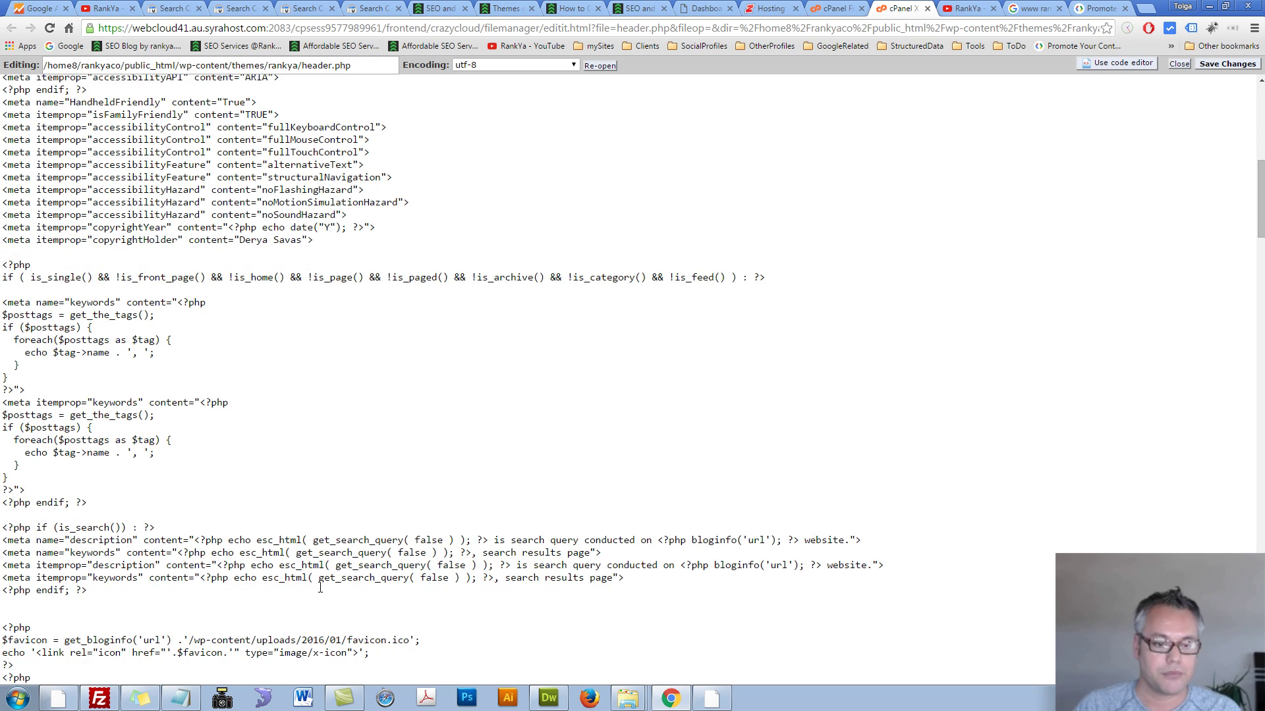
pyautogui.scroll(-7, 319, 589)
pyautogui.moveTo(120, 453); pyautogui.dragTo(2, 389)
pyautogui.hotkey('ctrl', 'c')
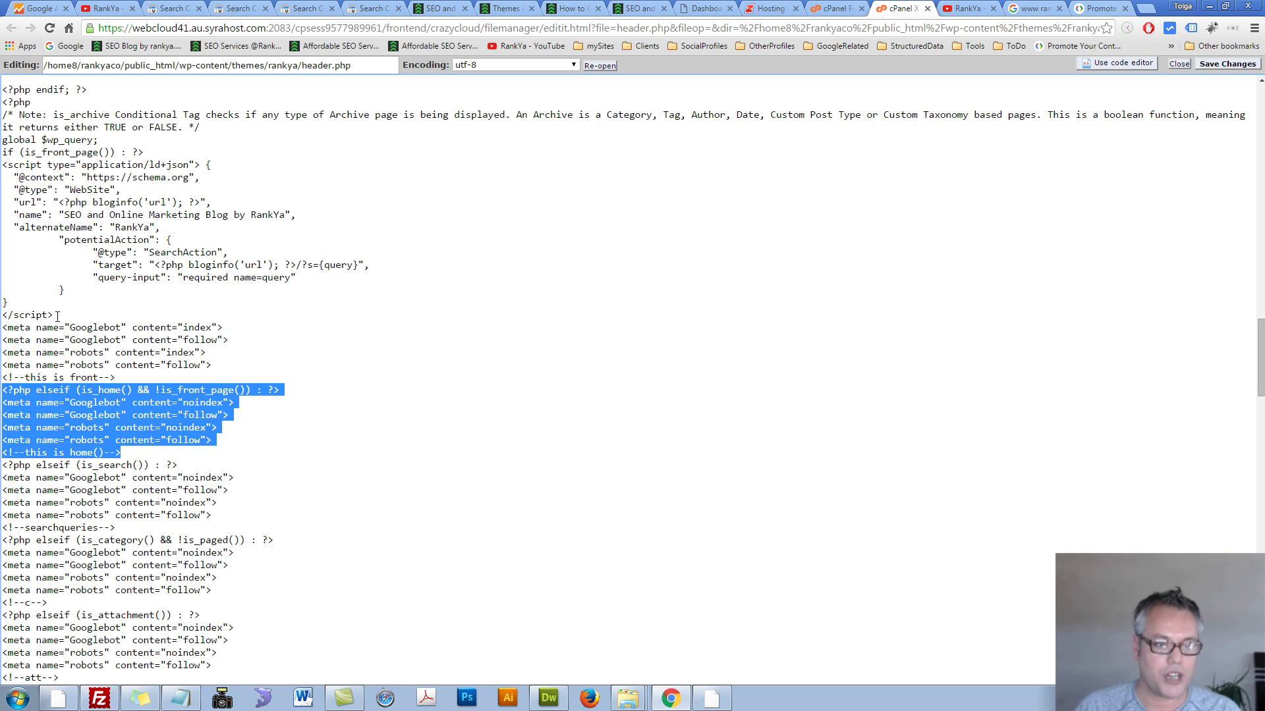
pyautogui.click(58, 317)
pyautogui.press('Return')
pyautogui.press('Return')
pyautogui.press('Return')
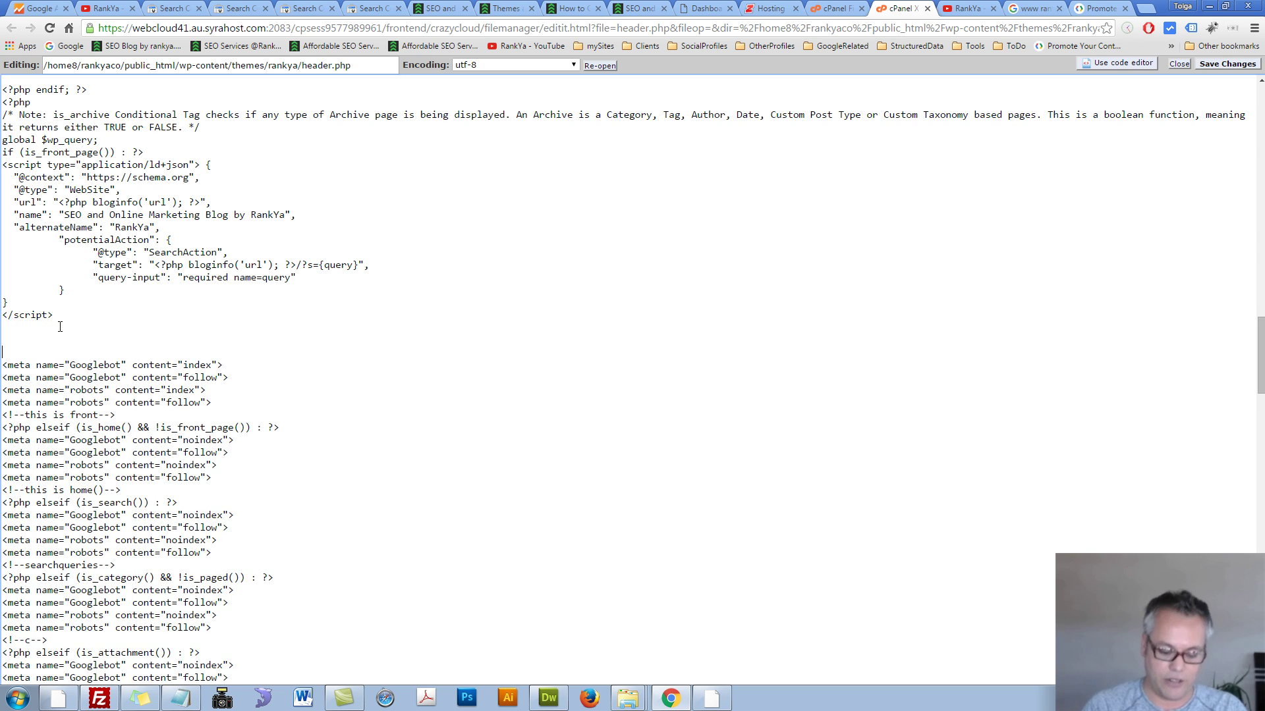
pyautogui.hotkey('ctrl', 'v')
pyautogui.press('Return')
pyautogui.press('Return')
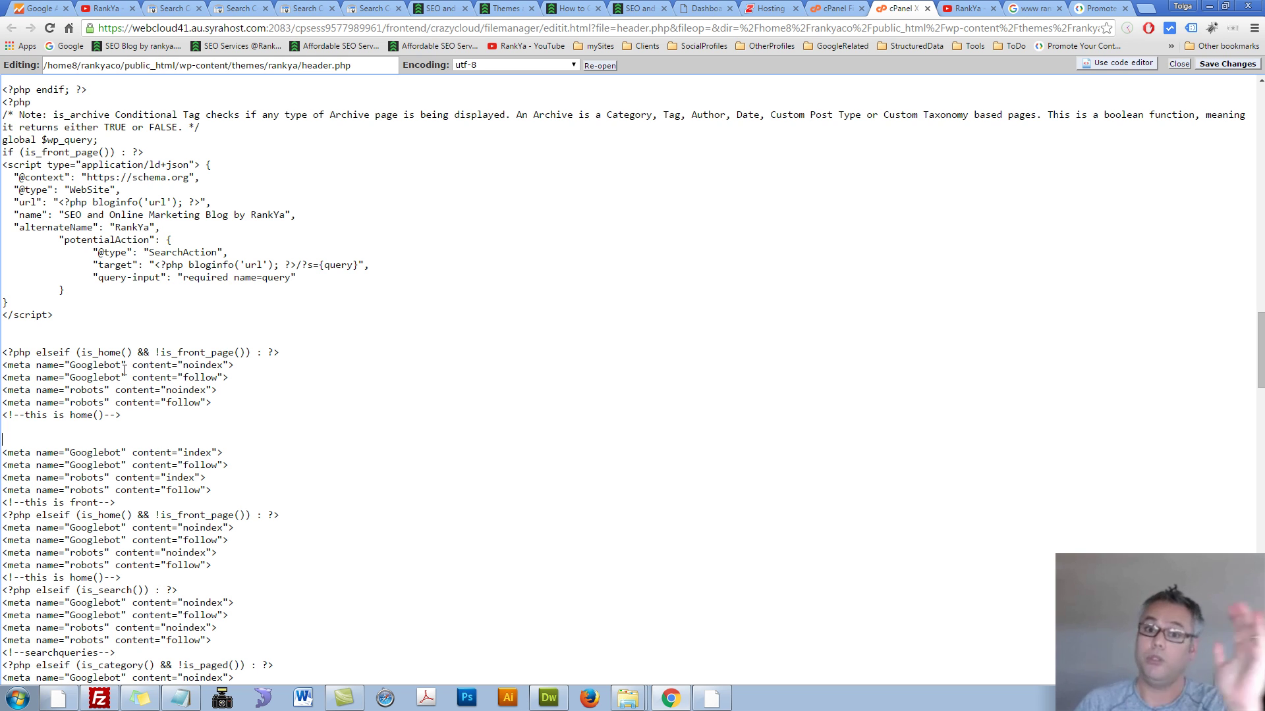
# - View the Remove URLs list in Search Console and return to the header.php editor
pyautogui.click(370, 10)
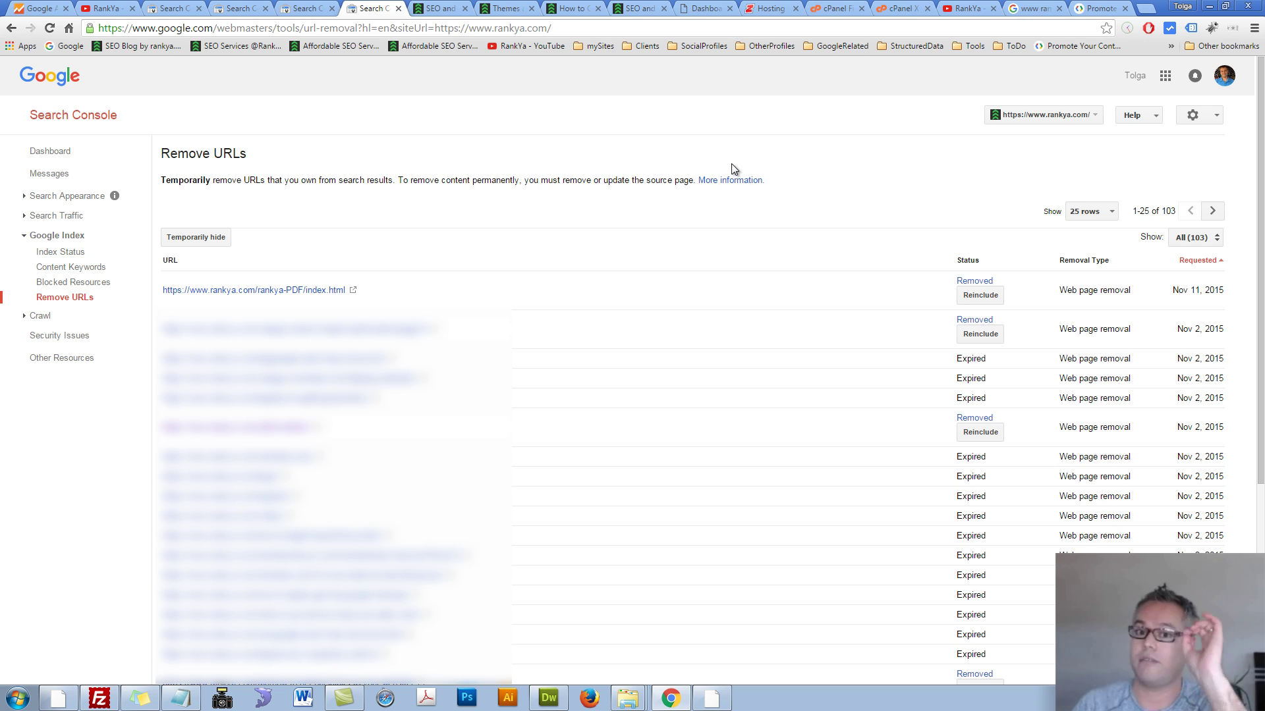
pyautogui.click(903, 8)
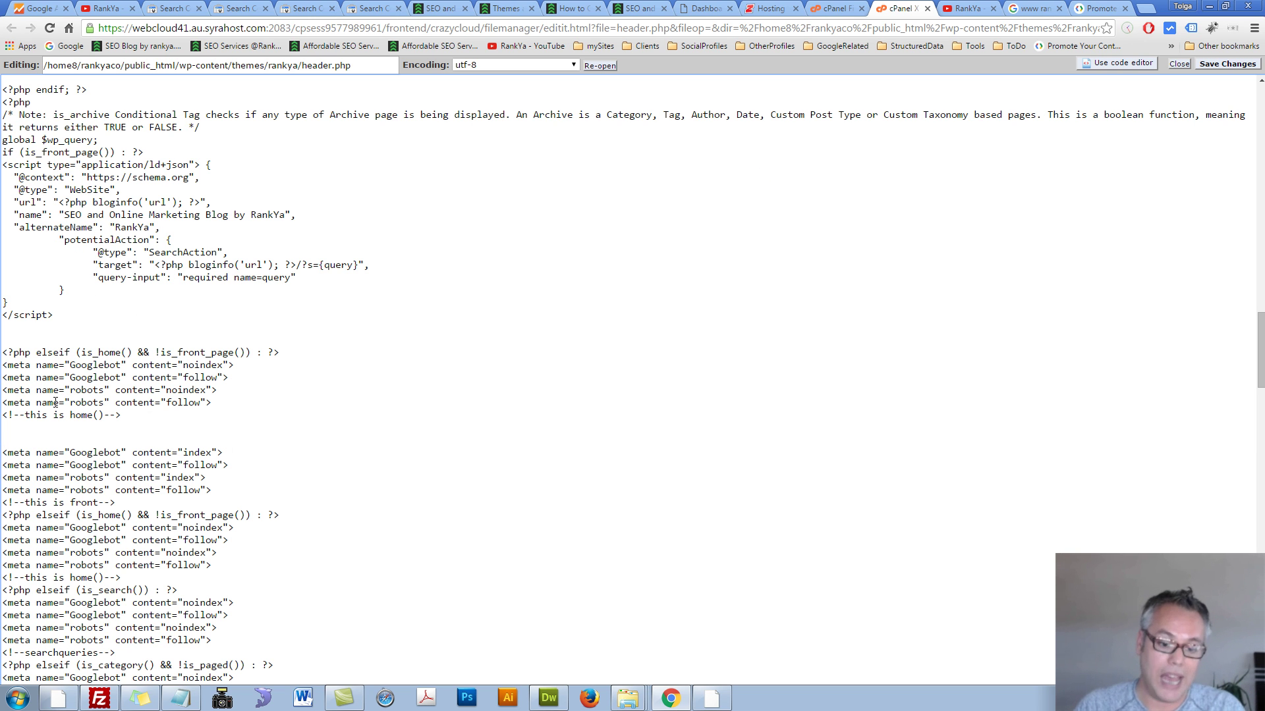
# - Change the pasted block's opening condition to <?php if (is_page(A)) : ?>
pyautogui.click(58, 353)
pyautogui.press('BackSpace')
pyautogui.press('BackSpace')
pyautogui.press('BackSpace')
pyautogui.press('BackSpace')
pyautogui.moveTo(76, 353); pyautogui.dragTo(224, 354)
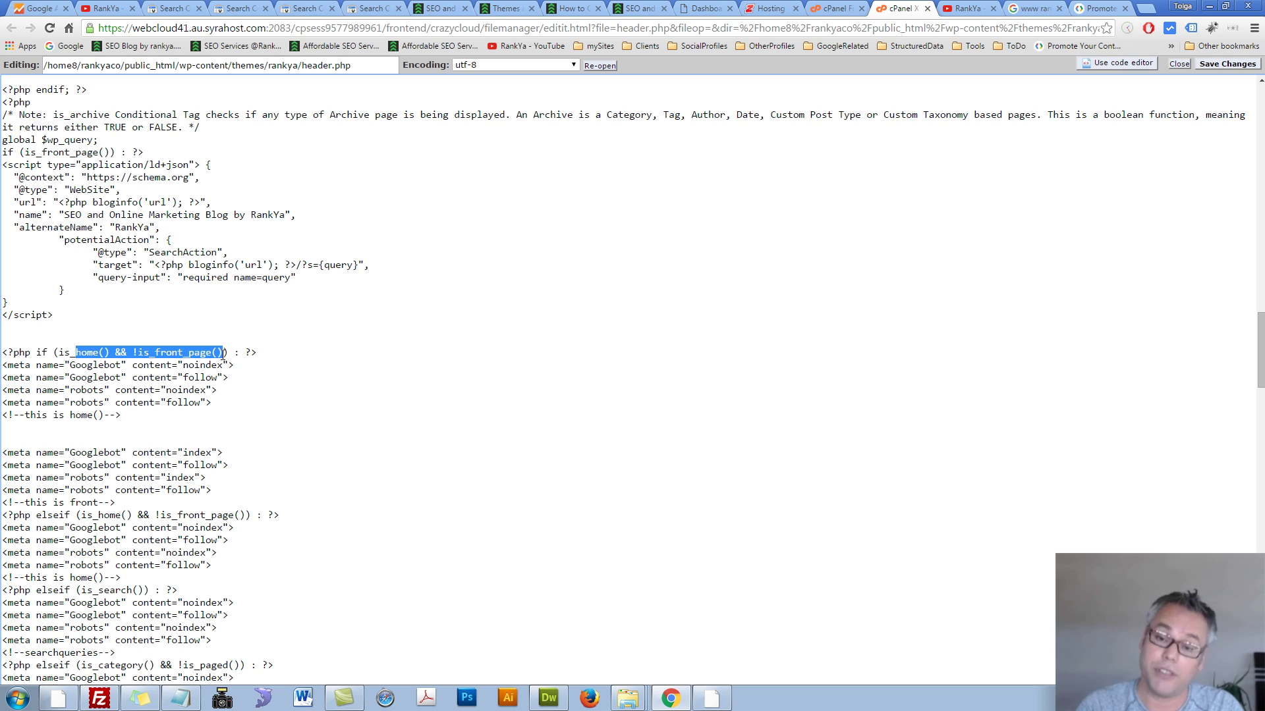
pyautogui.write('page()')
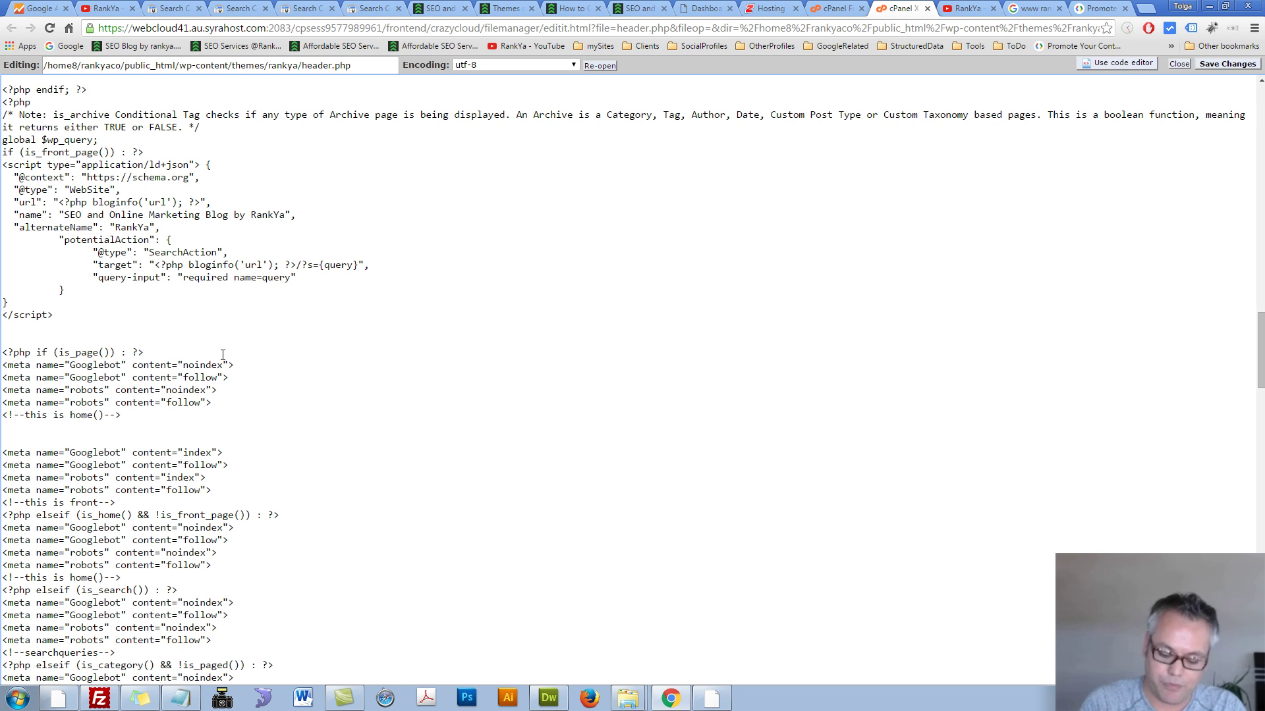
pyautogui.write('A')
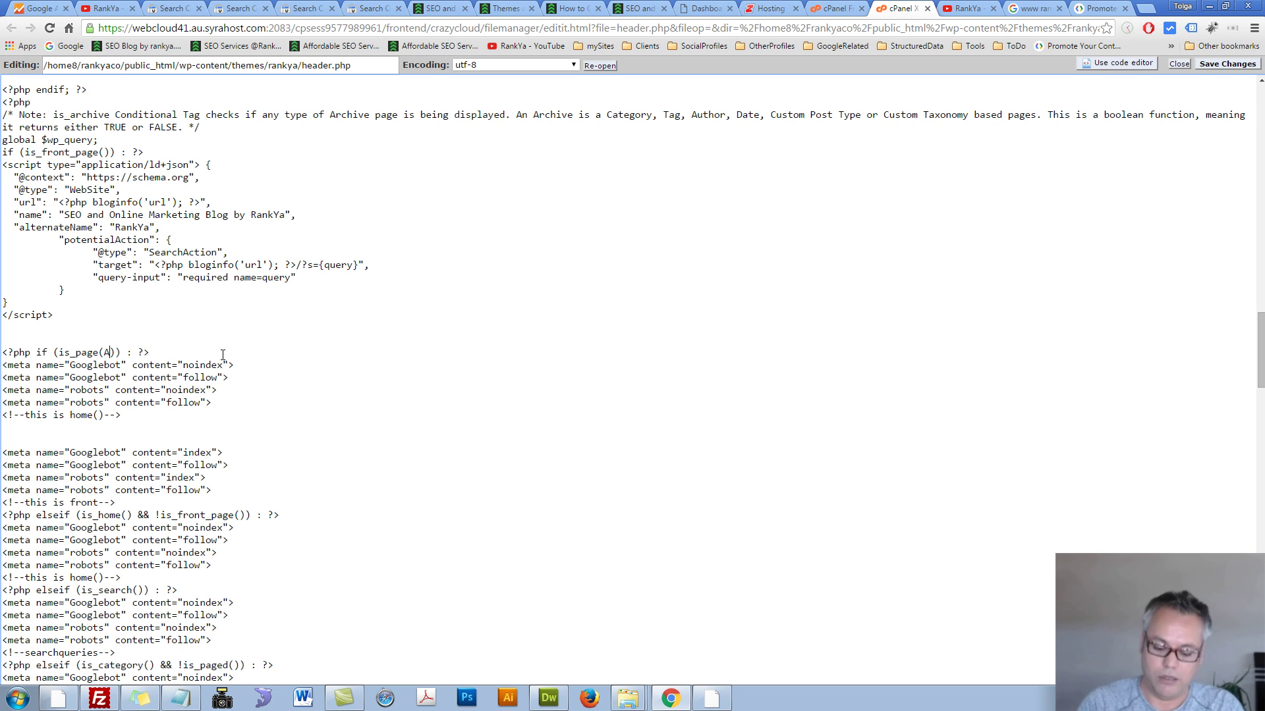
pyautogui.press('BackSpace')
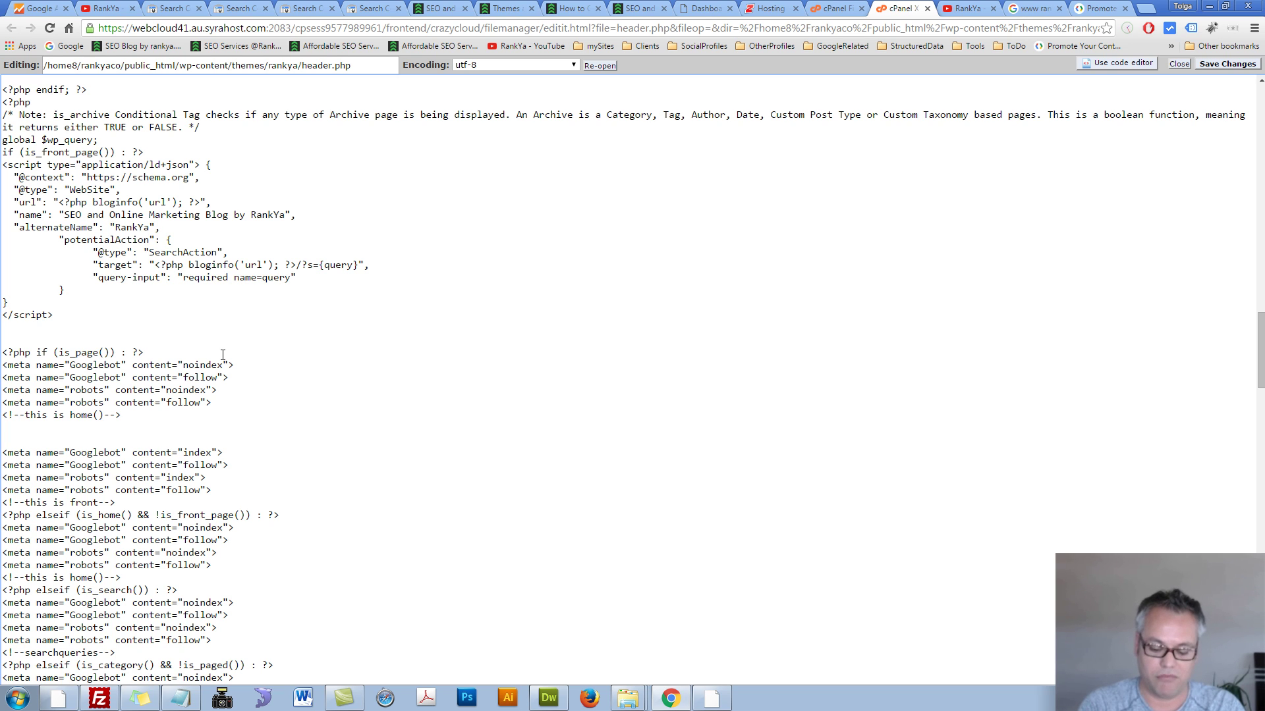
pyautogui.write('99')
pyautogui.press('BackSpace')
pyautogui.press('BackSpace')
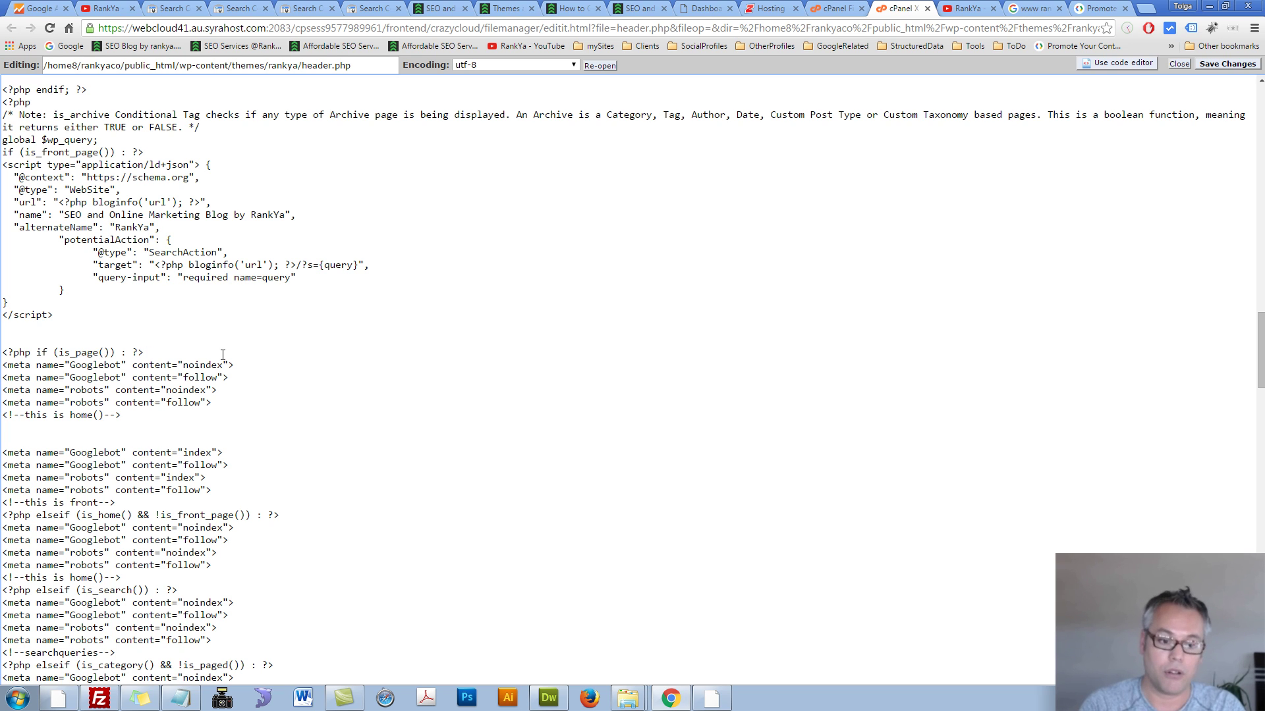
pyautogui.write('A')
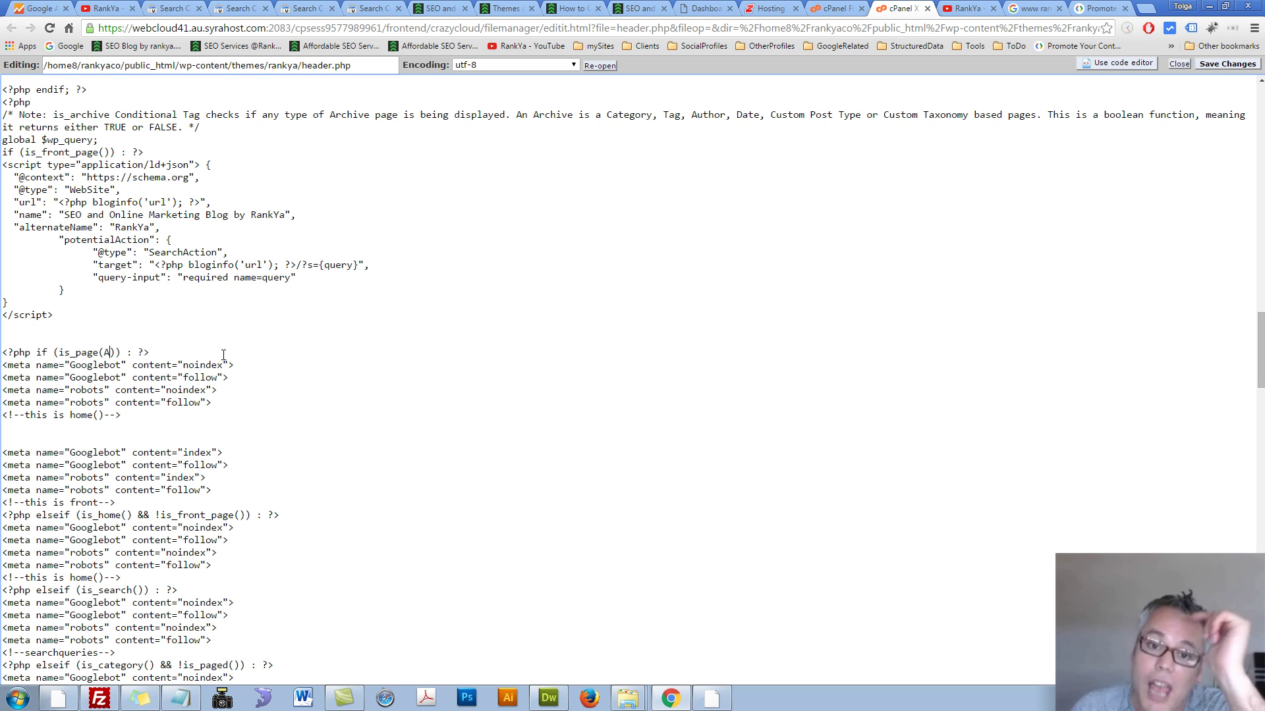
# - Change the closing comment of the pasted block to <!--this is page A-->
pyautogui.doubleClick(59, 415)
pyautogui.moveTo(71, 416); pyautogui.dragTo(106, 416)
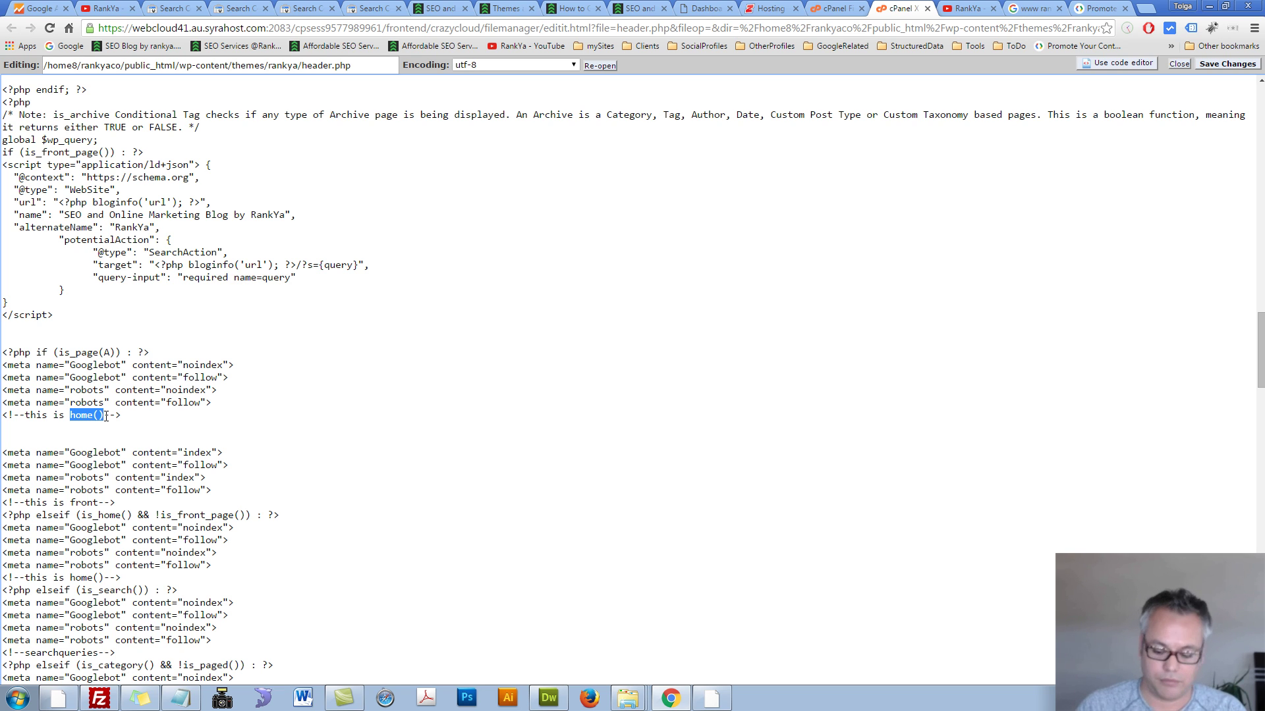
pyautogui.press('BackSpace')
pyautogui.write('page ')
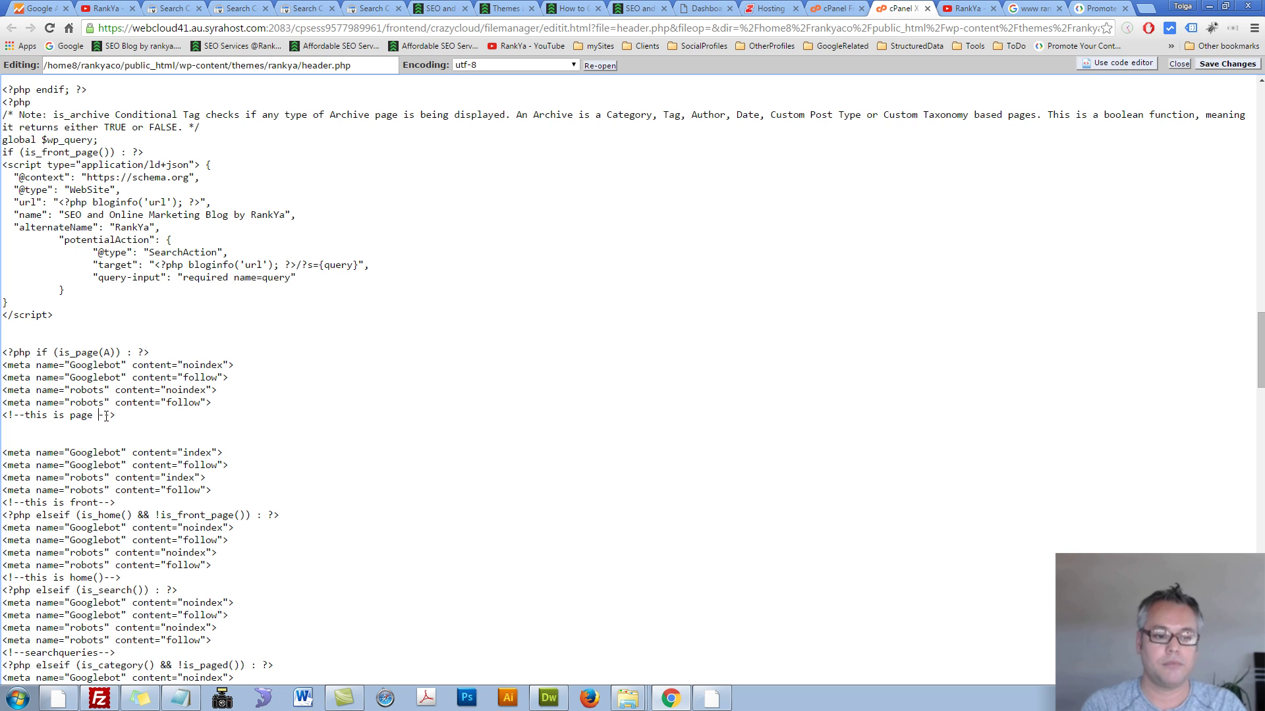
pyautogui.write('A')
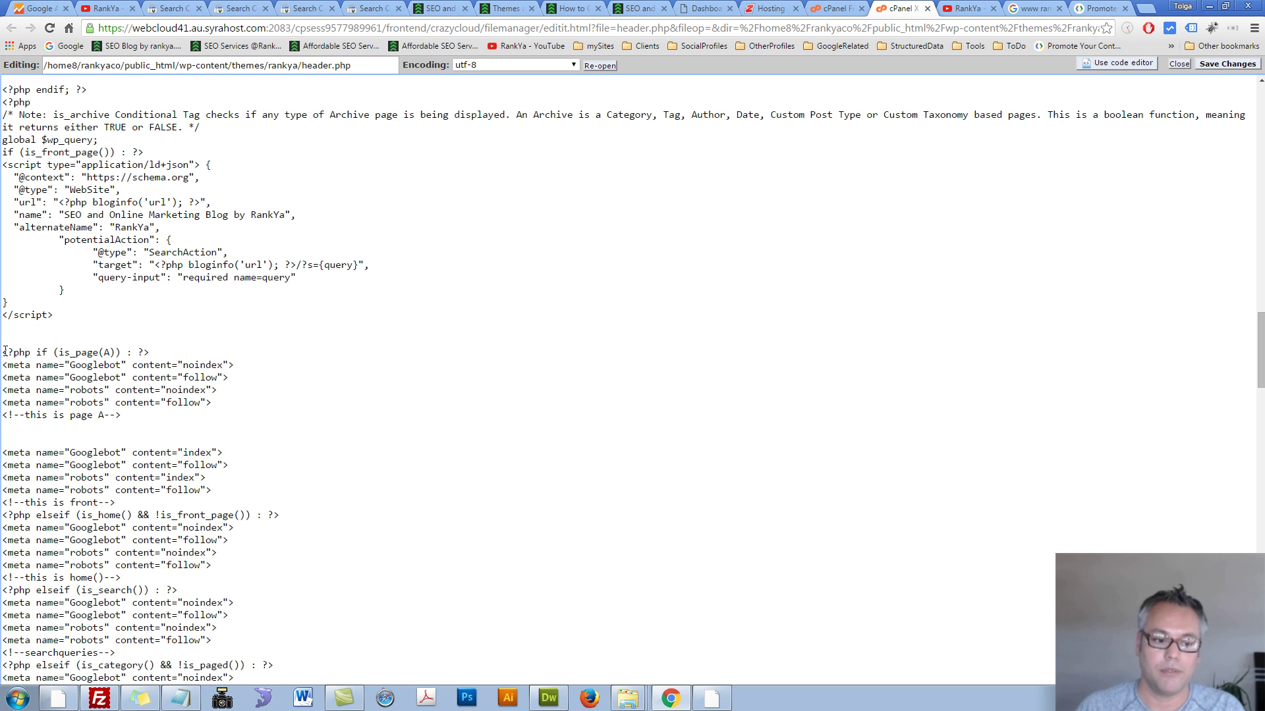
# - Highlight the page A block, including its Googlebot noindex and follow values, to review the markup
pyautogui.moveTo(6, 350); pyautogui.dragTo(141, 415)
pyautogui.click(225, 416)
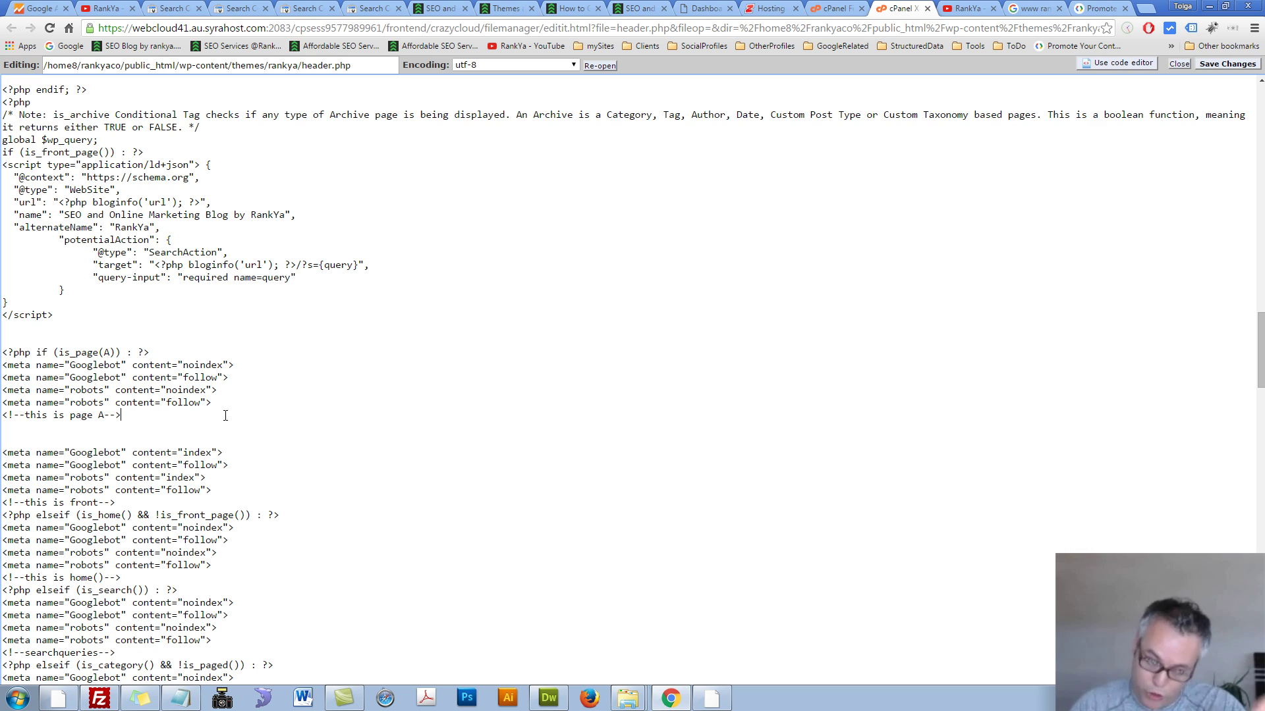
pyautogui.doubleClick(197, 364)
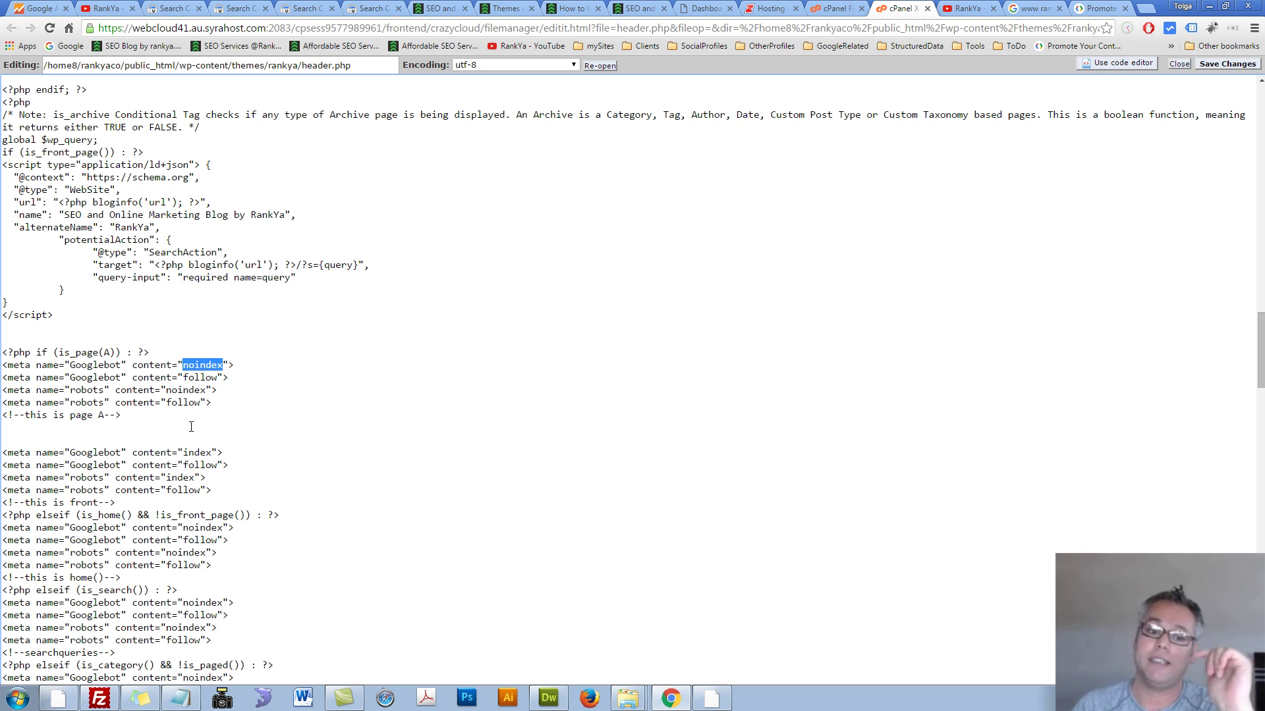
pyautogui.doubleClick(199, 377)
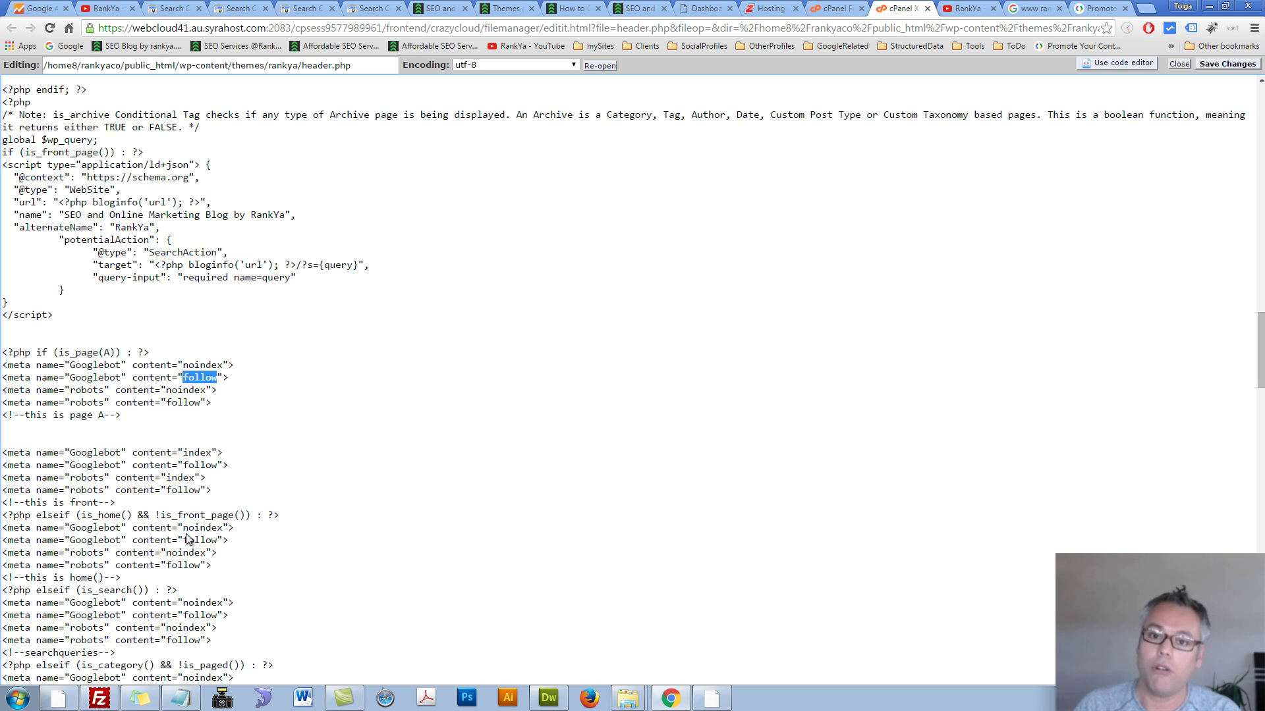
# - Return to Search Console, open the Crawl Errors report for rankya.com, and open Remove URLs in a separate browser tab
pyautogui.click(371, 8)
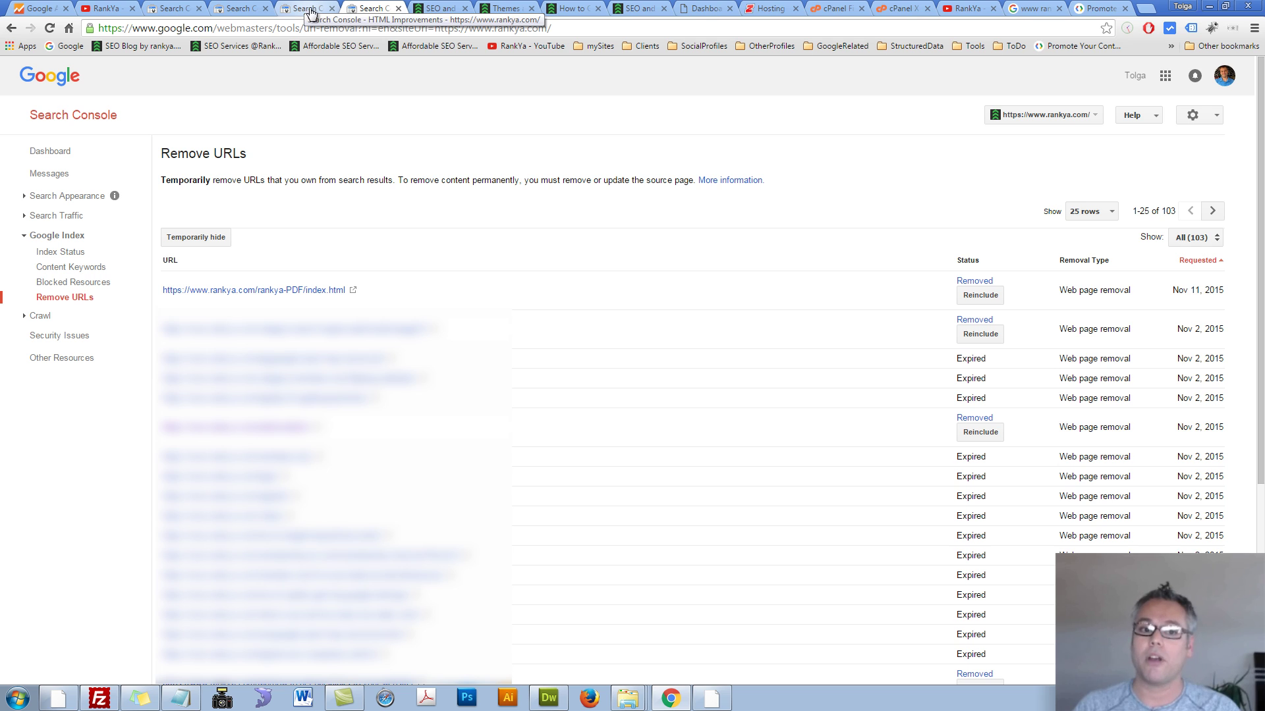
pyautogui.click(60, 314)
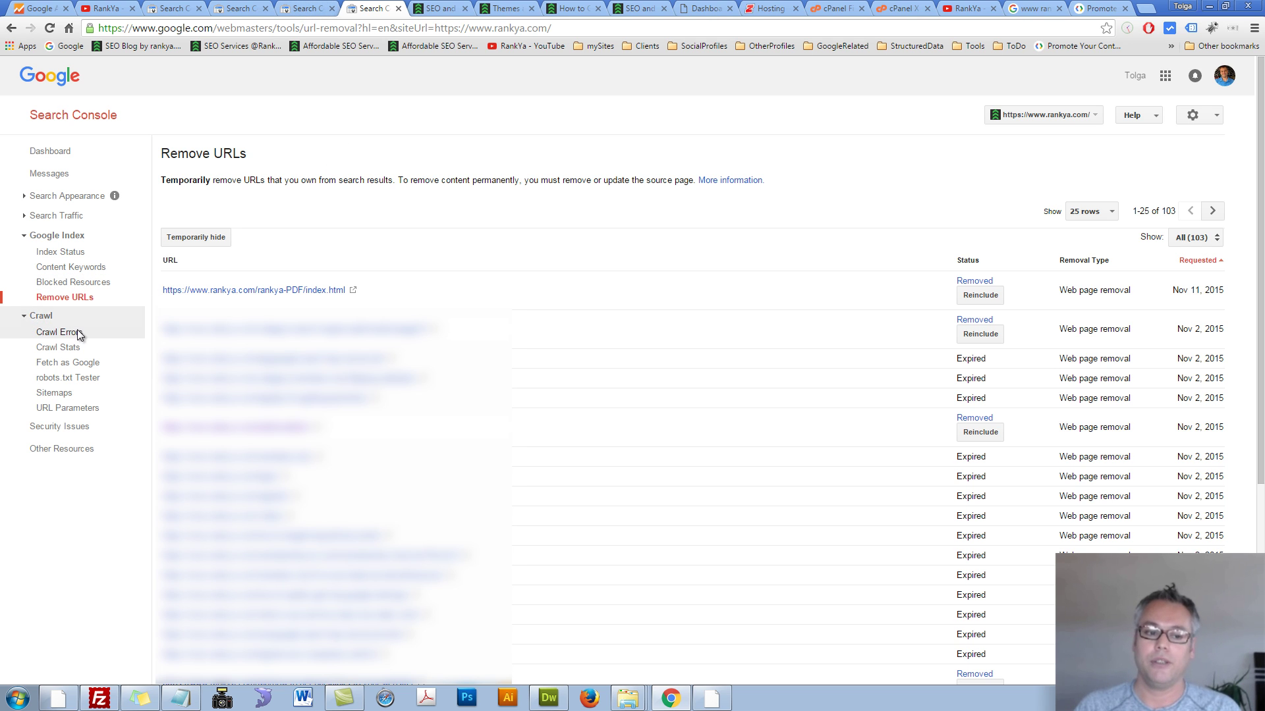
pyautogui.click(77, 331)
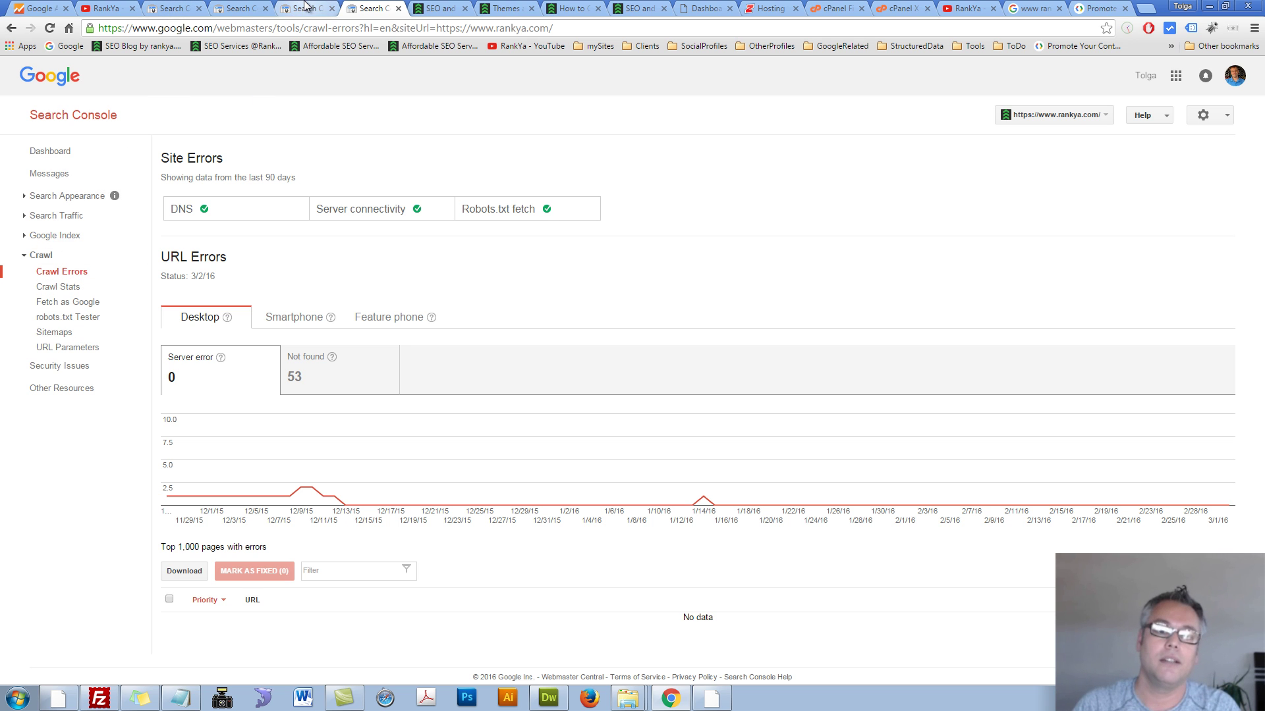
pyautogui.click(53, 235)
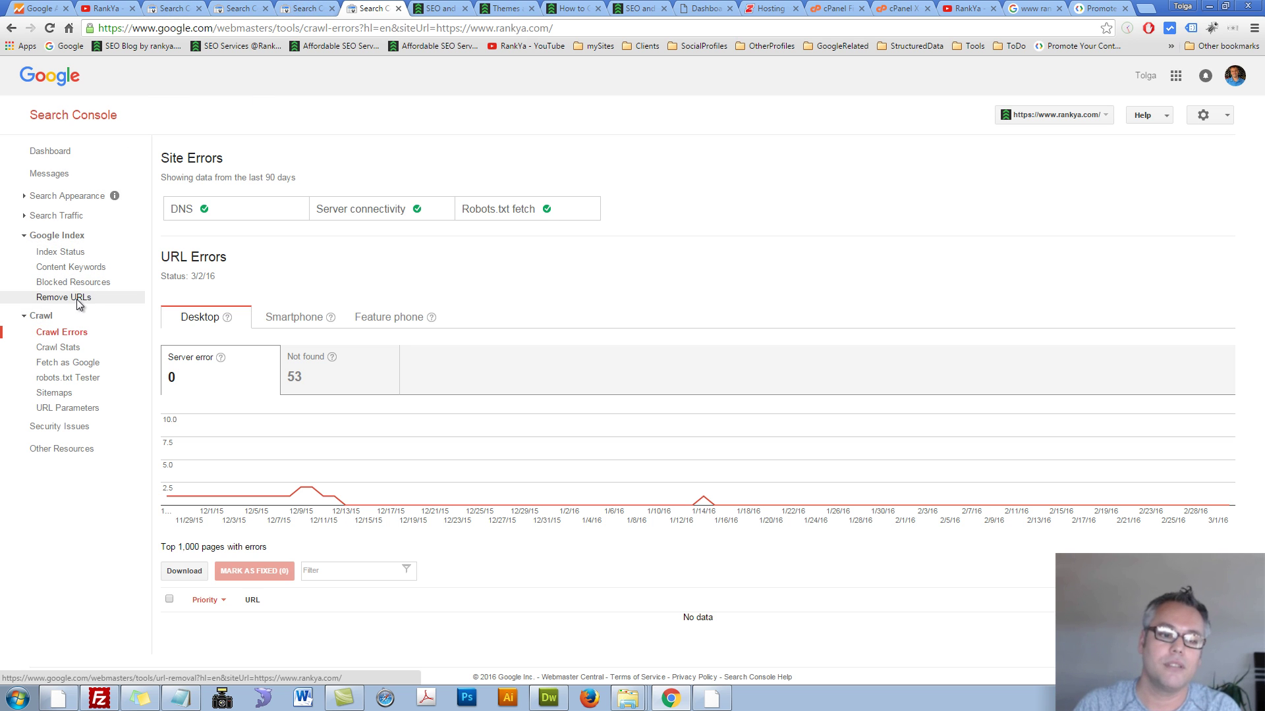
pyautogui.middleClick(78, 299)
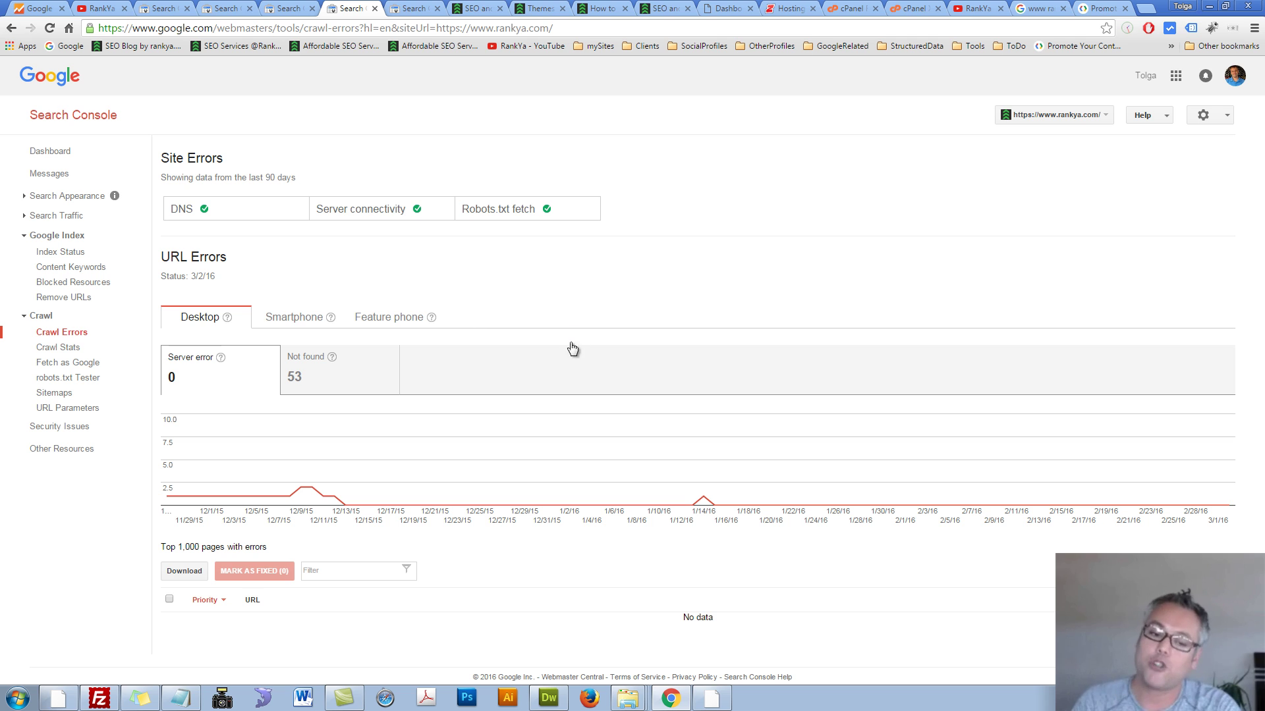
# - Open the desktop Not found error for google-advanced-search-operators/, visit its live URL, and return to the error details
pyautogui.click(322, 379)
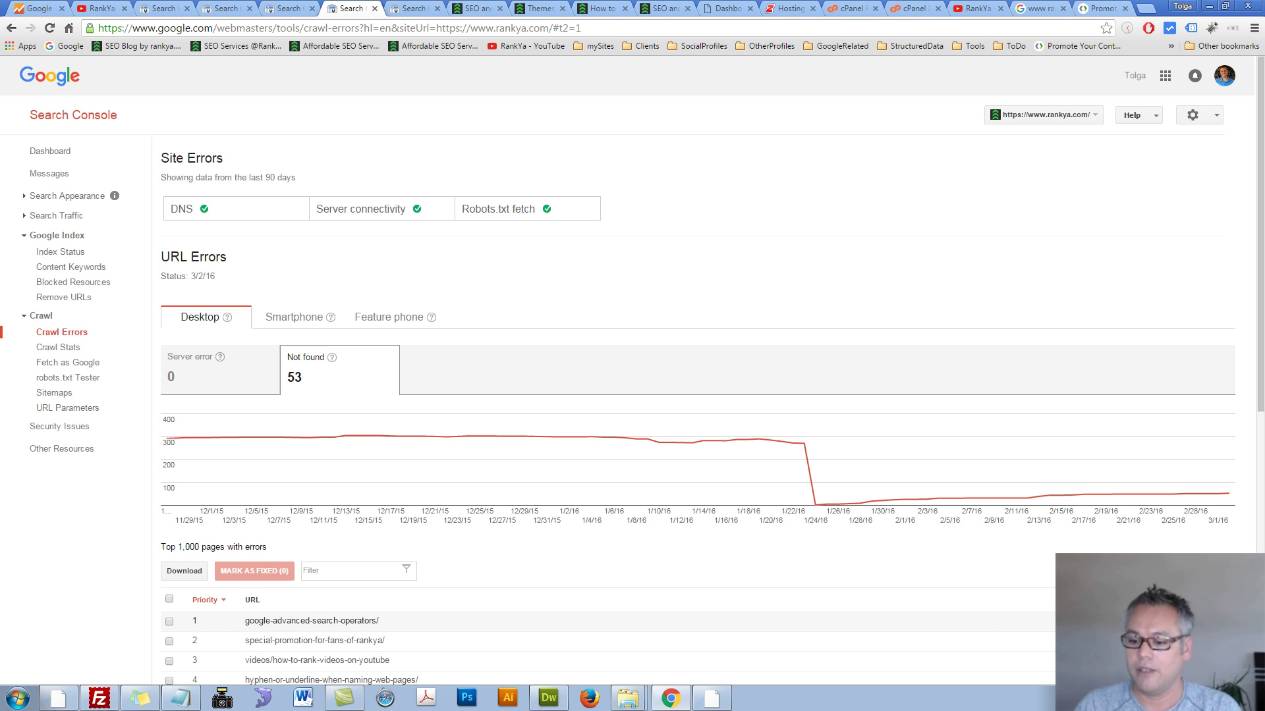
pyautogui.click(352, 623)
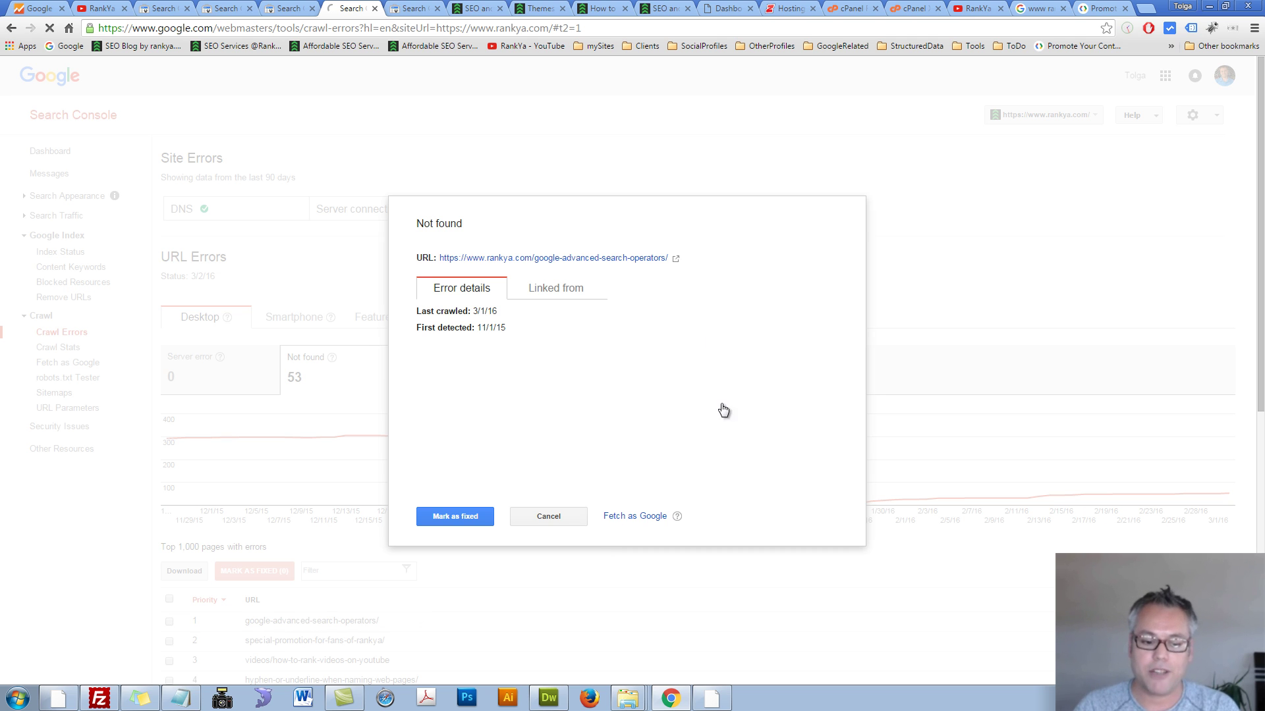
pyautogui.click(543, 259)
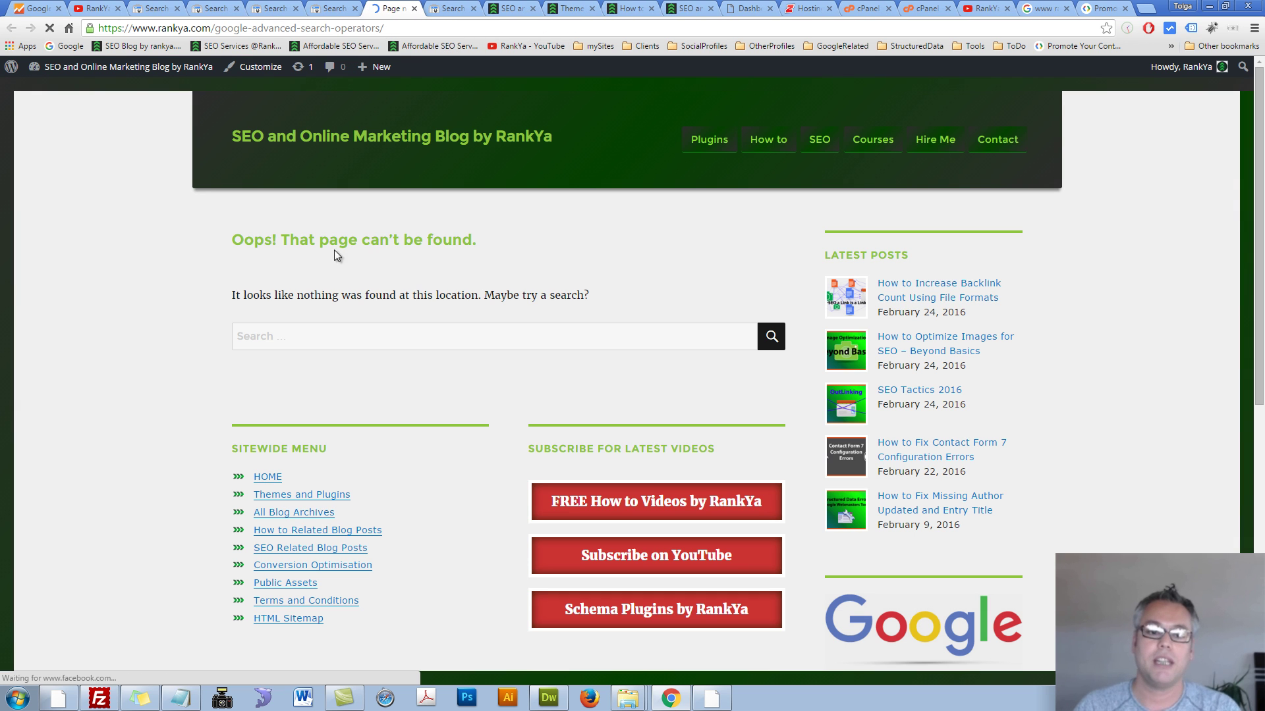
pyautogui.moveTo(290, 242); pyautogui.dragTo(532, 251)
pyautogui.hotkey('ctrl', 'shift', 'Tab')
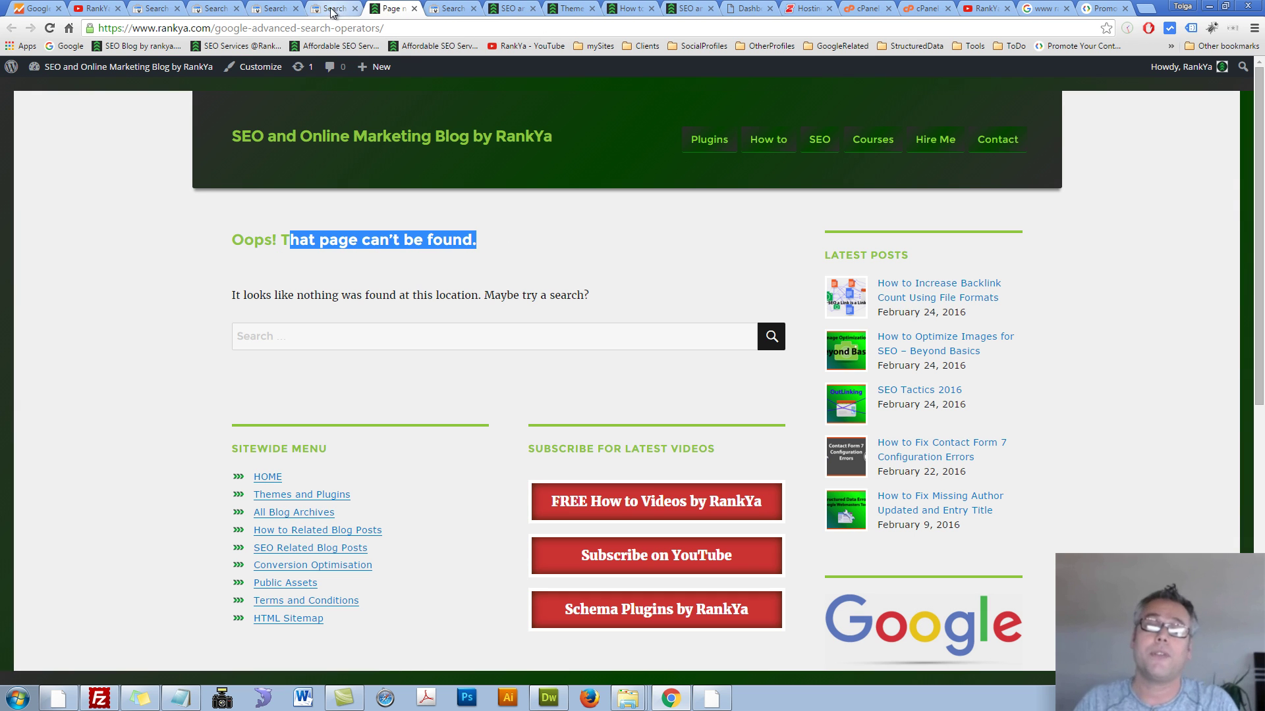
# - Review the pages linking to the google-advanced-search-operators/ URL and its first detected date, and reopen its live page
pyautogui.click(542, 293)
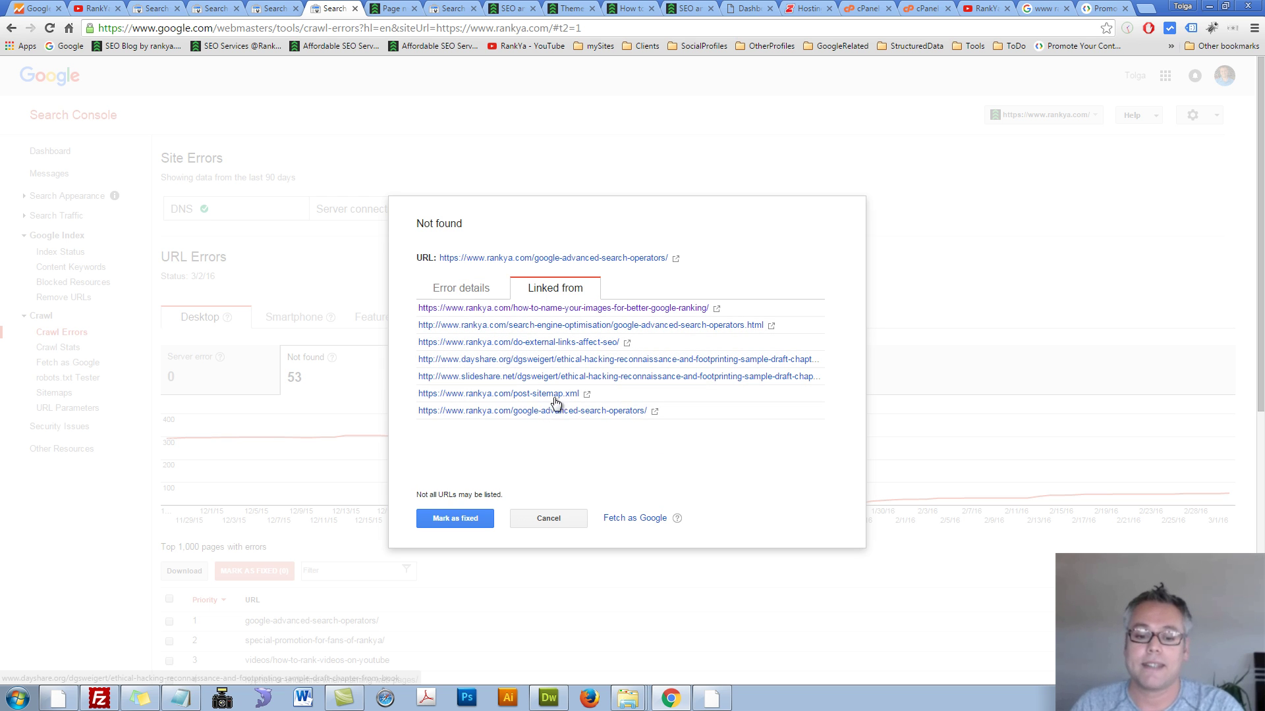
pyautogui.click(466, 288)
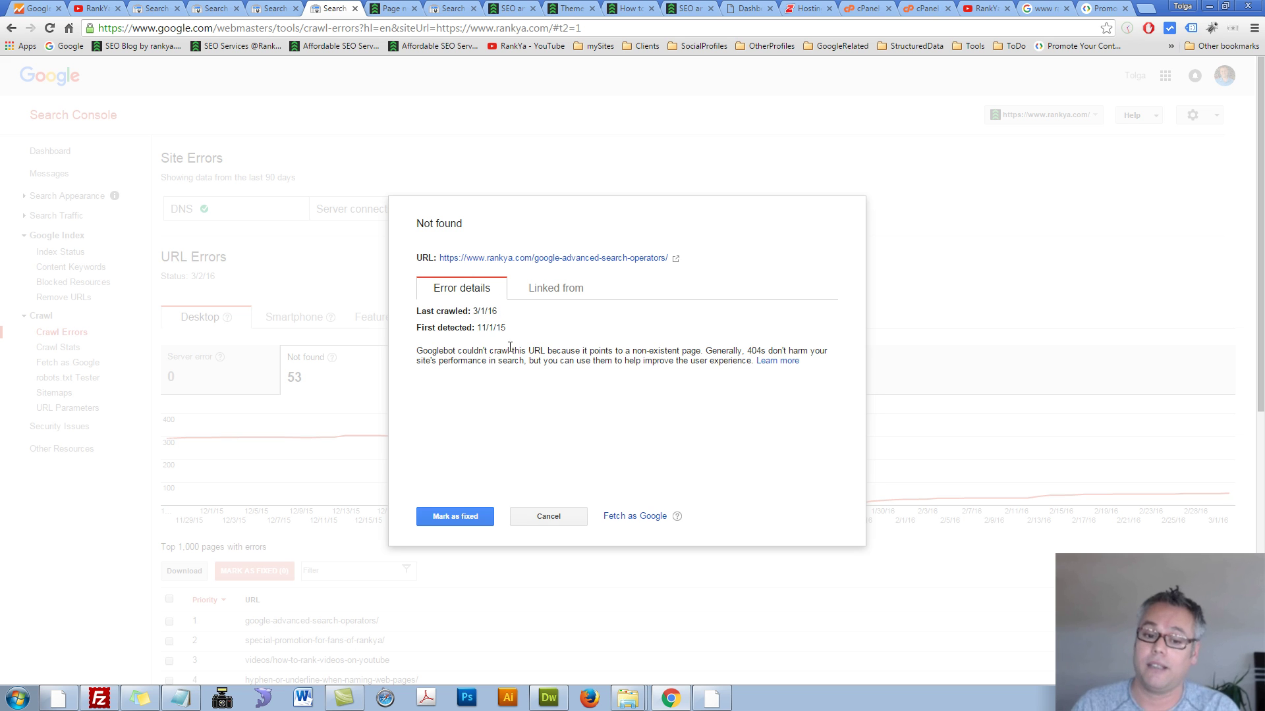
pyautogui.moveTo(480, 327); pyautogui.dragTo(517, 328)
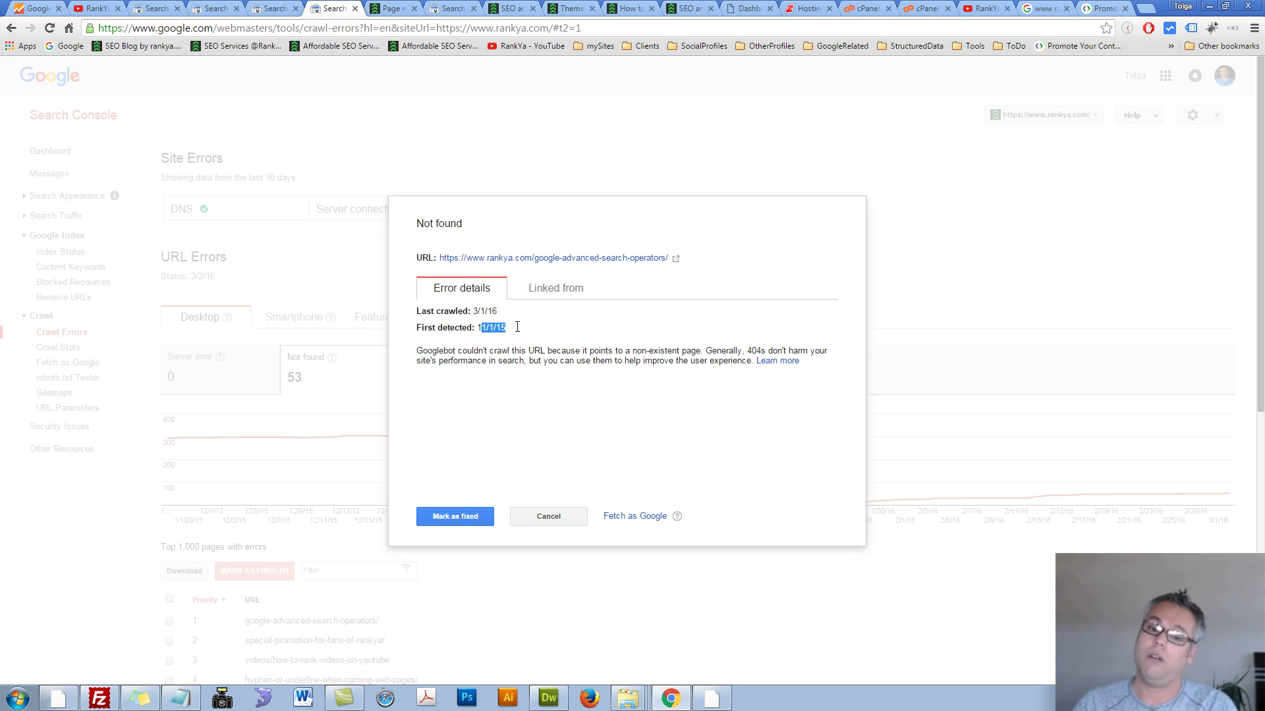
pyautogui.click(467, 338)
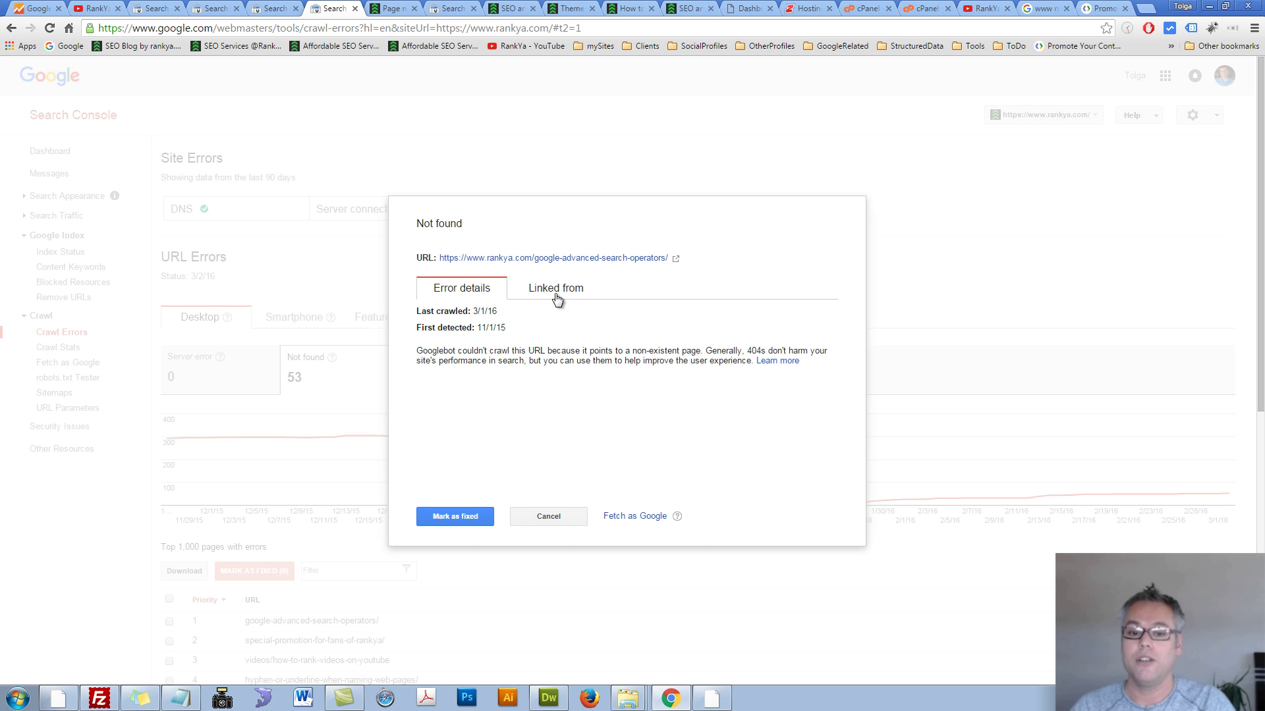
pyautogui.click(585, 259)
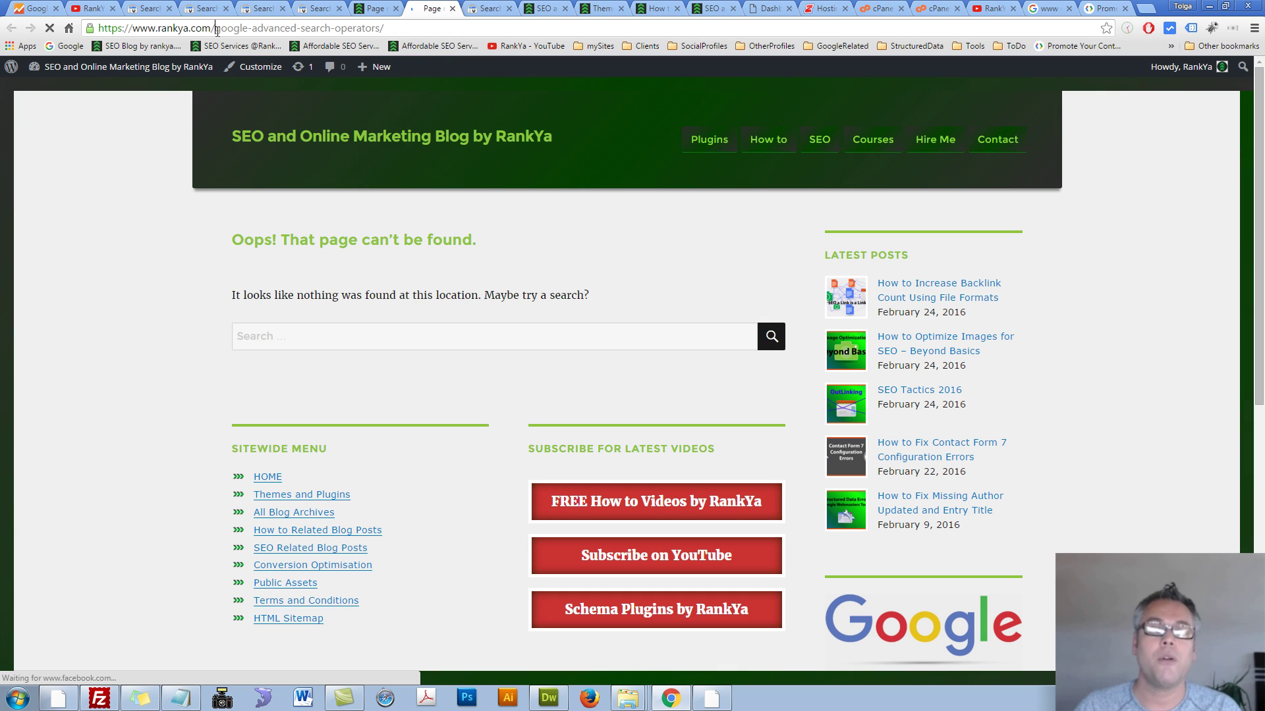
# - Highlight the google-advanced-search-operators slug in the page address and open the Redirects page in the Crazy Domains Hosting Manager
pyautogui.moveTo(214, 28); pyautogui.dragTo(381, 27)
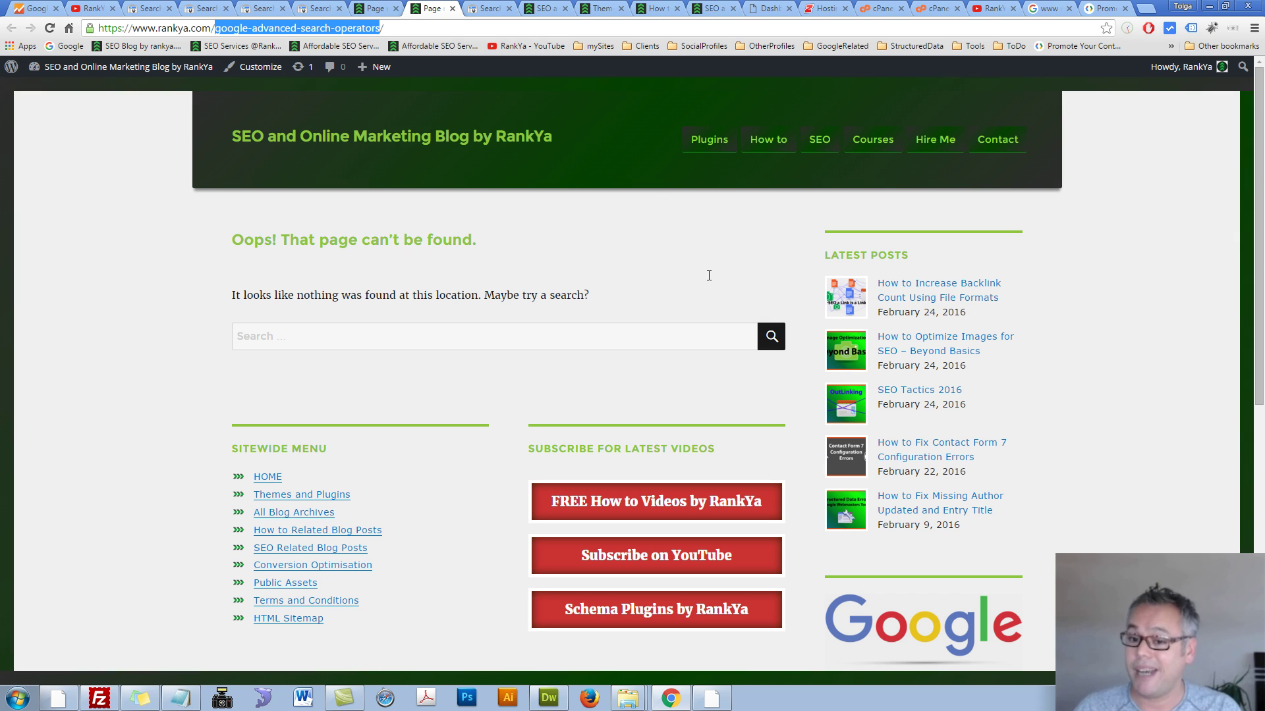
pyautogui.click(349, 339)
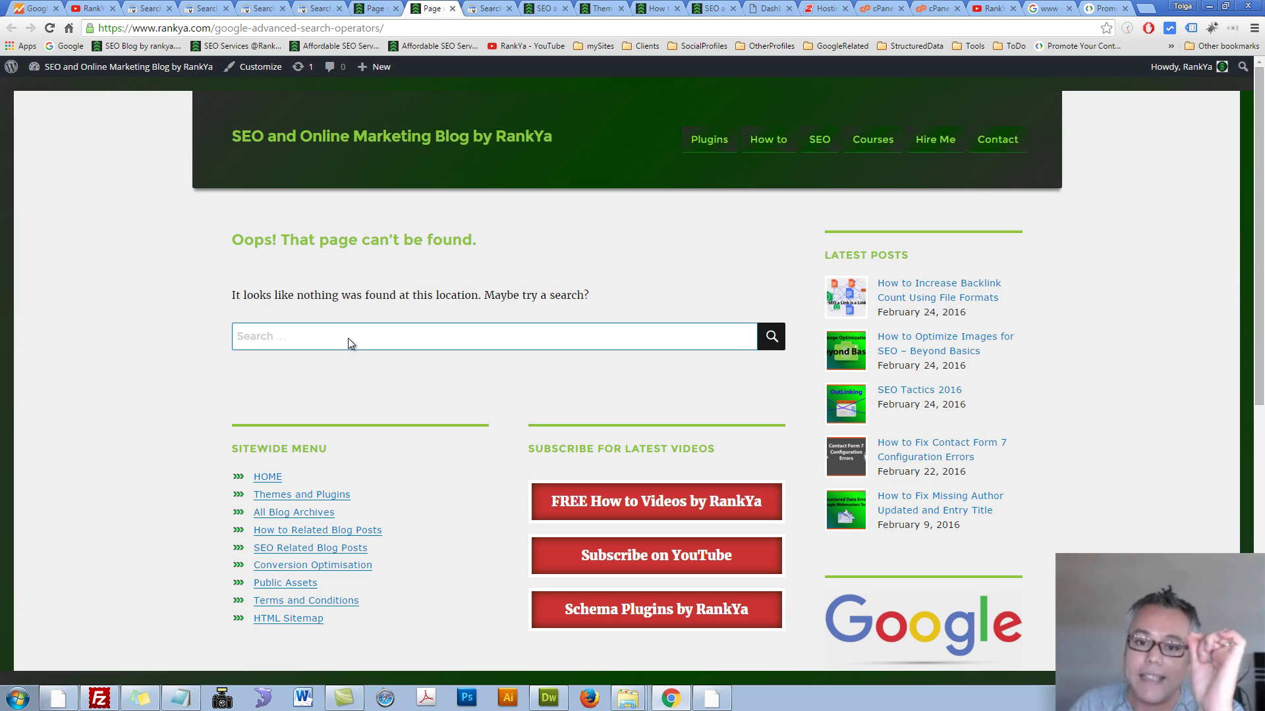
pyautogui.click(825, 9)
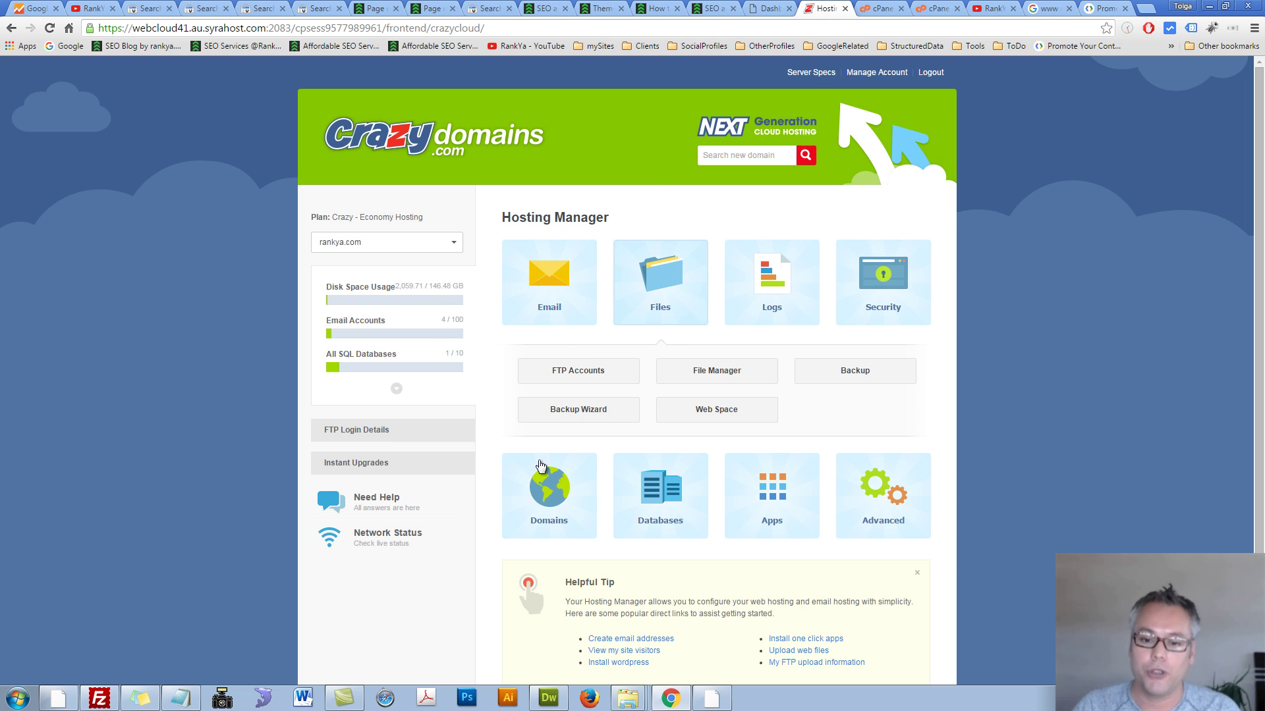
pyautogui.click(540, 465)
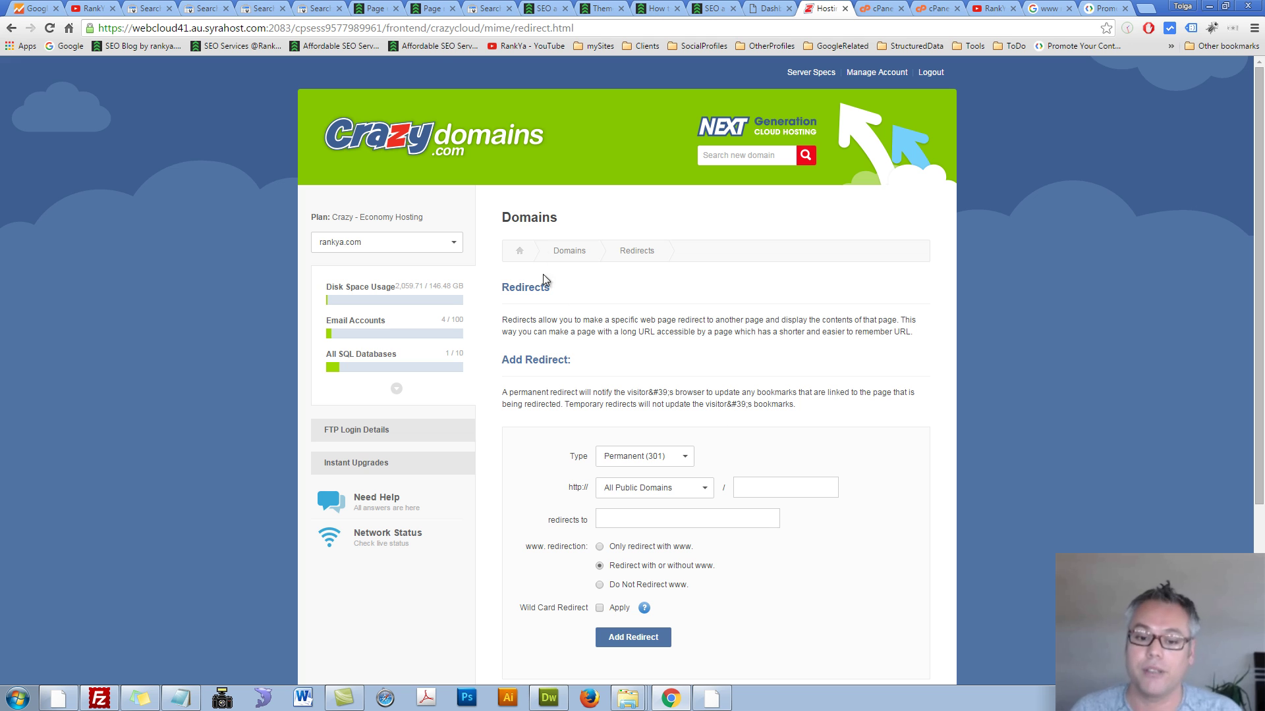
# - Return to the missing google-advanced-search-operators/ page and highlight the word google in its address
pyautogui.click(431, 8)
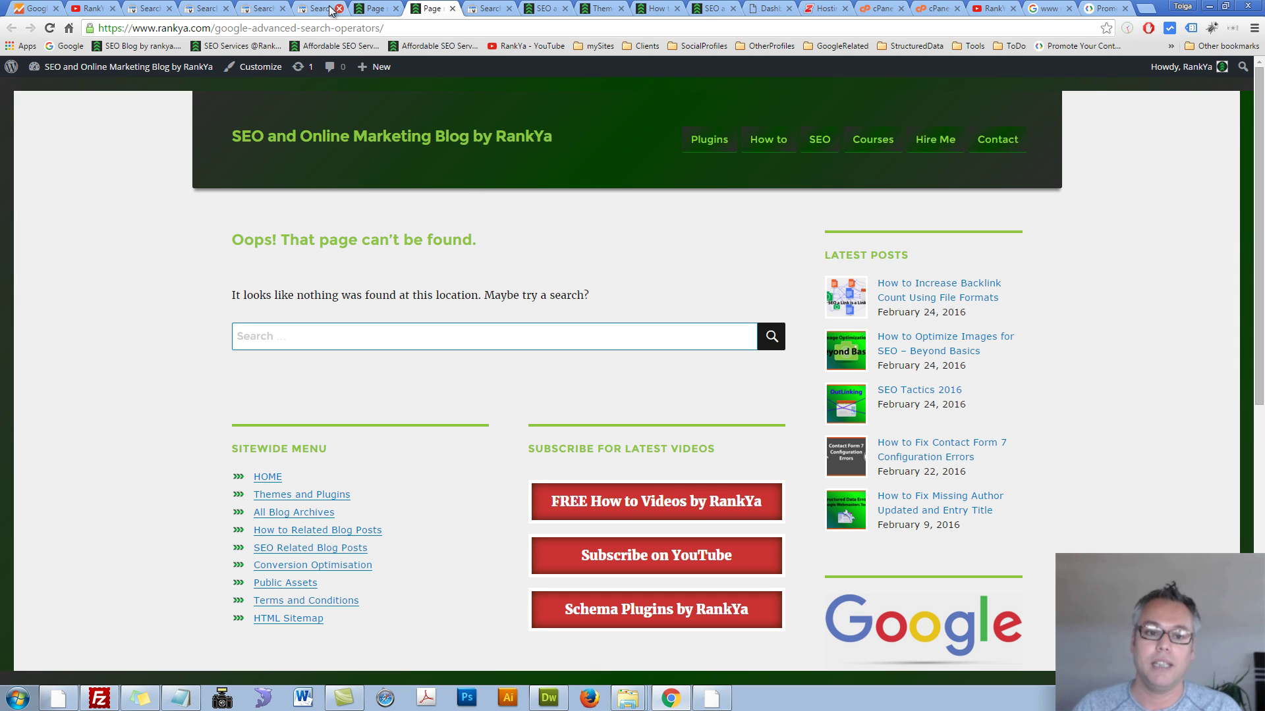
pyautogui.click(310, 28)
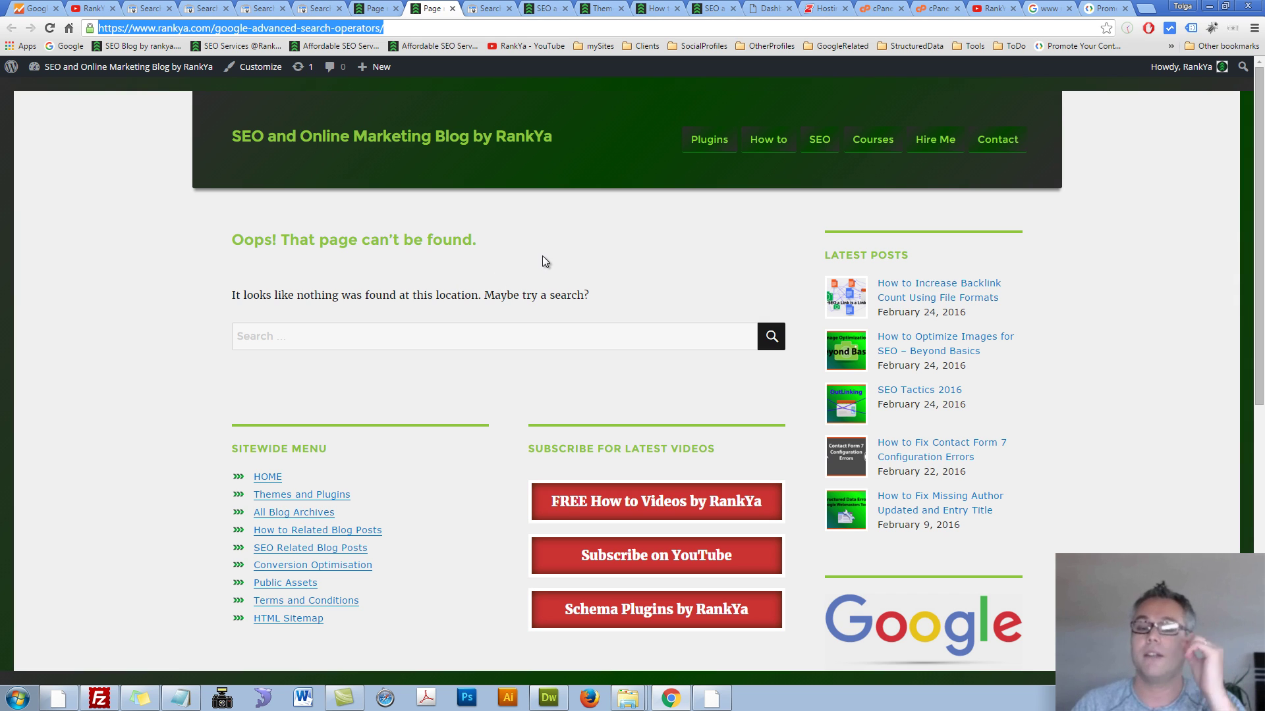
pyautogui.doubleClick(232, 28)
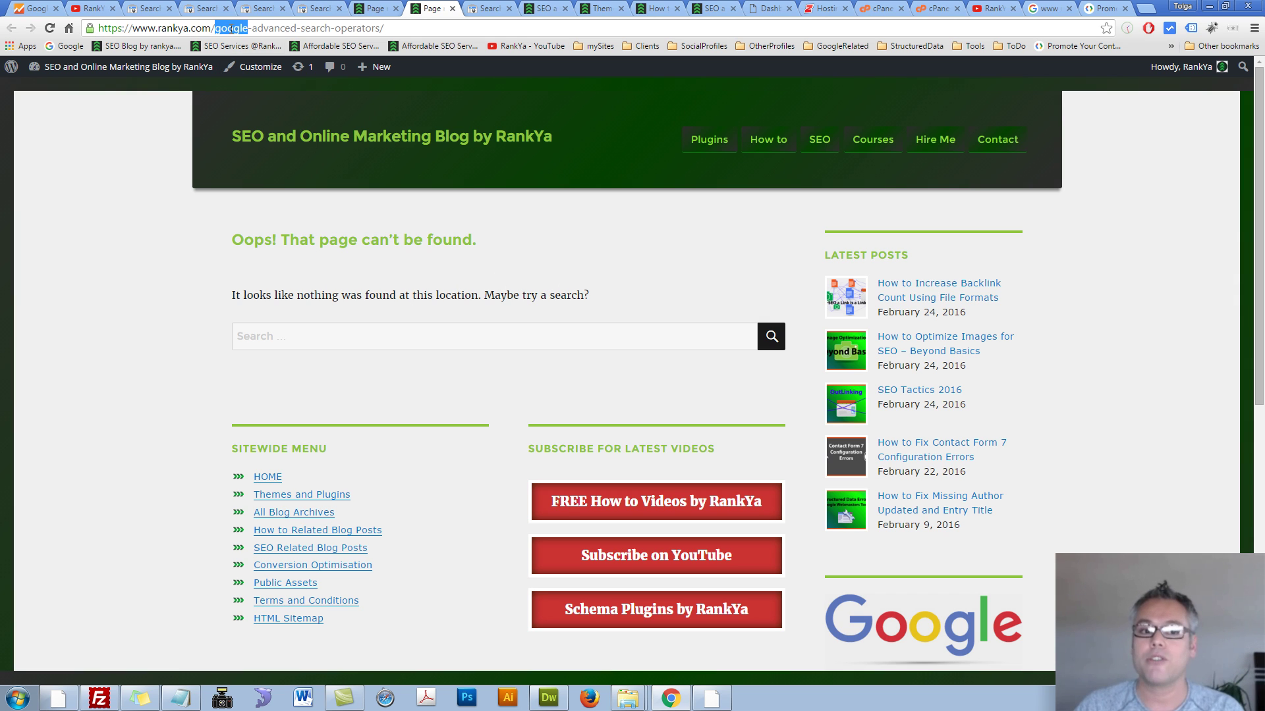
# - Search Google for "google advanced search operators"
pyautogui.click(1051, 8)
pyautogui.click(227, 74)
pyautogui.hotkey('ctrl', 'a')
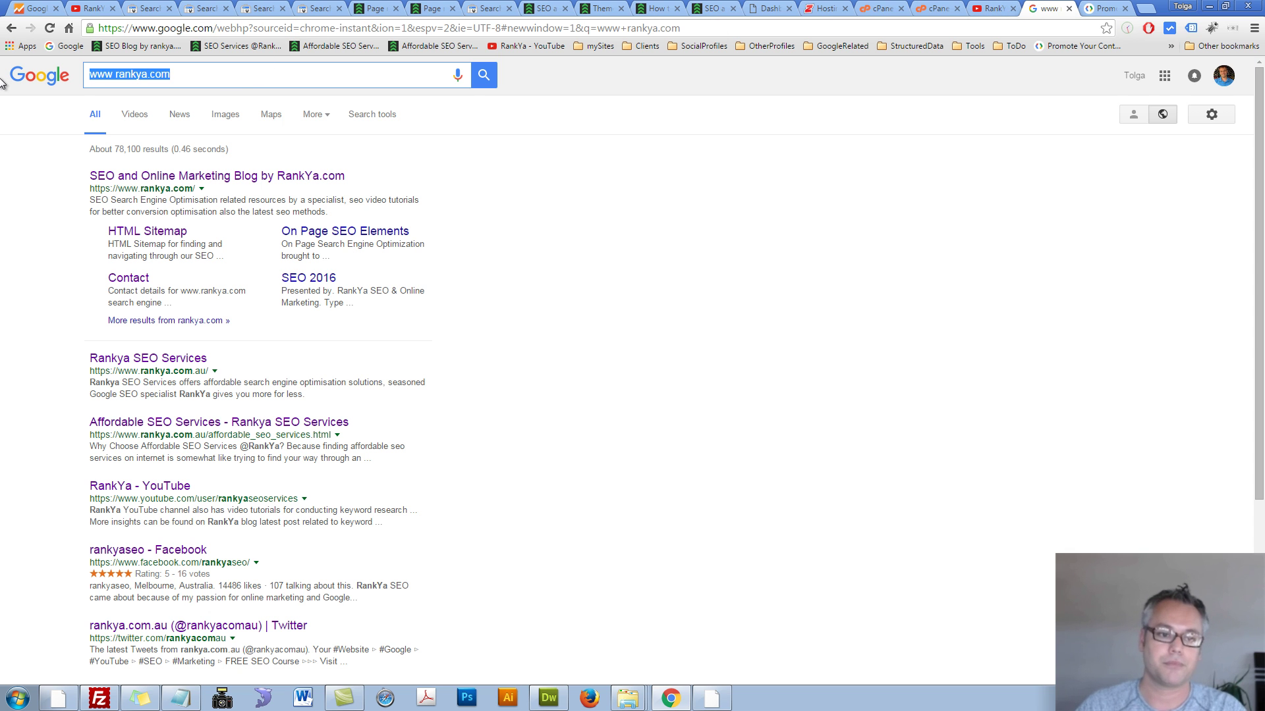
pyautogui.write('google advance')
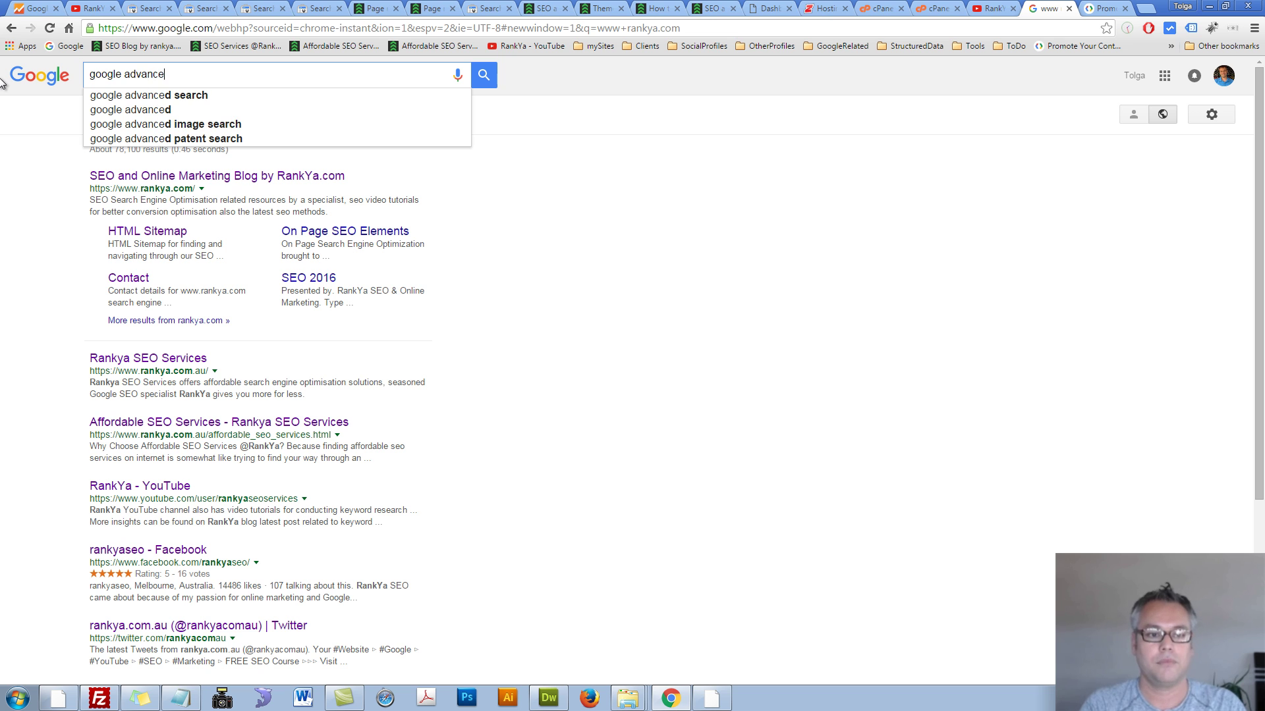
pyautogui.write('d search operat')
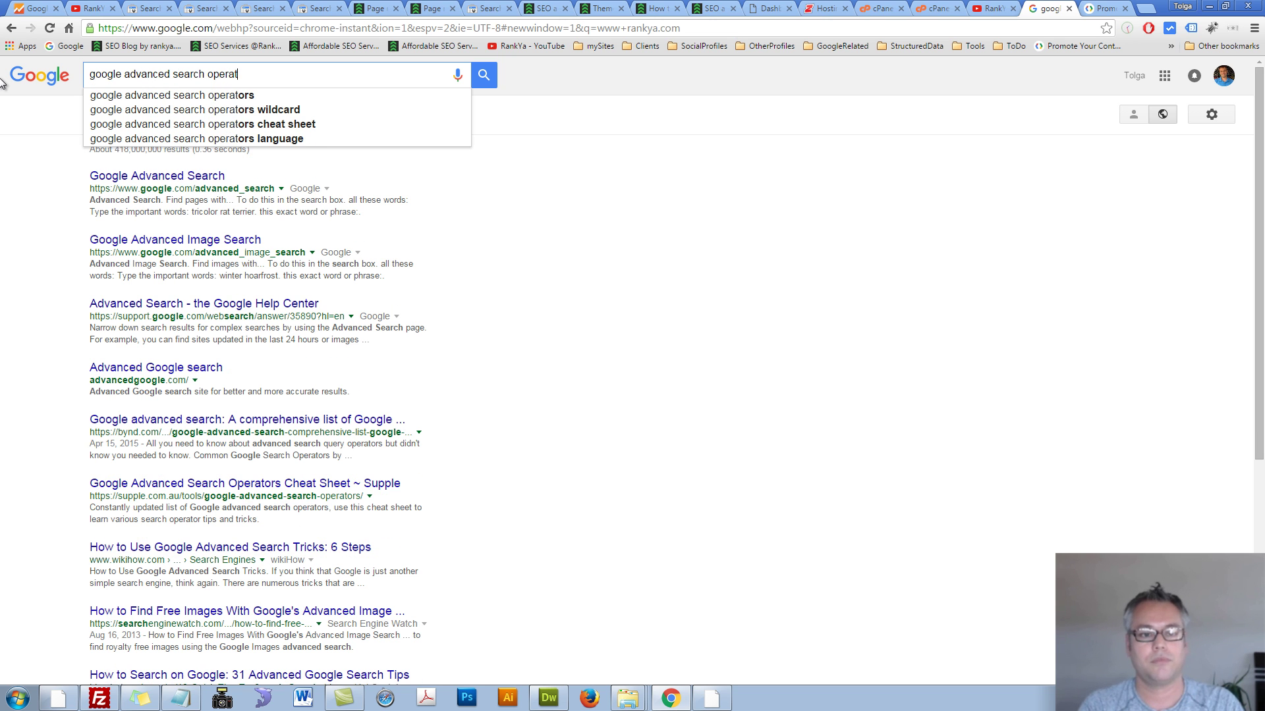
pyautogui.write('ors')
pyautogui.press('Return')
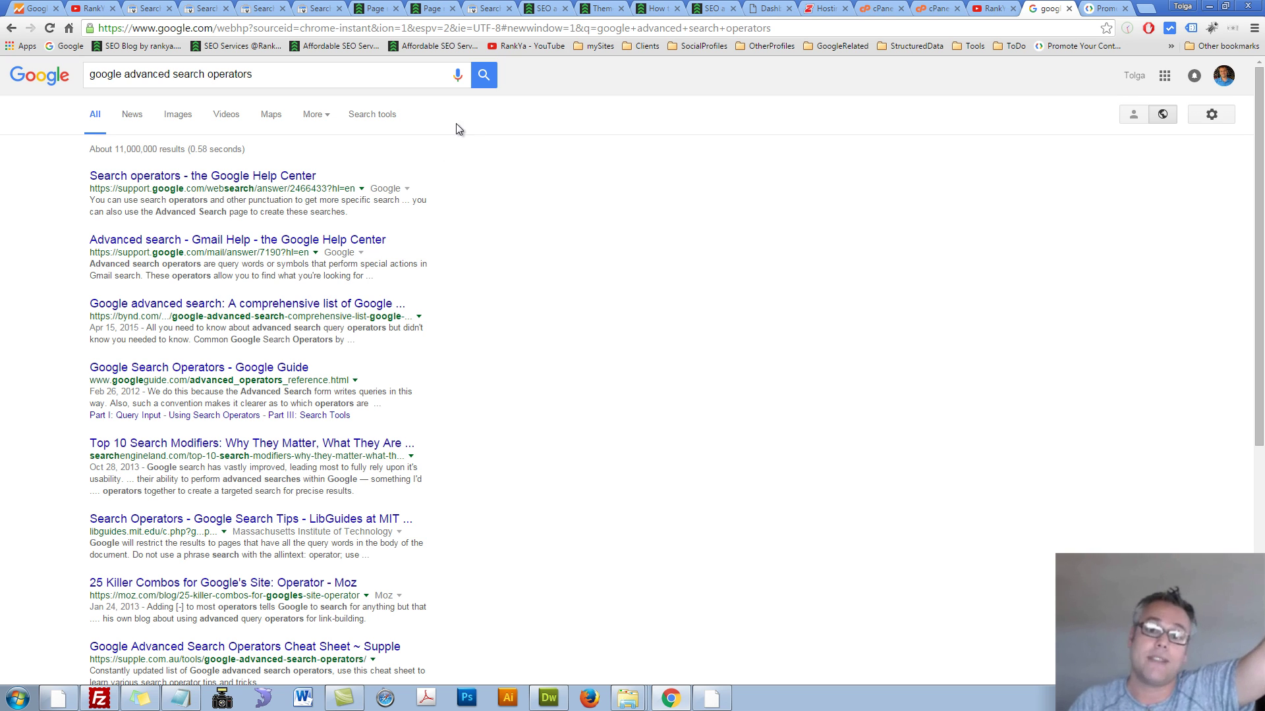
# - Examine the search phrase and top Google result alongside the hosting Redirects page and the rankya.com homepage
pyautogui.tripleClick(285, 83)
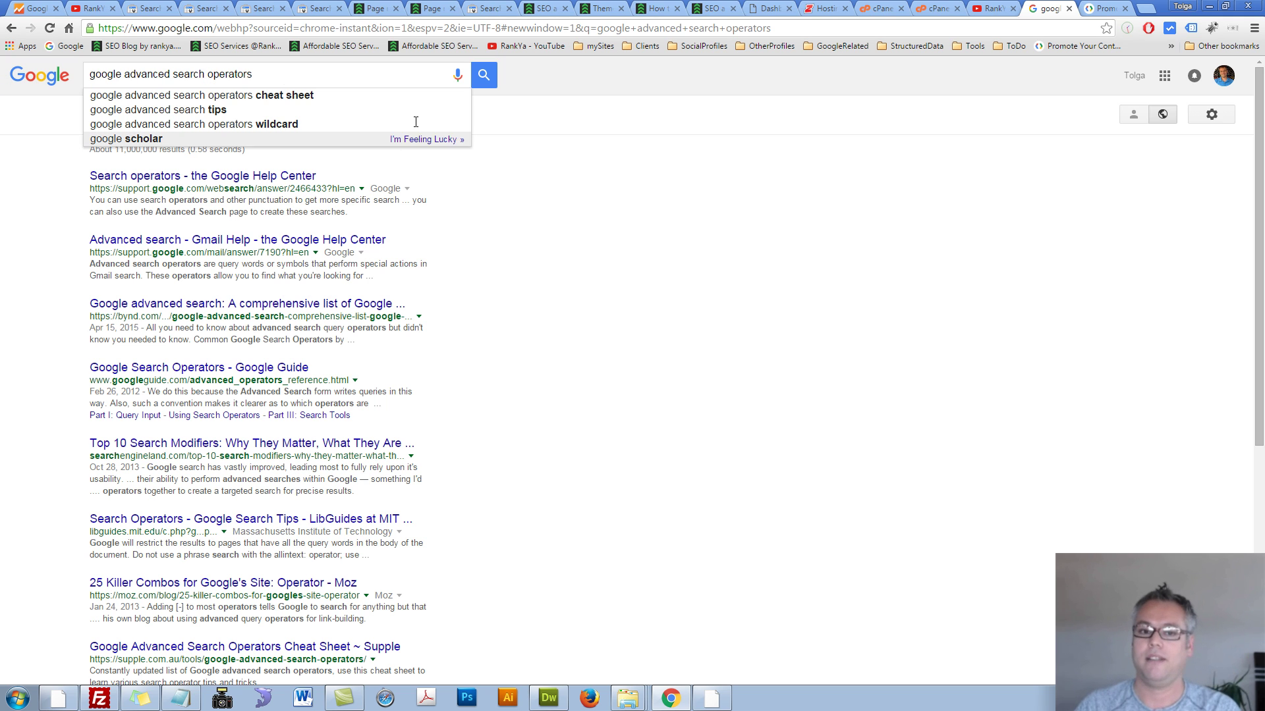
pyautogui.click(349, 83)
pyautogui.click(825, 11)
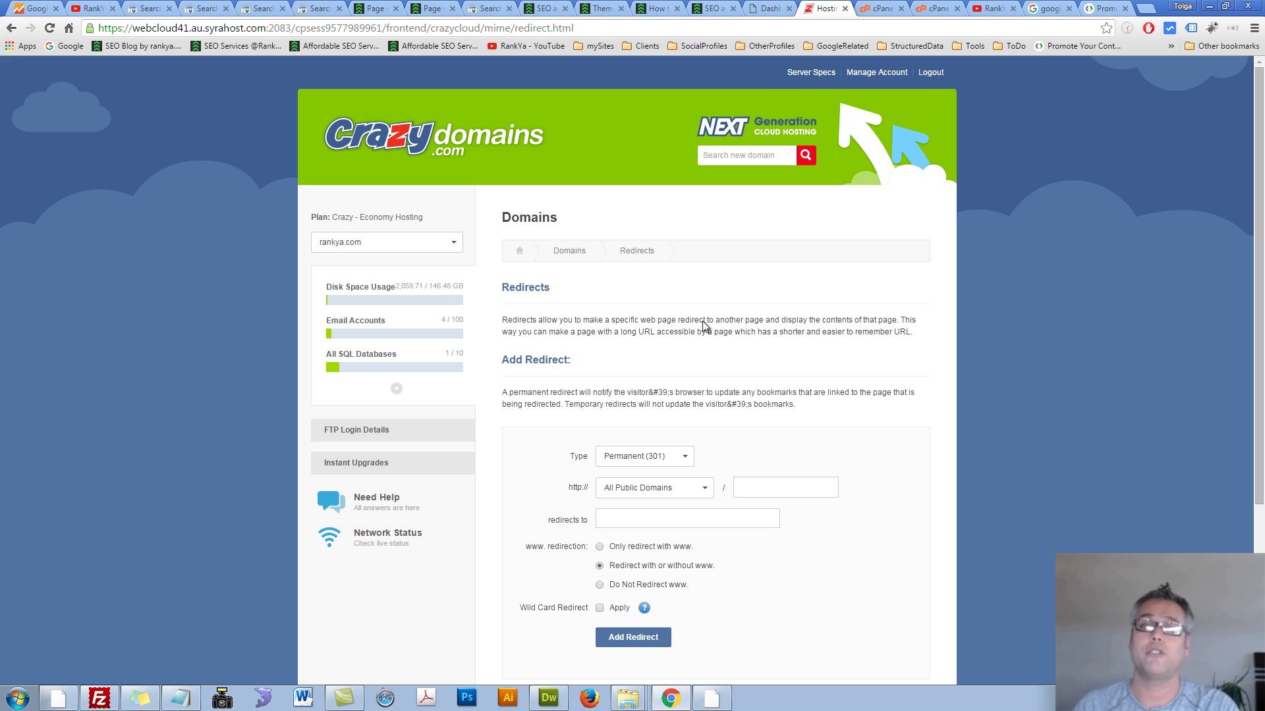
pyautogui.click(544, 8)
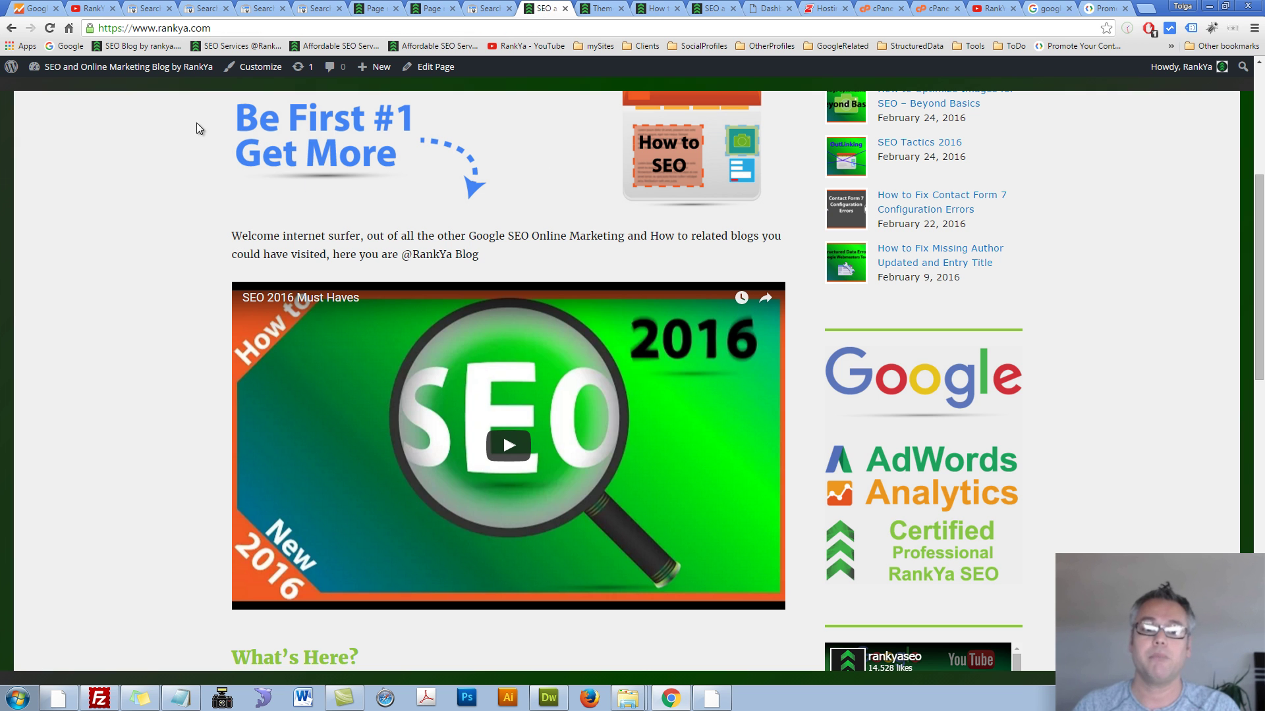
pyautogui.click(1048, 10)
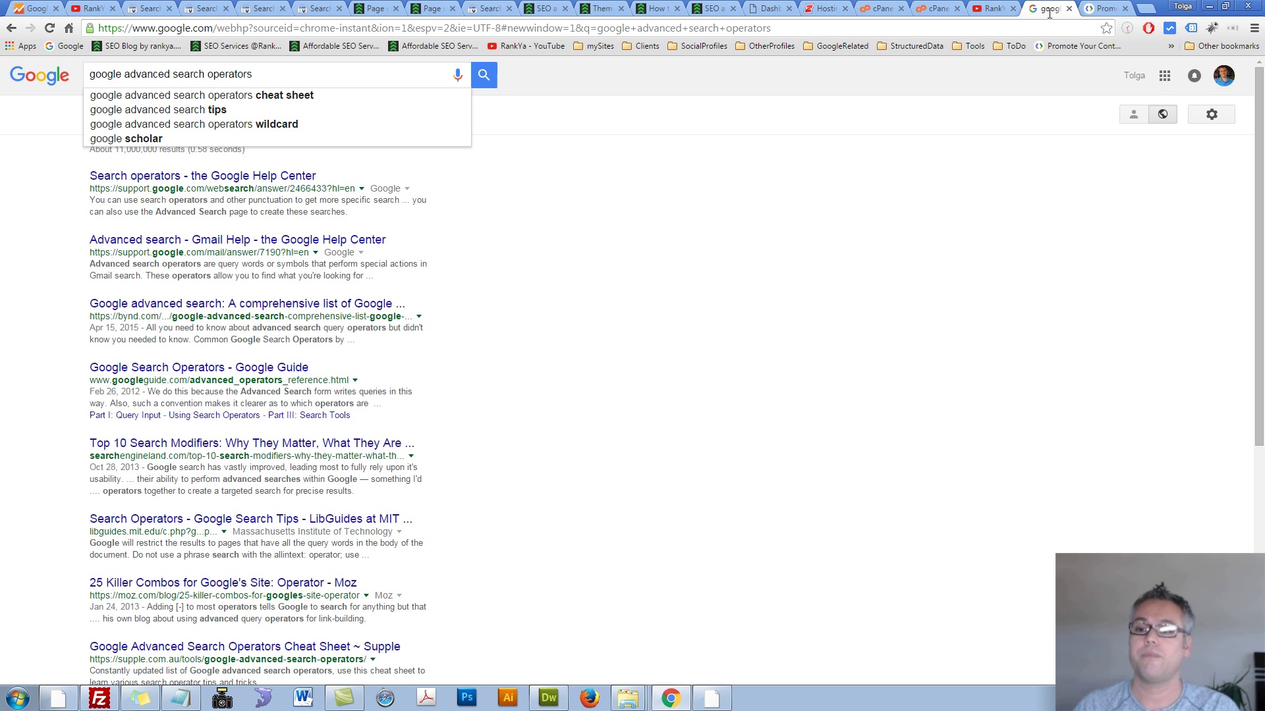
pyautogui.doubleClick(172, 199)
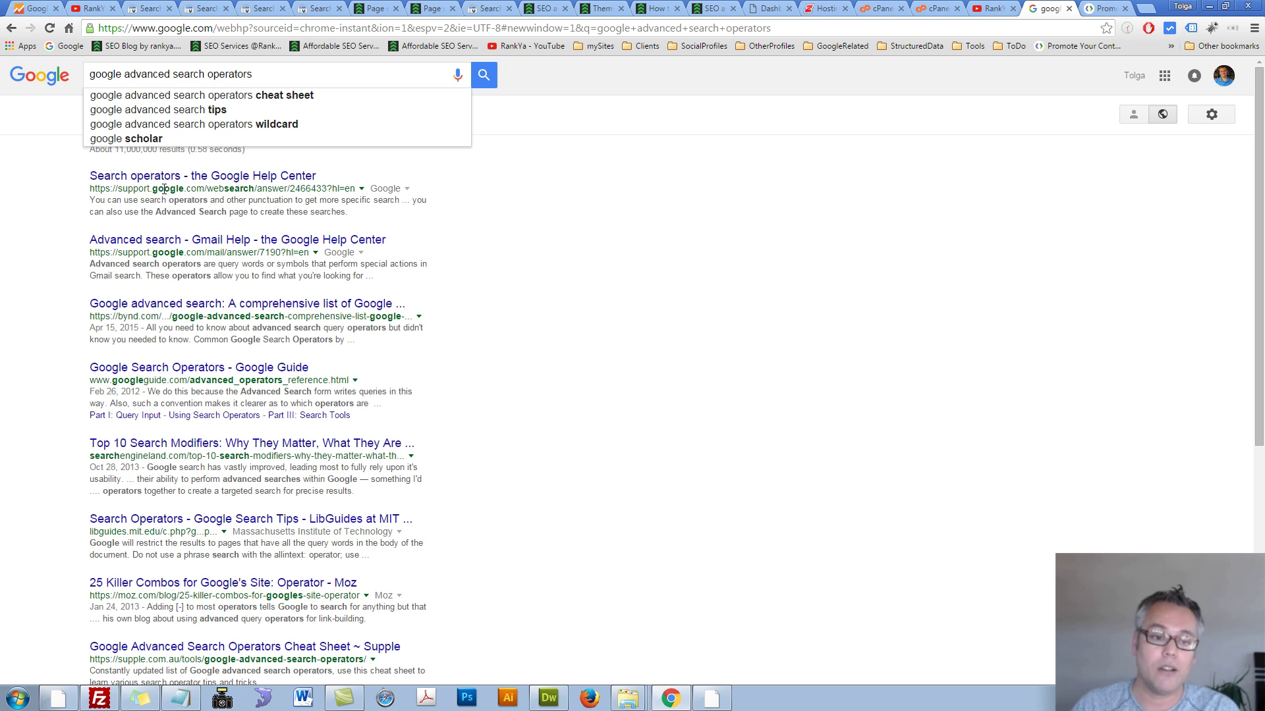
pyautogui.tripleClick(170, 189)
pyautogui.tripleClick(257, 82)
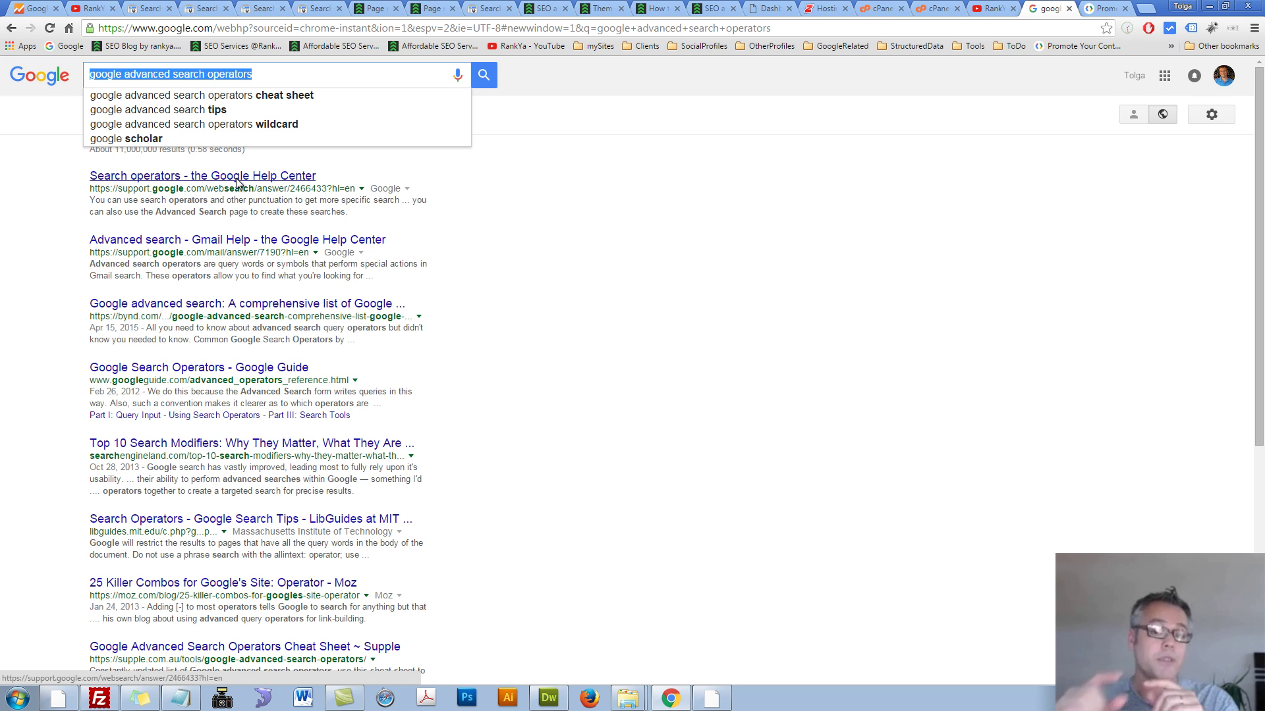
# - Mark the google-advanced-search-operators/ Not found error as fixed in Search Console and revisit the hosting Redirects page
pyautogui.click(319, 8)
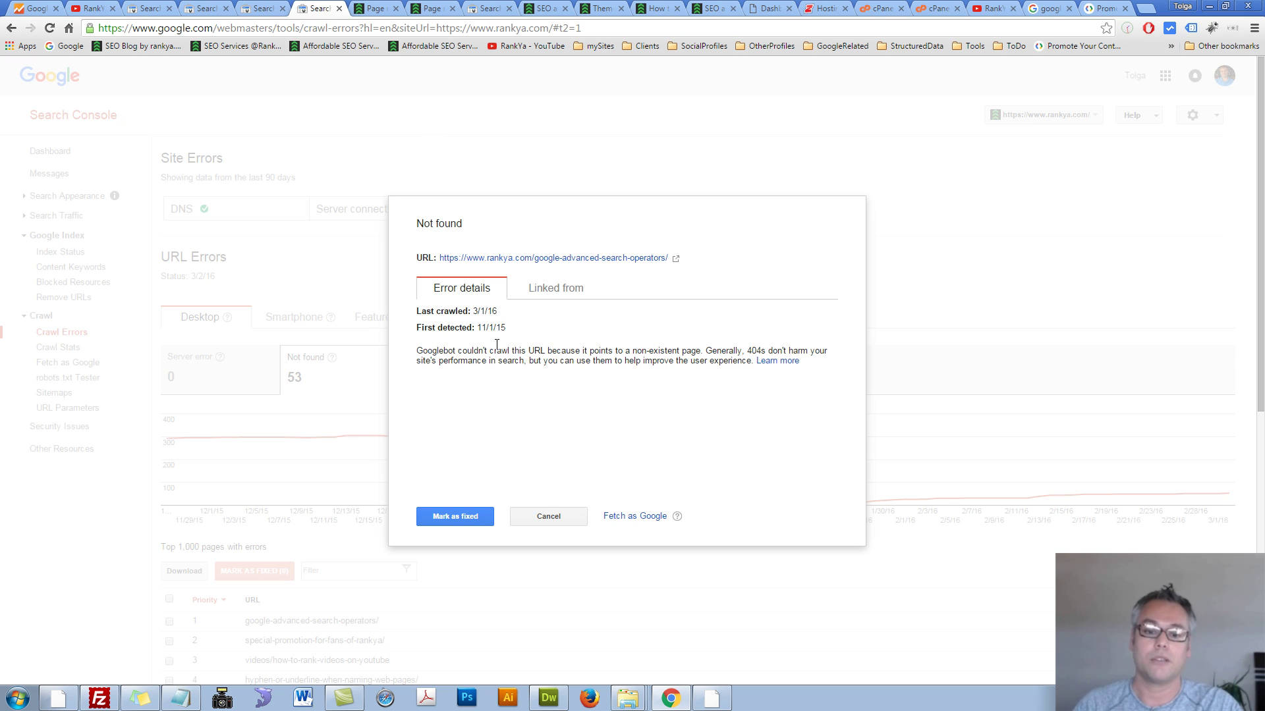
pyautogui.click(447, 516)
pyautogui.click(497, 402)
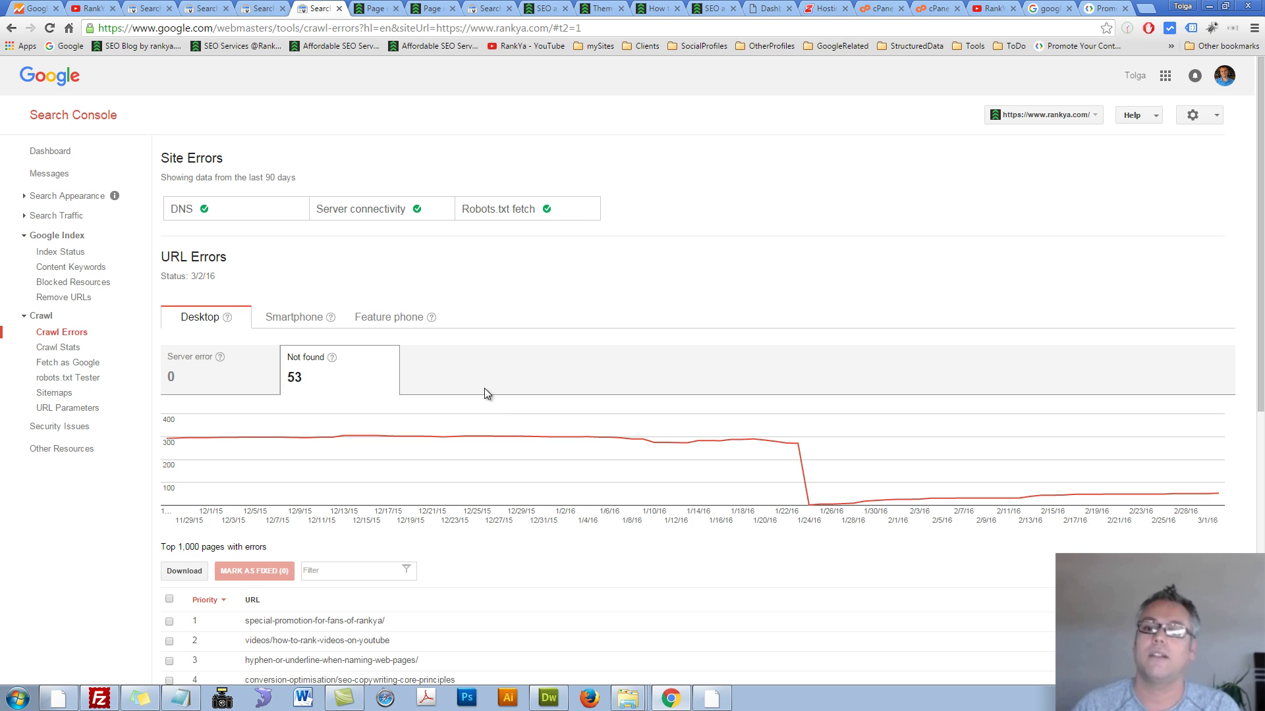
pyautogui.click(826, 8)
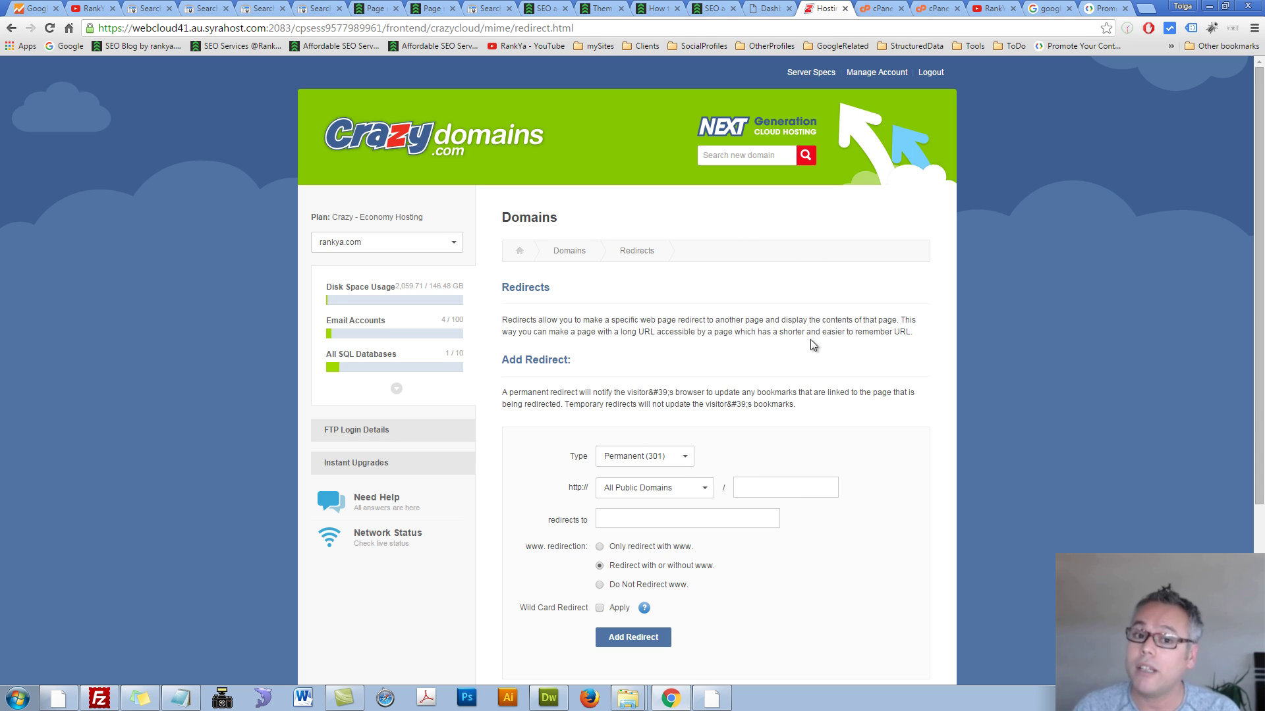
# - Return to Search Console and view the Security Issues and Content Keywords reports for rankya.com
pyautogui.click(316, 8)
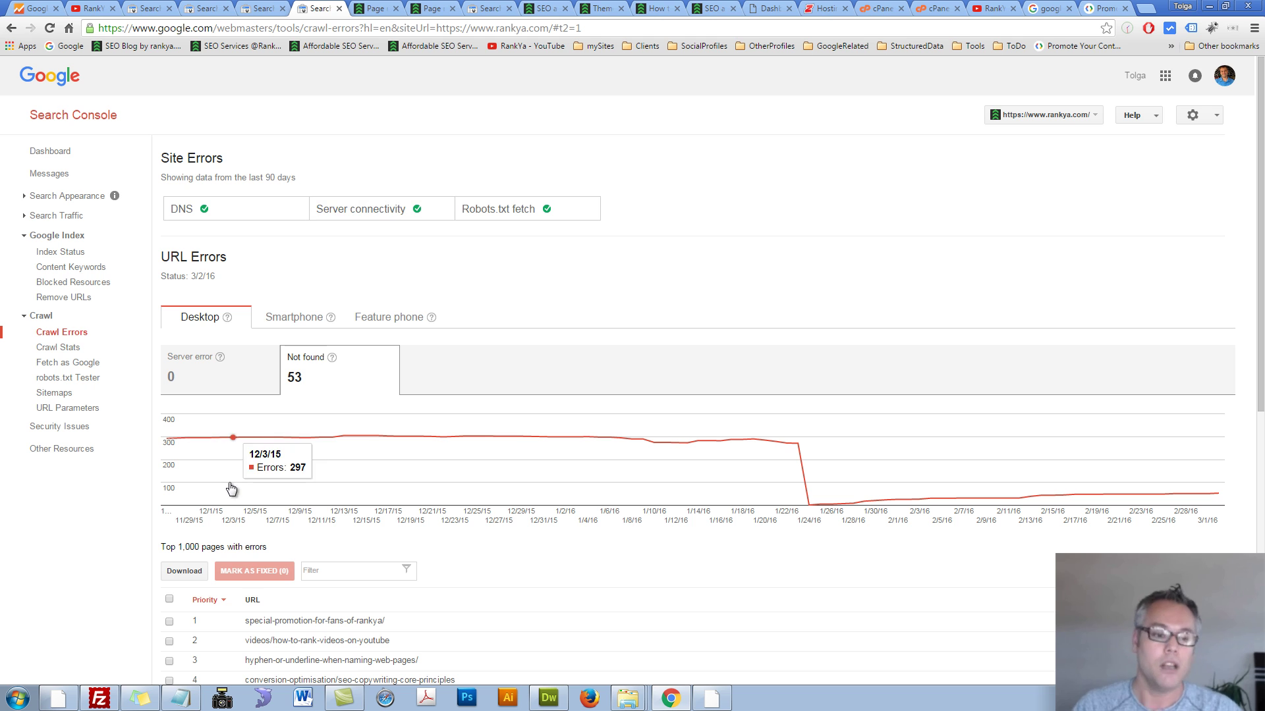
pyautogui.click(59, 426)
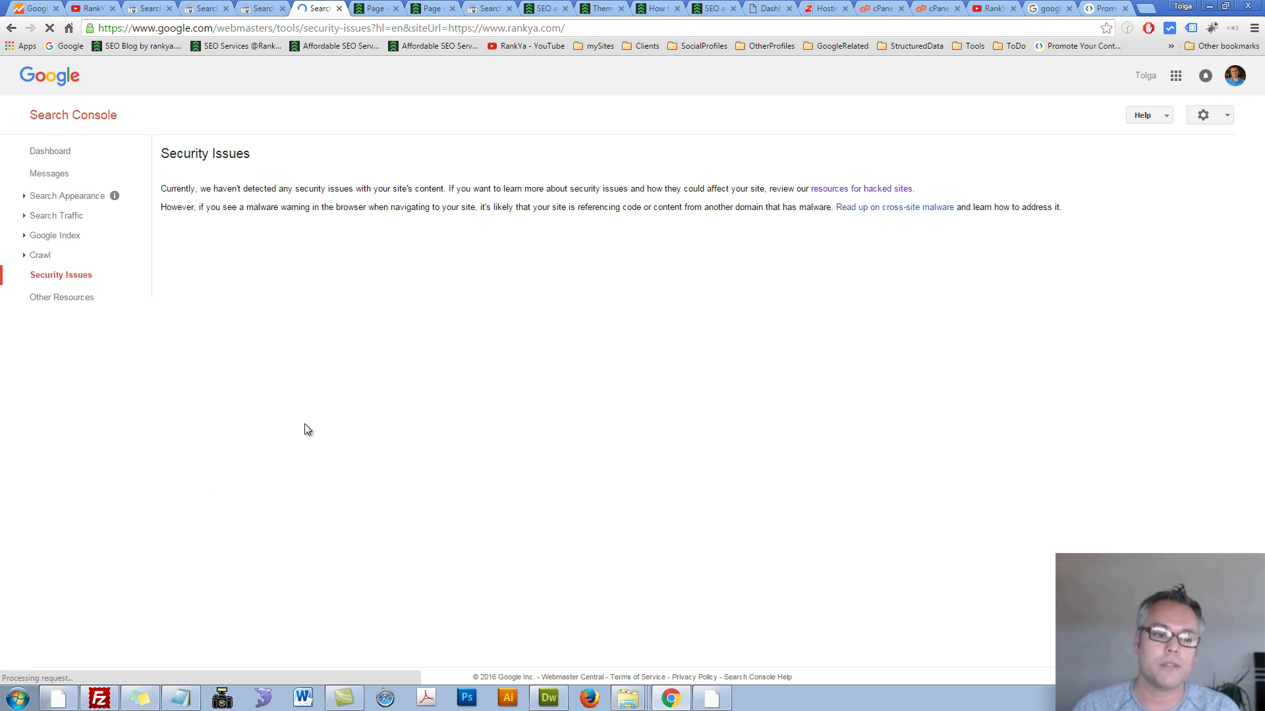
pyautogui.click(79, 221)
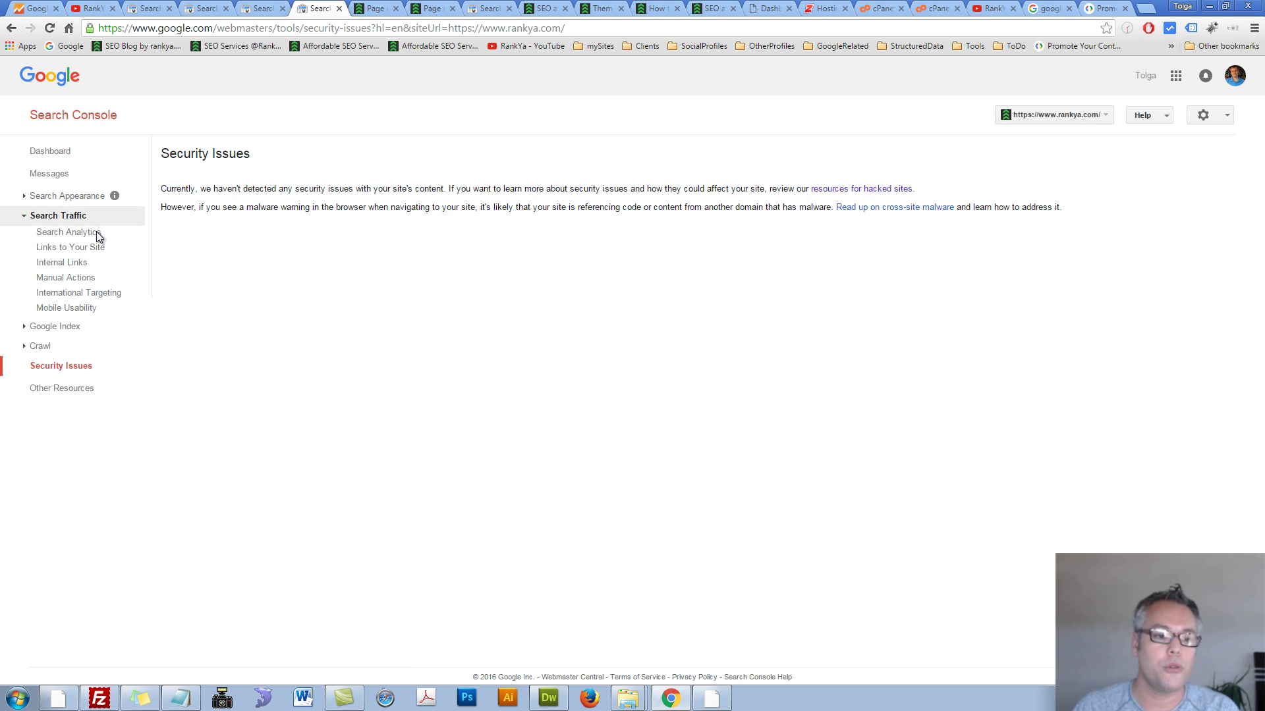
pyautogui.click(57, 327)
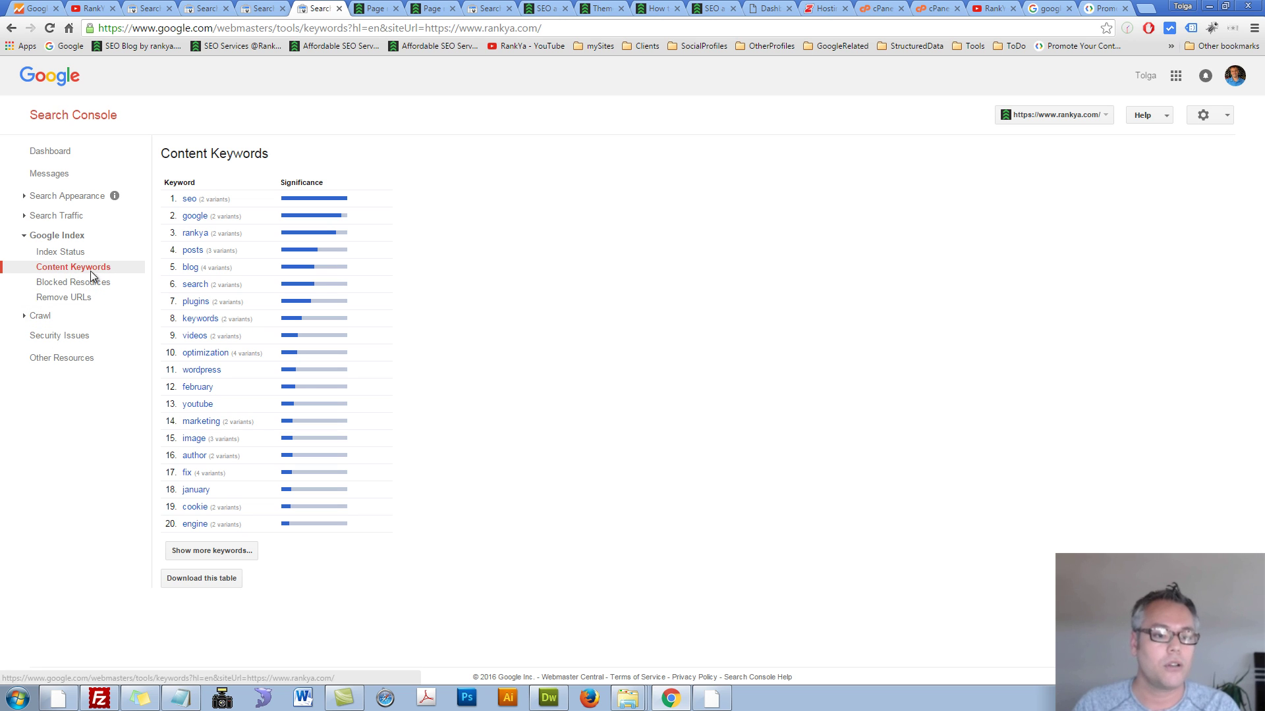
# - Open the robots.txt Tester, highlight the Googlebot Disallow rules on lines 1 to 12, and view the available test user-agents
pyautogui.click(41, 316)
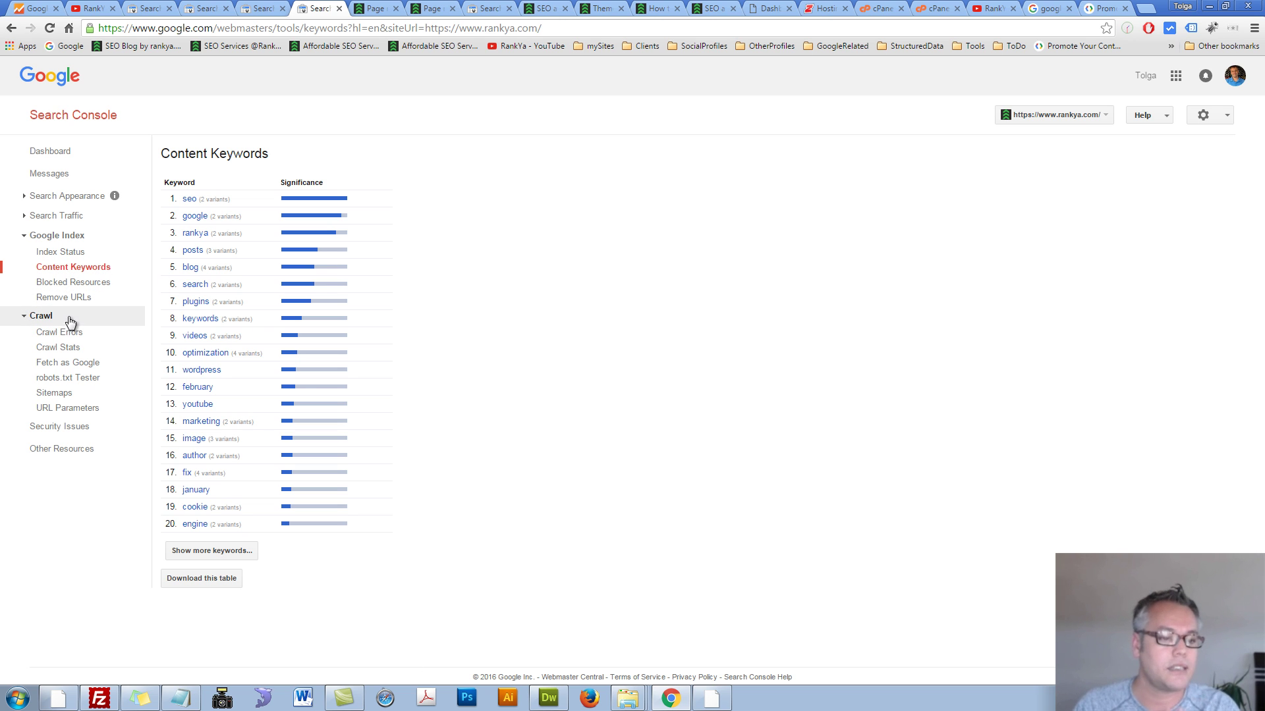
pyautogui.click(54, 378)
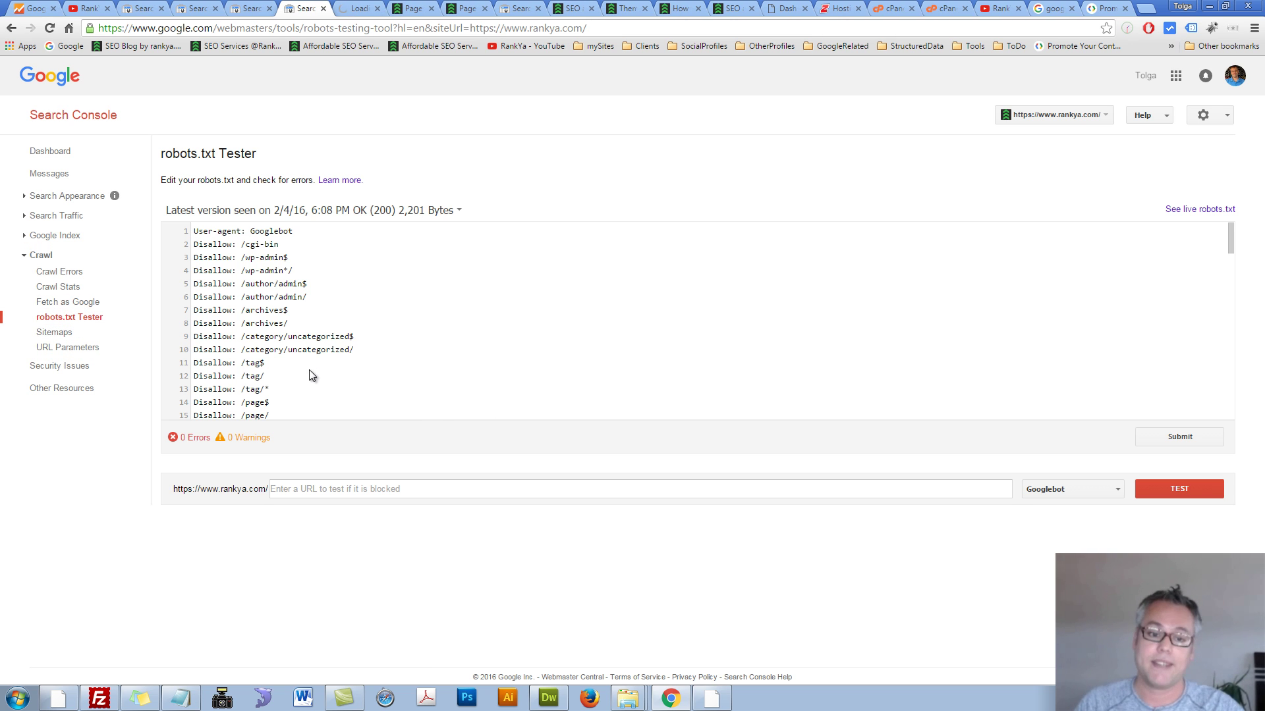
pyautogui.moveTo(310, 376); pyautogui.dragTo(195, 225)
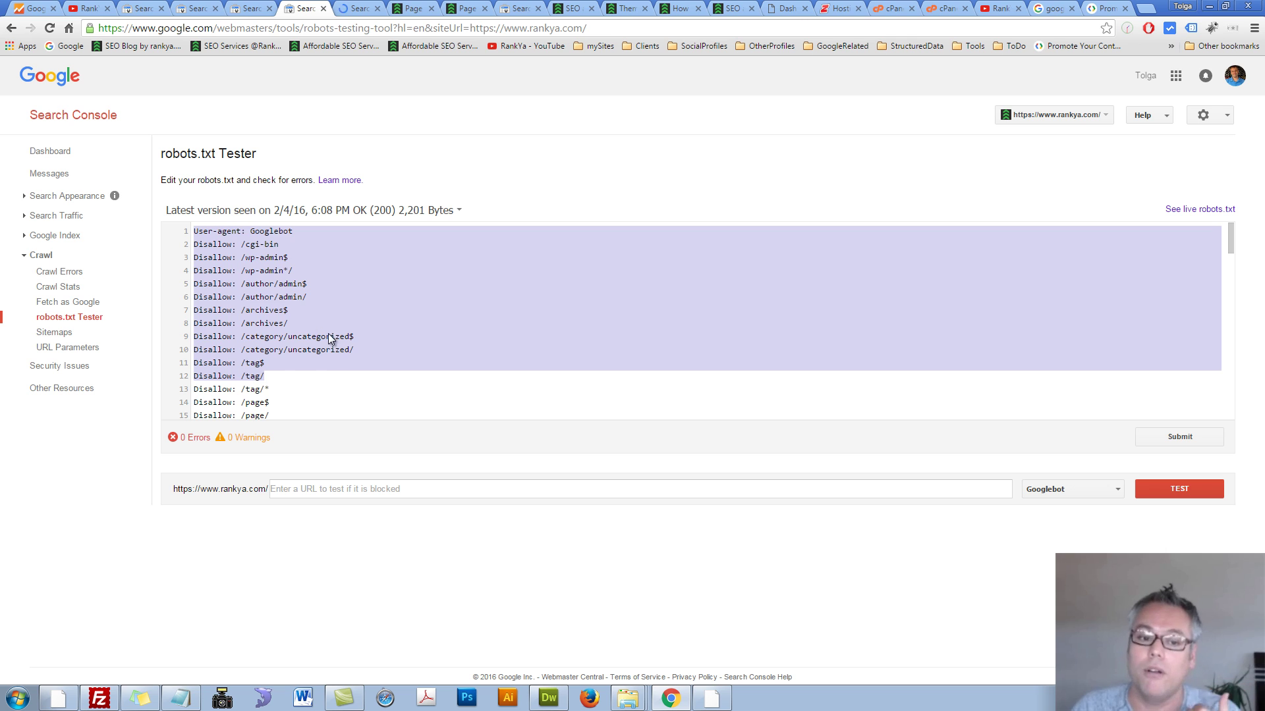
pyautogui.click(329, 339)
pyautogui.click(1111, 494)
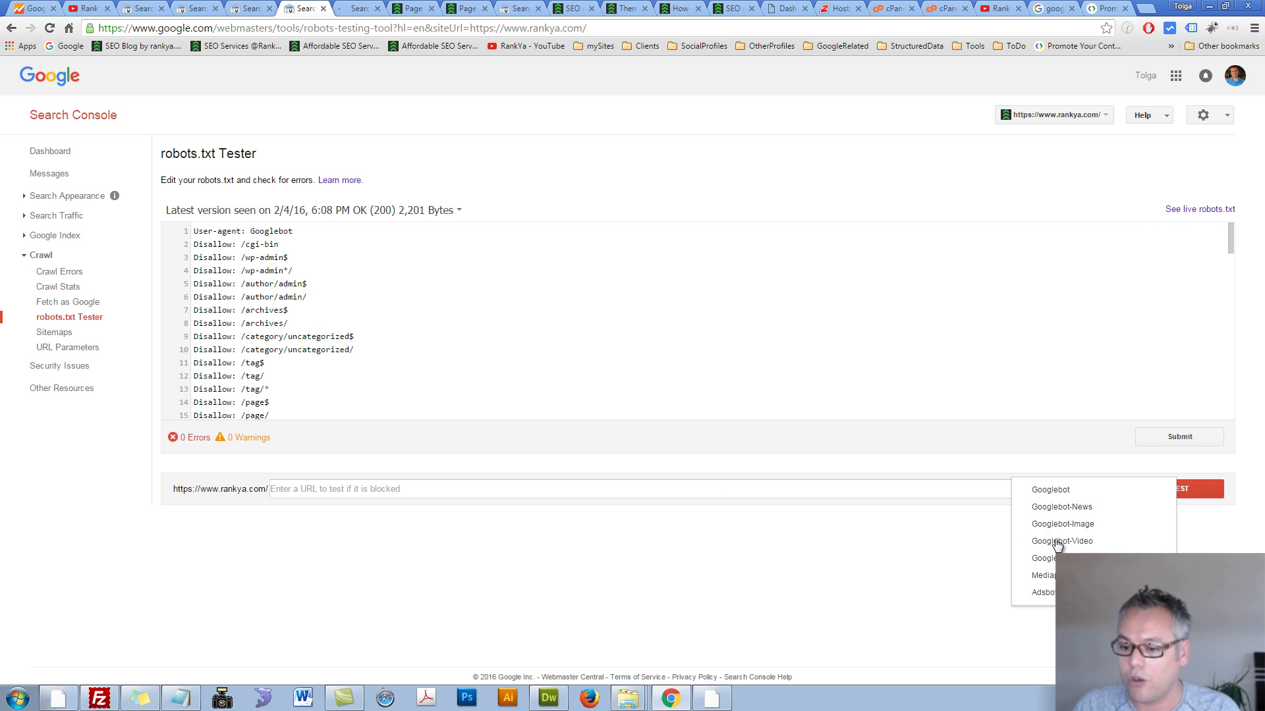
pyautogui.click(463, 532)
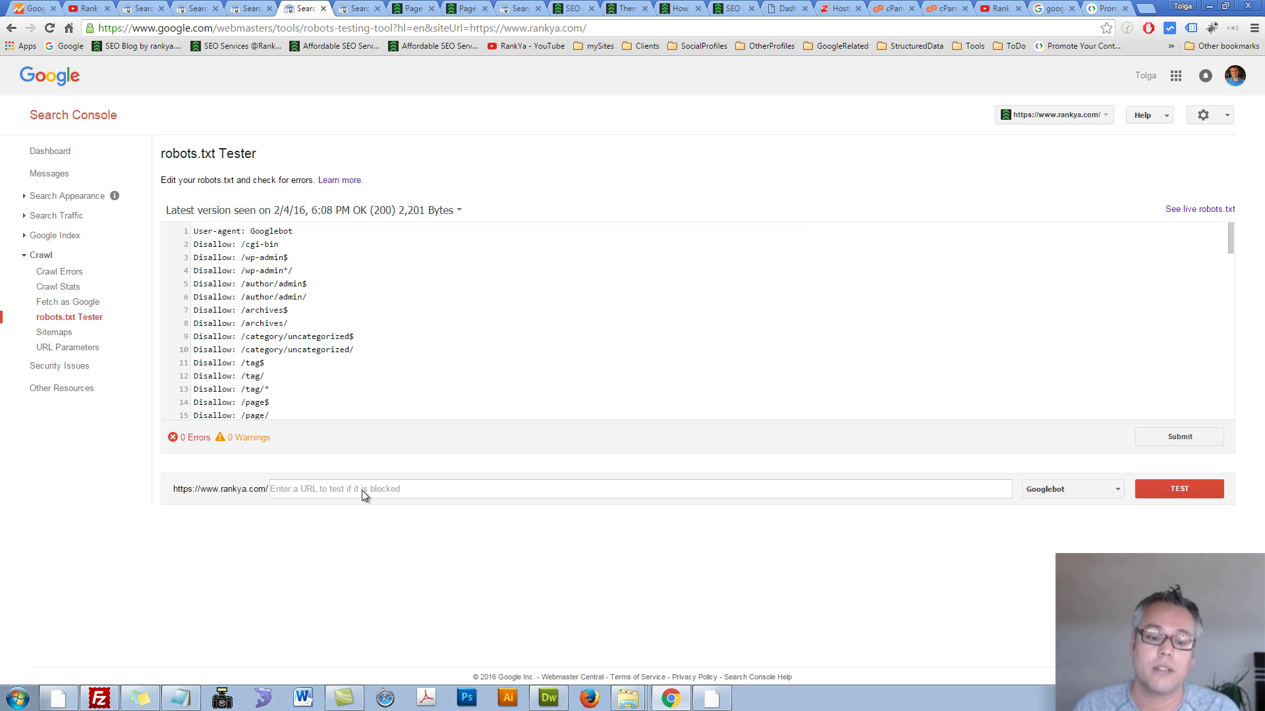
pyautogui.click(362, 490)
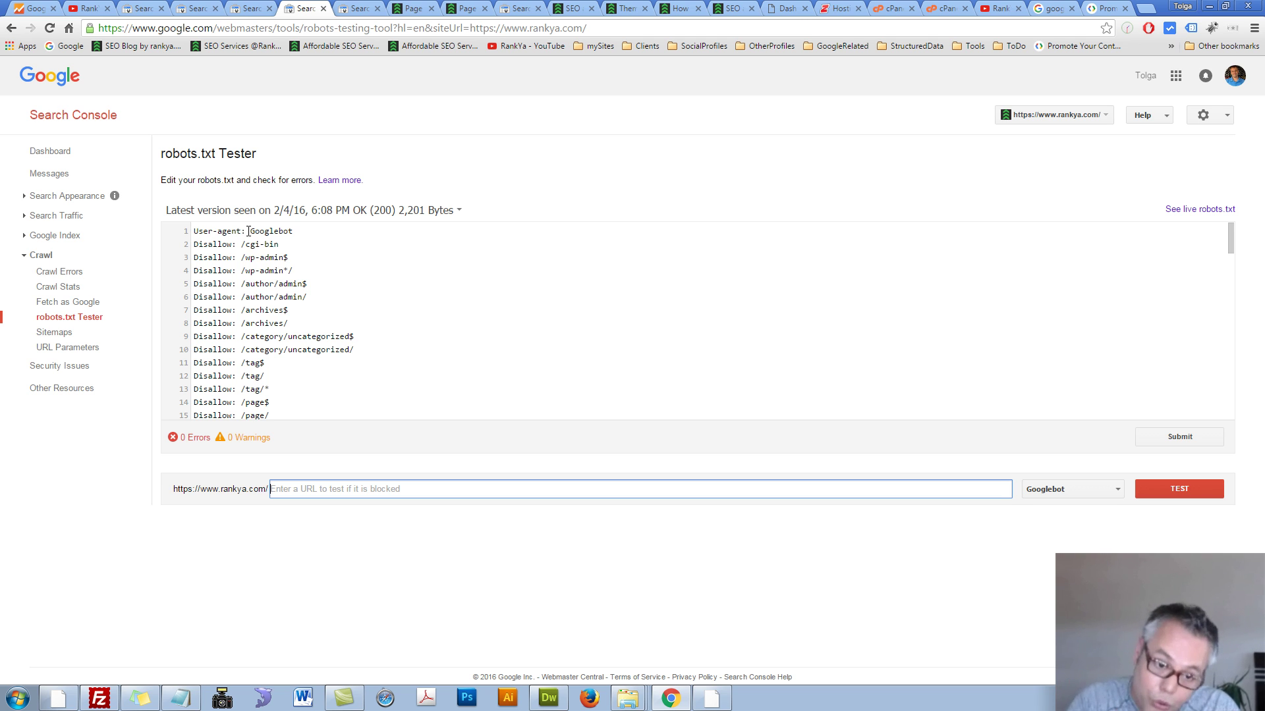
pyautogui.click(248, 231)
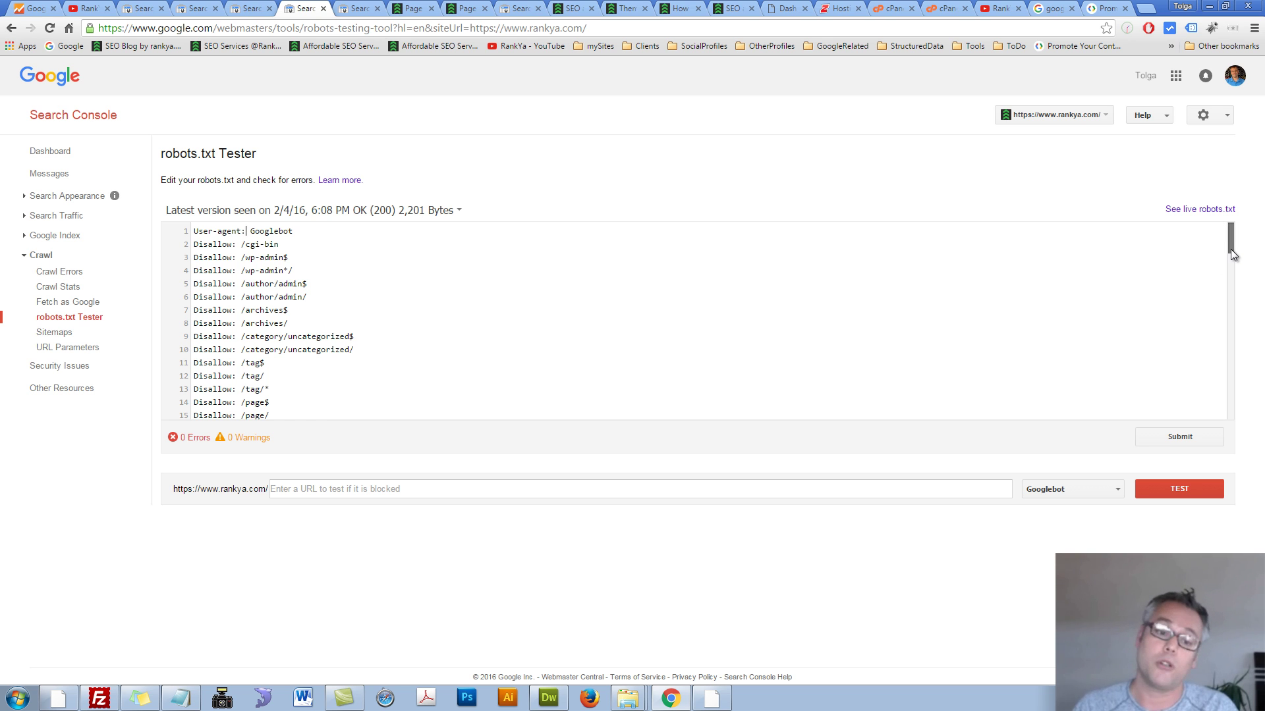
# - Review the end of the robots.txt file and highlight the Sitemap entries on its last lines
pyautogui.moveTo(1230, 249); pyautogui.dragTo(1233, 421)
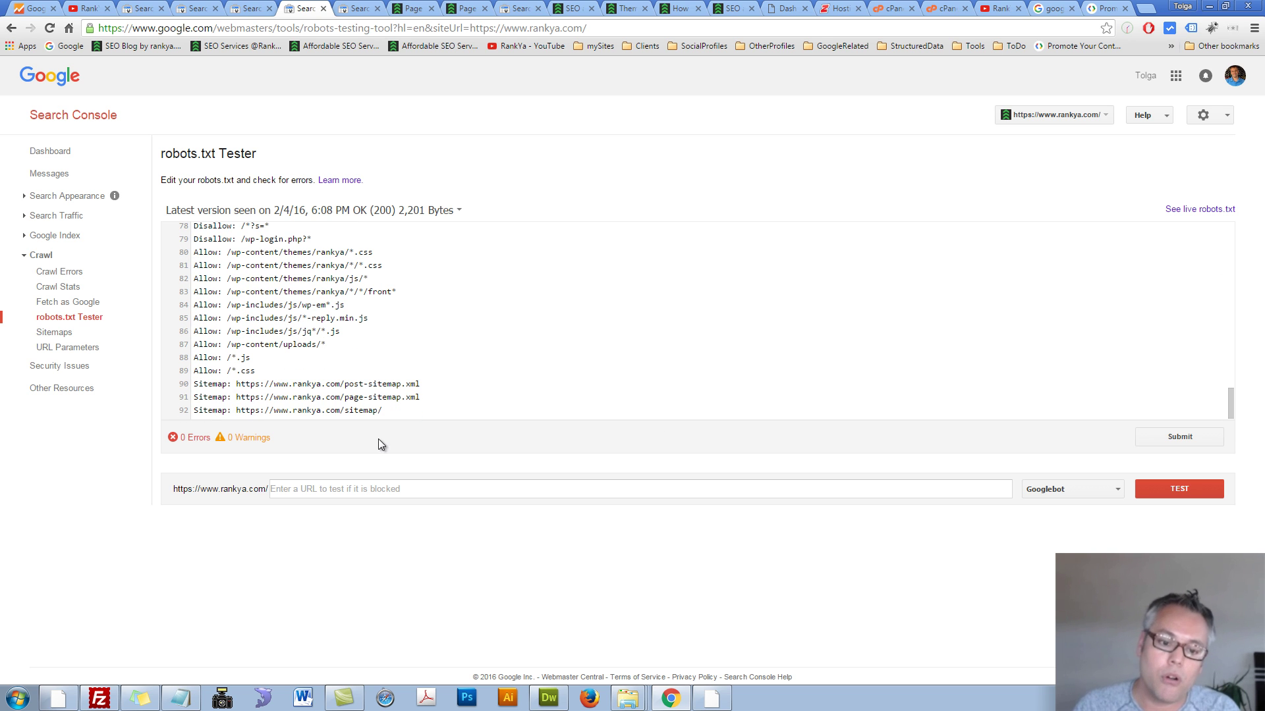
pyautogui.moveTo(390, 411); pyautogui.dragTo(189, 389)
pyautogui.moveTo(420, 397); pyautogui.dragTo(181, 382)
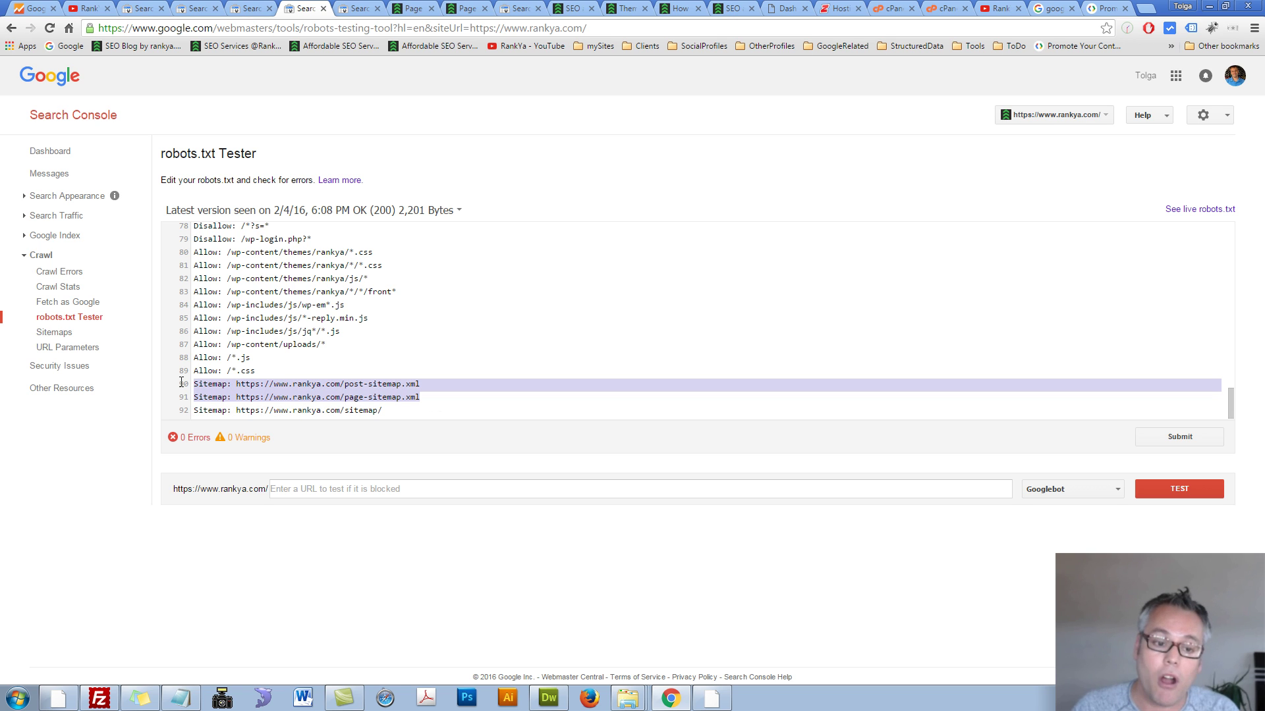
pyautogui.click(395, 400)
# - Test the paths css/ and contact against the robots.txt rules for Googlebot
pyautogui.click(322, 490)
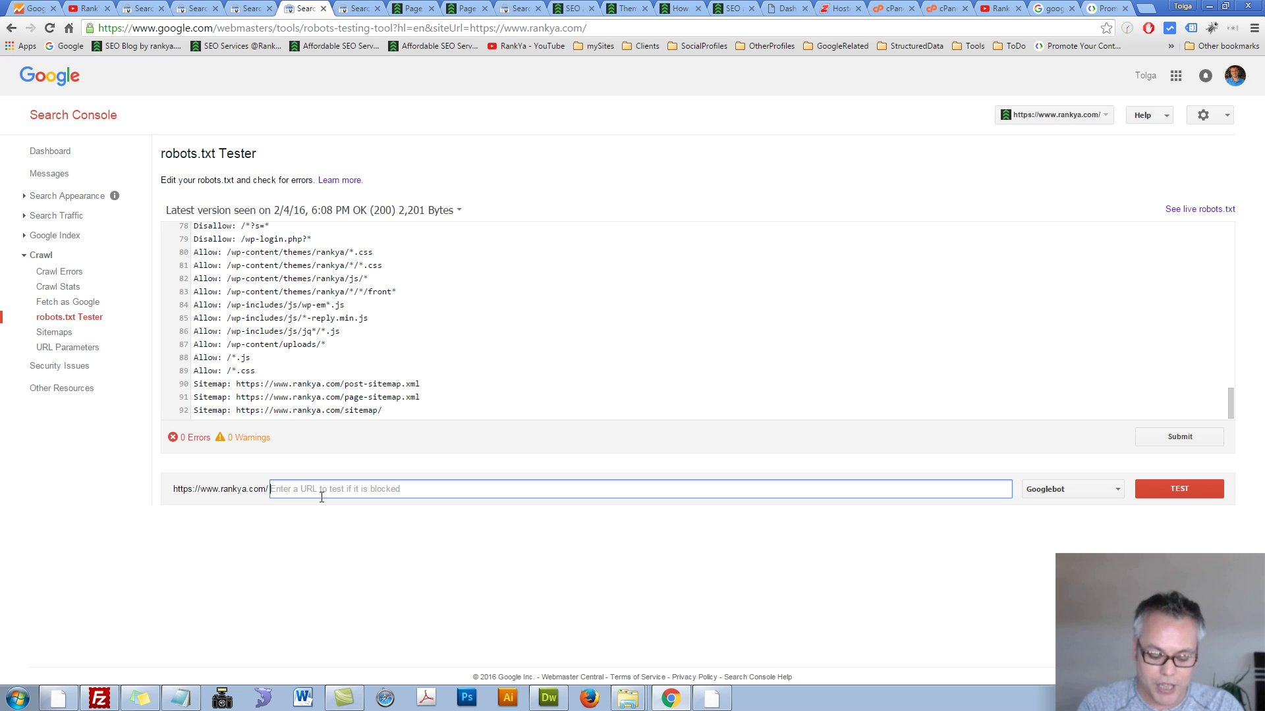
pyautogui.write('css/')
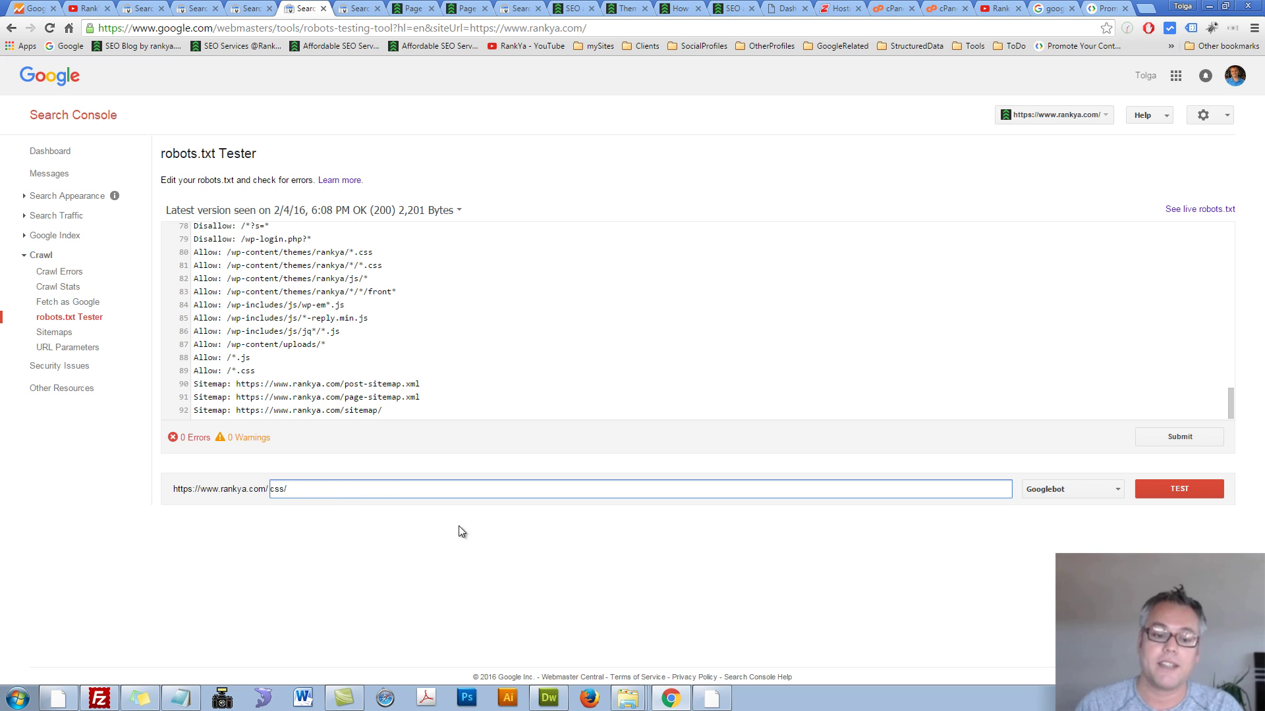
pyautogui.click(1179, 494)
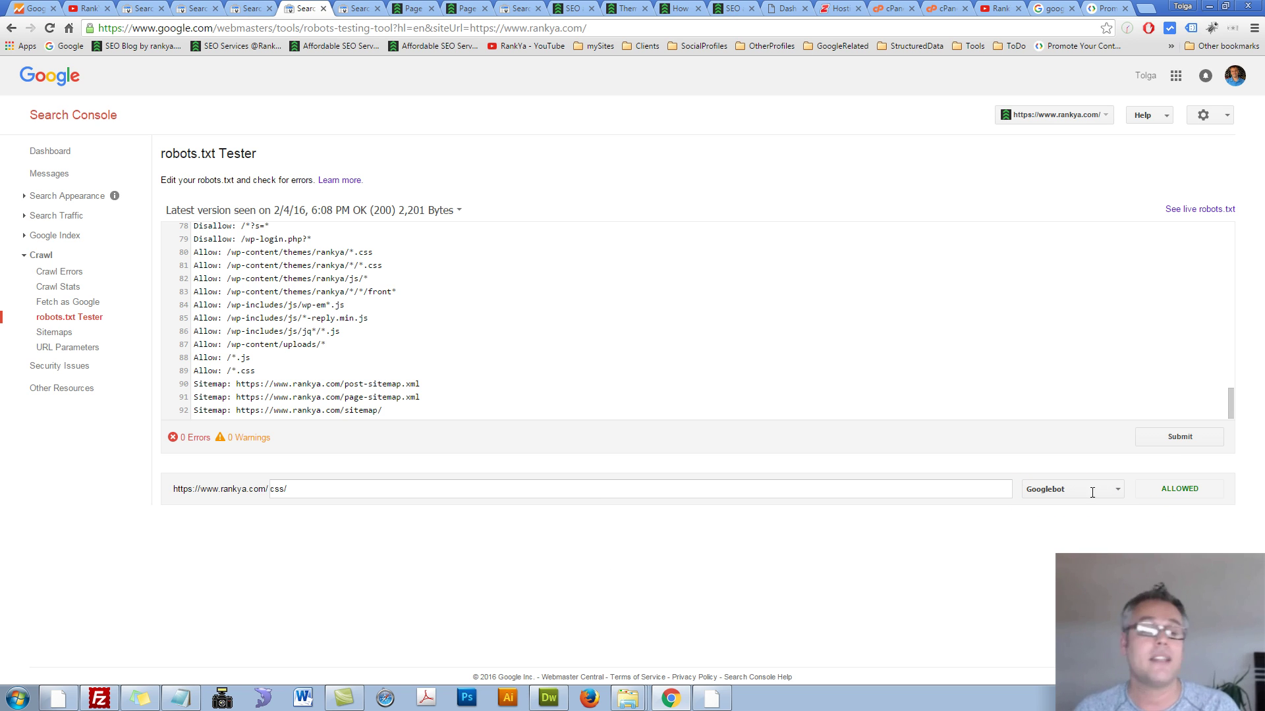
pyautogui.moveTo(288, 488); pyautogui.dragTo(263, 491)
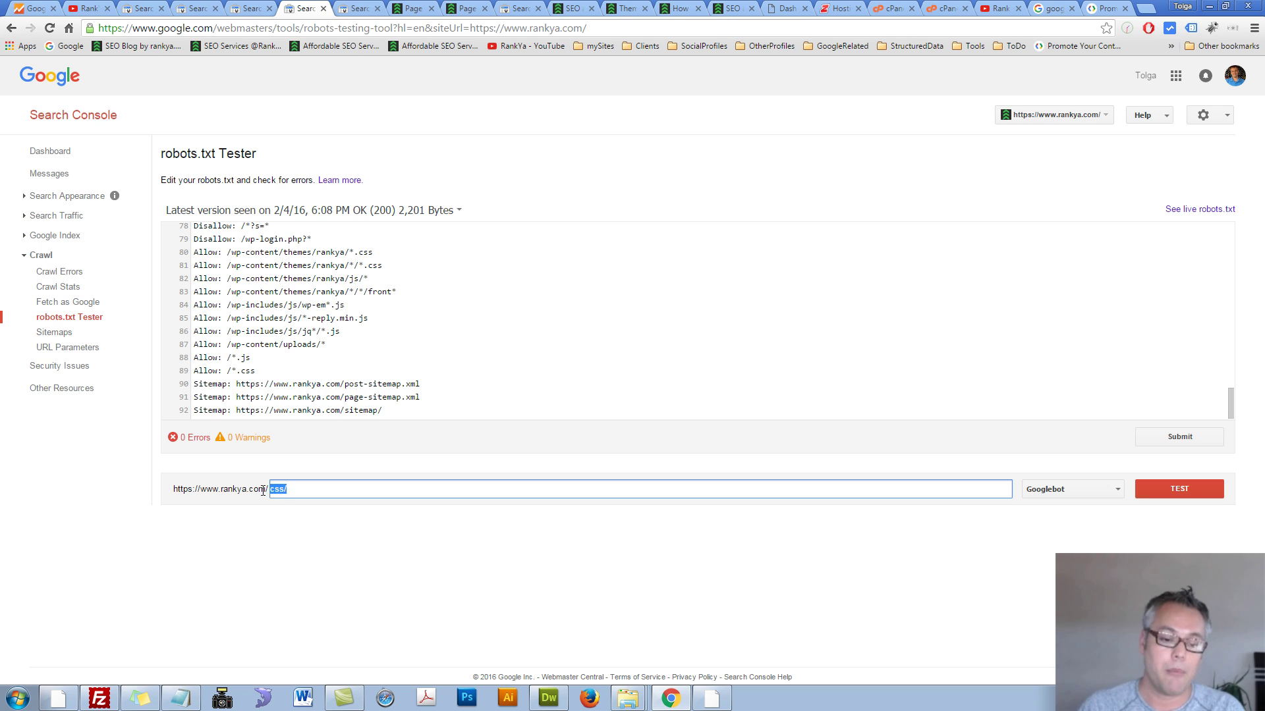
pyautogui.write('contact')
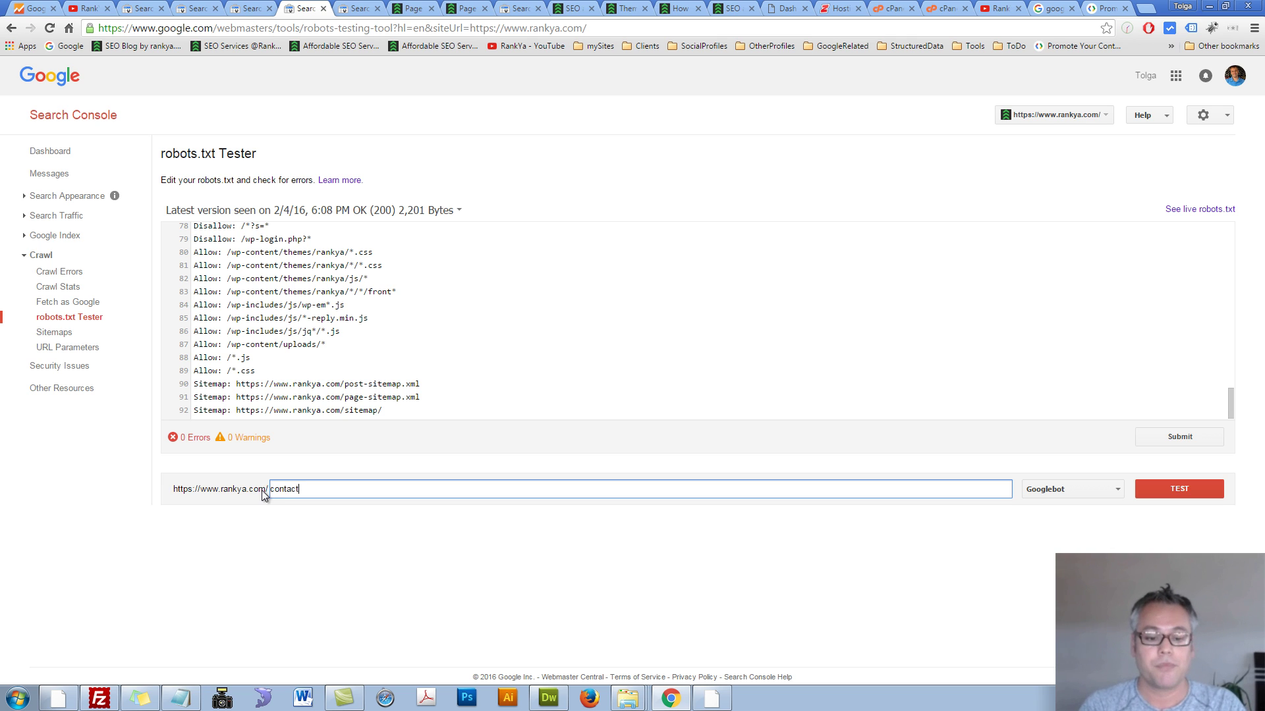
pyautogui.click(1171, 490)
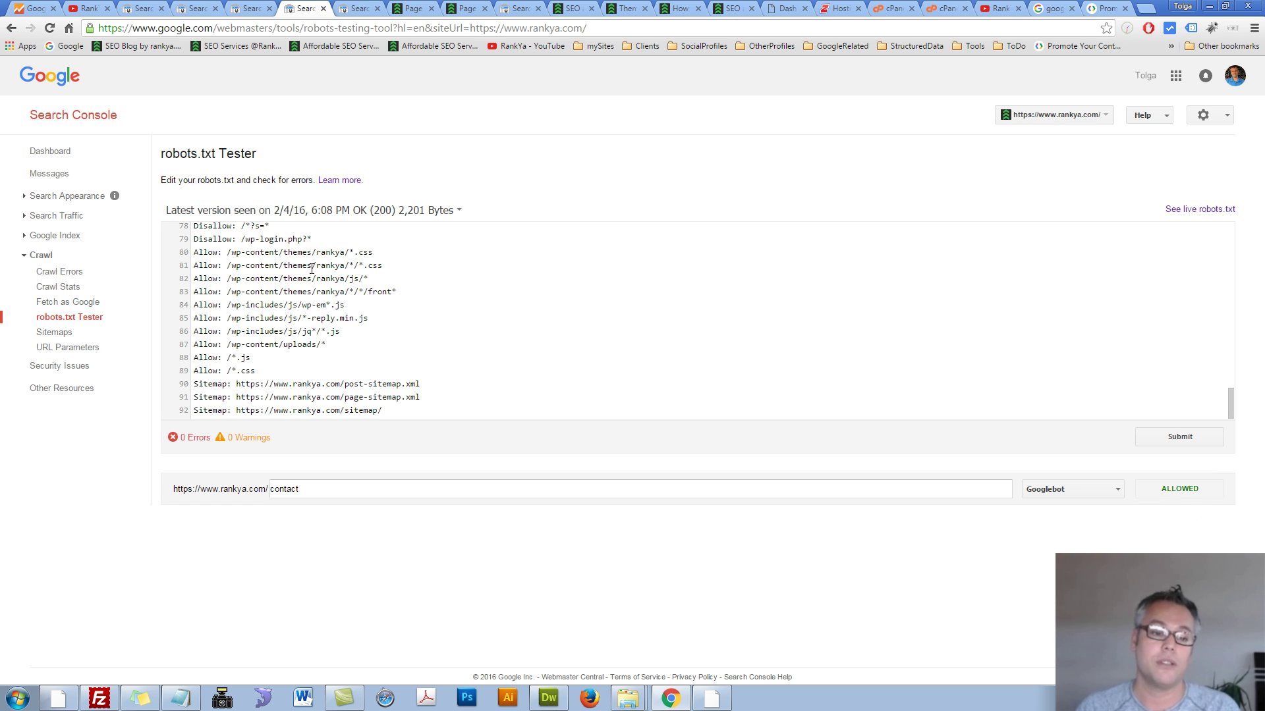
# - Copy wp-login.php?* from the Disallow rule on line 79 and test it as the URL path for Googlebot
pyautogui.moveTo(311, 239); pyautogui.dragTo(247, 241)
pyautogui.hotkey('ctrl', 'c')
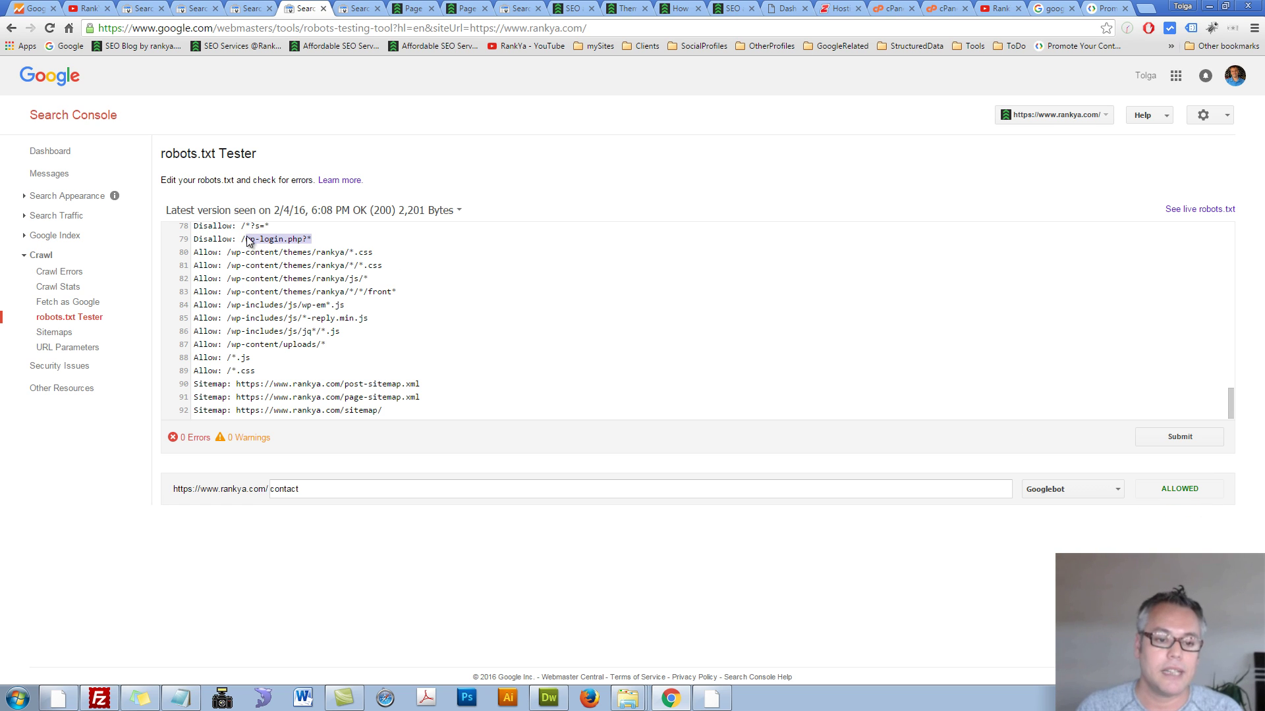
pyautogui.moveTo(301, 489); pyautogui.dragTo(178, 492)
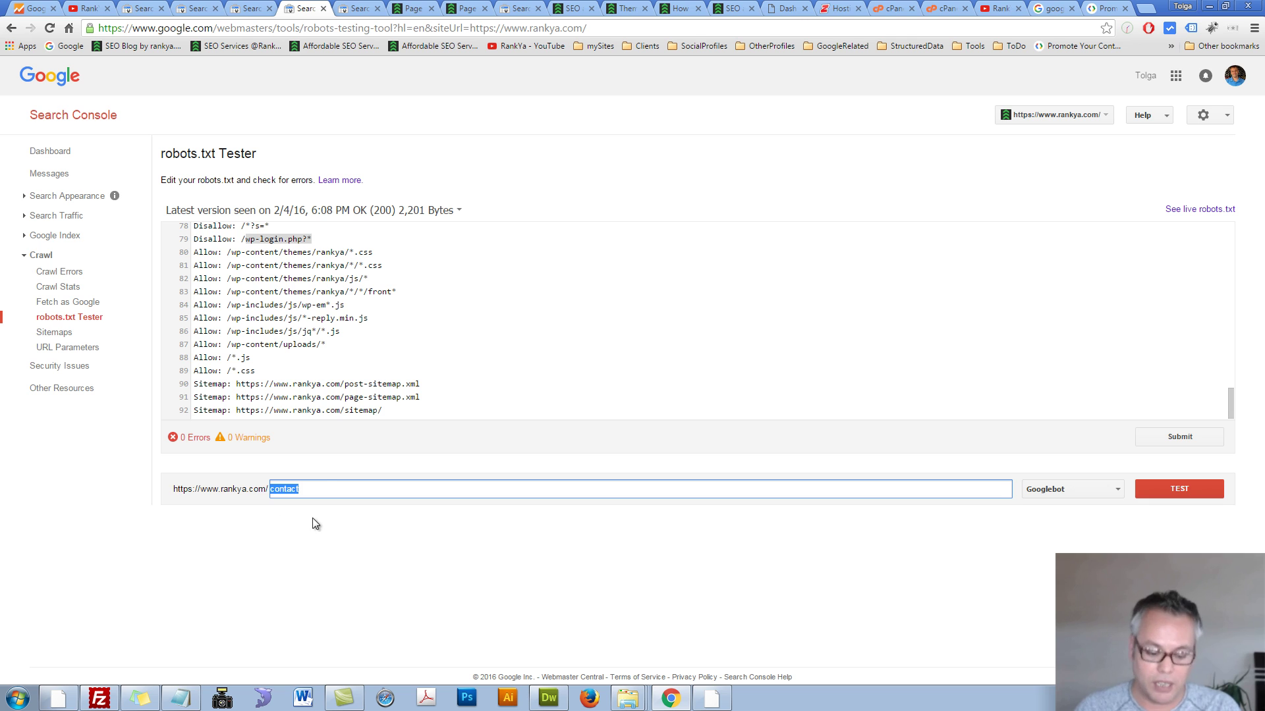
pyautogui.hotkey('ctrl', 'v')
pyautogui.click(1191, 486)
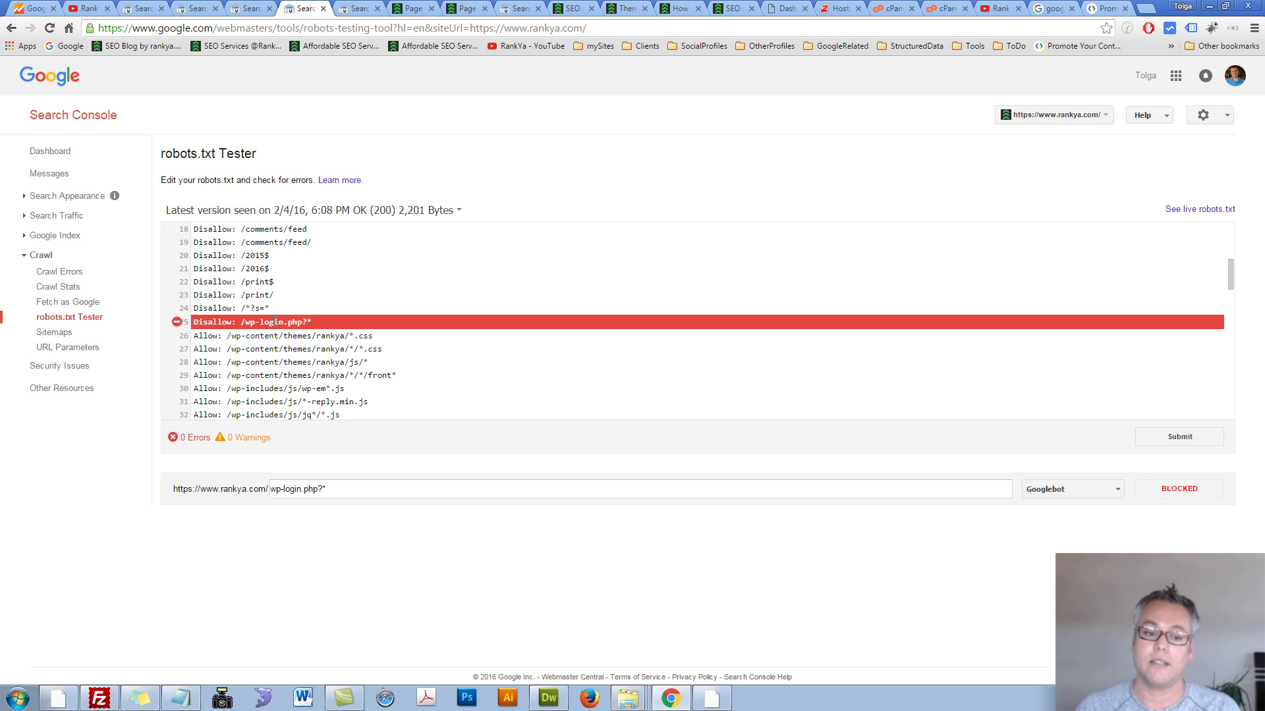
# - Test wp-login.php?* with the Googlebot-Mobile user-agent, highlight the matching rule on line 42, and clear the tested path
pyautogui.moveTo(341, 490); pyautogui.dragTo(195, 492)
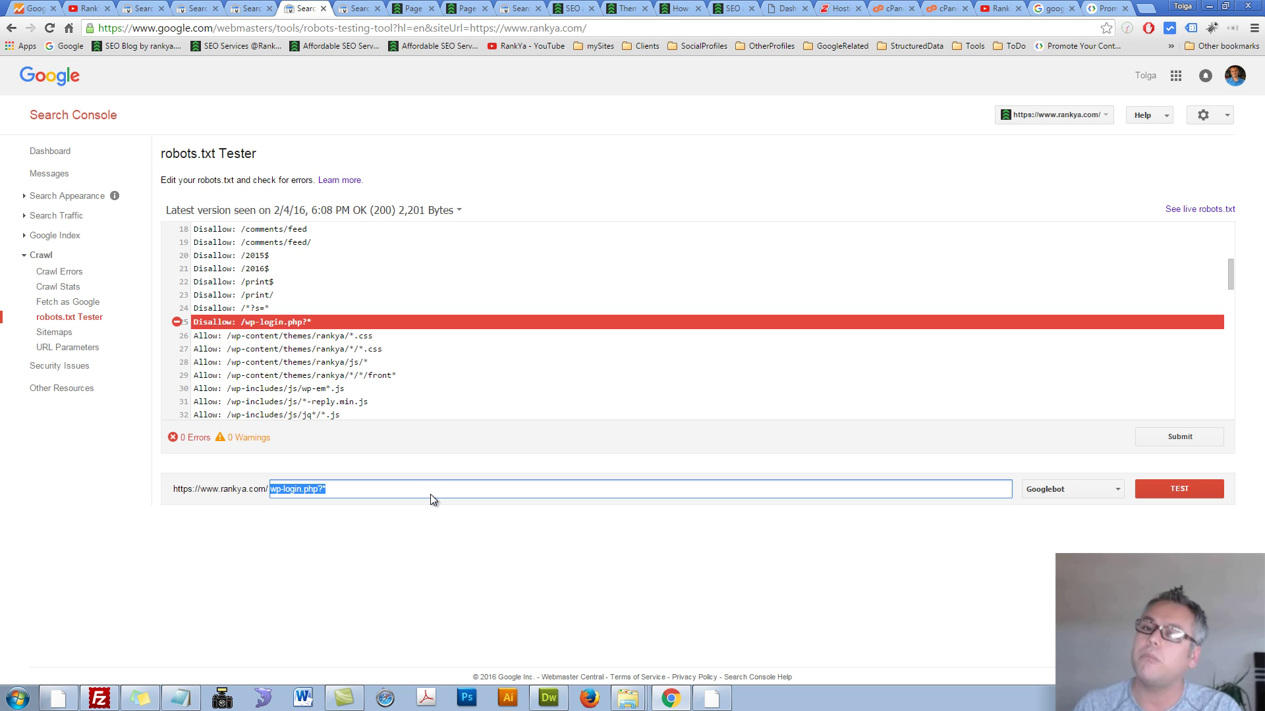
pyautogui.click(1117, 497)
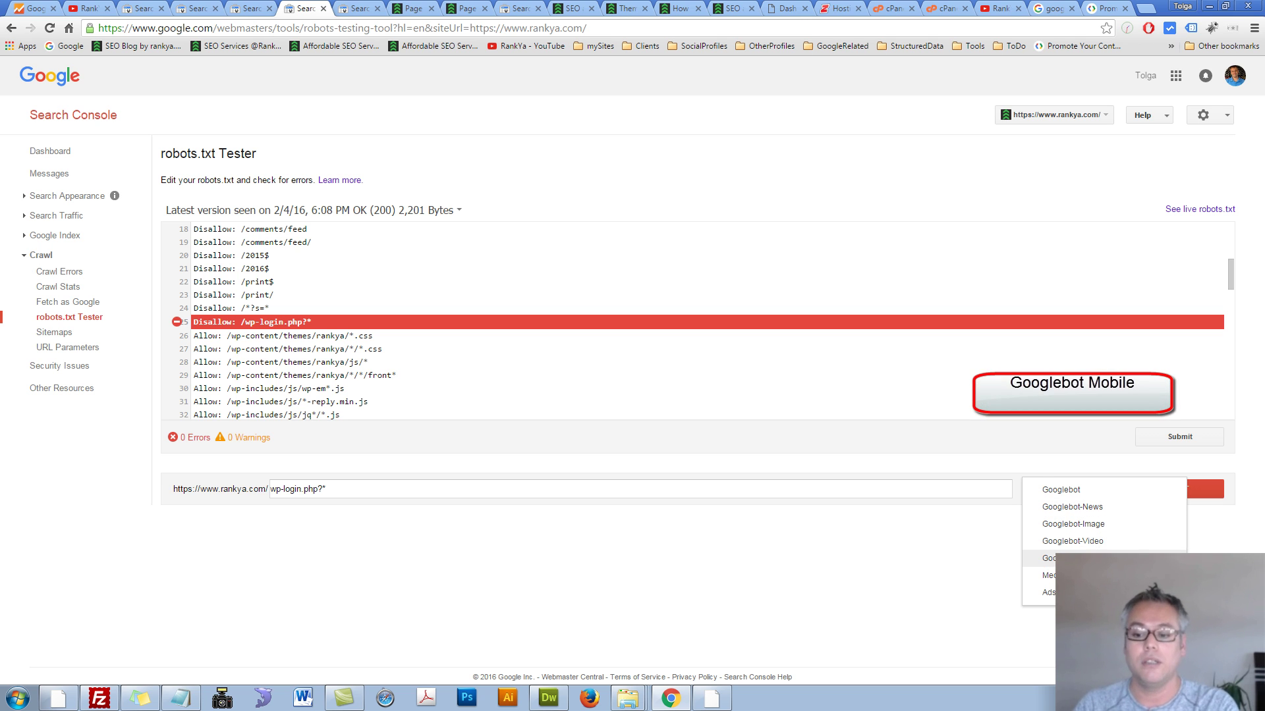
pyautogui.click(1068, 558)
pyautogui.click(1153, 496)
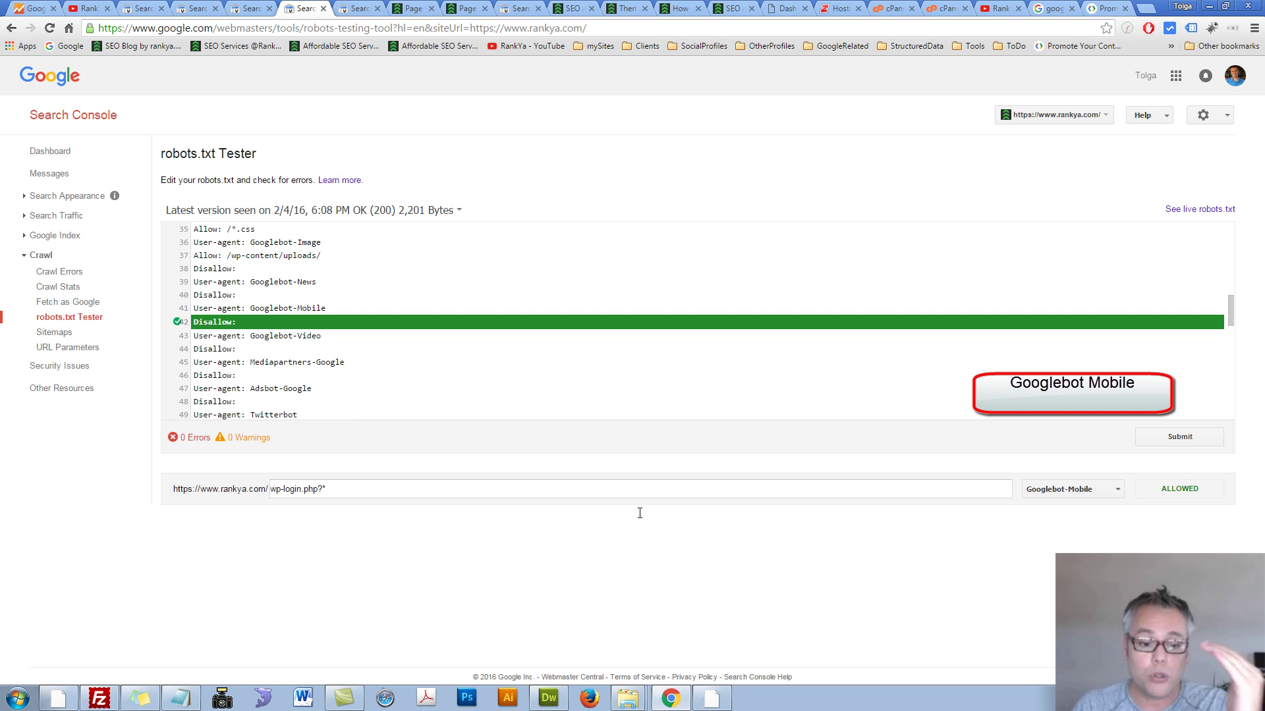
pyautogui.tripleClick(234, 322)
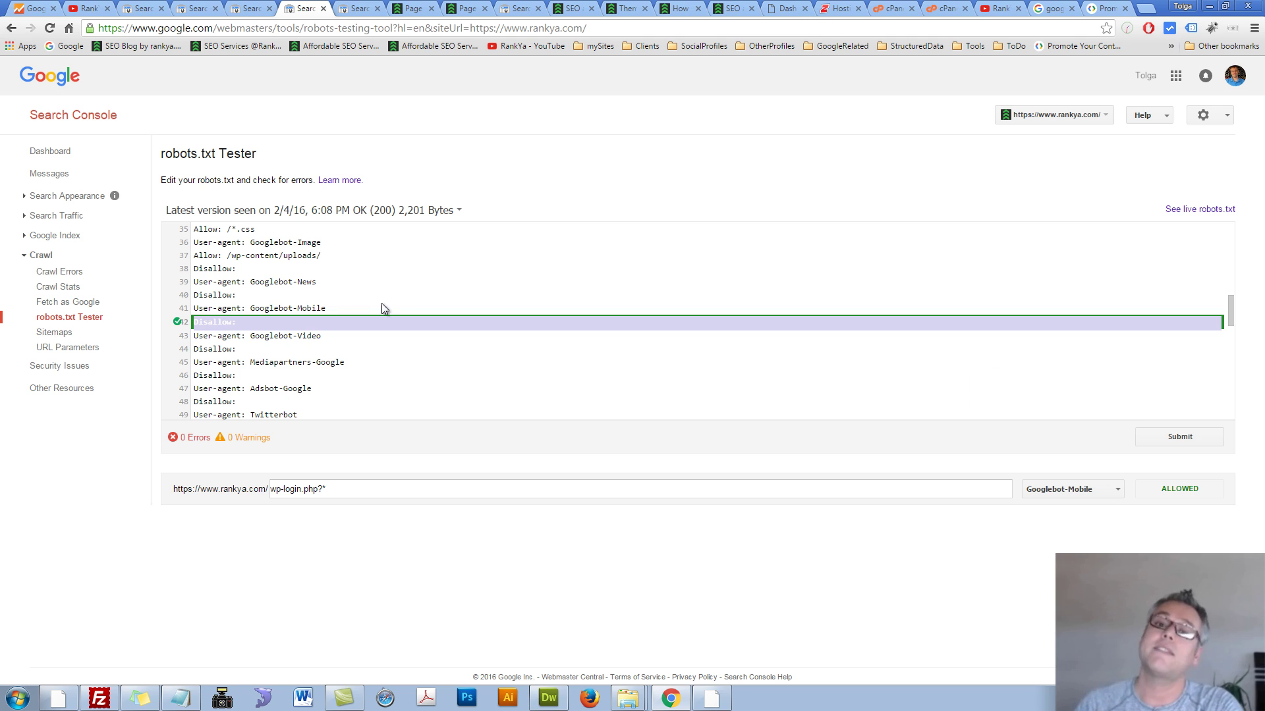
pyautogui.moveTo(336, 489); pyautogui.dragTo(121, 507)
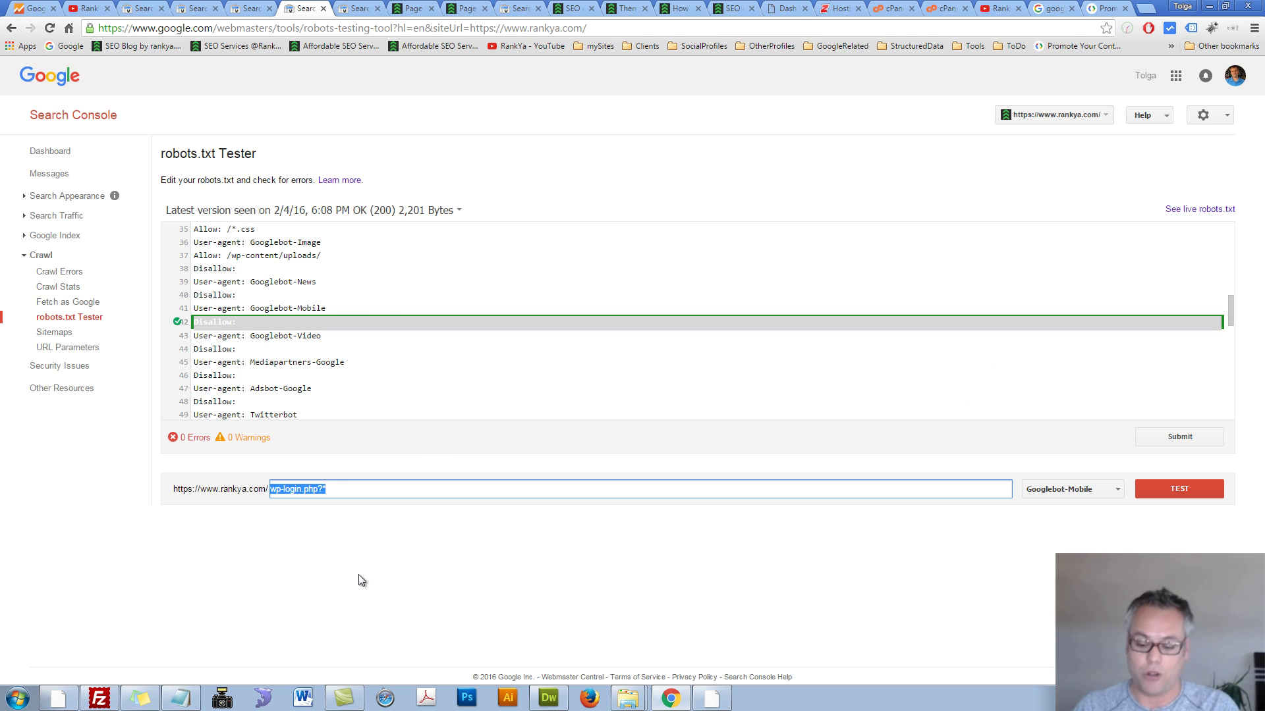
pyautogui.press('BackSpace')
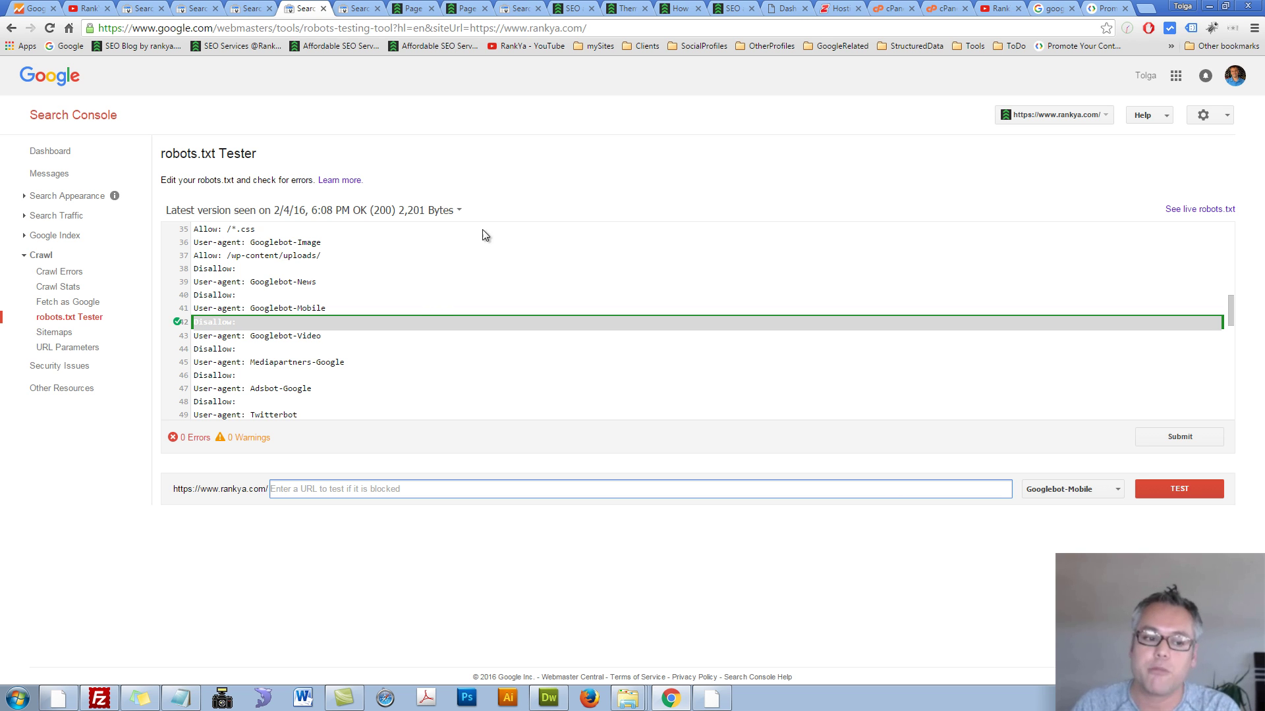
# - Open the Fetch as Google details for /seo-copywriting-simplified/ and review the list of resources Googlebot couldn't get
pyautogui.click(359, 8)
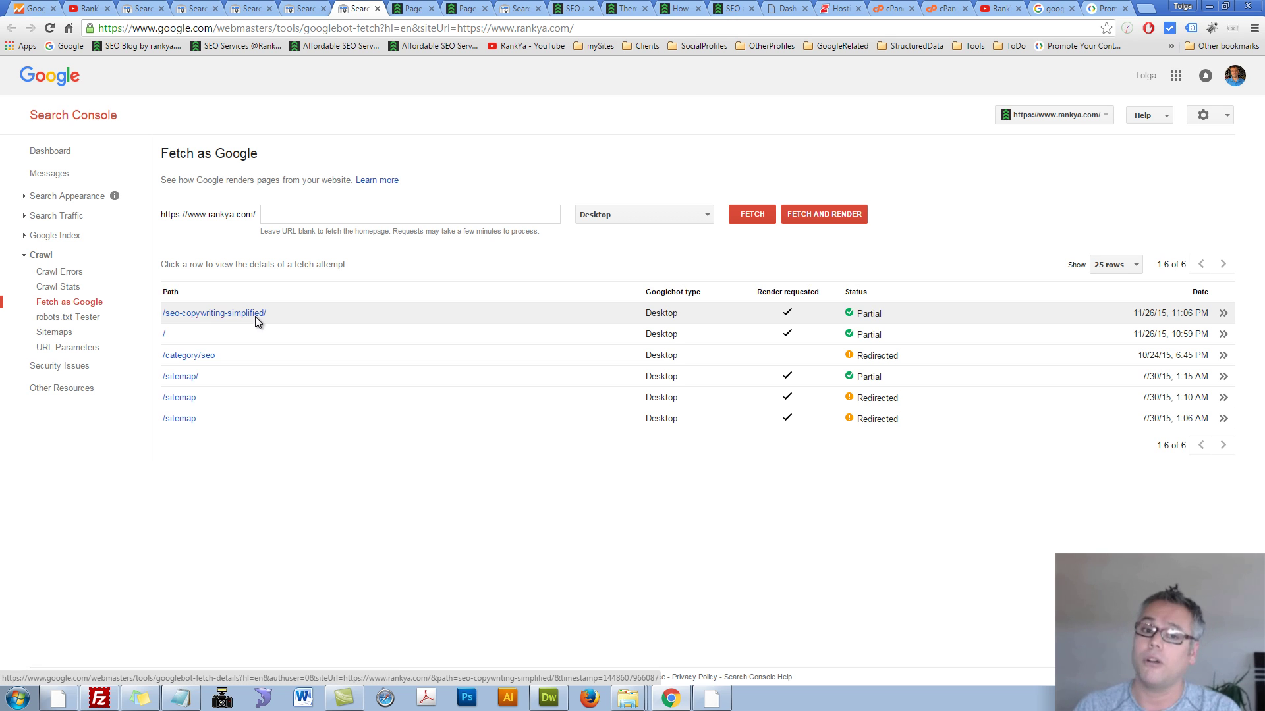
pyautogui.click(227, 313)
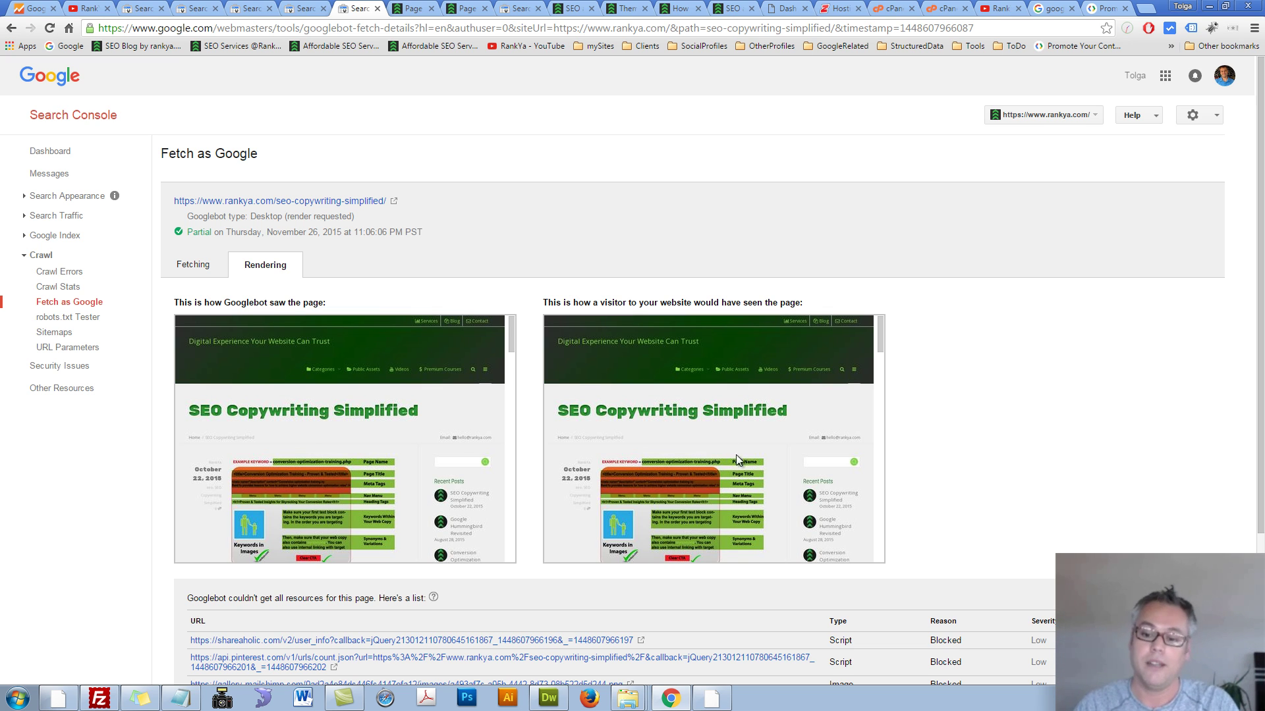
pyautogui.scroll(-2, 737, 454)
pyautogui.moveTo(1259, 414); pyautogui.dragTo(1259, 527)
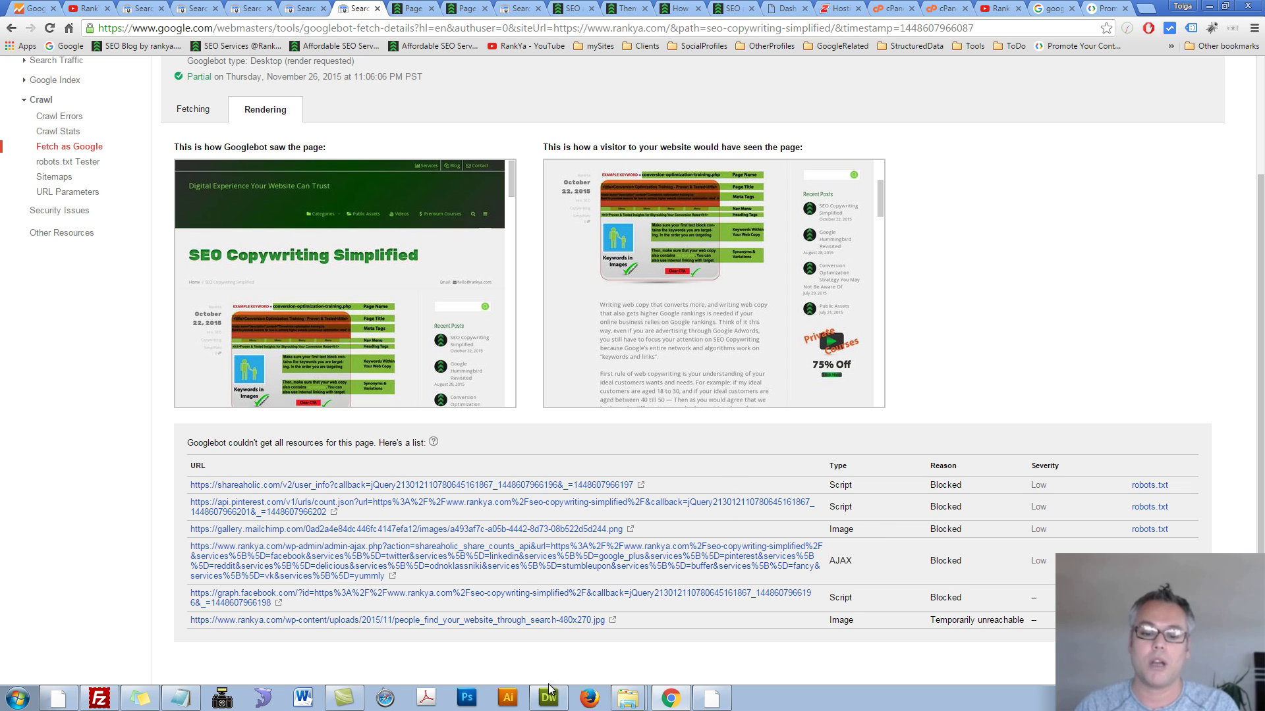
# - Switch to the Crazy Domains Hosting Manager and open robots.txt in public_html for editing in the File Manager
pyautogui.click(849, 14)
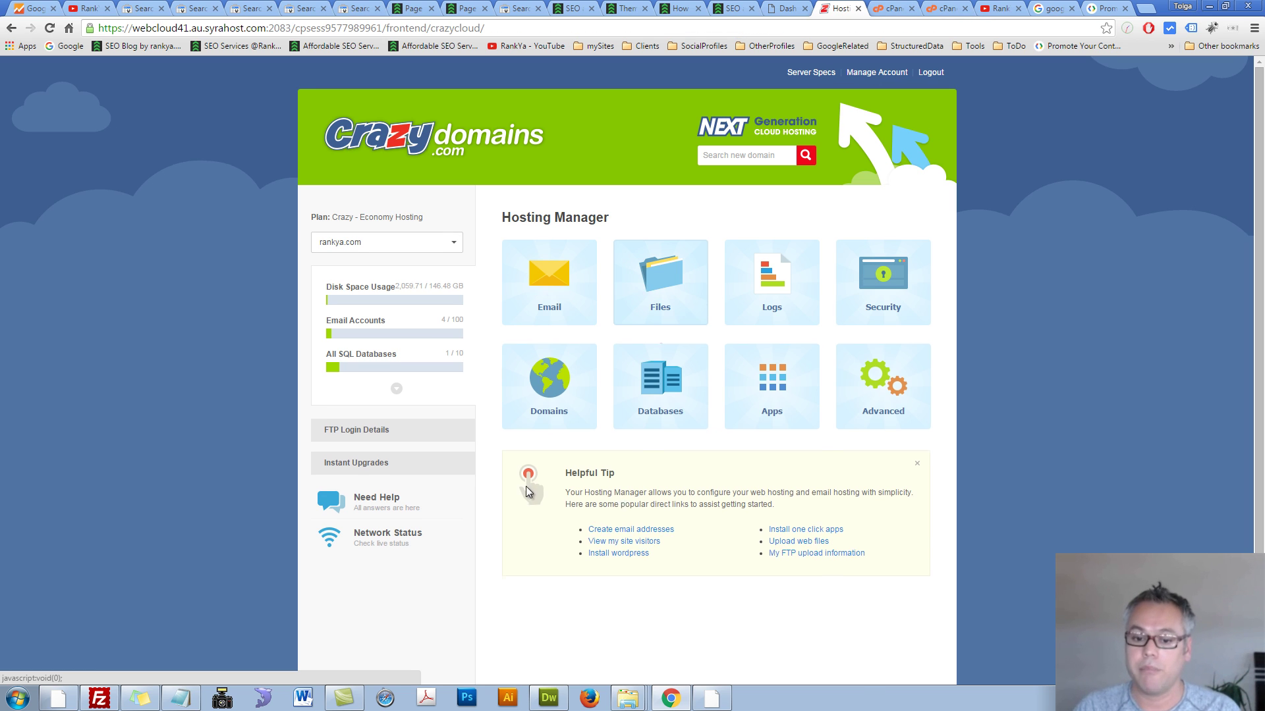
pyautogui.click(704, 305)
pyautogui.click(668, 371)
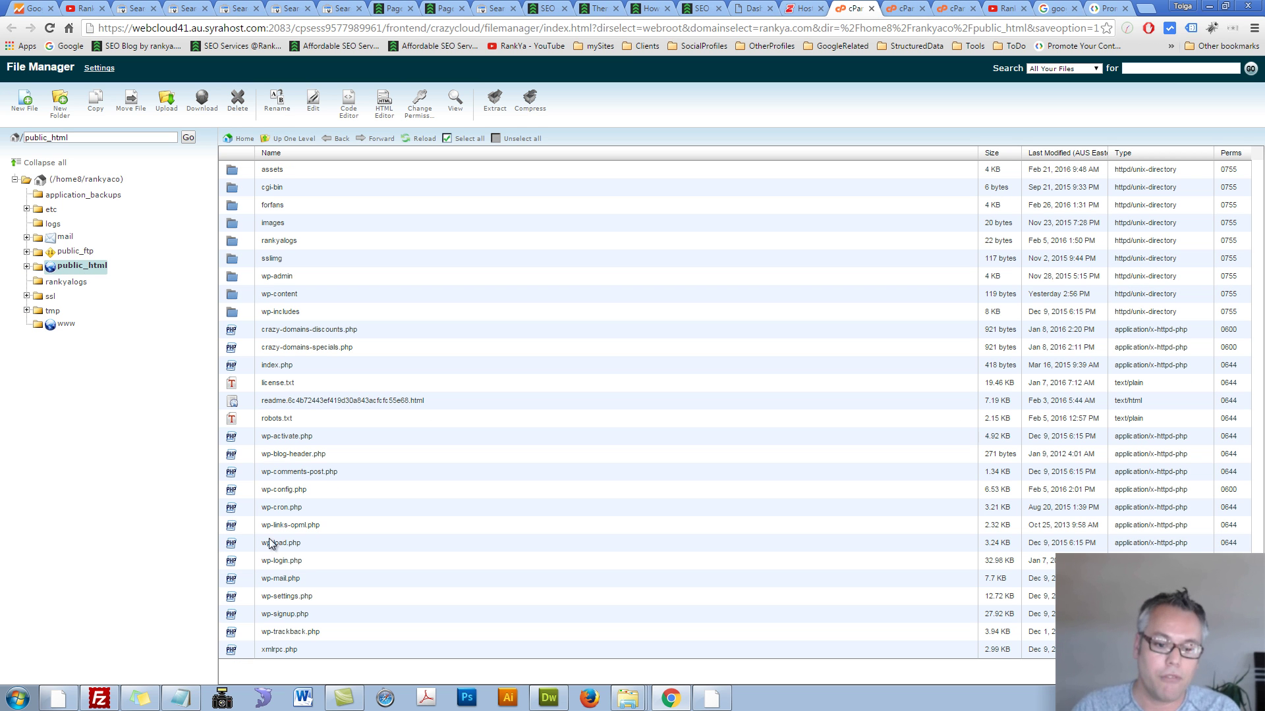
pyautogui.rightClick(245, 420)
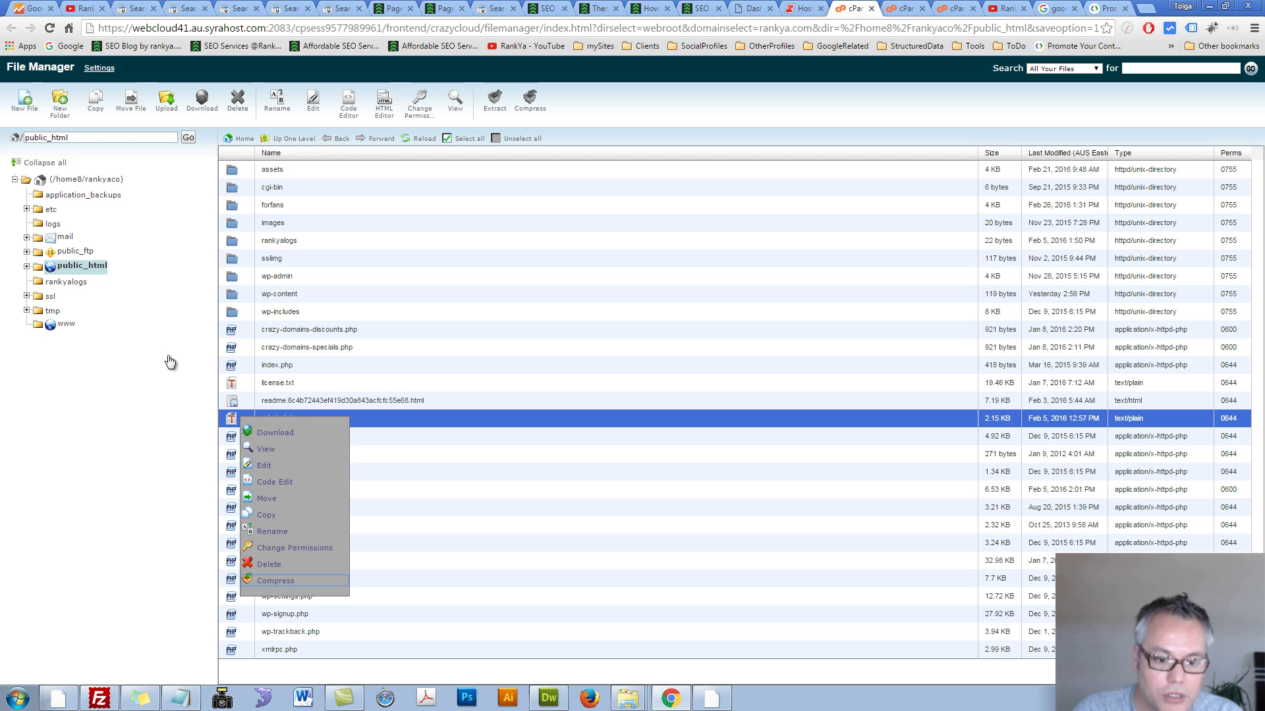
pyautogui.click(263, 465)
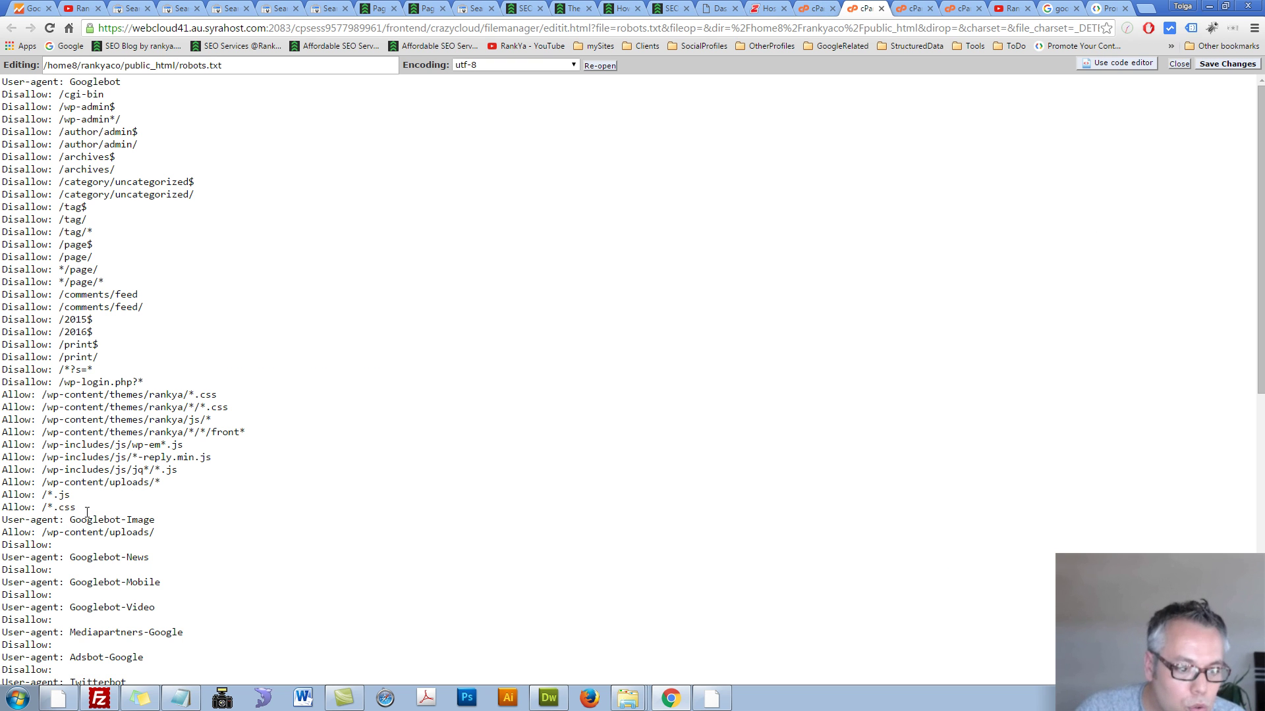
# - Highlight the Allow: /*.js and Allow: /*.css lines in the Googlebot section of robots.txt
pyautogui.moveTo(76, 509); pyautogui.dragTo(4, 495)
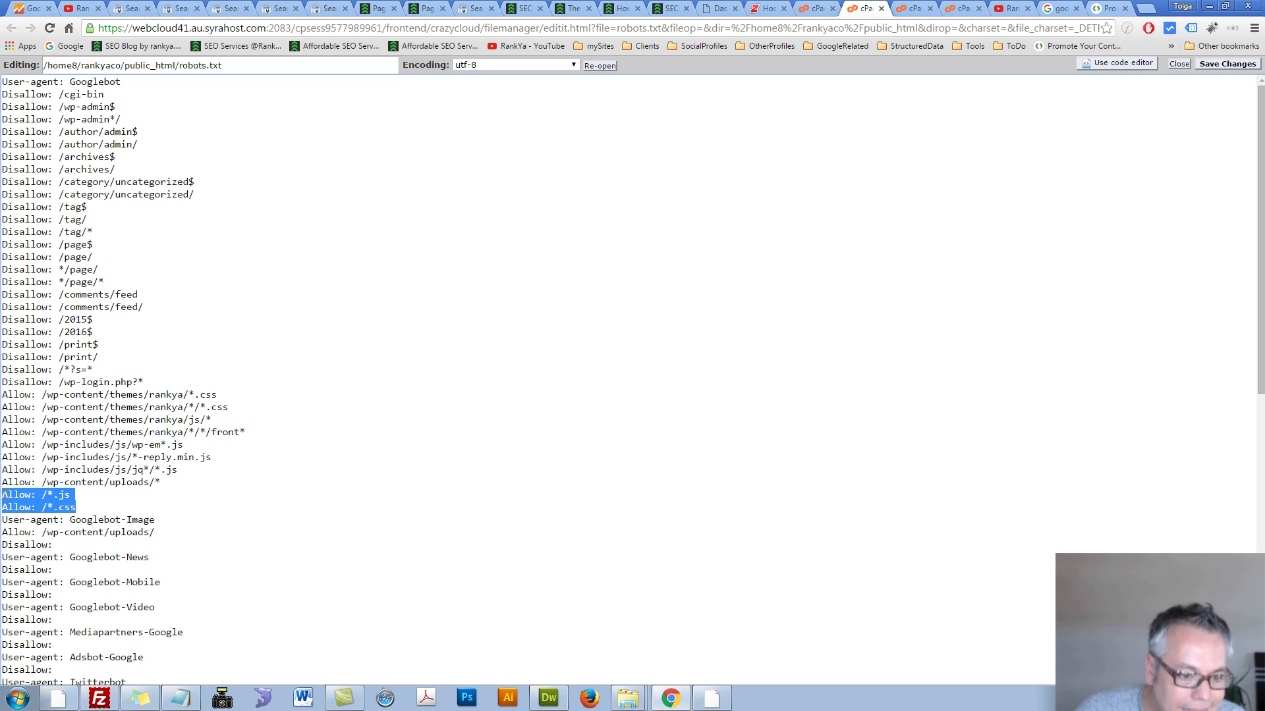
pyautogui.rightClick(56, 504)
pyautogui.click(72, 308)
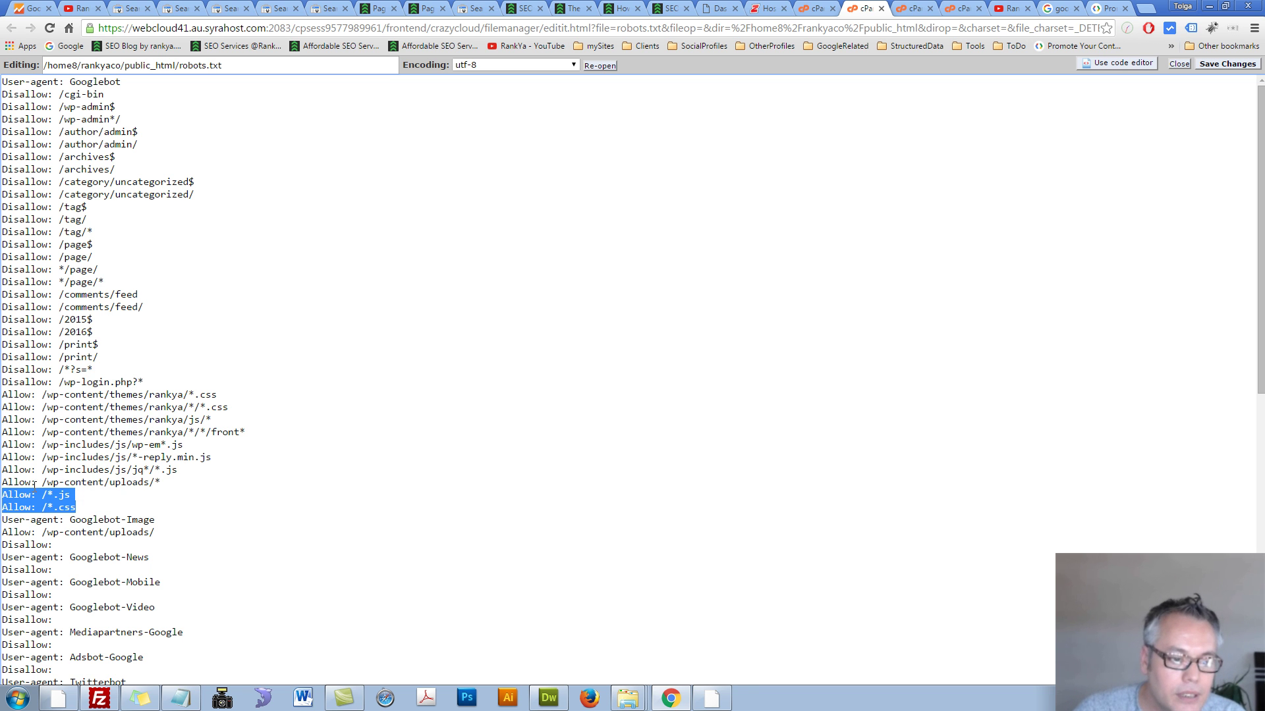
pyautogui.click(50, 495)
pyautogui.moveTo(76, 508); pyautogui.dragTo(2, 495)
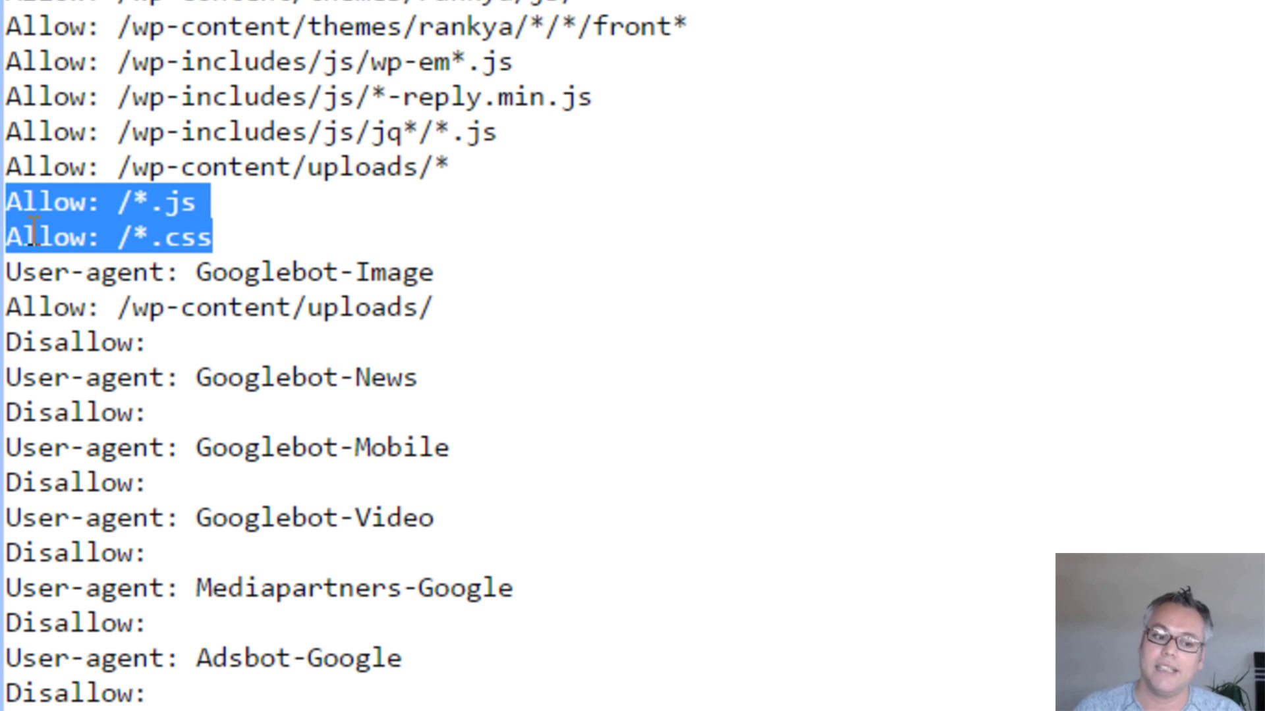
pyautogui.click(226, 237)
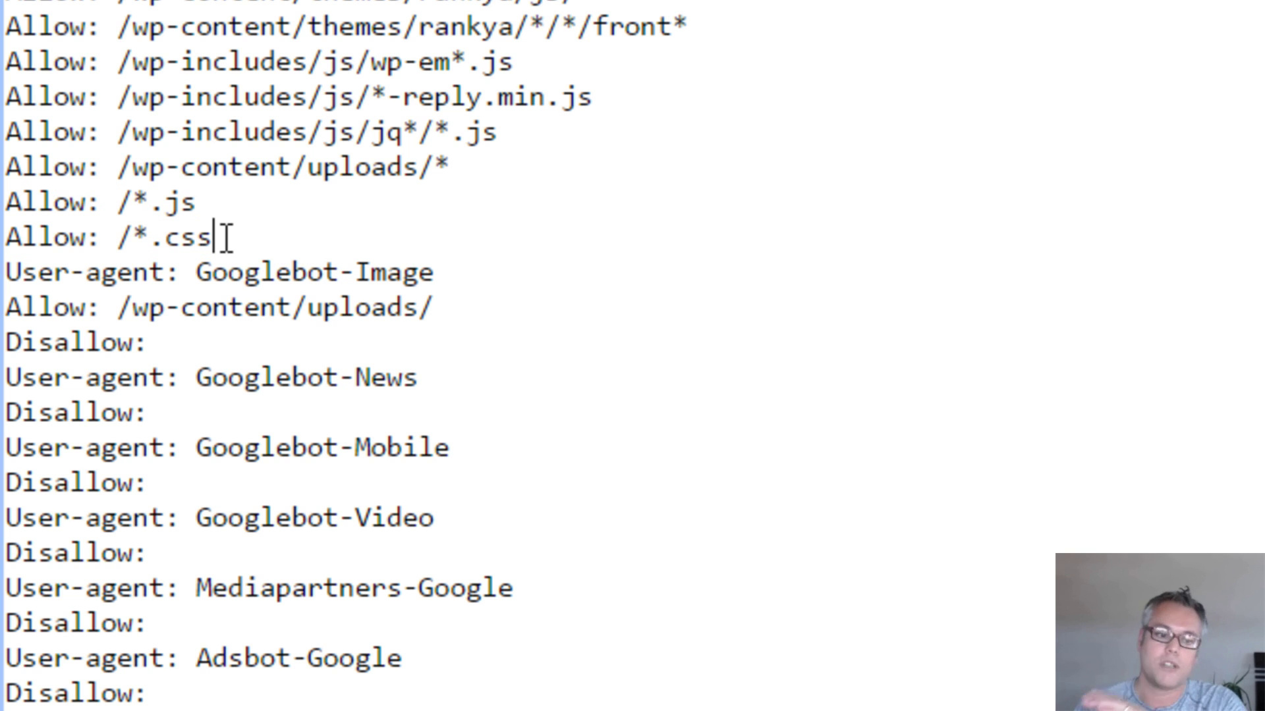
pyautogui.moveTo(226, 237); pyautogui.dragTo(3, 243)
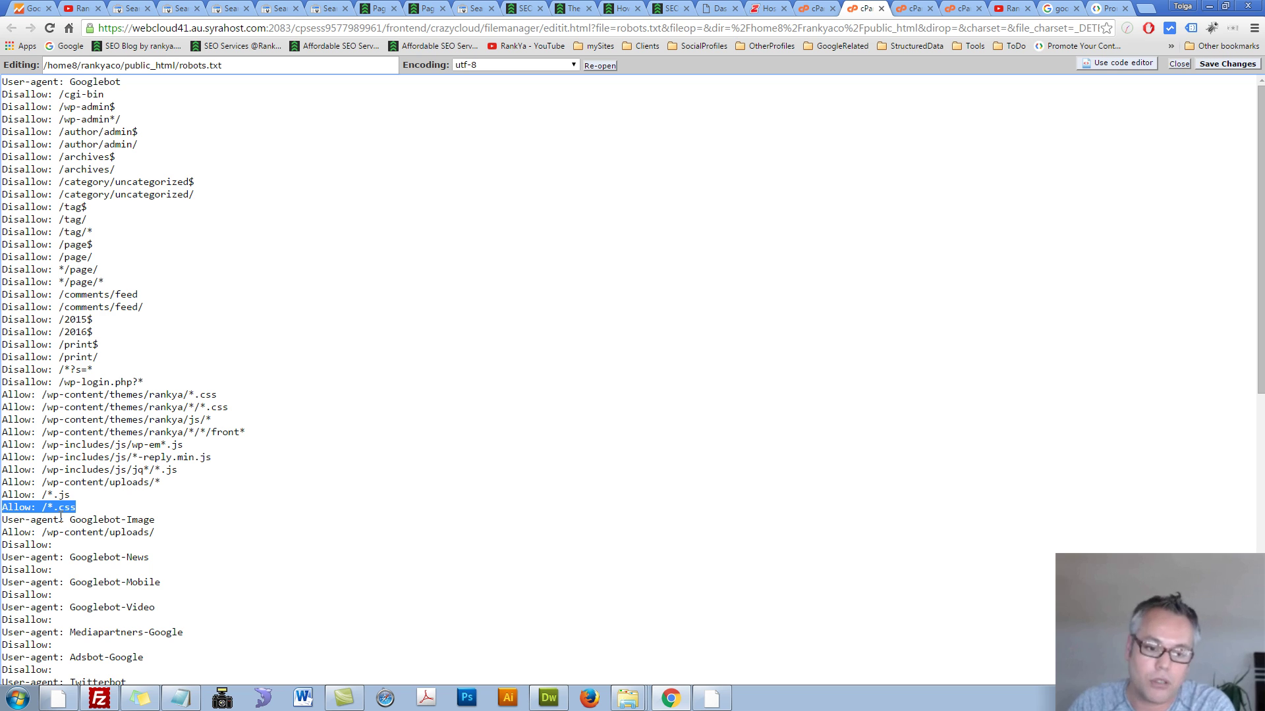
pyautogui.moveTo(77, 508); pyautogui.dragTo(3, 497)
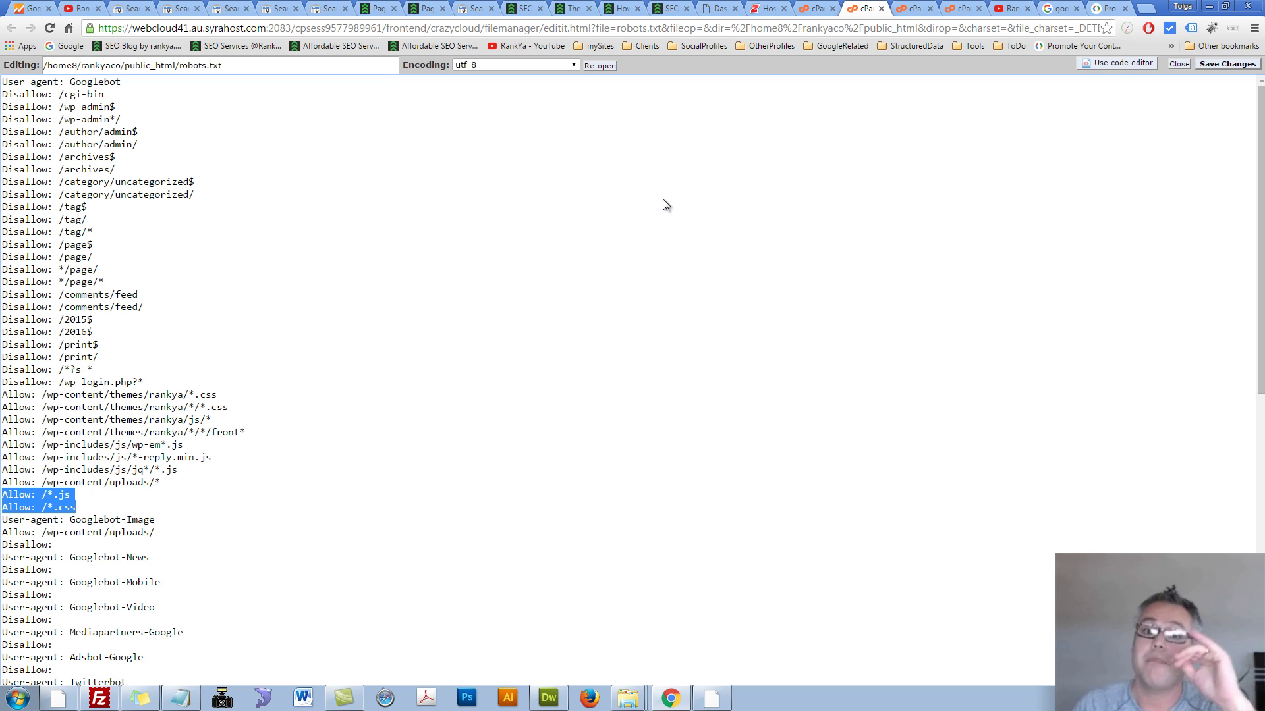
# - Return to the Fetch as Google details and highlight the downloaded HTTP response in the fetching results
pyautogui.click(327, 8)
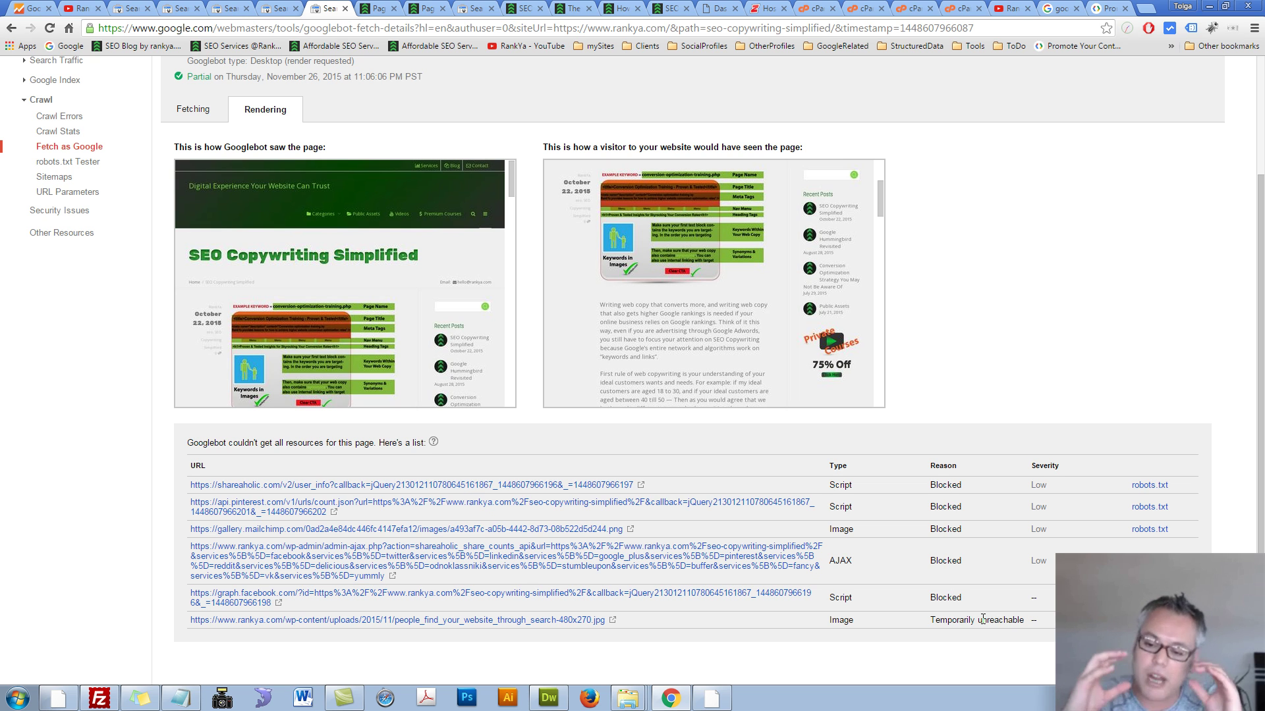
pyautogui.scroll(3, 903, 429)
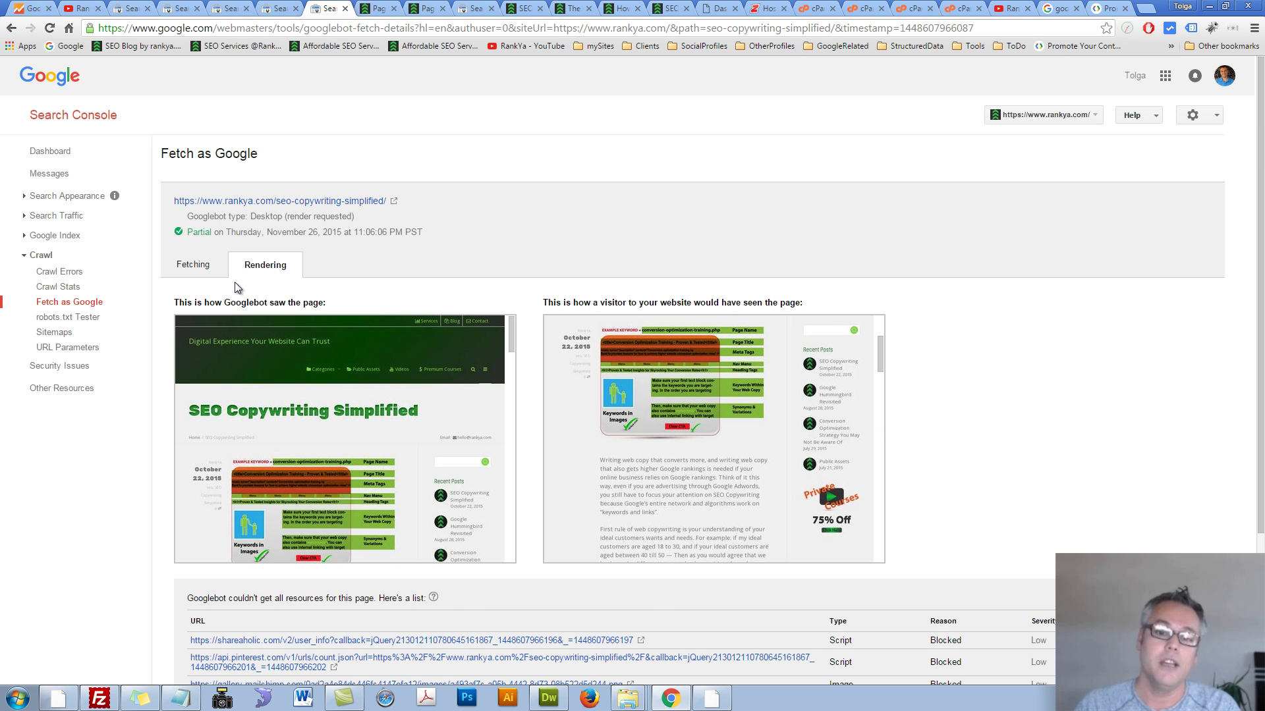
pyautogui.click(193, 266)
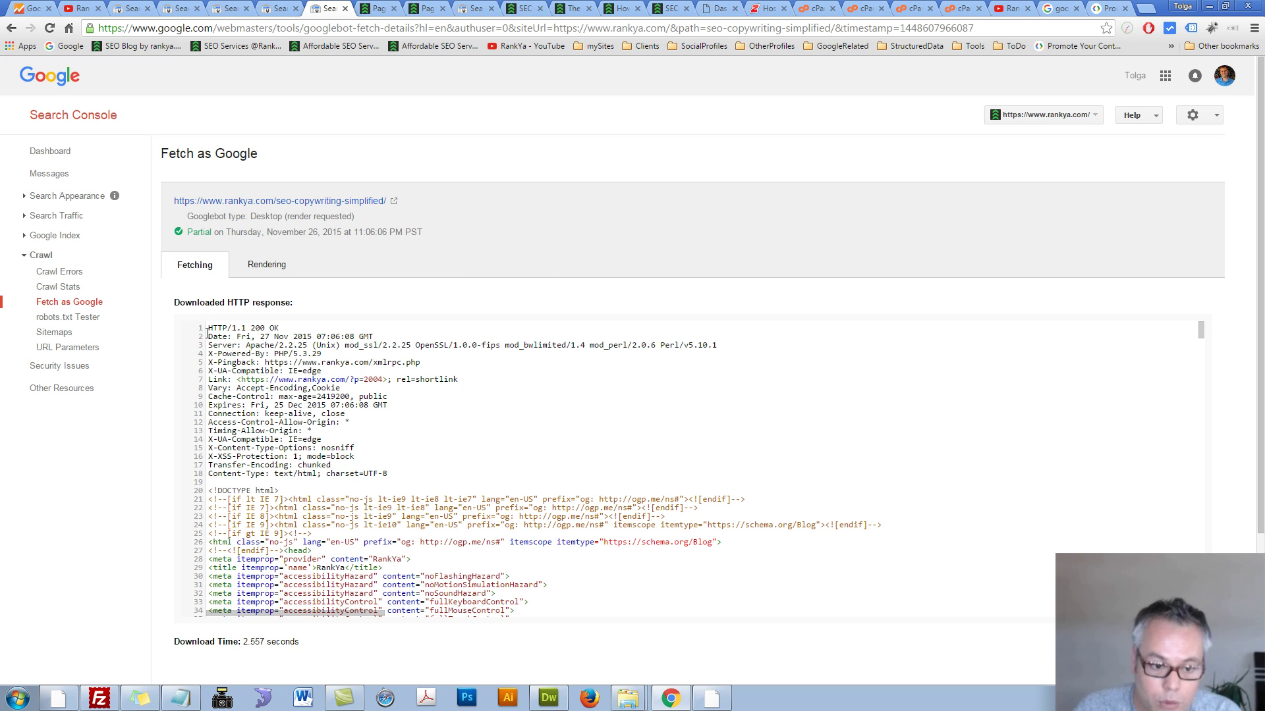
pyautogui.moveTo(209, 327); pyautogui.dragTo(529, 603)
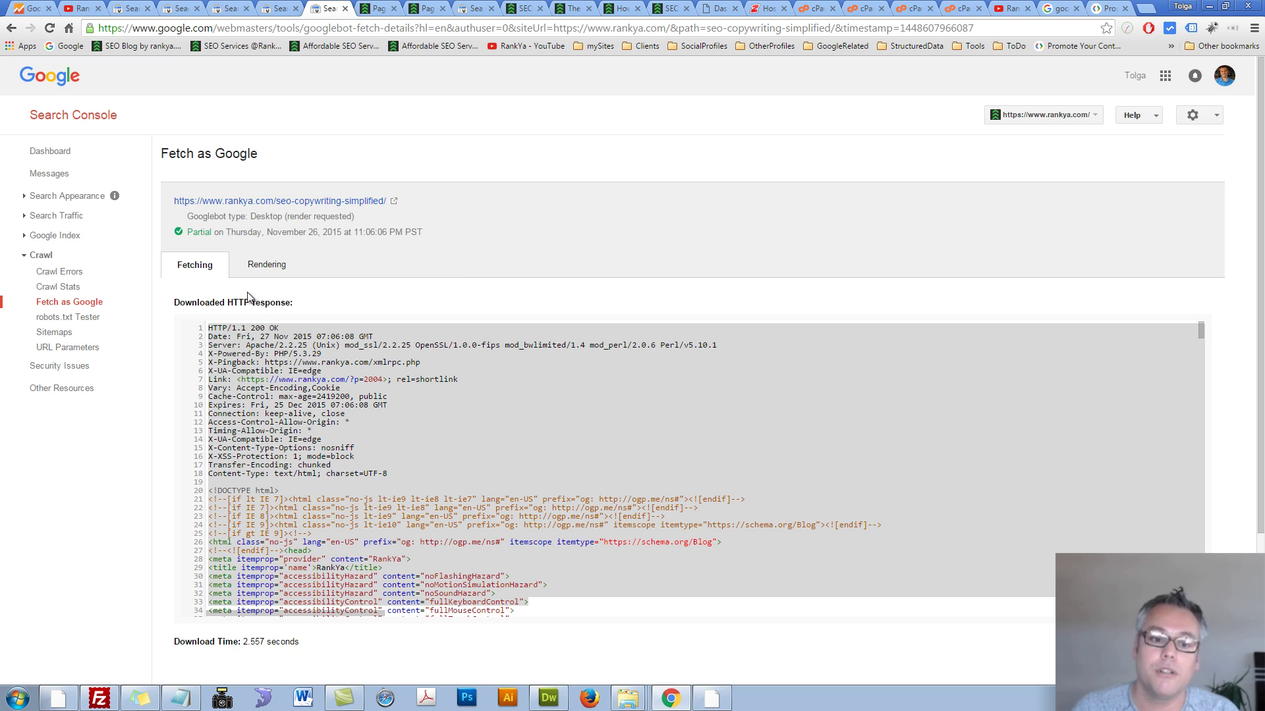
# - Compare the Googlebot and visitor renderings of the SEO Copywriting Simplified page and review its blocked resources
pyautogui.click(265, 270)
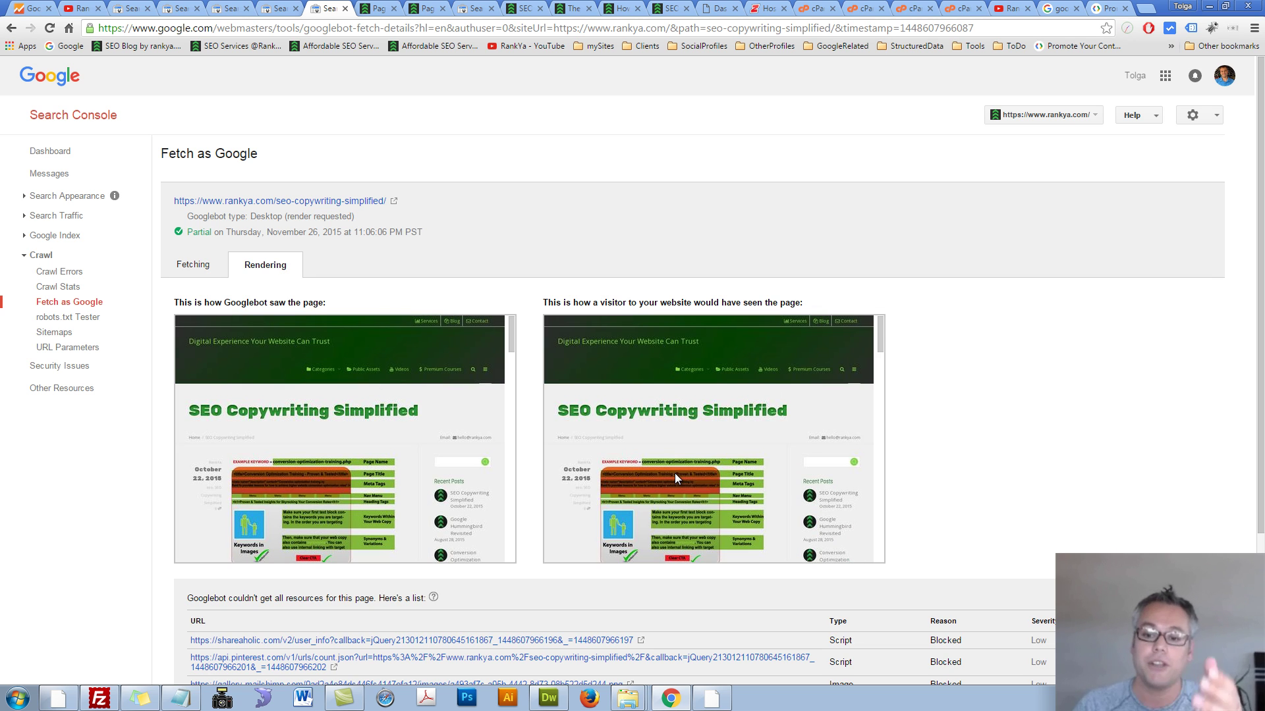
pyautogui.scroll(-1, 674, 473)
pyautogui.moveTo(599, 303); pyautogui.dragTo(832, 303)
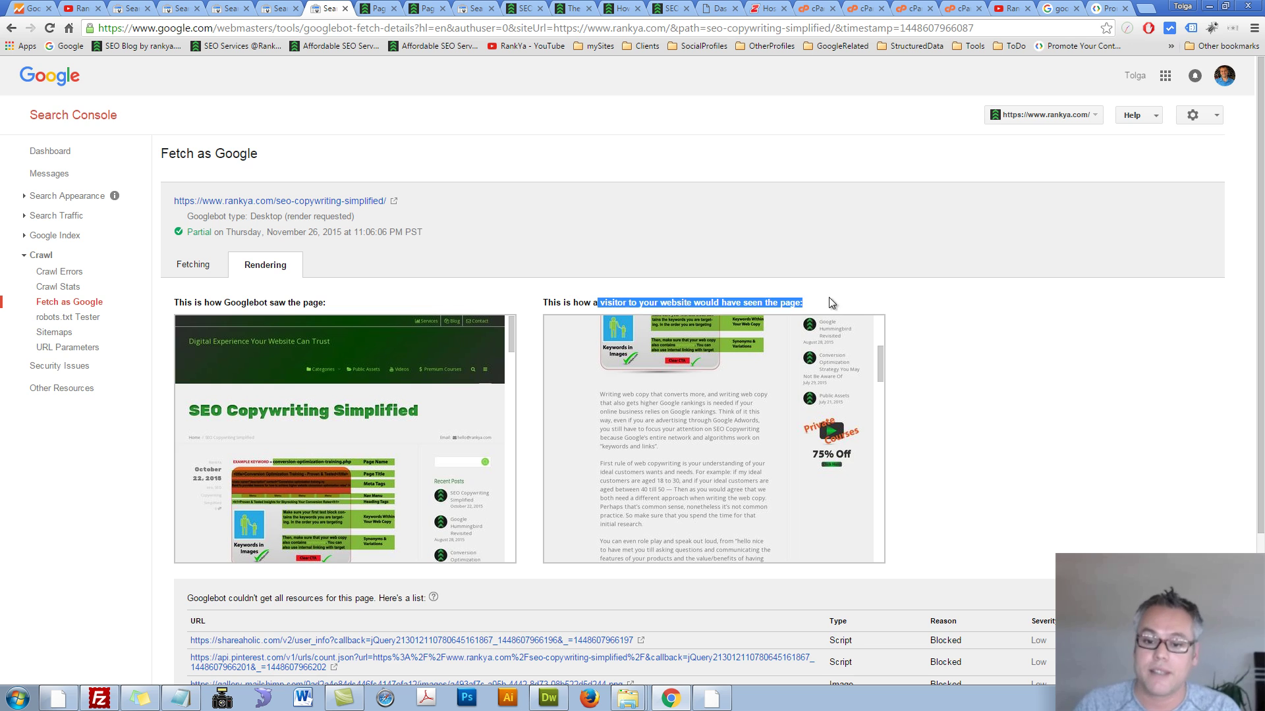
pyautogui.click(983, 453)
pyautogui.scroll(-2, 983, 453)
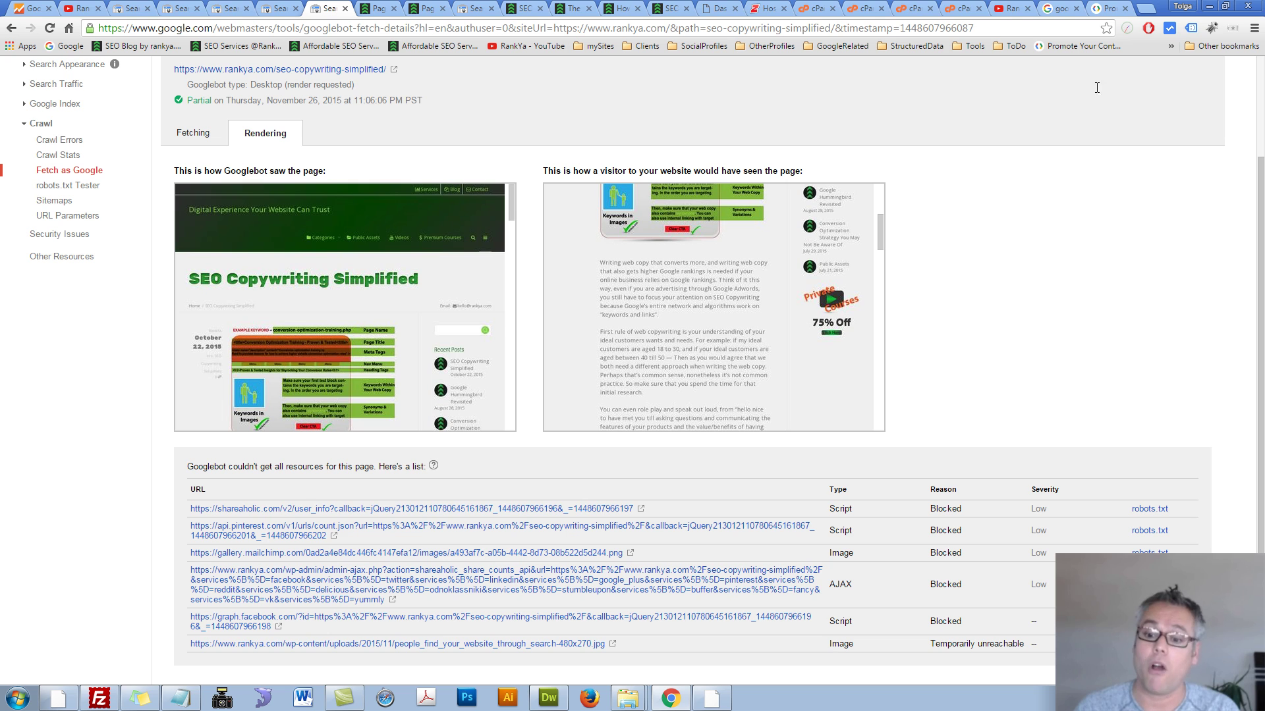
pyautogui.scroll(3, 386, 450)
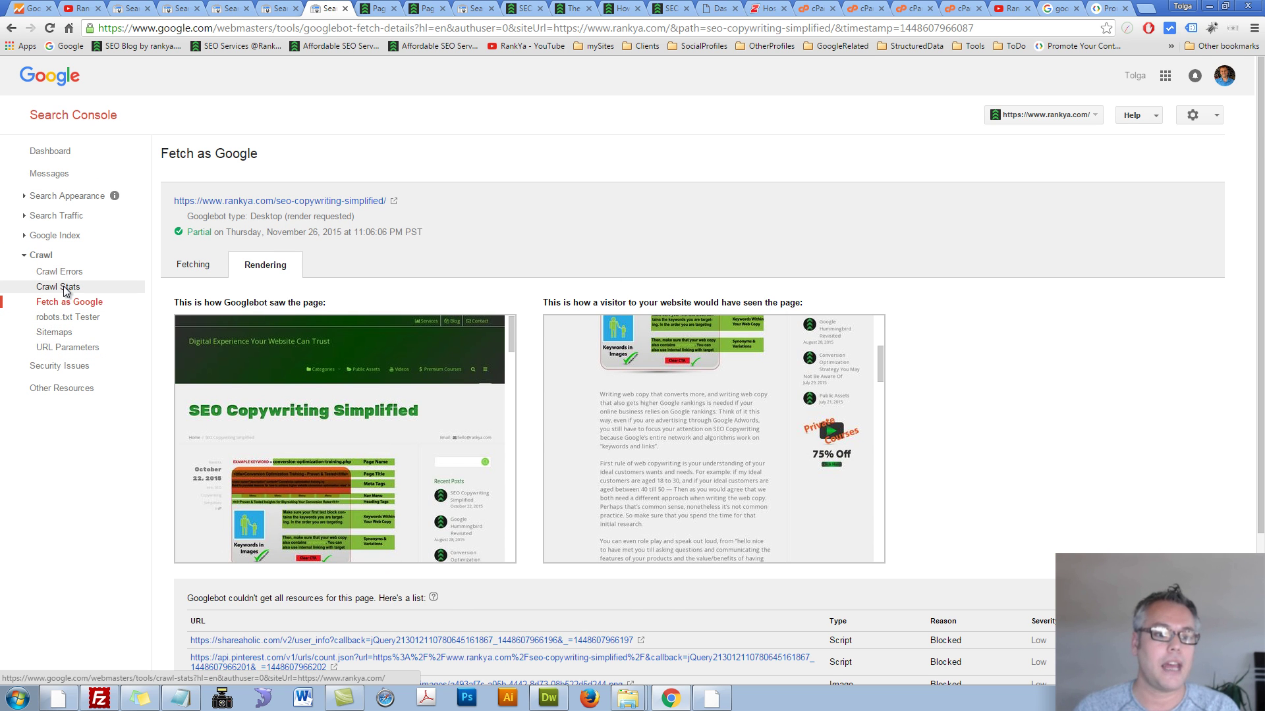
# - View the Crawl Stats and Security Issues reports for rankya.com, and switch to the RankYa YouTube channel page
pyautogui.click(65, 288)
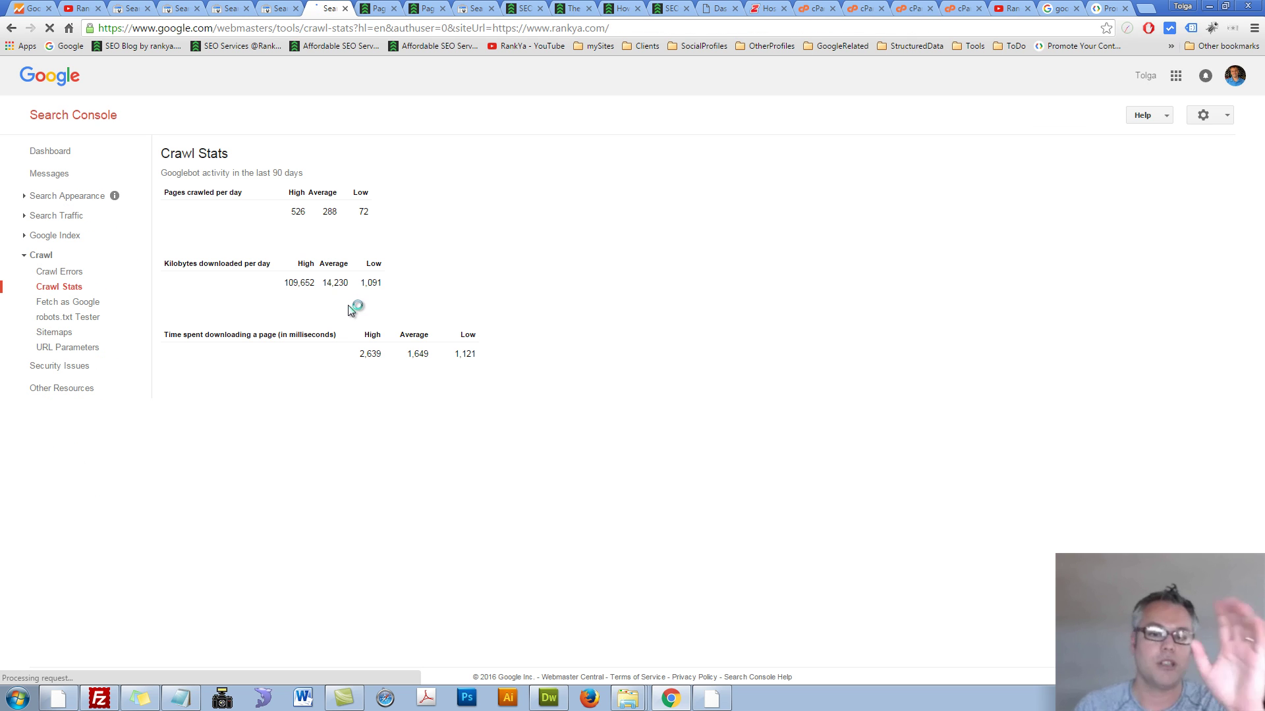
pyautogui.click(65, 370)
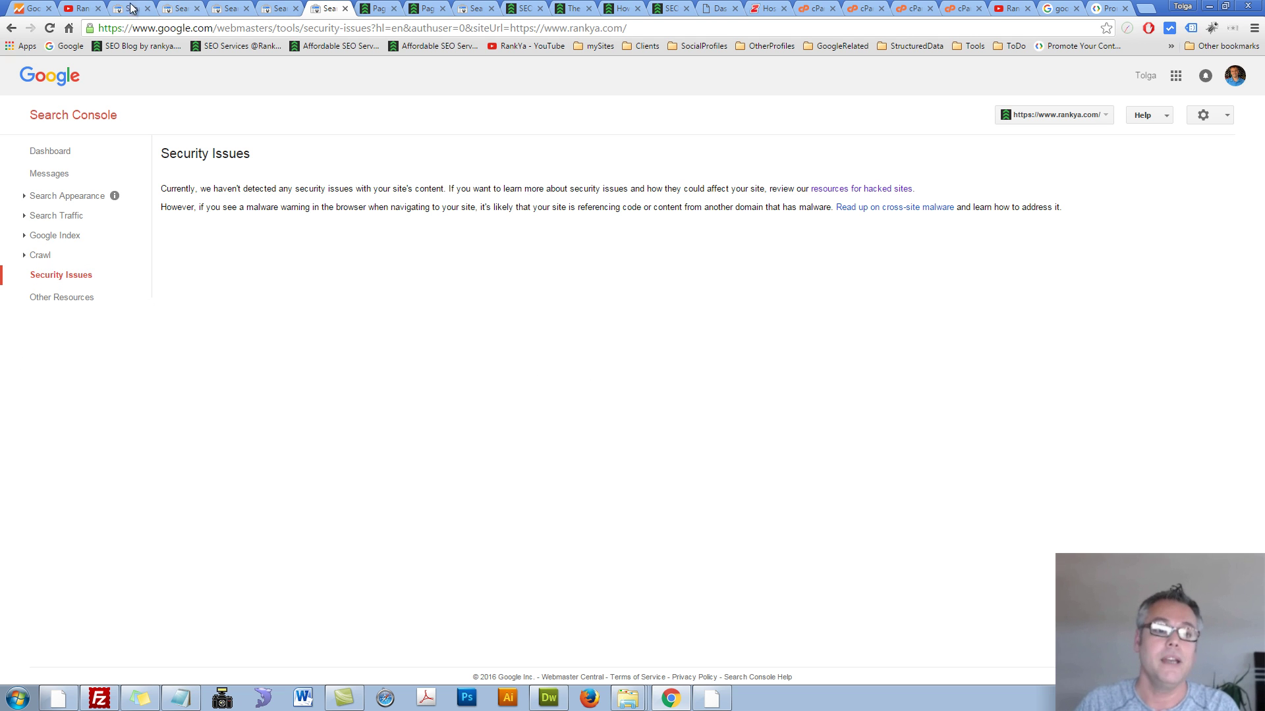
pyautogui.click(77, 12)
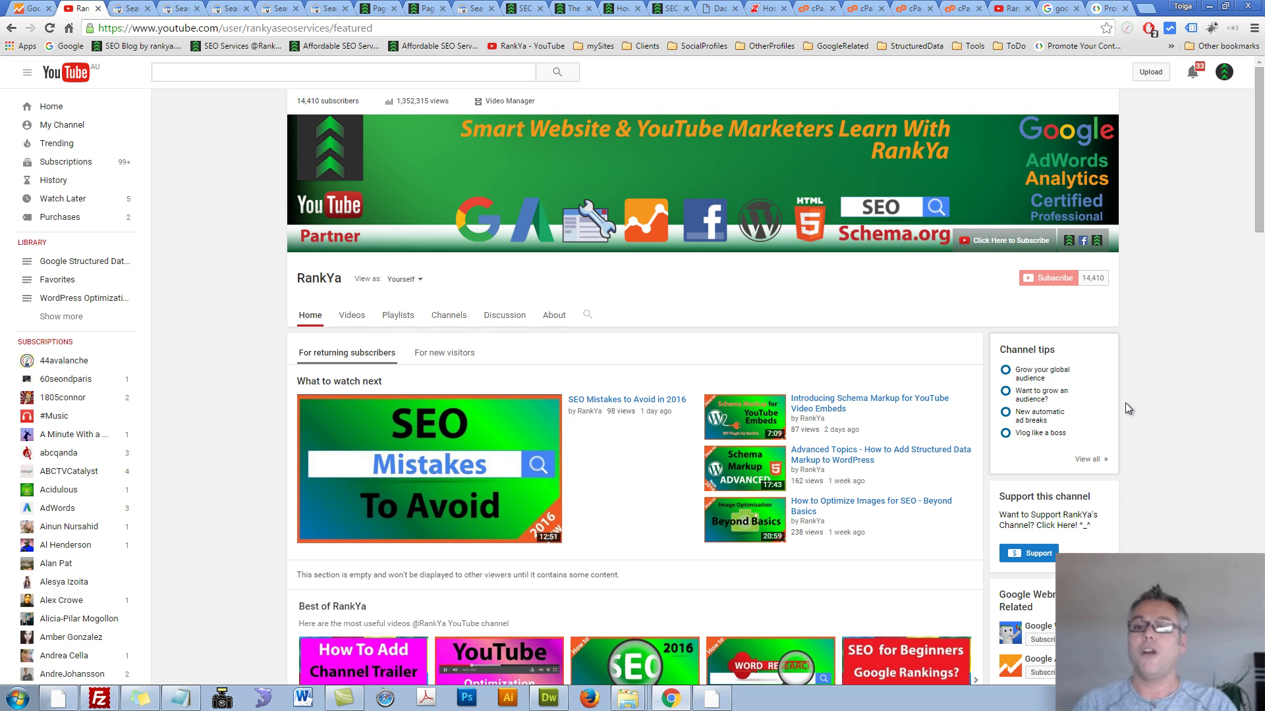